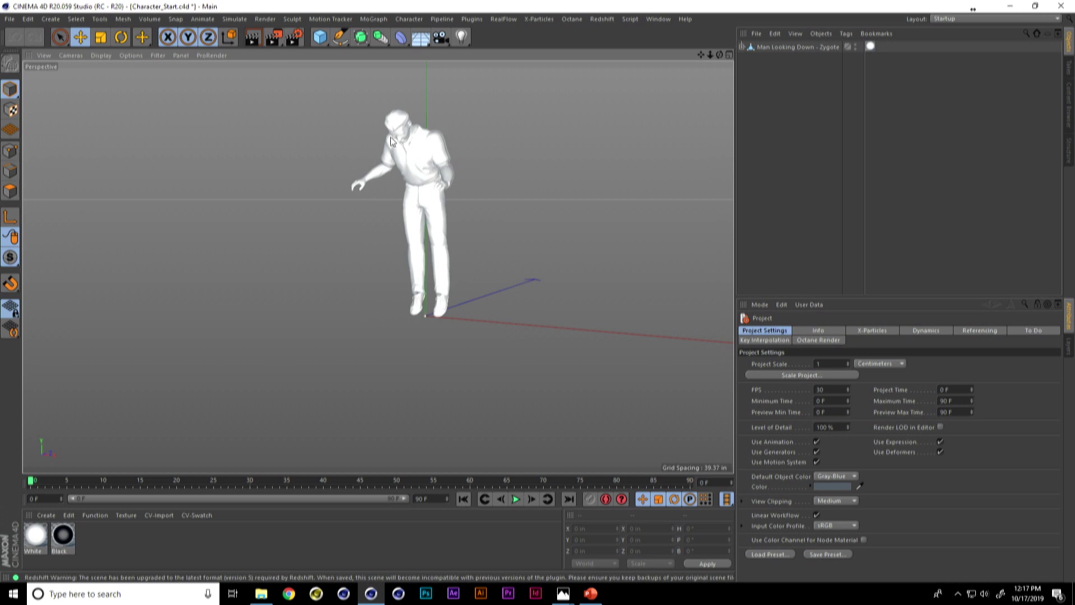
- Orbit to a front view and rotate the L_Arm joint to test its bend
{"action": "middle_click_drag", "start_coordinate": [446, 142], "coordinate": [381, 250], "text": "alt"}
{"action": "left_click_drag", "start_coordinate": [381, 254], "coordinate": [497, 230], "text": "alt"}
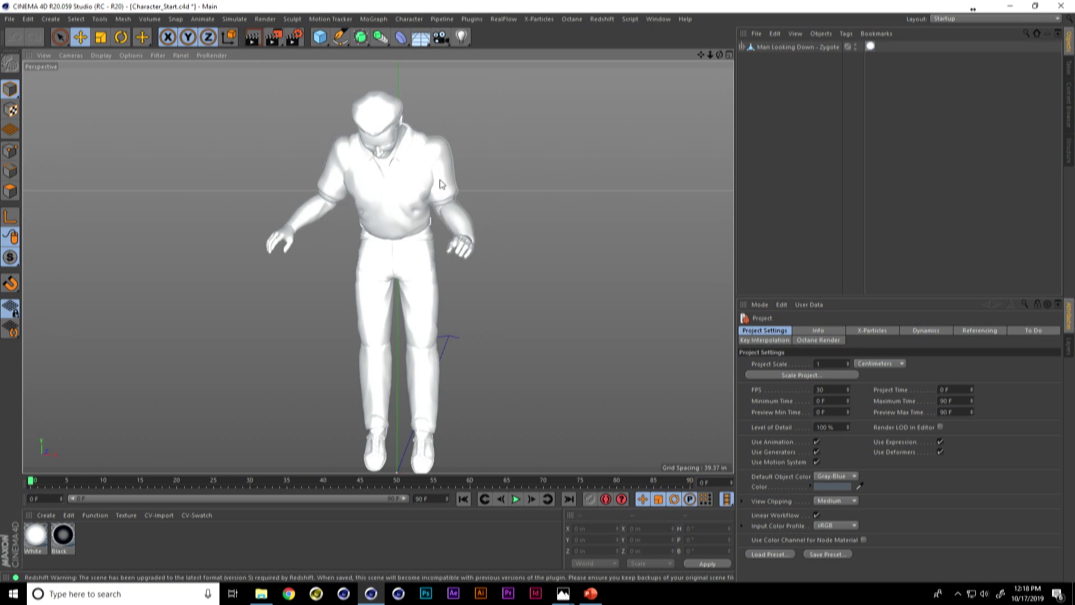
{"action": "left_click", "coordinate": [432, 128]}
{"action": "key", "text": "r"}
{"action": "left_click_drag", "start_coordinate": [465, 100], "coordinate": [425, 98]}
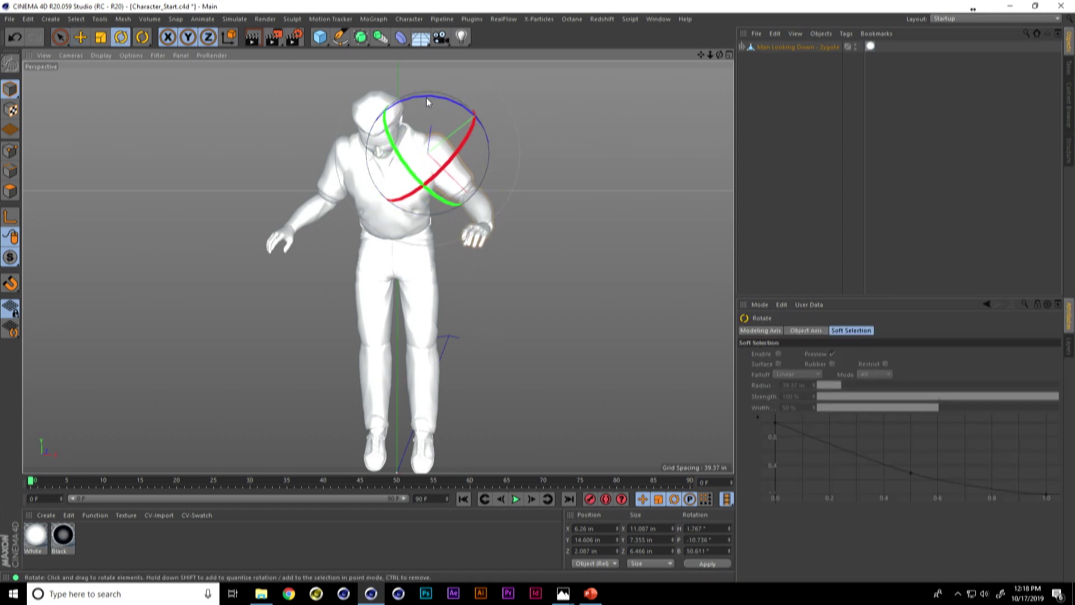
- Swing the L_Forearm down, then select the whole Man Looking Down hierarchy
{"action": "left_click", "coordinate": [494, 188]}
{"action": "left_click_drag", "start_coordinate": [494, 189], "coordinate": [437, 163]}
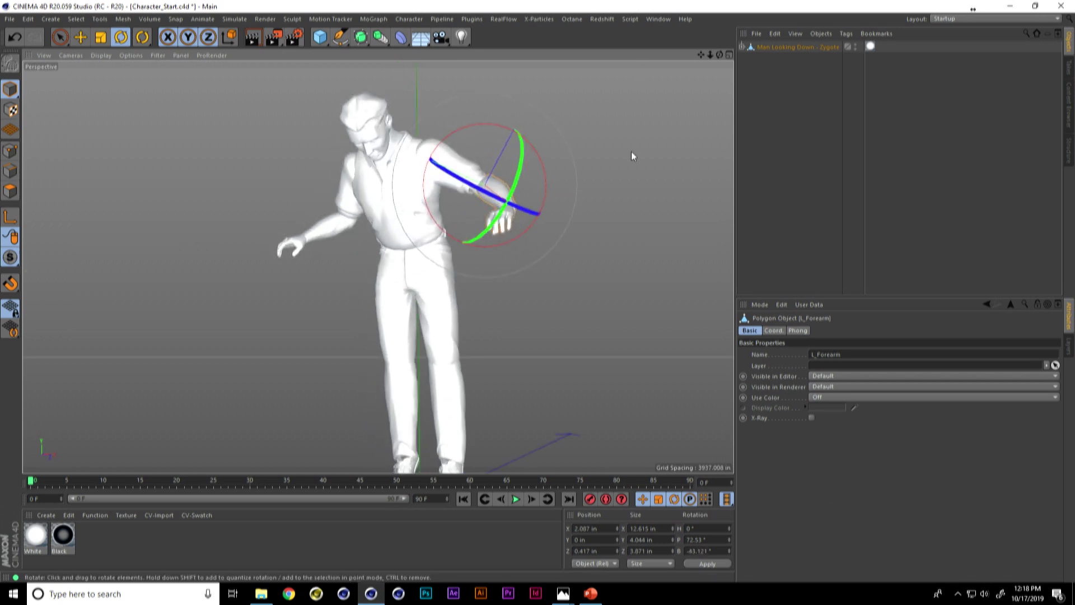
{"action": "middle_click", "coordinate": [778, 50]}
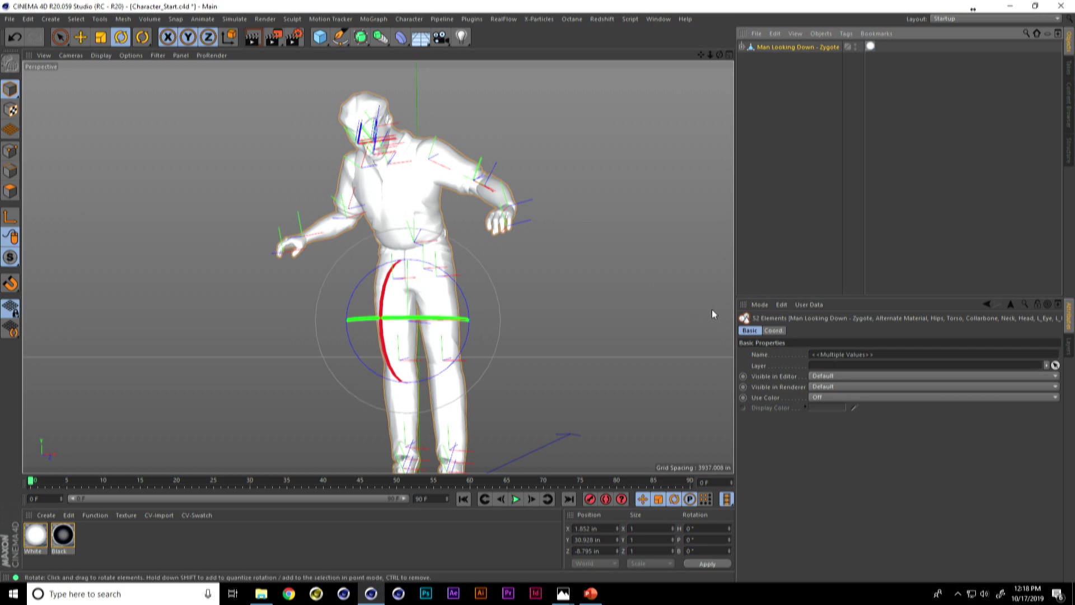
- Set R.H, R.P and R.B to 0 for all selected joints in the Coord. tab
{"action": "left_click", "coordinate": [776, 330]}
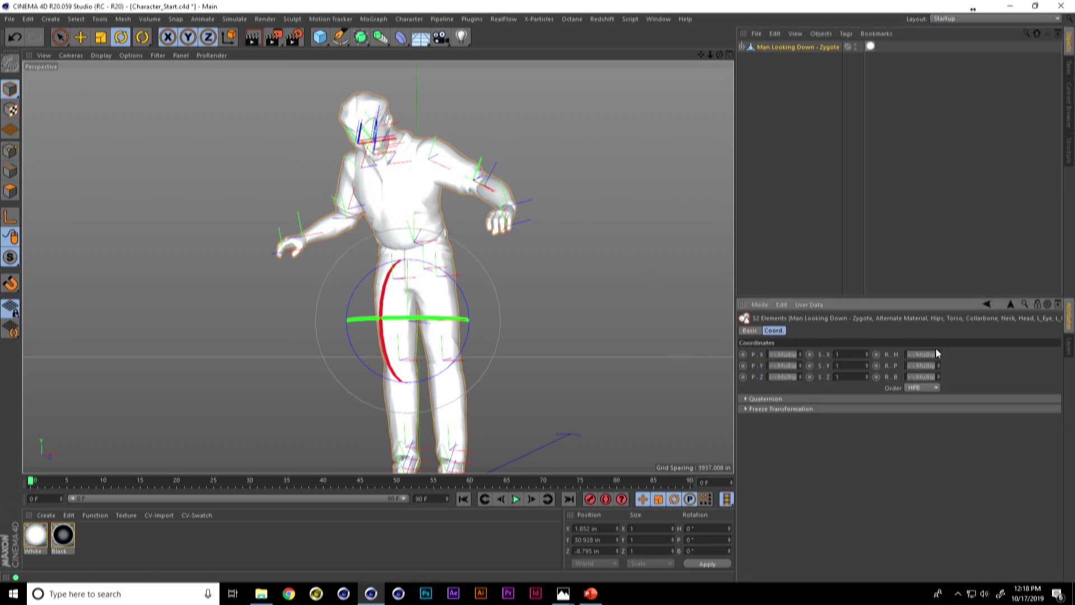
{"action": "left_click", "coordinate": [915, 355]}
{"action": "type", "text": "0"}
{"action": "key", "text": "Tab"}
{"action": "left_click_drag", "start_coordinate": [918, 355], "coordinate": [902, 363]}
{"action": "type", "text": "0"}
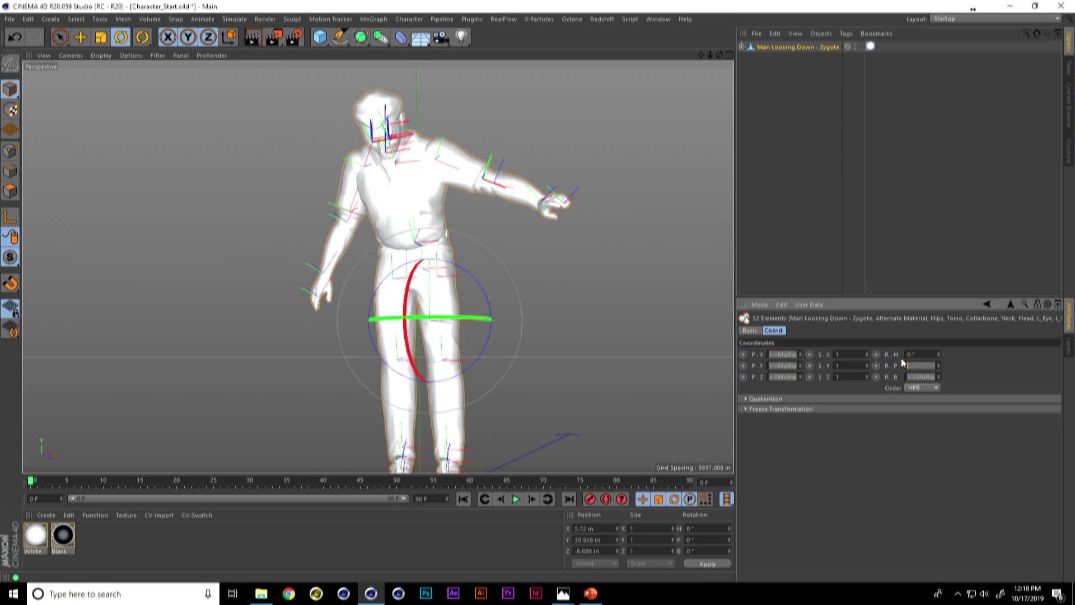
{"action": "key", "text": "Tab"}
{"action": "type", "text": "0"}
{"action": "key", "text": "Tab"}
{"action": "type", "text": "0"}
{"action": "key", "text": "Return"}
- Deselect the joints and zoom out to view the whole T-posed character
{"action": "left_click", "coordinate": [833, 170]}
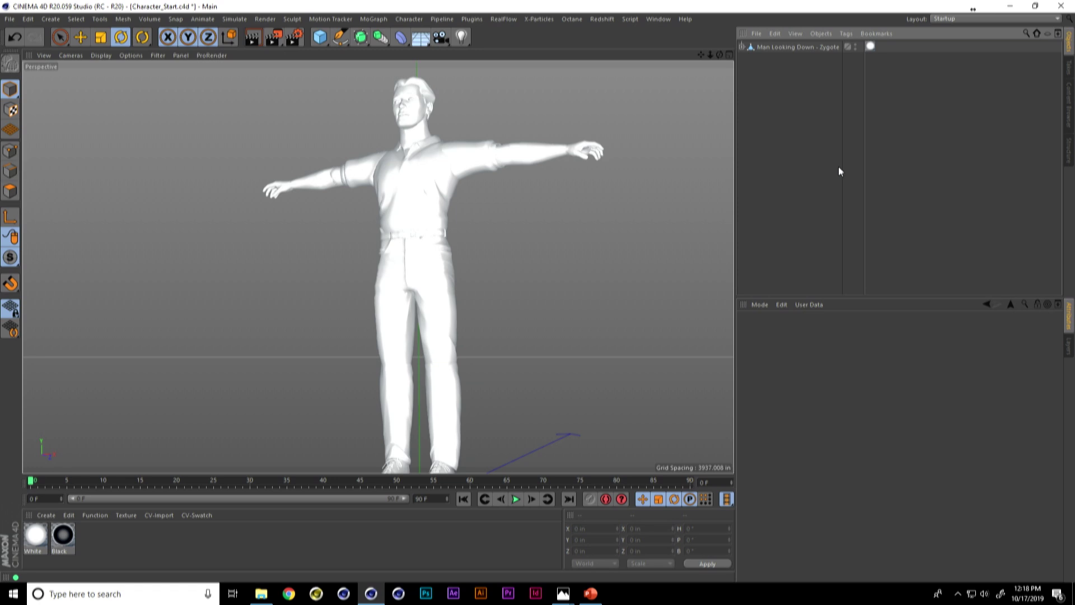
{"action": "left_click_drag", "start_coordinate": [560, 223], "coordinate": [563, 277], "text": "alt"}
{"action": "right_click_drag", "start_coordinate": [563, 277], "coordinate": [502, 268], "text": "alt"}
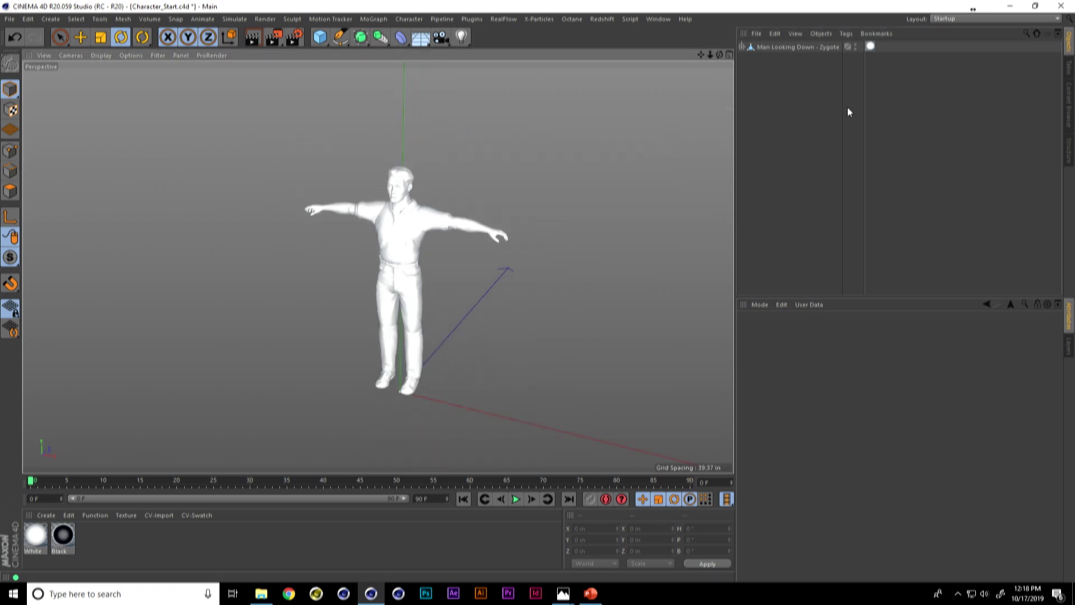
- Delete the White and Black texture tags and select the White and Black materials
{"action": "left_click", "coordinate": [742, 47]}
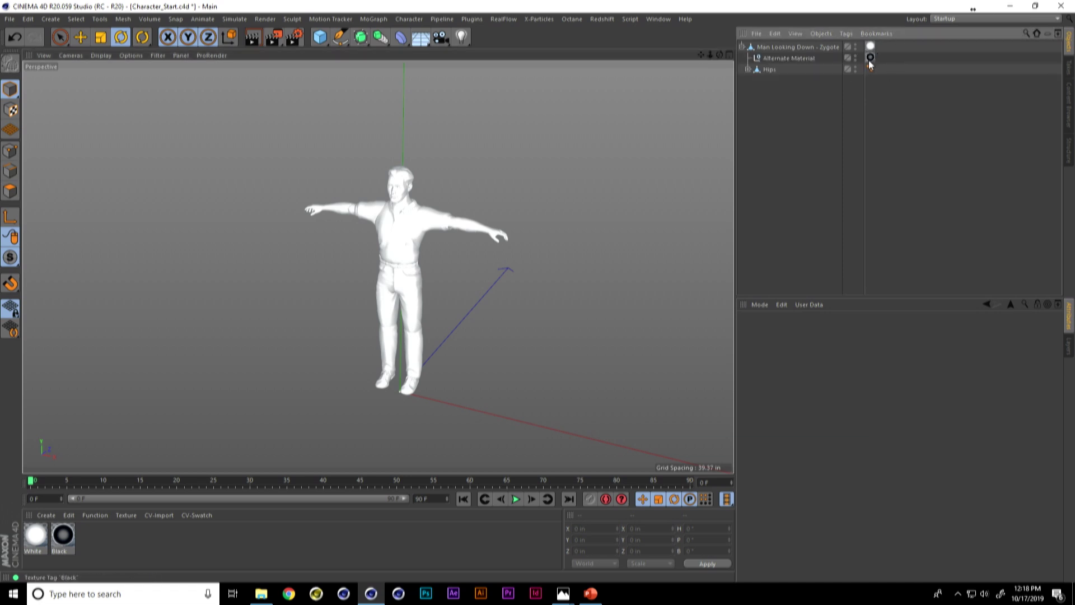
{"action": "left_click_drag", "start_coordinate": [883, 42], "coordinate": [868, 60]}
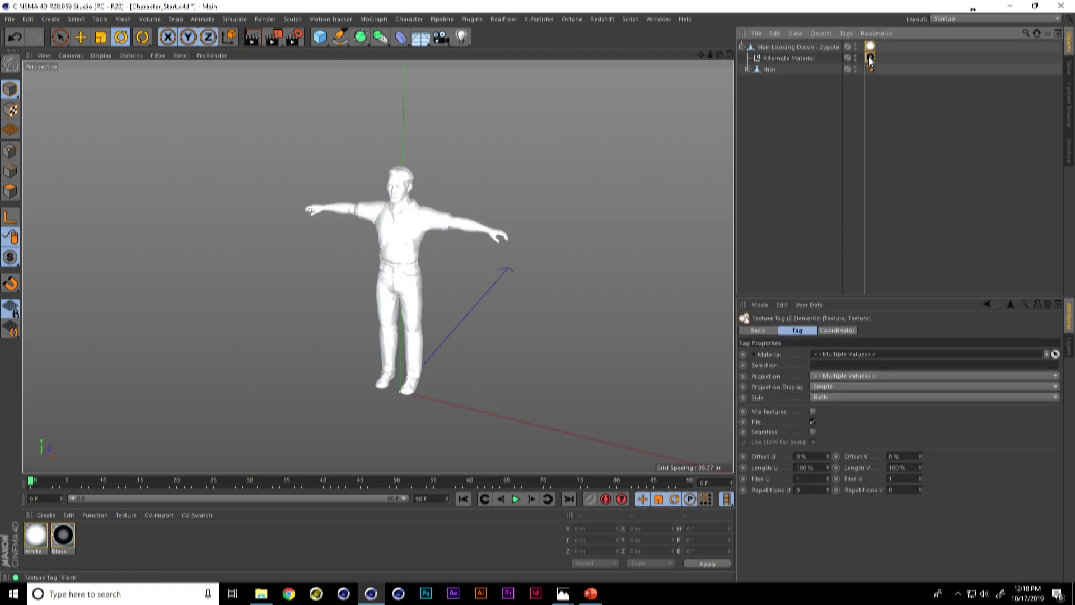
{"action": "key", "text": "Delete"}
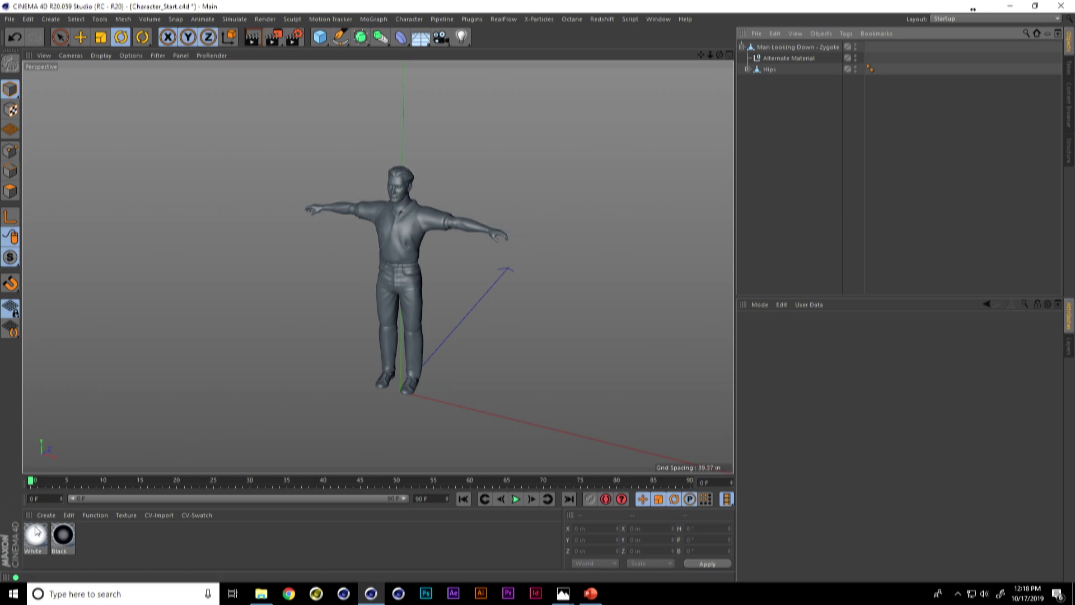
{"action": "left_click_drag", "start_coordinate": [113, 546], "coordinate": [34, 529]}
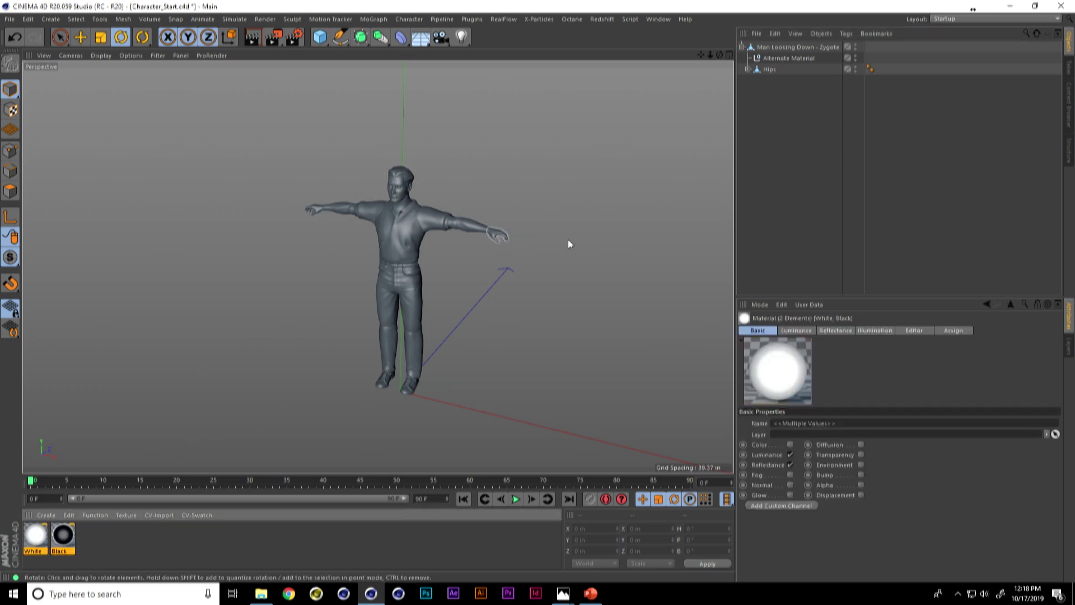
- Test-pull the forearm to check the mesh, undo the move and deselect everything
{"action": "scroll", "coordinate": [426, 237], "scroll_direction": "up", "scroll_amount": 5}
{"action": "left_click_drag", "start_coordinate": [426, 237], "coordinate": [457, 196], "text": "alt"}
{"action": "scroll", "coordinate": [420, 194], "scroll_direction": "down", "scroll_amount": 1}
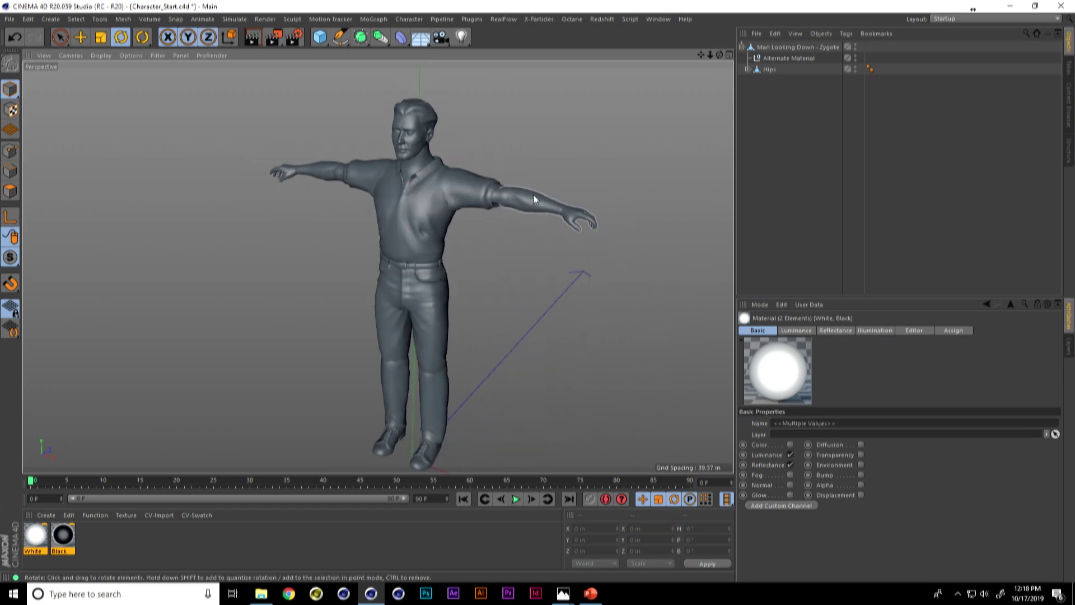
{"action": "key", "text": "e"}
{"action": "left_click", "coordinate": [522, 210]}
{"action": "left_click_drag", "start_coordinate": [522, 210], "coordinate": [579, 209]}
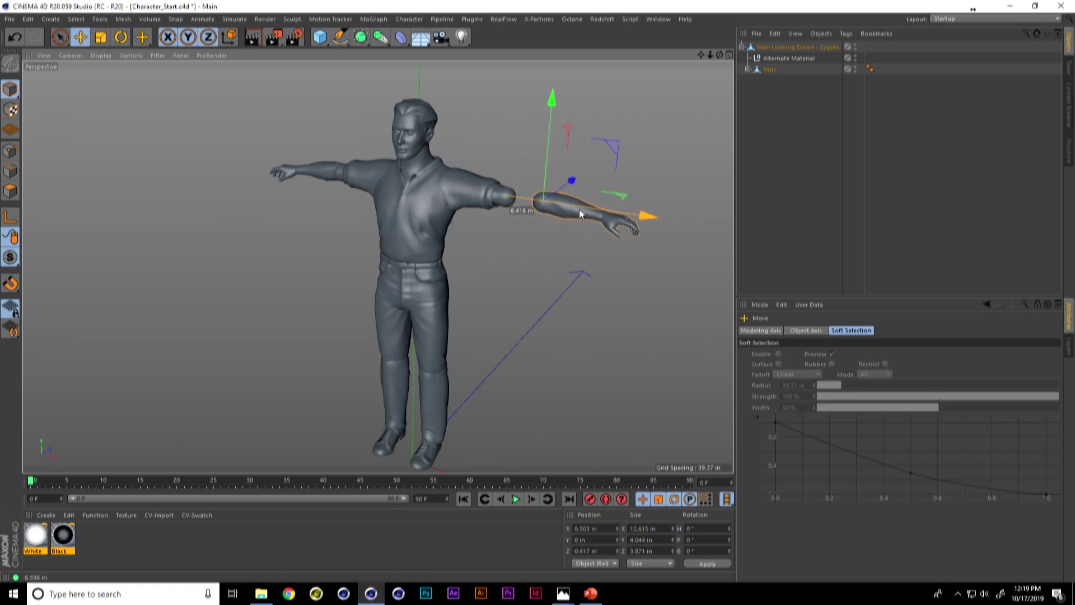
{"action": "key", "text": "ctrl+z"}
{"action": "left_click", "coordinate": [797, 170]}
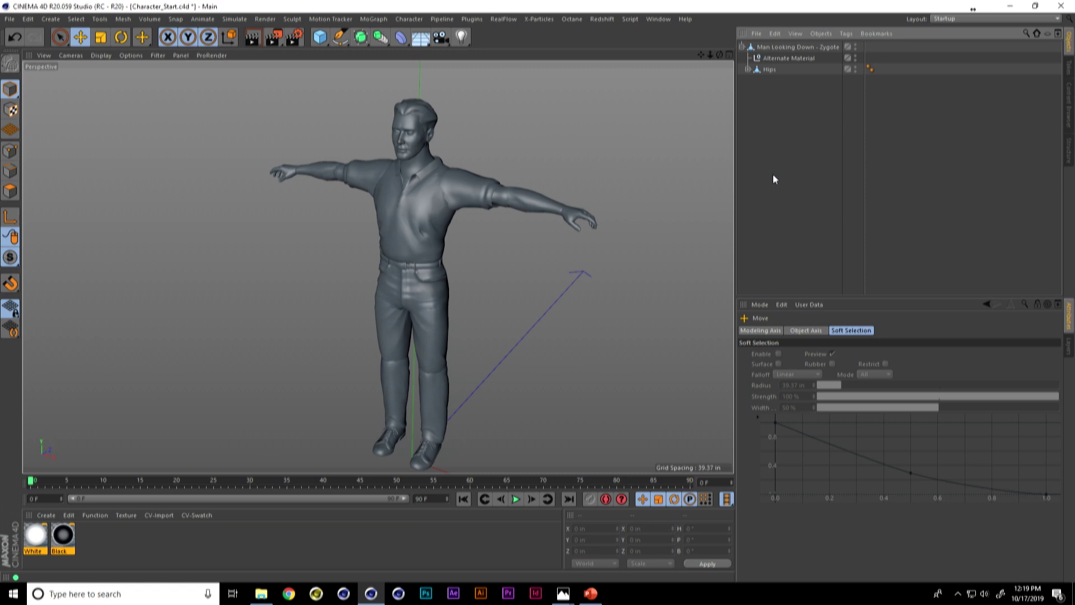
- Add a Volume Builder and make Man Looking Down its child
{"action": "left_click", "coordinate": [380, 37]}
{"action": "left_click", "coordinate": [450, 133]}
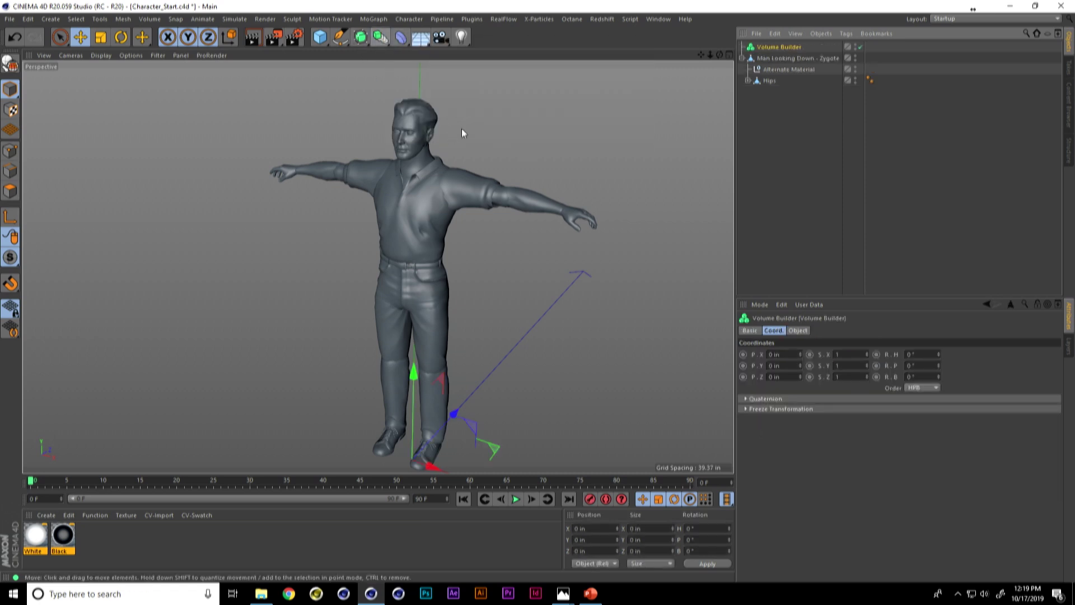
{"action": "left_click", "coordinate": [743, 59]}
{"action": "left_click", "coordinate": [784, 58]}
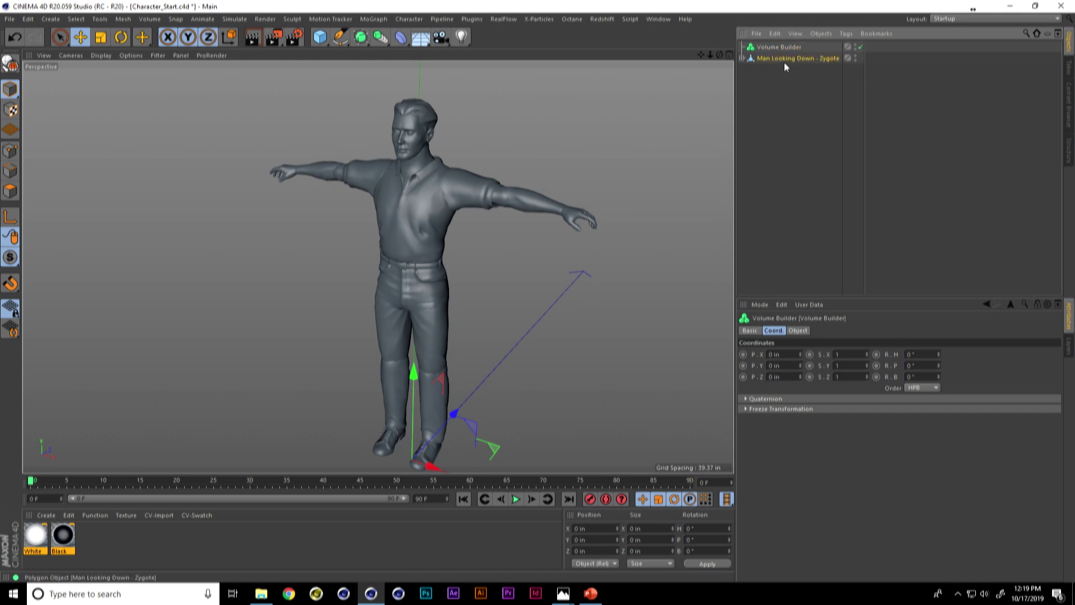
{"action": "left_click_drag", "start_coordinate": [781, 49], "coordinate": [781, 49]}
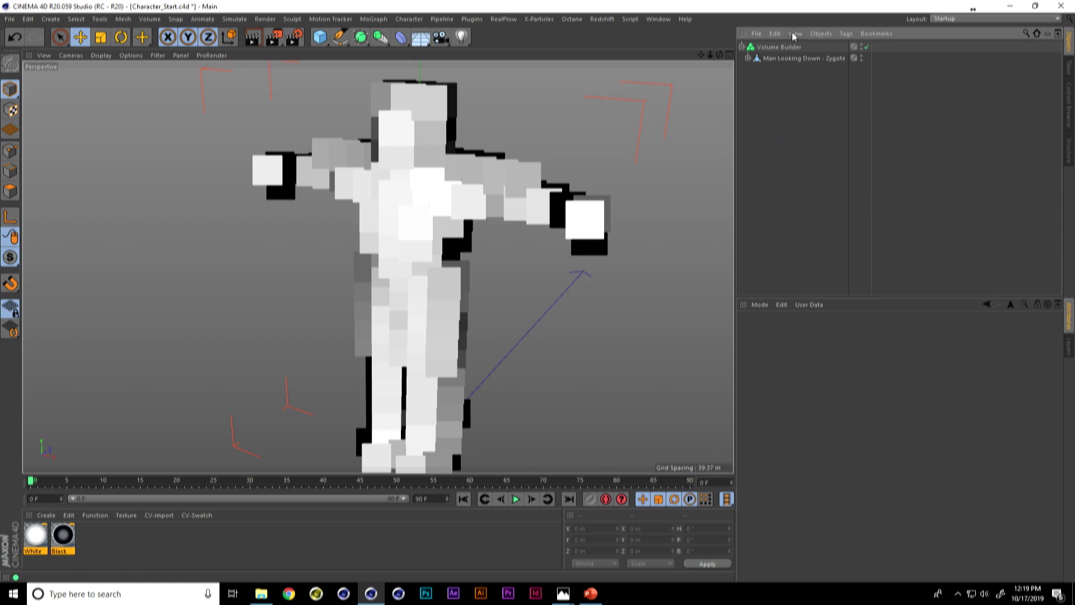
- Set the Volume Builder's voxel size to 0.5 in
{"action": "left_click", "coordinate": [780, 47]}
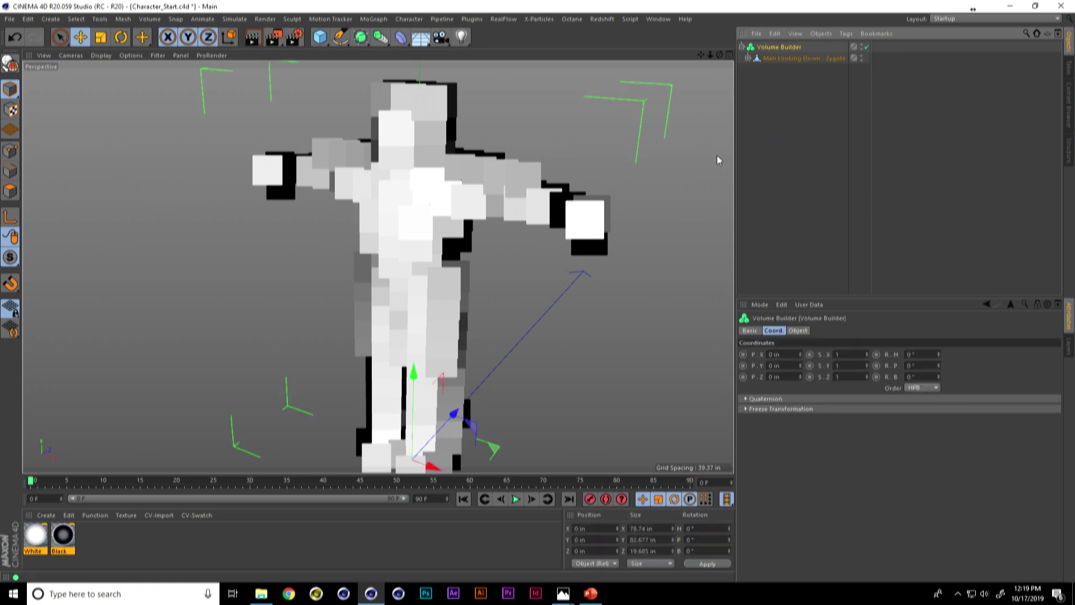
{"action": "left_click", "coordinate": [799, 330]}
{"action": "left_click_drag", "start_coordinate": [819, 366], "coordinate": [766, 366]}
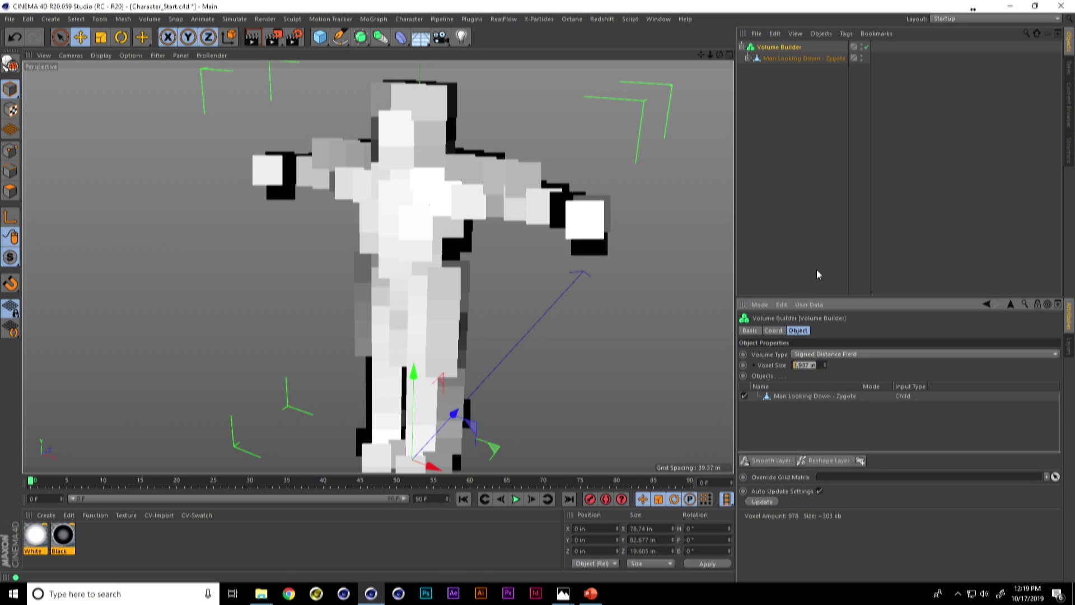
{"action": "left_click", "coordinate": [820, 363]}
{"action": "left_click_drag", "start_coordinate": [821, 365], "coordinate": [790, 366]}
{"action": "type", "text": "0.5"}
{"action": "key", "text": "Return"}
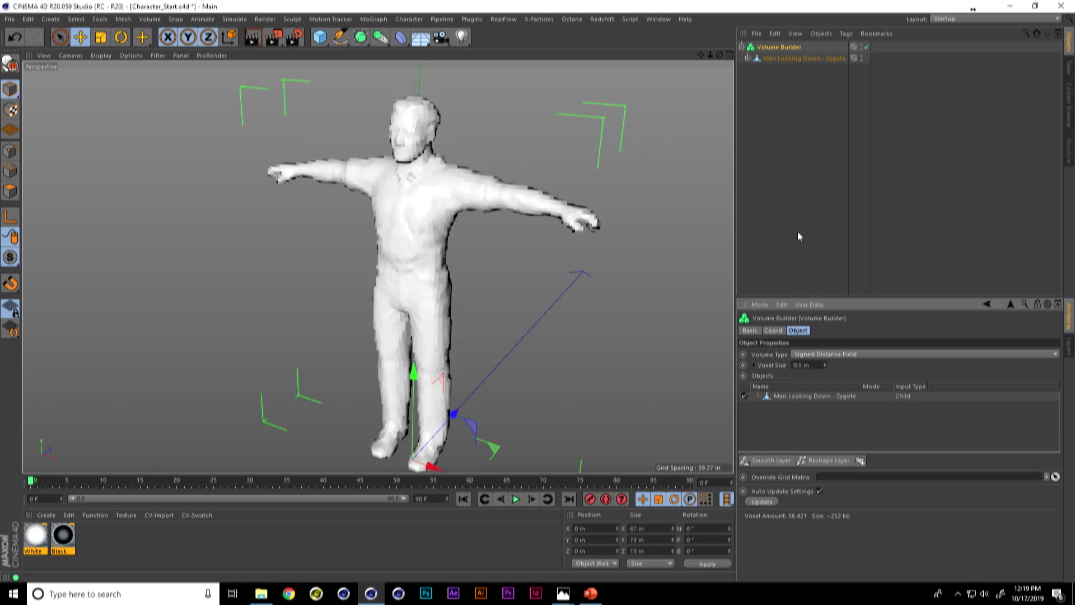
- Orbit, pan and zoom around the voxelized figure to inspect it
{"action": "left_click", "coordinate": [776, 198]}
{"action": "left_click_drag", "start_coordinate": [517, 172], "coordinate": [467, 199], "text": "alt"}
{"action": "right_click_drag", "start_coordinate": [466, 196], "coordinate": [532, 189], "text": "alt"}
{"action": "middle_click_drag", "start_coordinate": [507, 156], "coordinate": [452, 260], "text": "alt"}
{"action": "right_click_drag", "start_coordinate": [452, 260], "coordinate": [427, 234], "text": "alt"}
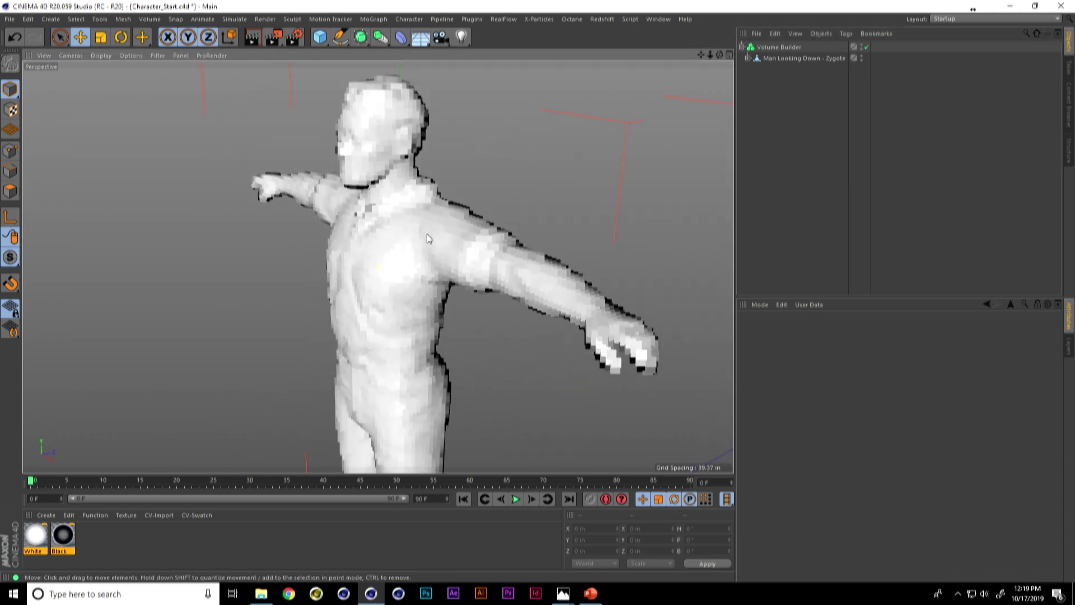
{"action": "left_click_drag", "start_coordinate": [426, 234], "coordinate": [485, 238], "text": "alt"}
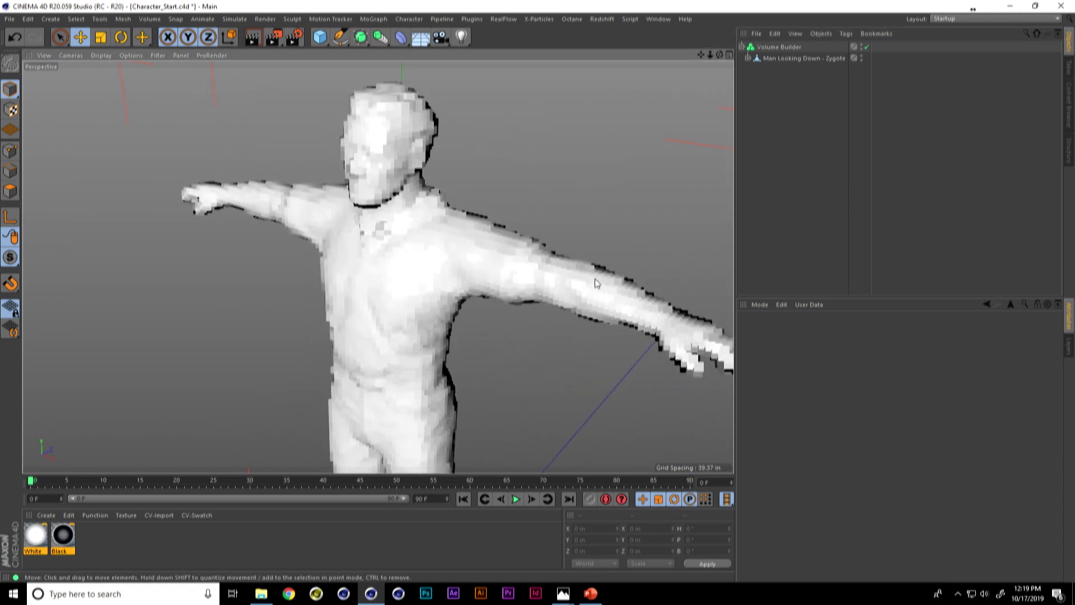
- Try a 0.2 in voxel size, then settle on 0.4 in and reframe the figure
{"action": "left_click", "coordinate": [784, 46]}
{"action": "double_click", "coordinate": [812, 364]}
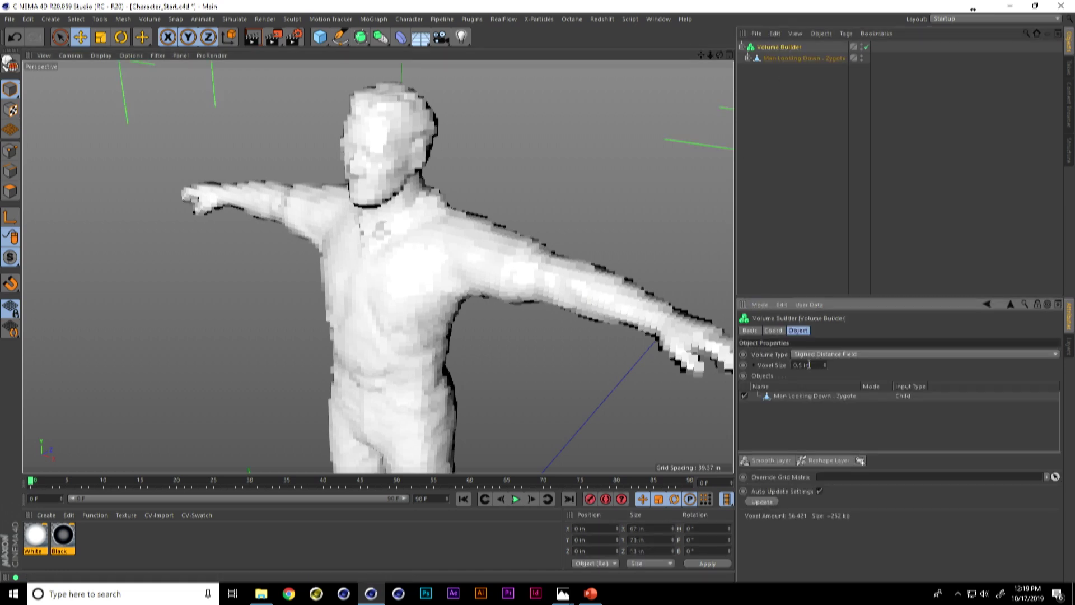
{"action": "type", "text": "0.2"}
{"action": "key", "text": "Return"}
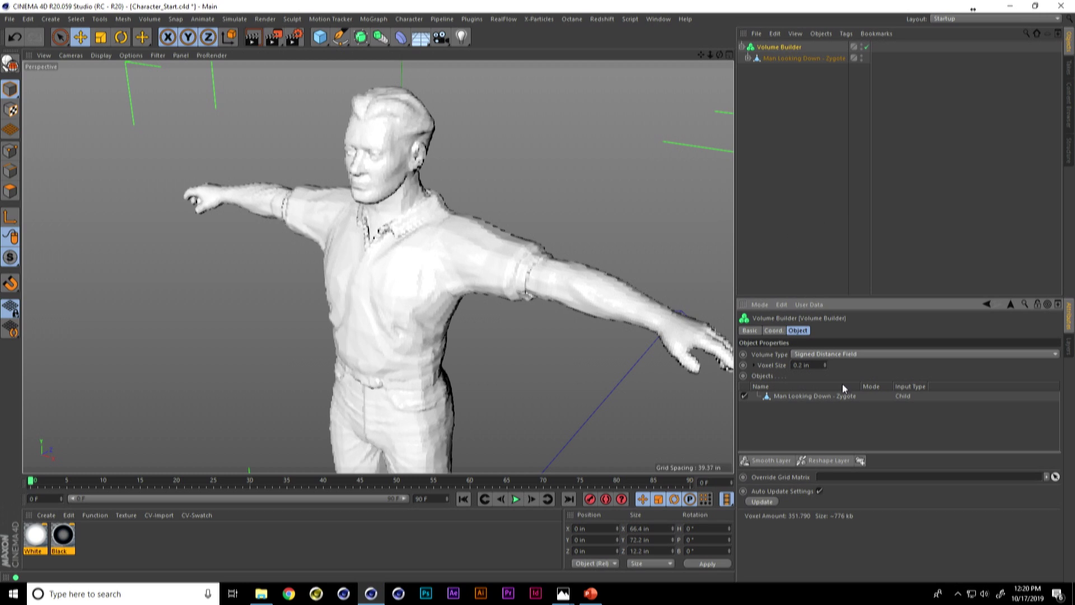
{"action": "left_click", "coordinate": [795, 364]}
{"action": "type", "text": "0.4"}
{"action": "key", "text": "Return"}
{"action": "left_click", "coordinate": [805, 218]}
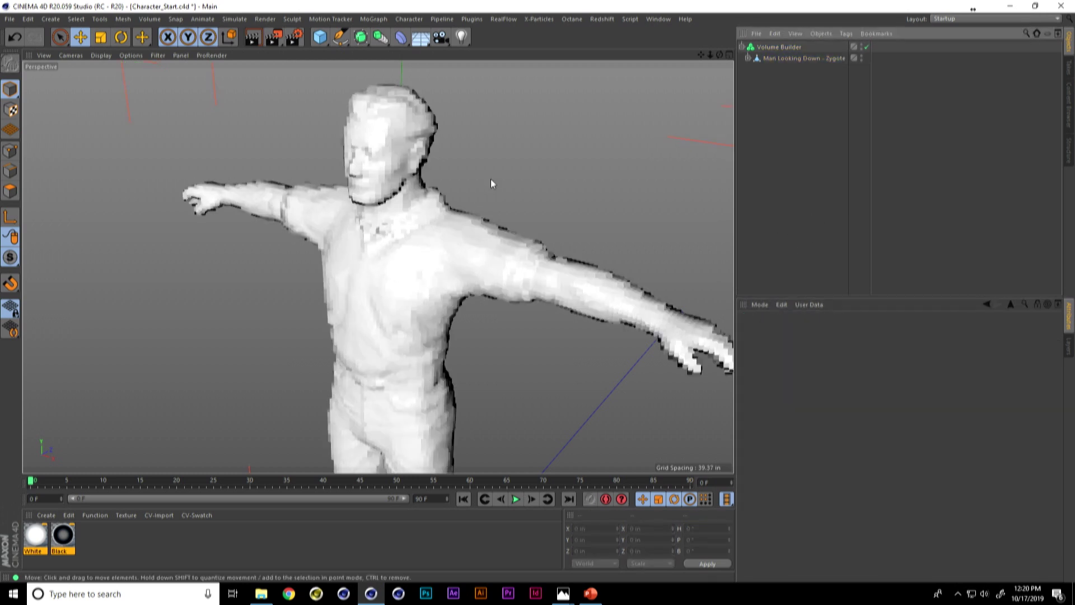
{"action": "right_click_drag", "start_coordinate": [490, 179], "coordinate": [410, 216], "text": "alt"}
{"action": "middle_click_drag", "start_coordinate": [417, 282], "coordinate": [399, 214], "text": "alt"}
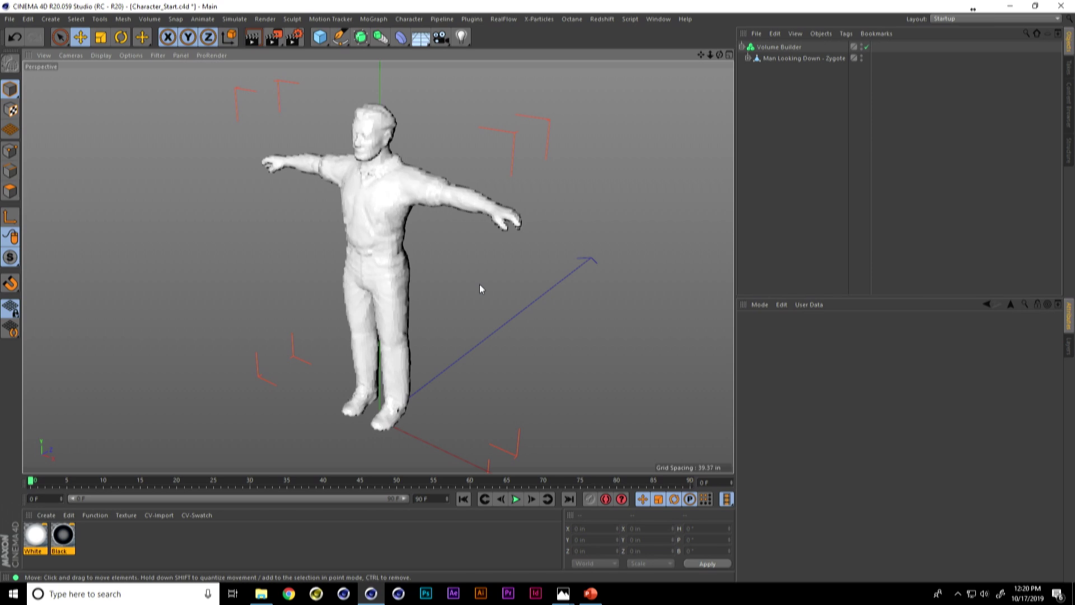
{"action": "left_click", "coordinate": [380, 37]}
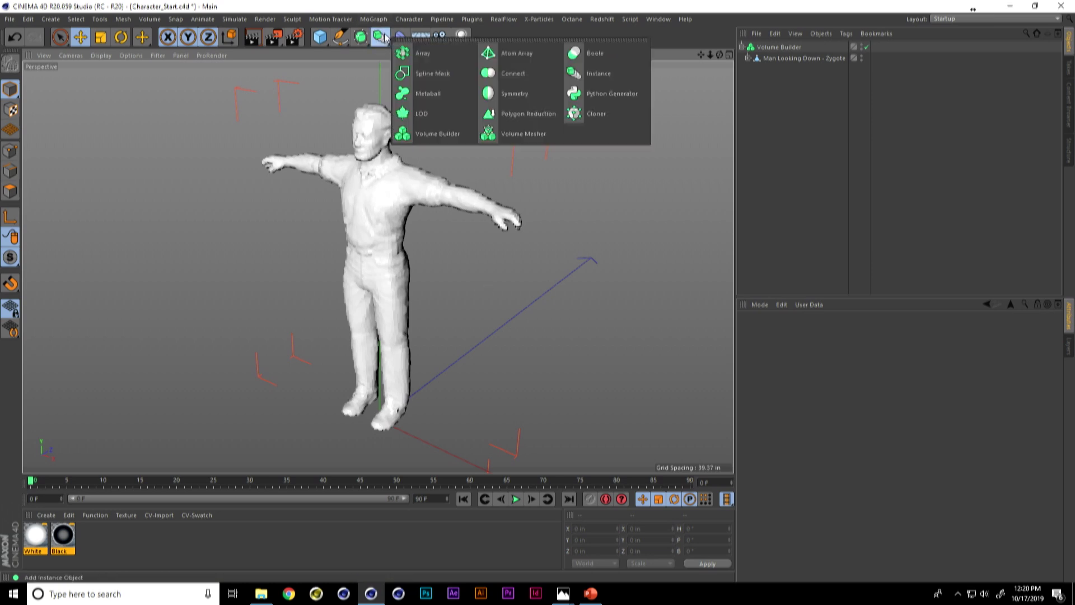
{"action": "left_click", "coordinate": [523, 134]}
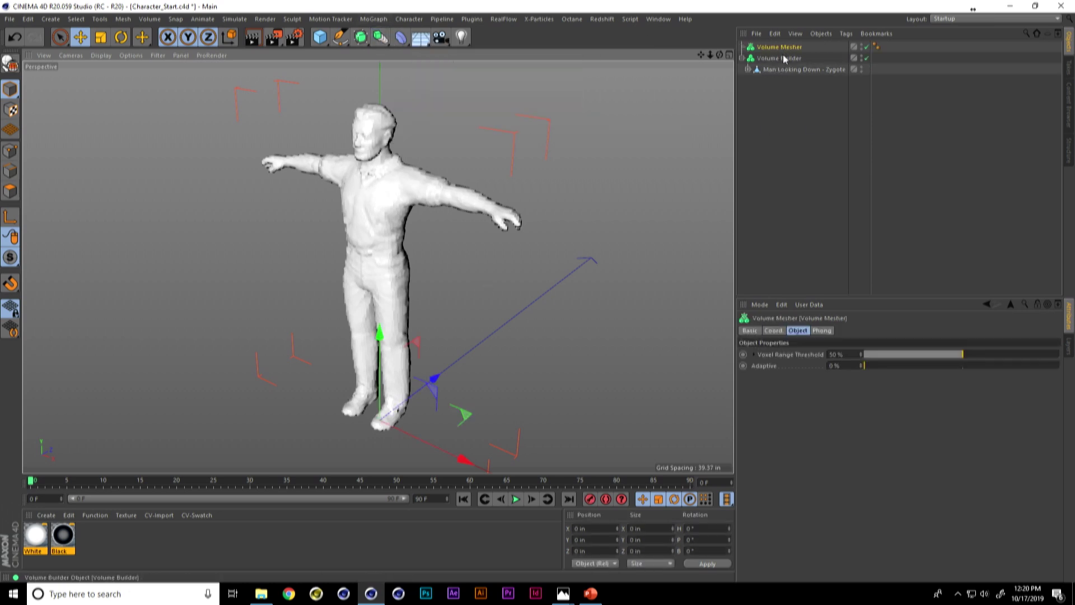
{"action": "left_click_drag", "start_coordinate": [779, 59], "coordinate": [790, 48]}
{"action": "left_click", "coordinate": [862, 219]}
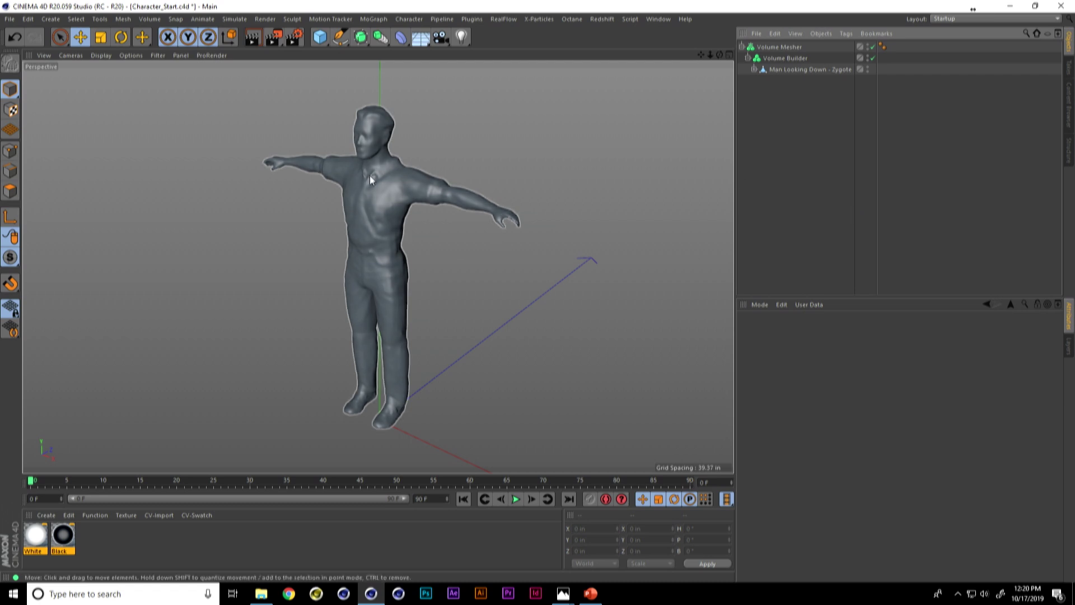
{"action": "scroll", "coordinate": [455, 193], "scroll_direction": "up", "scroll_amount": 5}
{"action": "scroll", "coordinate": [454, 201], "scroll_direction": "up", "scroll_amount": 5}
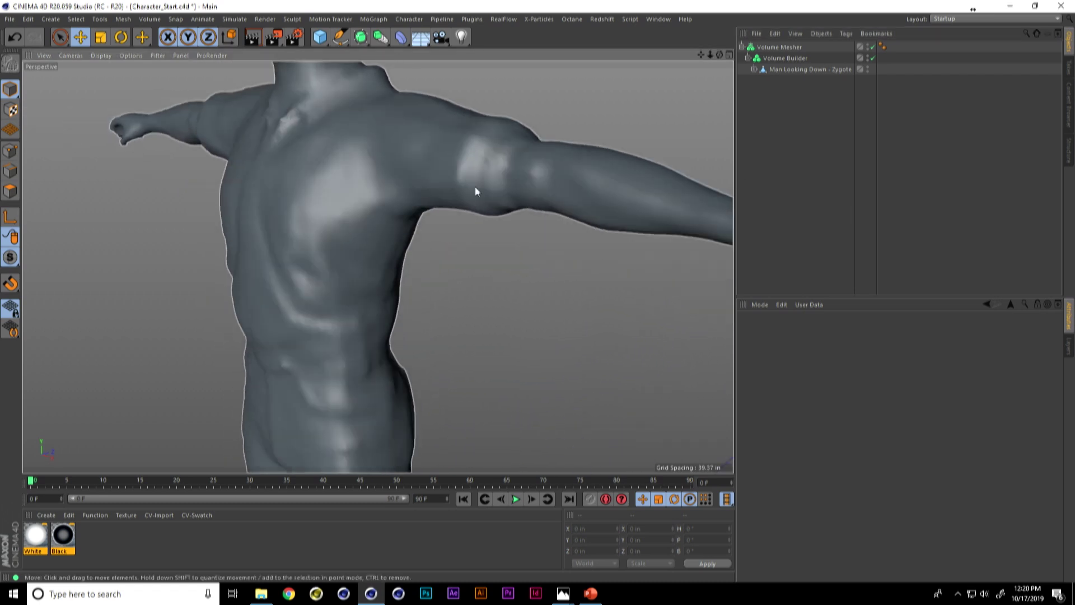
{"action": "scroll", "coordinate": [490, 146], "scroll_direction": "down", "scroll_amount": 10}
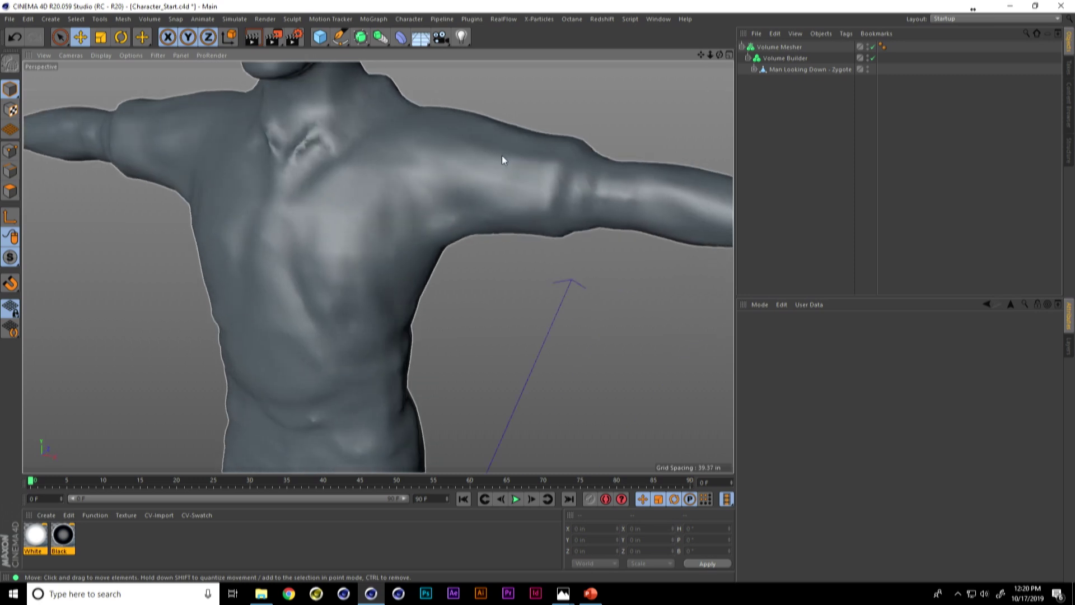
{"action": "scroll", "coordinate": [380, 177], "scroll_direction": "up", "scroll_amount": 2}
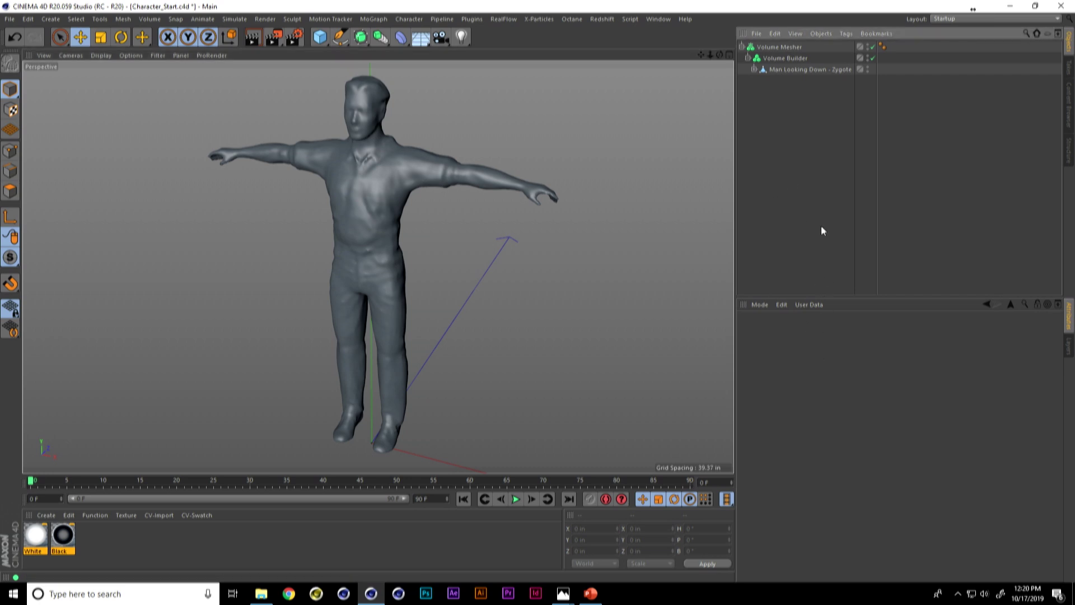
- Switch off the Volume Builder and add a Cylinder to the scene
{"action": "left_click_drag", "start_coordinate": [873, 47], "coordinate": [873, 58]}
{"action": "left_click", "coordinate": [322, 38]}
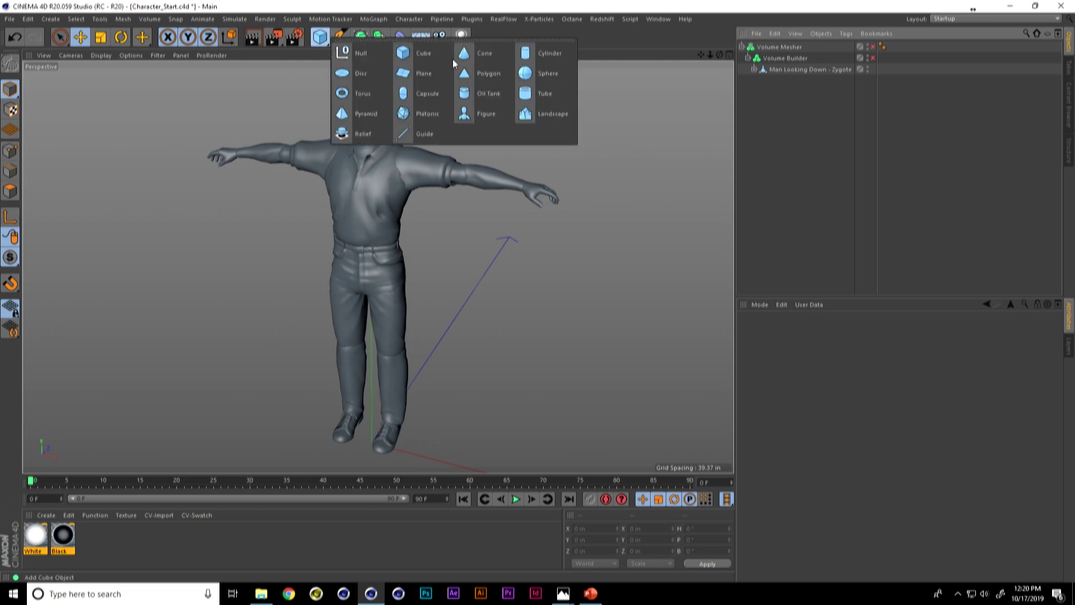
{"action": "left_click", "coordinate": [548, 47]}
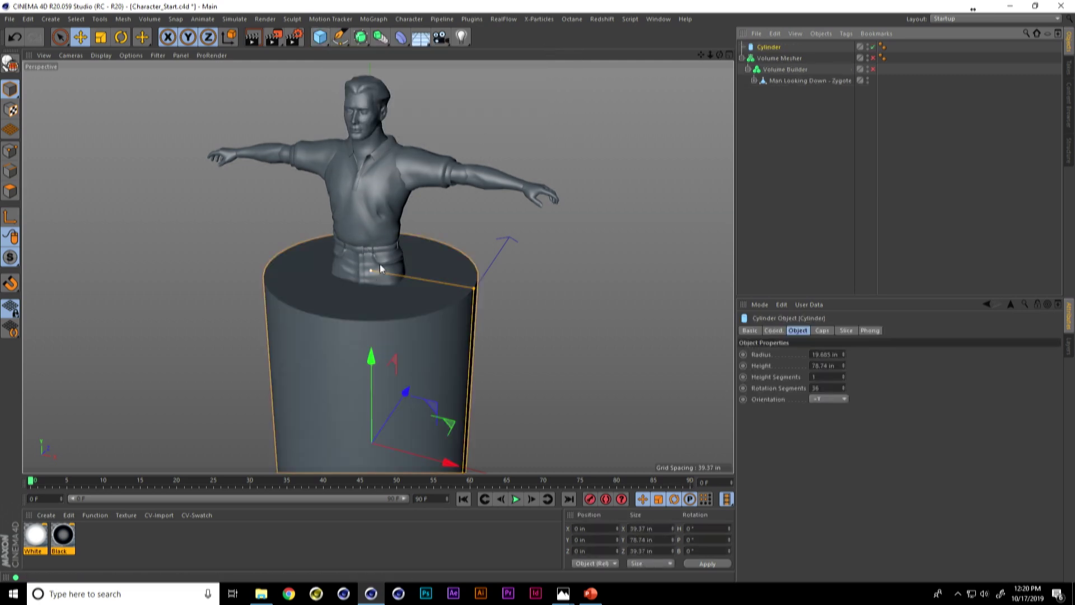
{"action": "left_click_drag", "start_coordinate": [391, 247], "coordinate": [353, 309], "text": "alt"}
{"action": "scroll", "coordinate": [354, 310], "scroll_direction": "down", "scroll_amount": 3}
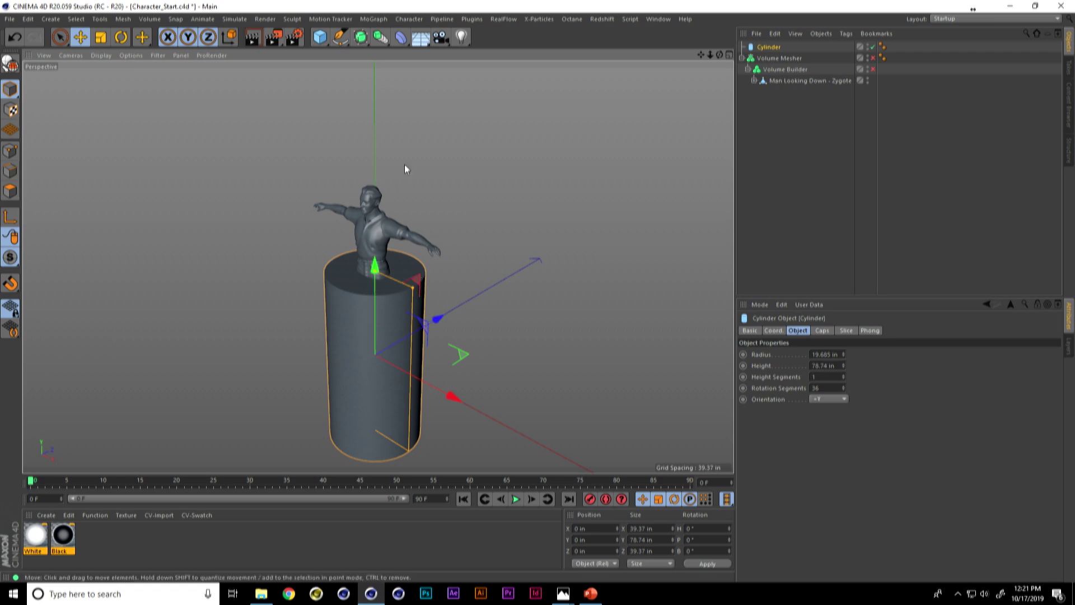
- Shrink the cylinder's radius and height and bring the view down to the head
{"action": "left_click_drag", "start_coordinate": [415, 291], "coordinate": [363, 177]}
{"action": "right_click_drag", "start_coordinate": [363, 177], "coordinate": [476, 163], "text": "alt"}
{"action": "right_click_drag", "start_coordinate": [356, 153], "coordinate": [358, 248], "text": "alt"}
{"action": "middle_click_drag", "start_coordinate": [370, 179], "coordinate": [388, 277], "text": "alt"}
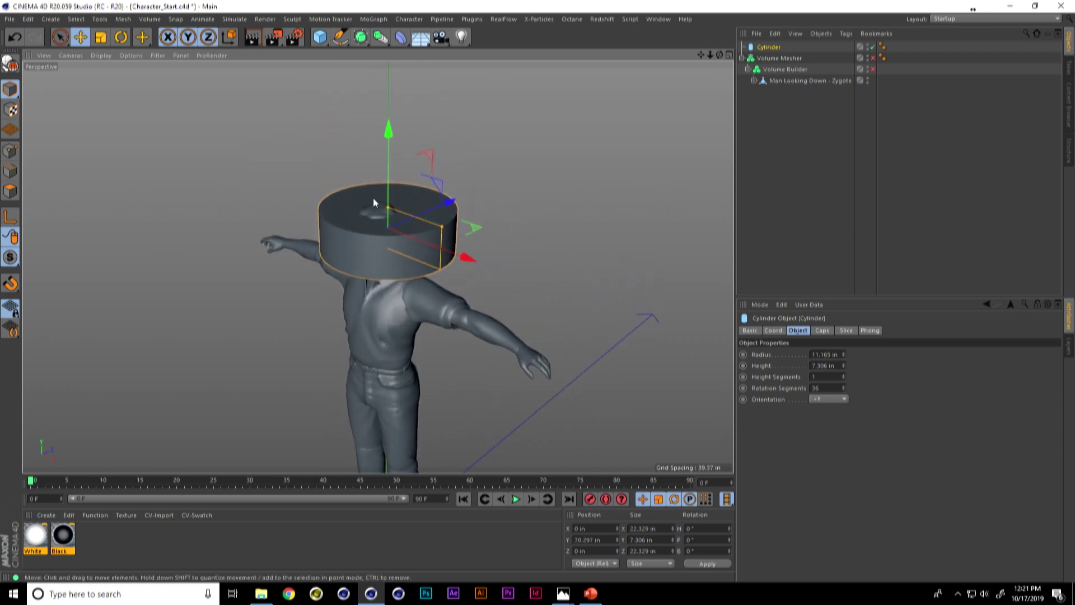
{"action": "right_click_drag", "start_coordinate": [371, 199], "coordinate": [434, 185], "text": "alt"}
{"action": "left_click_drag", "start_coordinate": [434, 185], "coordinate": [257, 154], "text": "alt"}
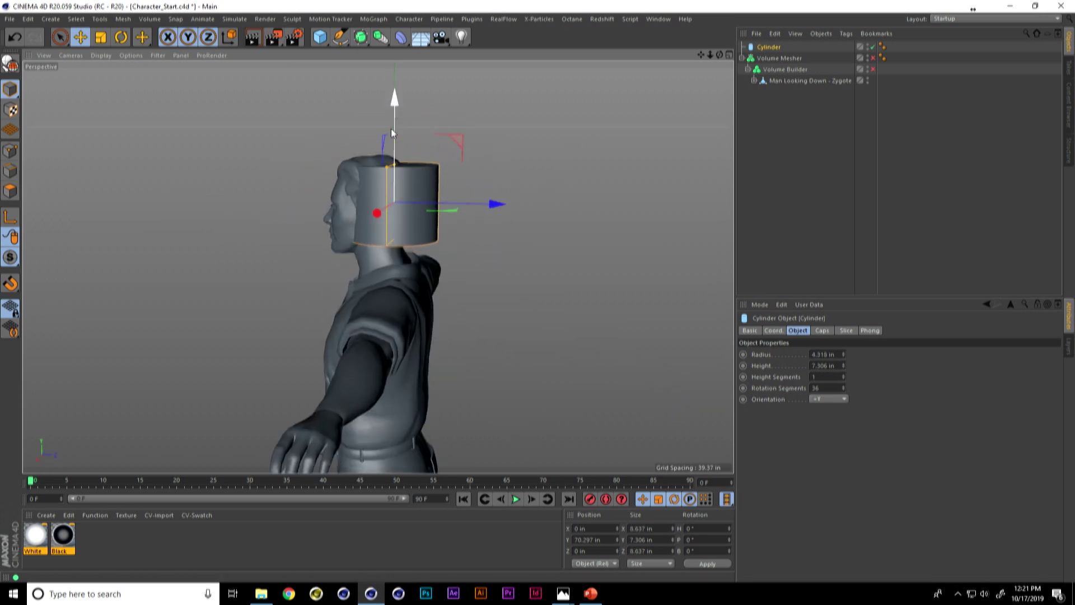
{"action": "left_click_drag", "start_coordinate": [396, 111], "coordinate": [396, 67]}
- Raise the cylinder to head height and flatten it into a thin band over the head
{"action": "middle_click_drag", "start_coordinate": [390, 140], "coordinate": [372, 237], "text": "alt"}
{"action": "right_click_drag", "start_coordinate": [373, 237], "coordinate": [394, 232], "text": "alt"}
{"action": "left_click_drag", "start_coordinate": [394, 230], "coordinate": [424, 248], "text": "alt"}
{"action": "left_click_drag", "start_coordinate": [350, 196], "coordinate": [339, 220]}
{"action": "left_click_drag", "start_coordinate": [333, 174], "coordinate": [379, 220]}
{"action": "key", "text": "r"}
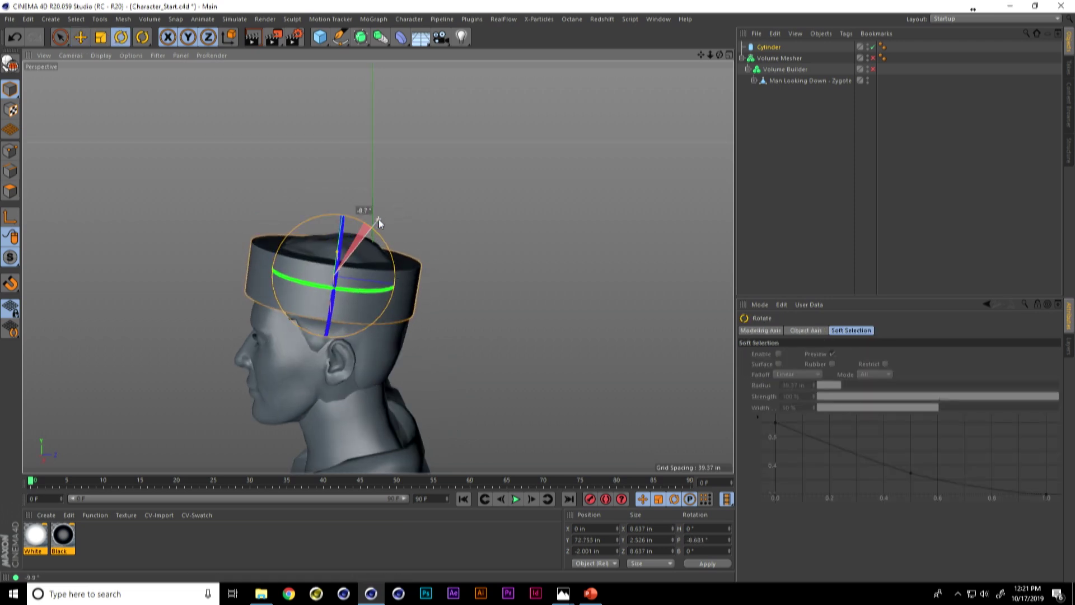
{"action": "key", "text": "e"}
{"action": "left_click_drag", "start_coordinate": [391, 282], "coordinate": [396, 284]}
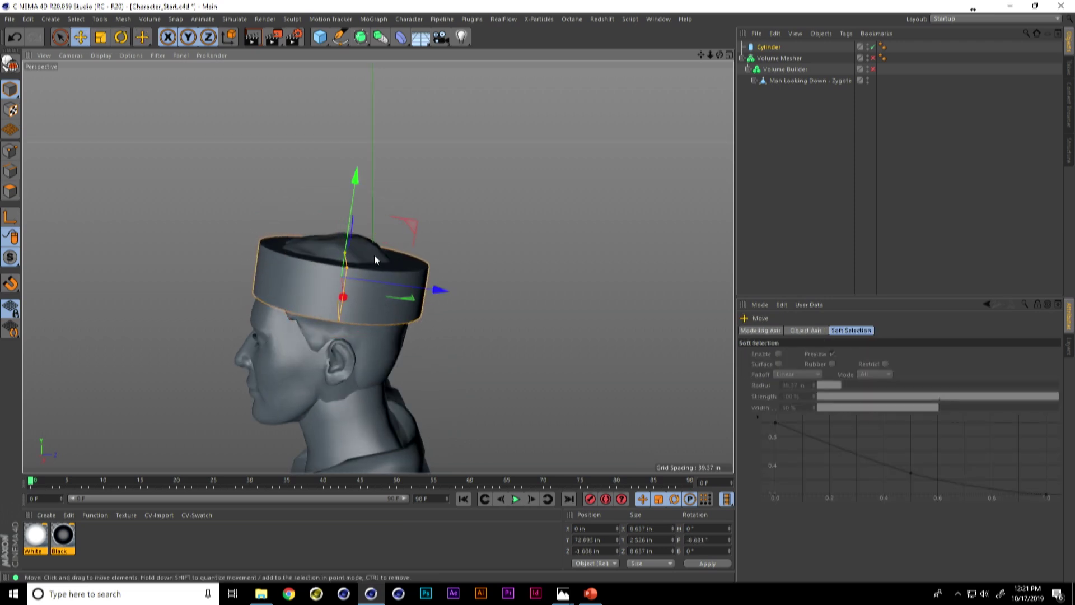
{"action": "left_click_drag", "start_coordinate": [345, 254], "coordinate": [348, 250]}
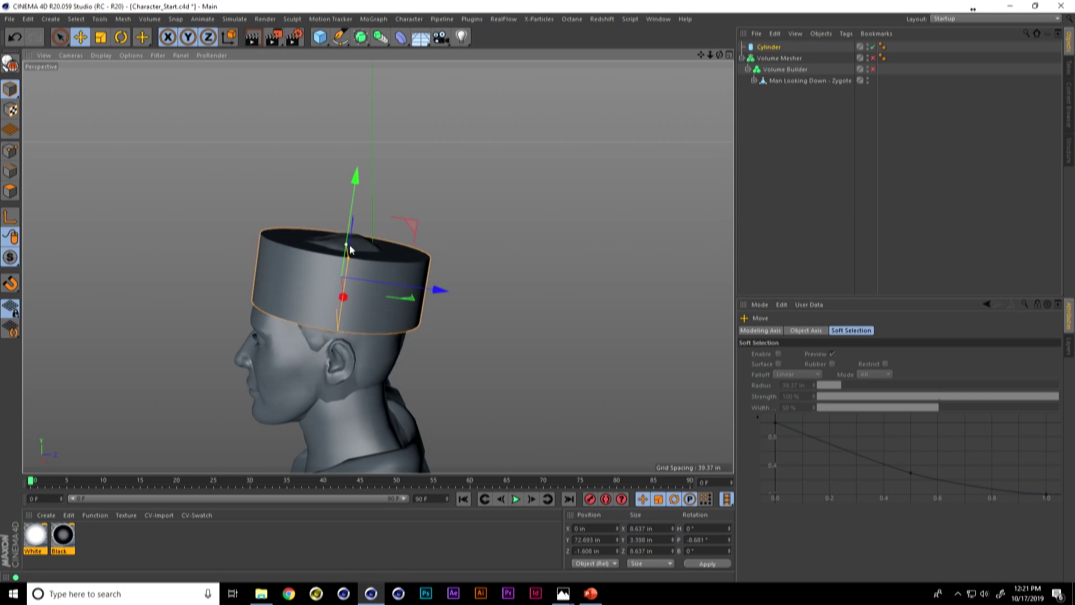
- Make the cylinder editable, fine-tune its depth and position, and add a Sphere under it
{"action": "key", "text": "c"}
{"action": "left_click_drag", "start_coordinate": [284, 298], "coordinate": [315, 294], "text": "alt"}
{"action": "key", "text": "t"}
{"action": "mouse_move", "coordinate": [386, 304]}
{"action": "left_mouse_down"}
{"action": "mouse_move", "coordinate": [376, 299]}
{"action": "mouse_move", "coordinate": [390, 300]}
{"action": "left_mouse_up"}
{"action": "key", "text": "e"}
{"action": "right_click_drag", "start_coordinate": [317, 384], "coordinate": [266, 326], "text": "alt"}
{"action": "left_click_drag", "start_coordinate": [267, 326], "coordinate": [319, 302], "text": "alt"}
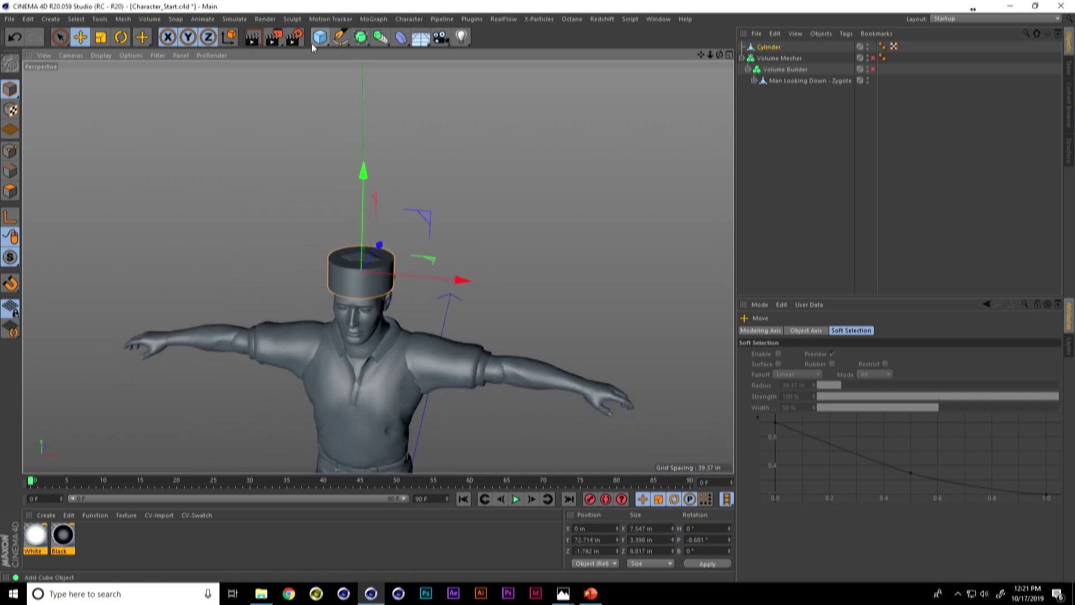
{"action": "left_click_drag", "start_coordinate": [317, 42], "coordinate": [548, 75], "text": "shift"}
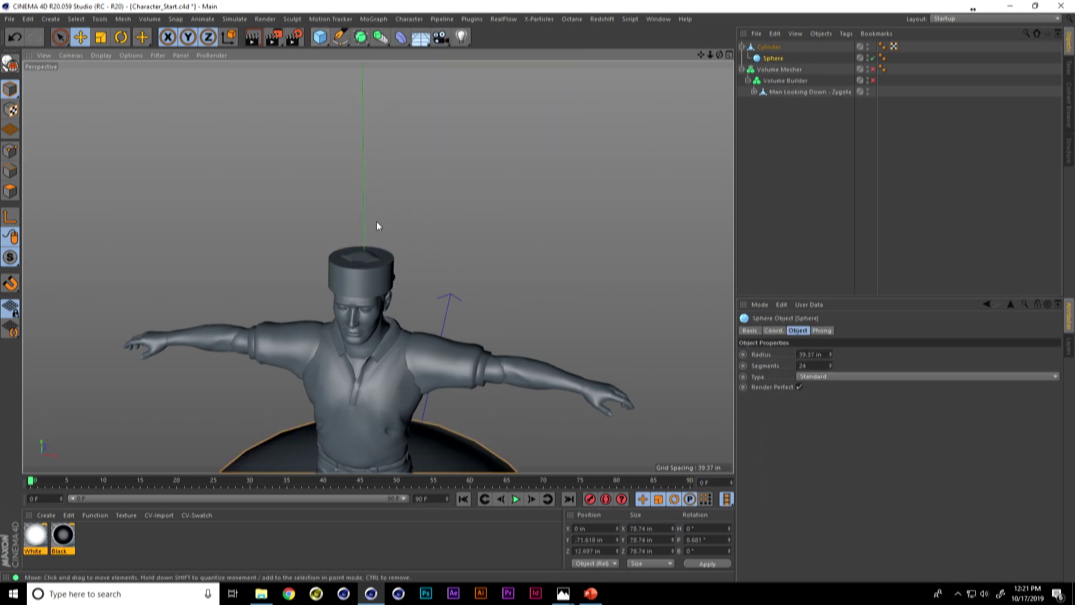
{"action": "right_click_drag", "start_coordinate": [395, 219], "coordinate": [340, 249], "text": "alt"}
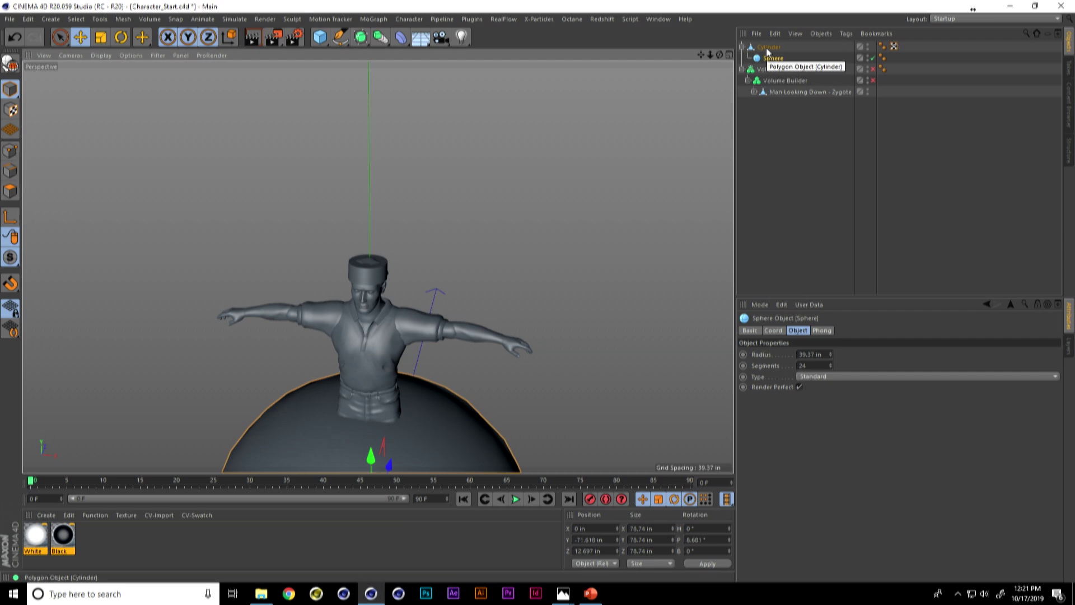
- Run Reset PSR on the Sphere via Commander ('reset ps') to centre it on the cylinder
{"action": "key", "text": "shift+c"}
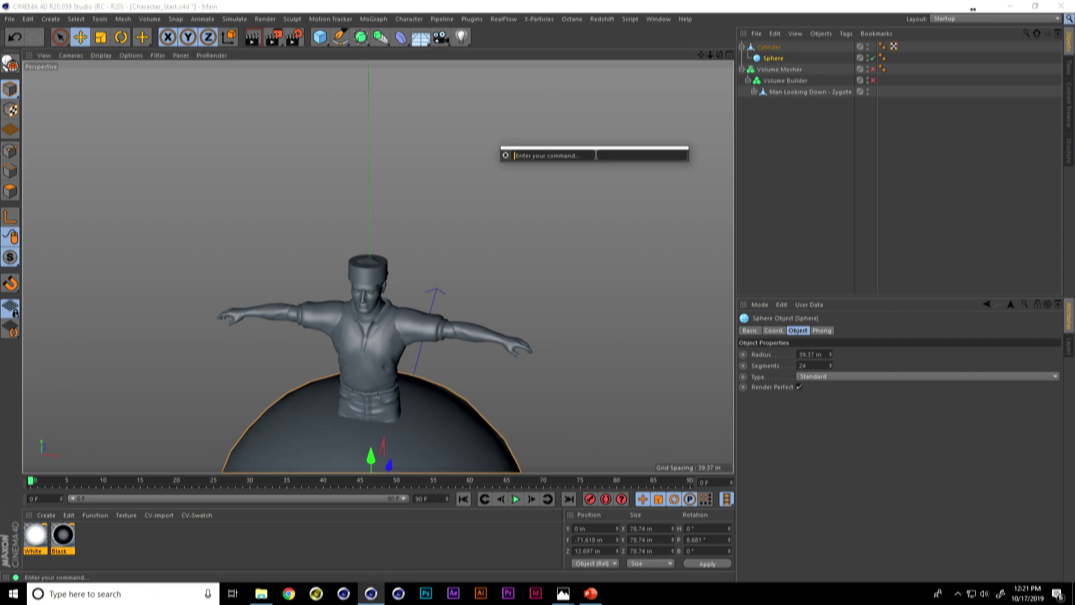
{"action": "type", "text": "re"}
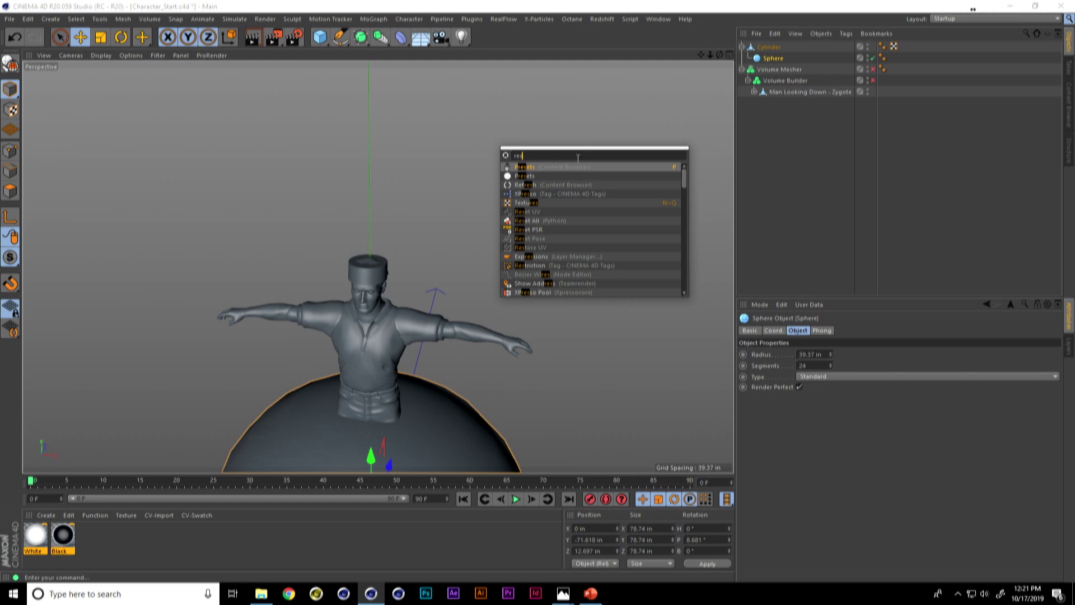
{"action": "type", "text": "s"}
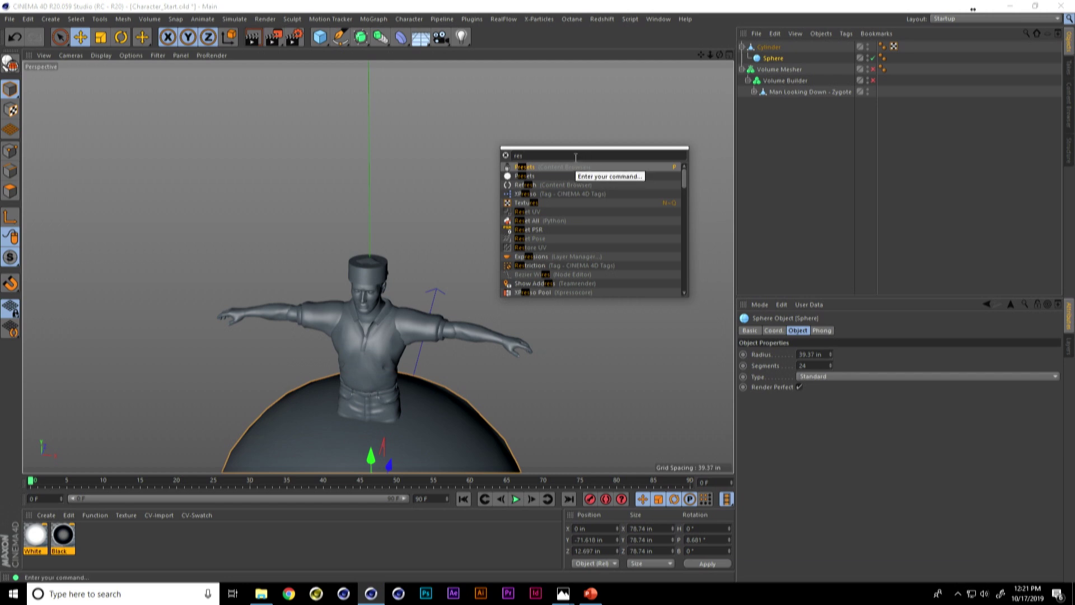
{"action": "type", "text": "et ps"}
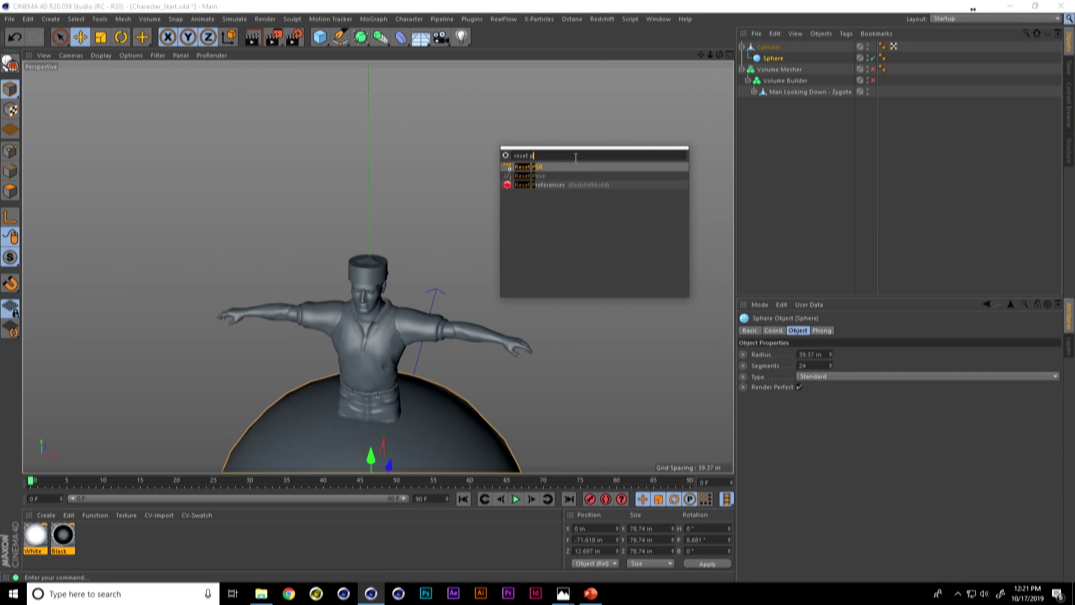
{"action": "left_click", "coordinate": [535, 167]}
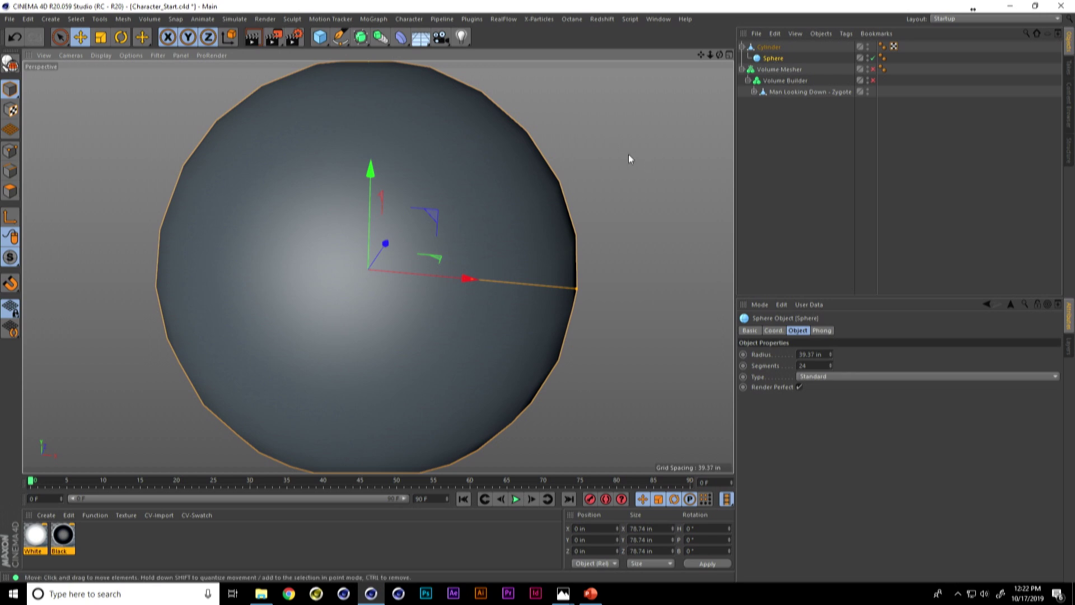
- Show polygon lines over the shading and set the Sphere type to Hexahedron
{"action": "scroll", "coordinate": [467, 224], "scroll_direction": "down", "scroll_amount": 2}
{"action": "left_click_drag", "start_coordinate": [467, 222], "coordinate": [484, 230], "text": "alt"}
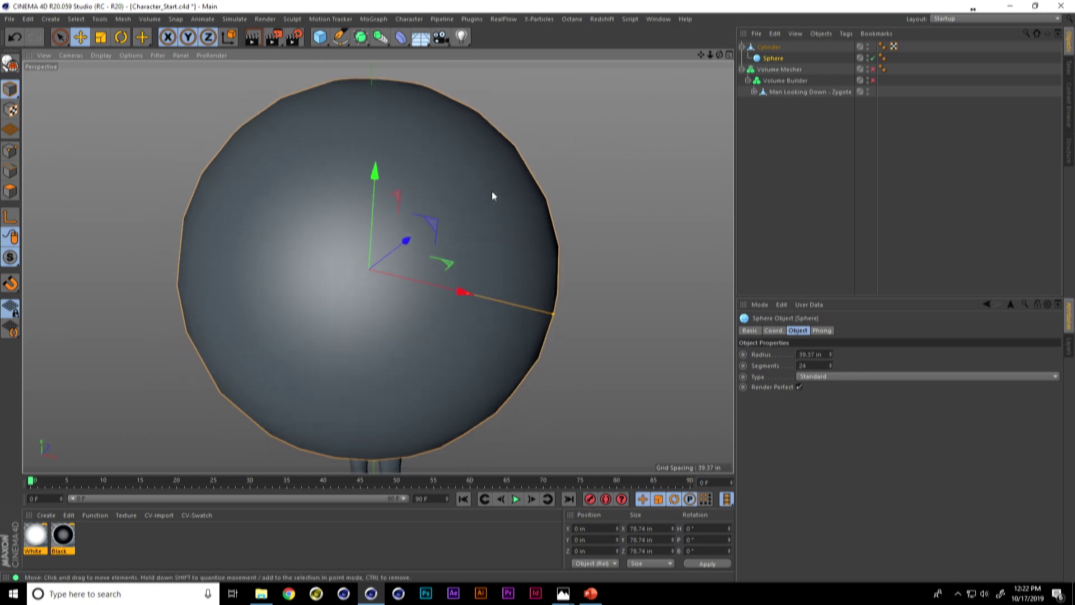
{"action": "key", "text": "n"}
{"action": "key", "text": "b"}
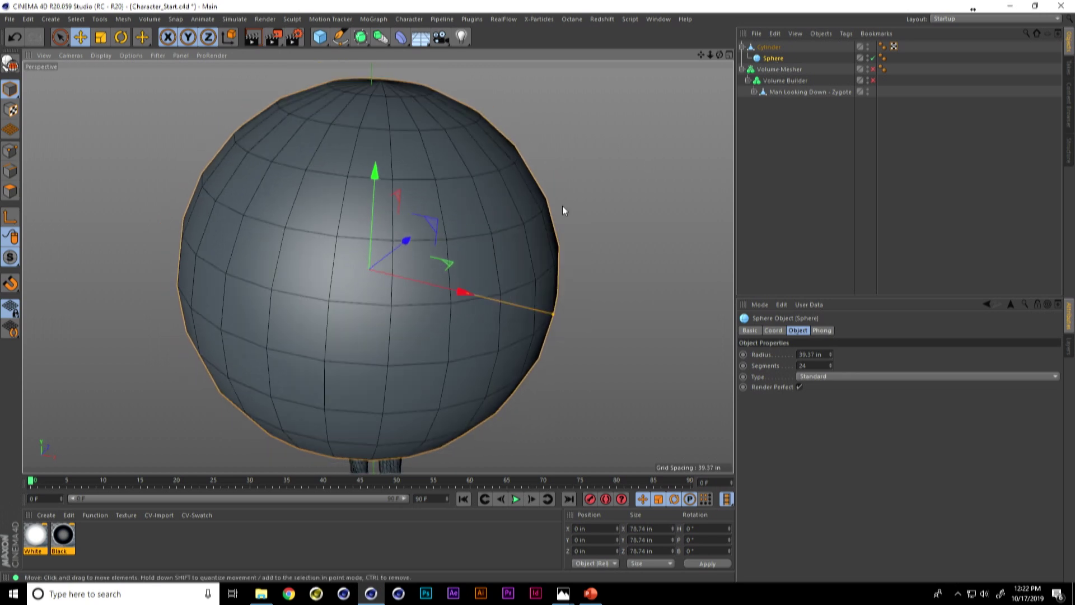
{"action": "left_click", "coordinate": [837, 374]}
{"action": "left_click", "coordinate": [835, 409]}
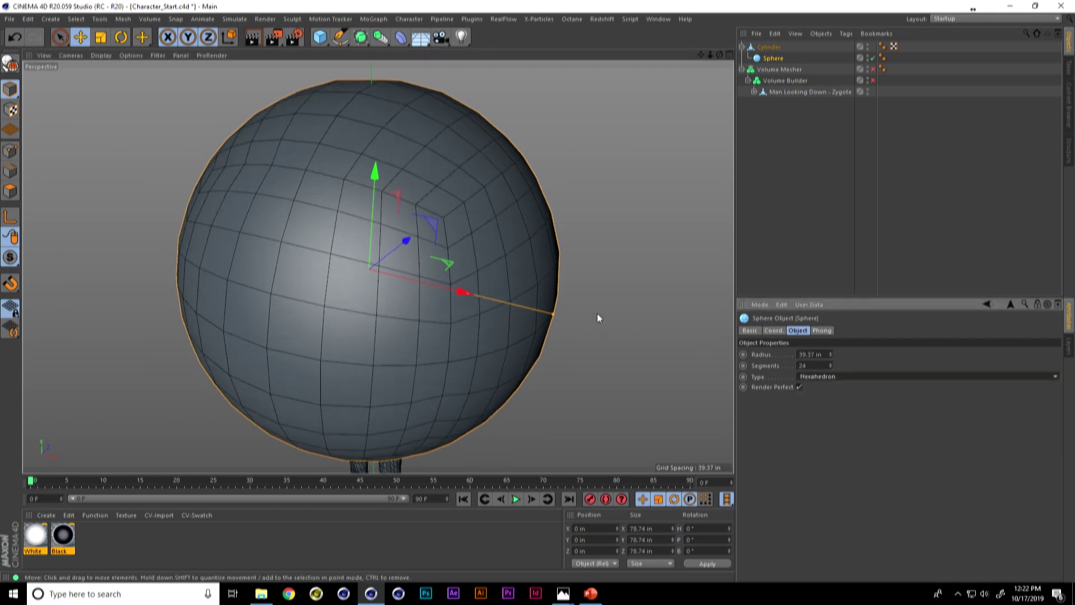
- Scale the sphere down until it fits over the cylinder band
{"action": "left_click_drag", "start_coordinate": [566, 267], "coordinate": [418, 260], "text": "alt"}
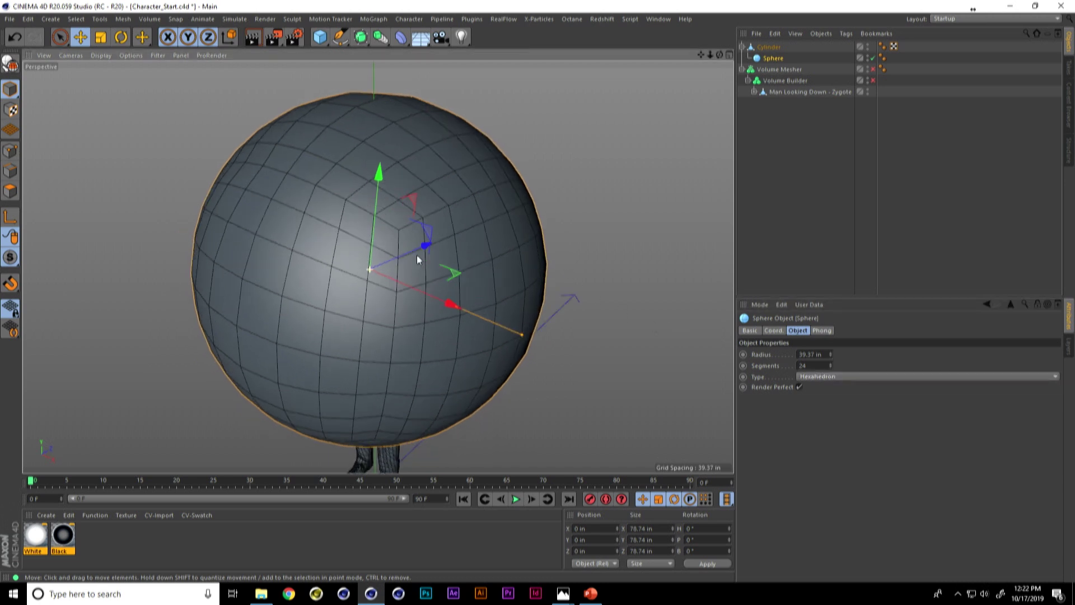
{"action": "key", "text": "t"}
{"action": "left_click_drag", "start_coordinate": [499, 195], "coordinate": [359, 273]}
{"action": "left_click_drag", "start_coordinate": [486, 250], "coordinate": [308, 290]}
{"action": "right_click_drag", "start_coordinate": [381, 263], "coordinate": [434, 254], "text": "alt"}
{"action": "left_click_drag", "start_coordinate": [447, 233], "coordinate": [253, 291]}
{"action": "left_click_drag", "start_coordinate": [359, 272], "coordinate": [366, 201], "text": "alt"}
{"action": "key", "text": "e"}
{"action": "right_click_drag", "start_coordinate": [337, 260], "coordinate": [367, 247], "text": "alt"}
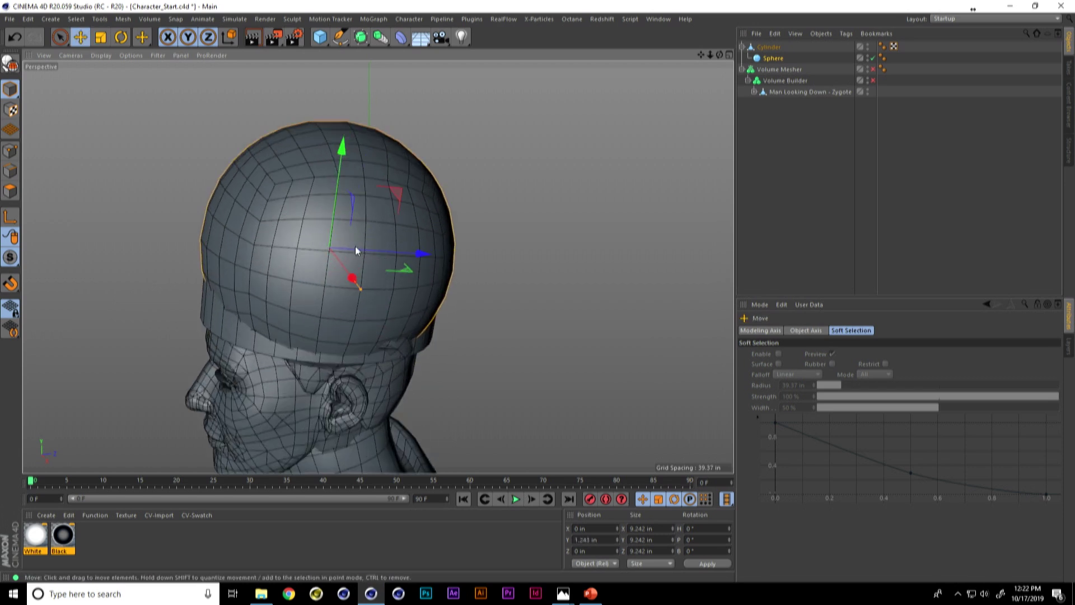
- Make the sphere editable, squash it vertically into a puff and shrink it to about 84%
{"action": "key", "text": "c"}
{"action": "key", "text": "t"}
{"action": "left_click_drag", "start_coordinate": [342, 146], "coordinate": [338, 171]}
{"action": "left_click_drag", "start_coordinate": [301, 244], "coordinate": [413, 252], "text": "alt"}
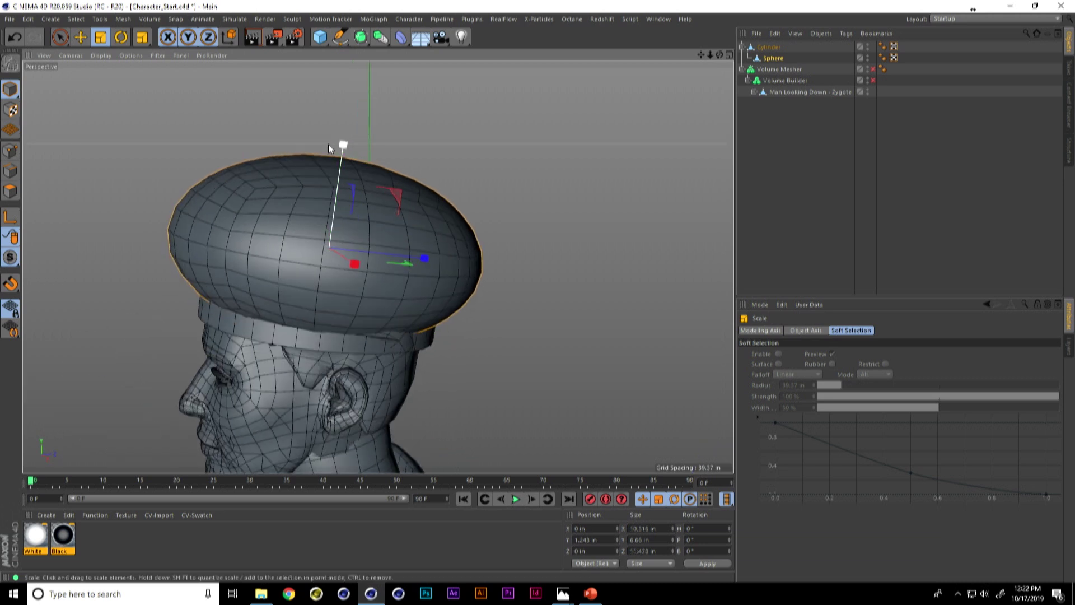
{"action": "left_click_drag", "start_coordinate": [406, 168], "coordinate": [436, 191]}
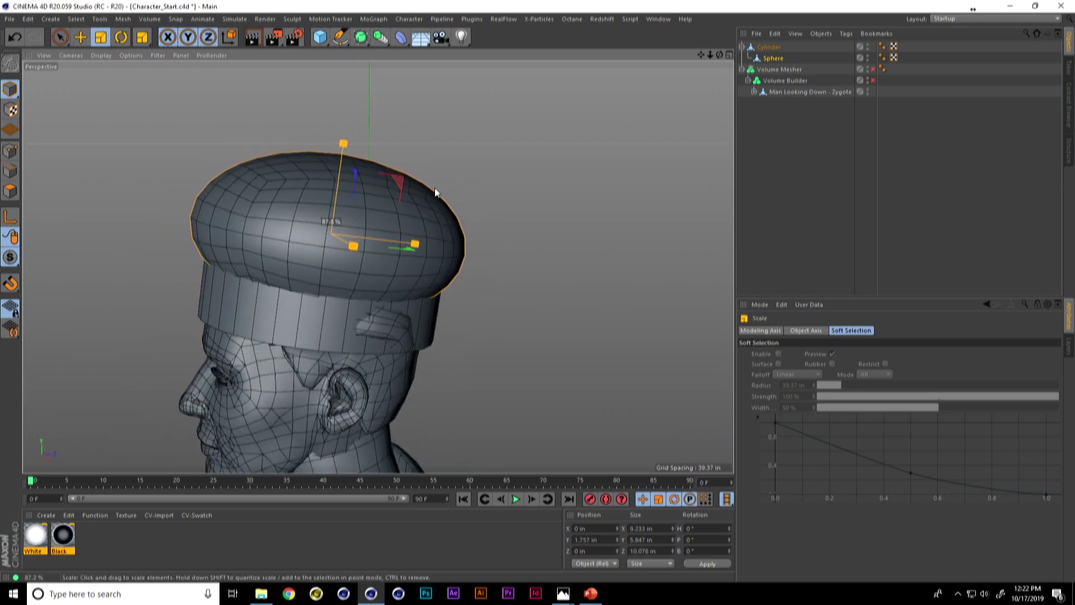
- Select the cylinder band and lower it slightly
{"action": "key", "text": "e"}
{"action": "left_click_drag", "start_coordinate": [283, 285], "coordinate": [396, 253], "text": "alt"}
{"action": "left_click", "coordinate": [350, 283]}
{"action": "left_click_drag", "start_coordinate": [335, 217], "coordinate": [324, 261]}
- Raise the puffed sphere top slightly and orbit to a frontal view of the hat
{"action": "left_click", "coordinate": [370, 210]}
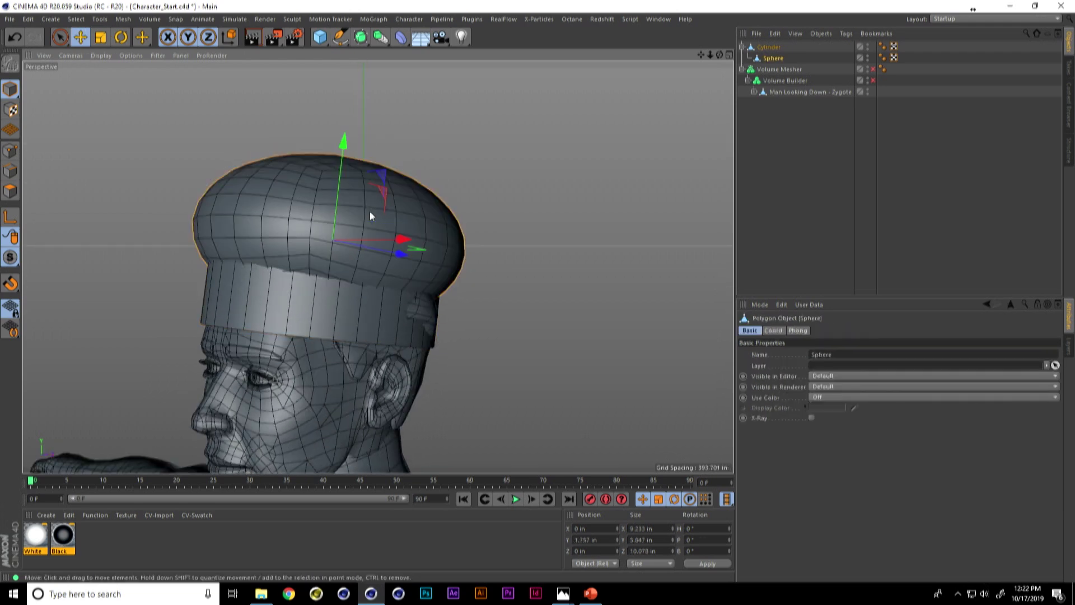
{"action": "left_click_drag", "start_coordinate": [334, 200], "coordinate": [384, 315]}
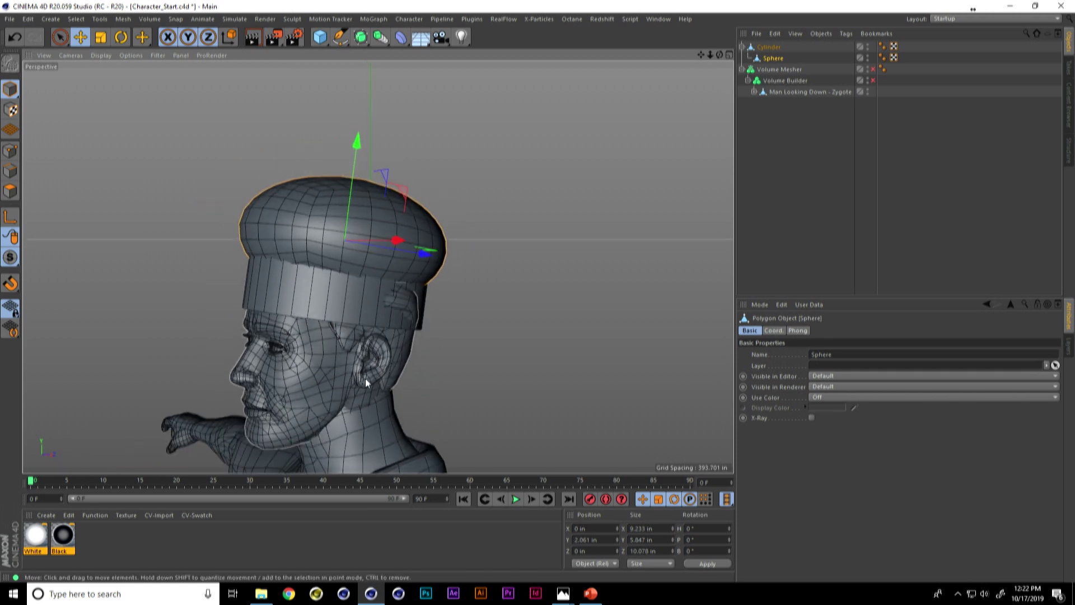
{"action": "left_click_drag", "start_coordinate": [331, 308], "coordinate": [419, 297], "text": "alt"}
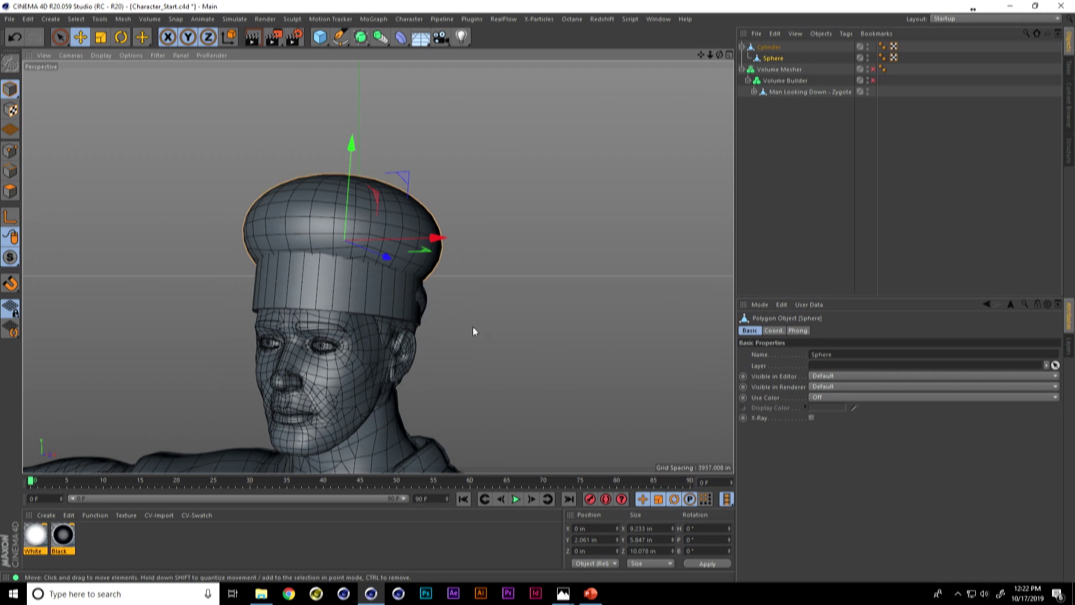
{"action": "left_click", "coordinate": [420, 295]}
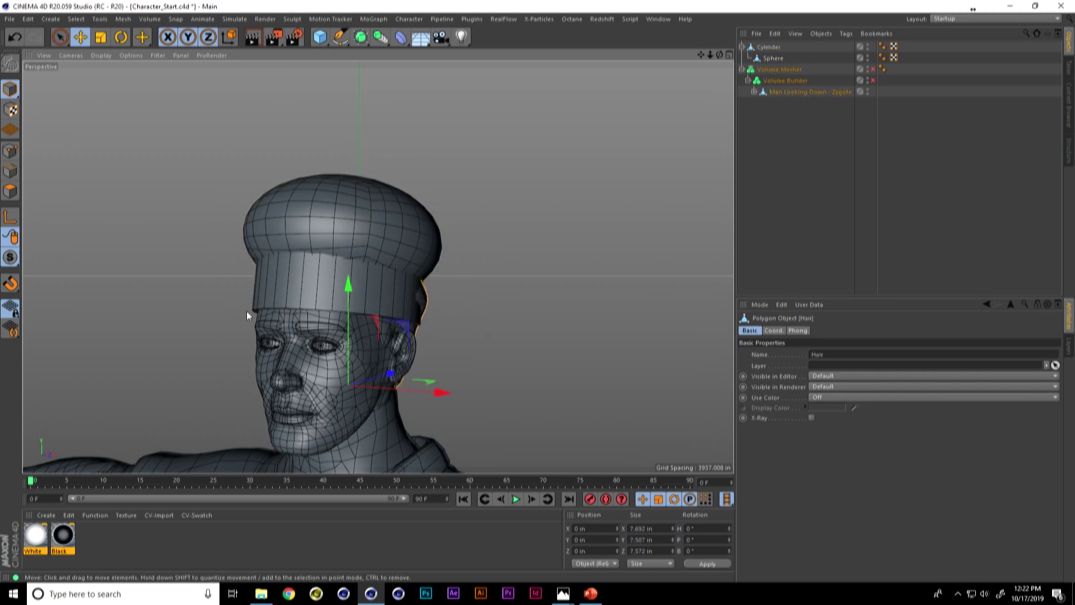
{"action": "left_click_drag", "start_coordinate": [231, 312], "coordinate": [304, 308], "text": "alt"}
- Narrow the hat cylinder to about 6.67 in with the Scale tool
{"action": "key", "text": "t"}
{"action": "left_click_drag", "start_coordinate": [448, 385], "coordinate": [432, 393]}
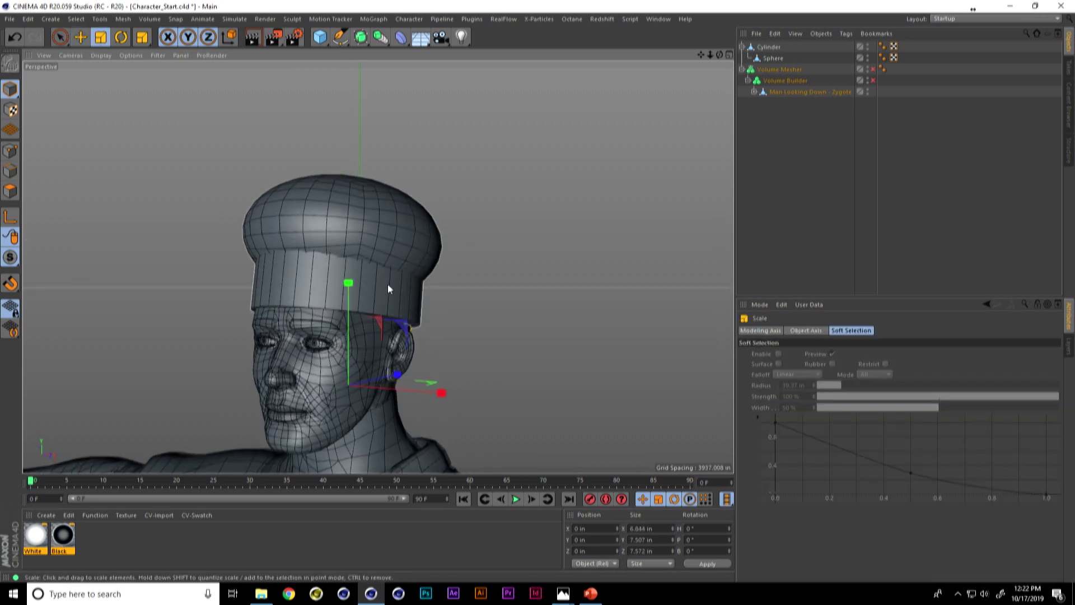
{"action": "left_click", "coordinate": [408, 297]}
{"action": "left_click_drag", "start_coordinate": [407, 297], "coordinate": [440, 299], "text": "alt"}
- Zoom out to the whole character and put the hat cylinder inside the Volume Builder
{"action": "left_click", "coordinate": [417, 223]}
{"action": "right_click_drag", "start_coordinate": [417, 224], "coordinate": [263, 297], "text": "alt"}
{"action": "left_click_drag", "start_coordinate": [263, 297], "coordinate": [473, 322], "text": "alt"}
{"action": "right_click_drag", "start_coordinate": [473, 321], "coordinate": [314, 297], "text": "alt"}
{"action": "left_click_drag", "start_coordinate": [313, 297], "coordinate": [311, 252], "text": "alt"}
{"action": "left_click", "coordinate": [743, 47]}
{"action": "left_click_drag", "start_coordinate": [789, 71], "coordinate": [793, 76]}
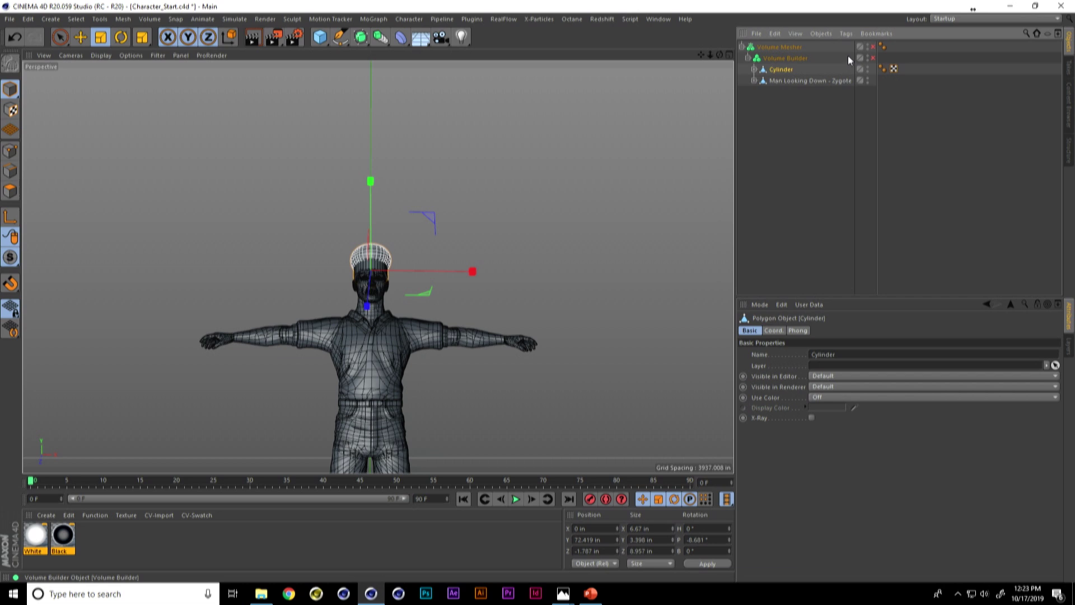
- Enable the Volume Builder and deselect all to reveal the fused hat and body mesh
{"action": "left_click", "coordinate": [875, 59]}
{"action": "left_click", "coordinate": [802, 163]}
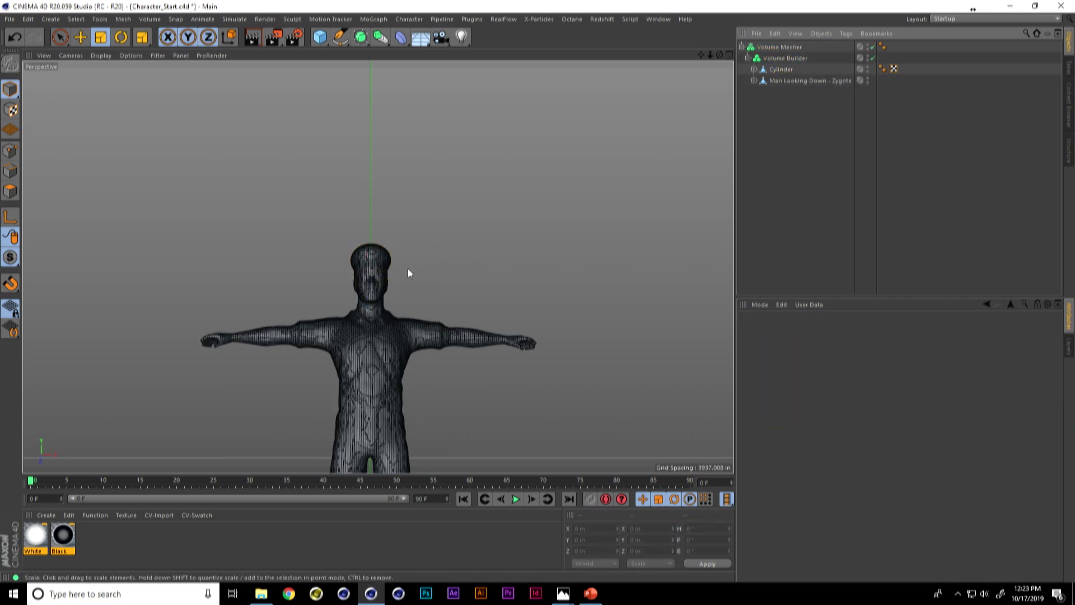
{"action": "left_click_drag", "start_coordinate": [478, 253], "coordinate": [474, 301], "text": "alt"}
{"action": "left_click_drag", "start_coordinate": [355, 310], "coordinate": [356, 258], "text": "alt"}
{"action": "right_click_drag", "start_coordinate": [356, 258], "coordinate": [493, 258], "text": "alt"}
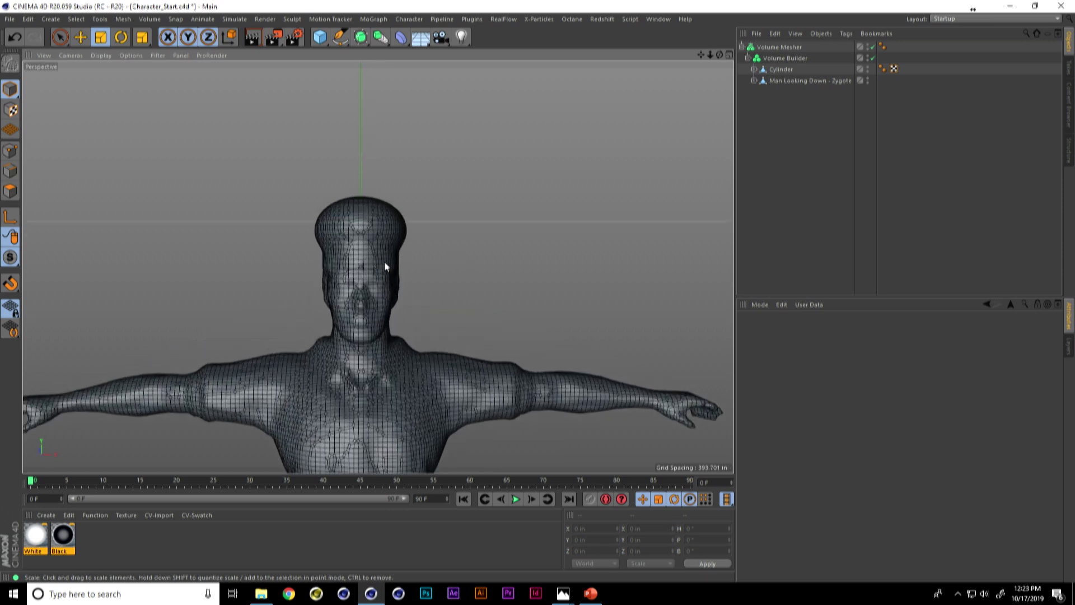
{"action": "left_click_drag", "start_coordinate": [384, 261], "coordinate": [377, 288], "text": "alt"}
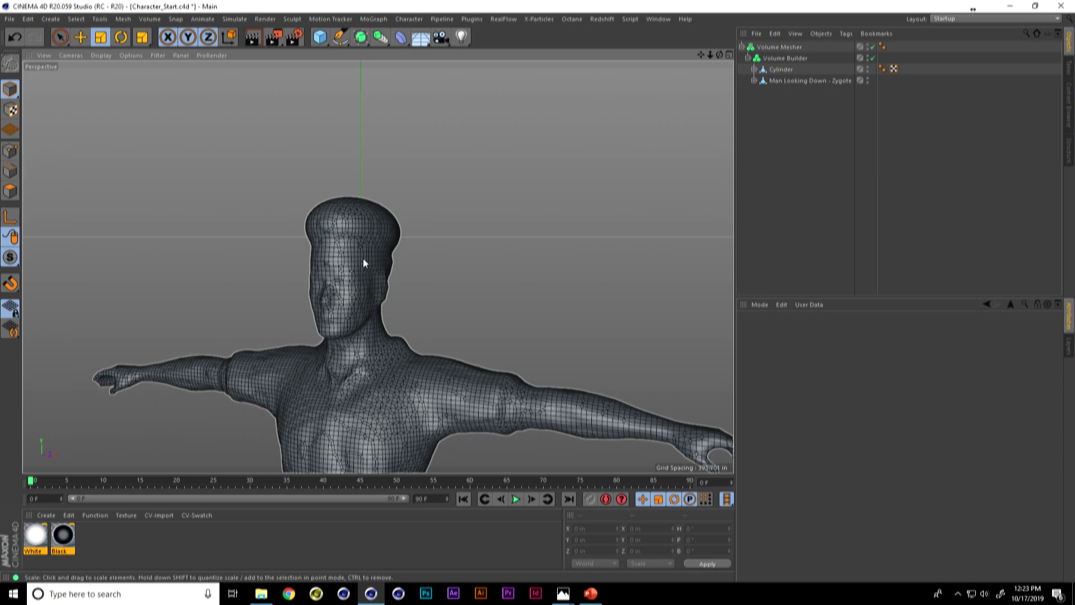
- Orbit and zoom in on the remeshed arm and hand to inspect the voxel mesh
{"action": "scroll", "coordinate": [339, 239], "scroll_direction": "down", "scroll_amount": 6}
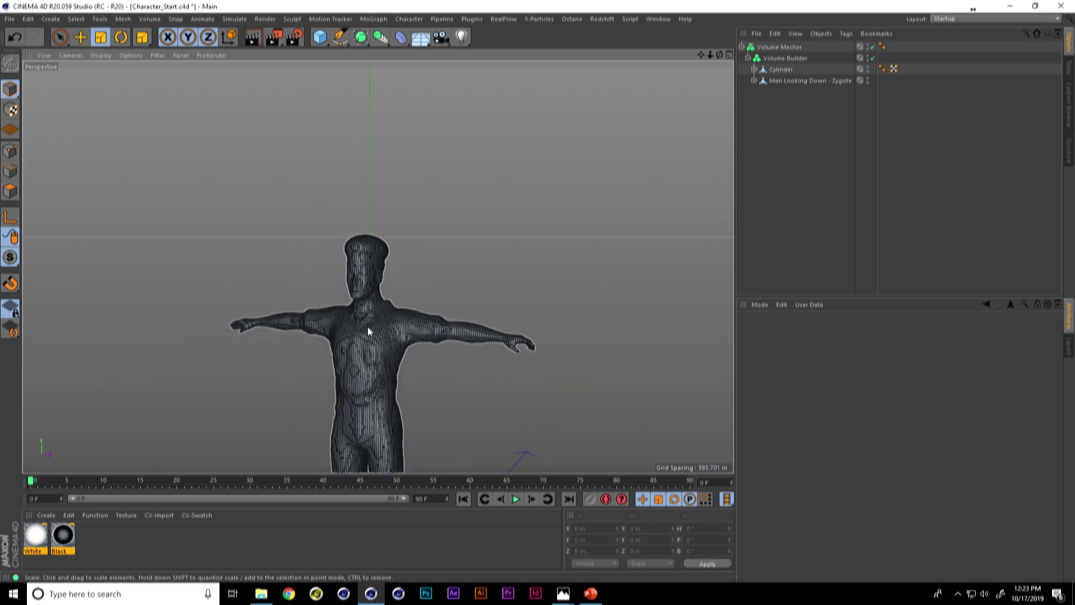
{"action": "left_click_drag", "start_coordinate": [401, 209], "coordinate": [413, 268], "text": "alt"}
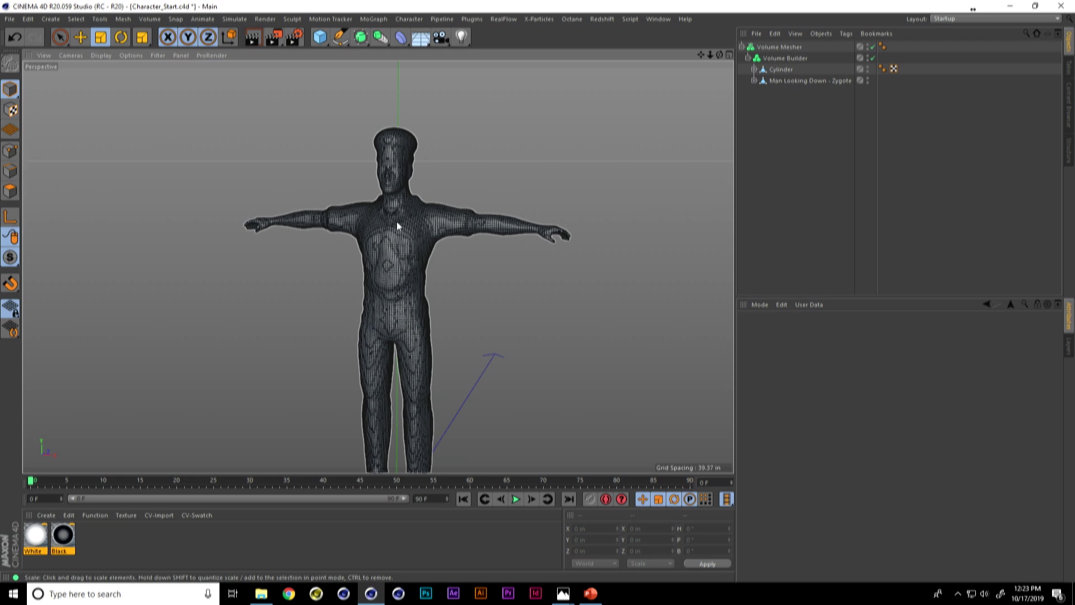
{"action": "left_click_drag", "start_coordinate": [399, 224], "coordinate": [485, 226], "text": "alt"}
{"action": "right_click_drag", "start_coordinate": [509, 246], "coordinate": [599, 243], "text": "alt"}
{"action": "left_click_drag", "start_coordinate": [600, 244], "coordinate": [549, 248], "text": "alt"}
{"action": "right_click_drag", "start_coordinate": [542, 275], "coordinate": [584, 245], "text": "alt"}
{"action": "left_click_drag", "start_coordinate": [584, 244], "coordinate": [461, 290], "text": "alt"}
{"action": "left_click_drag", "start_coordinate": [343, 258], "coordinate": [349, 261], "text": "alt"}
{"action": "right_click_drag", "start_coordinate": [533, 289], "coordinate": [521, 259], "text": "alt"}
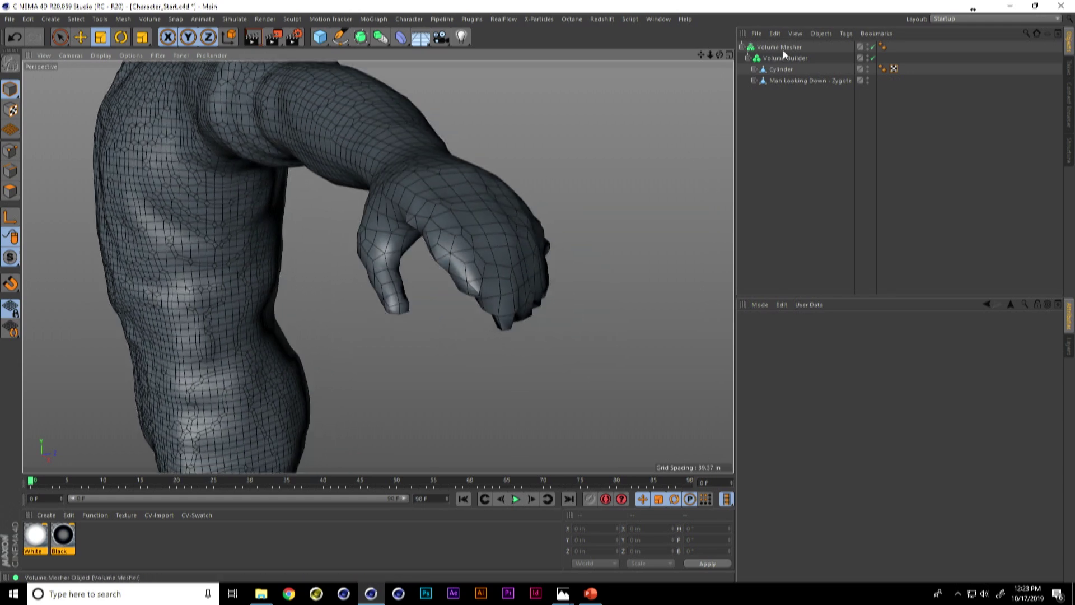
- Set the Volume Mesher's Voxel Range Threshold to 55 %
{"action": "left_click", "coordinate": [783, 49]}
{"action": "left_click", "coordinate": [837, 354]}
{"action": "type", "text": "55"}
{"action": "key", "text": "Return"}
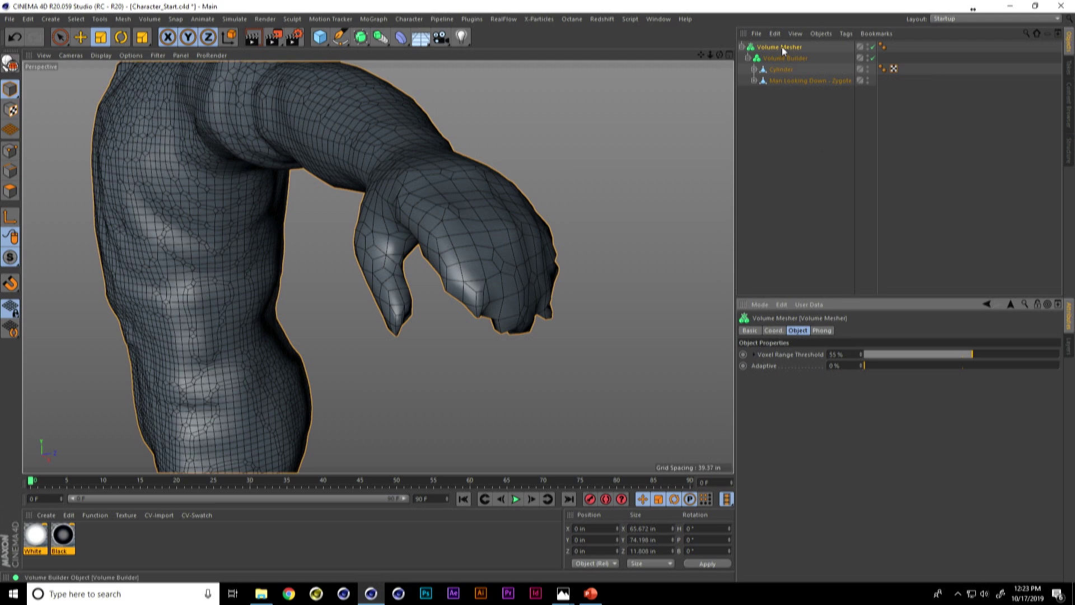
- Set the Volume Builder's Voxel Size to 0.3 in
{"action": "left_click", "coordinate": [788, 60]}
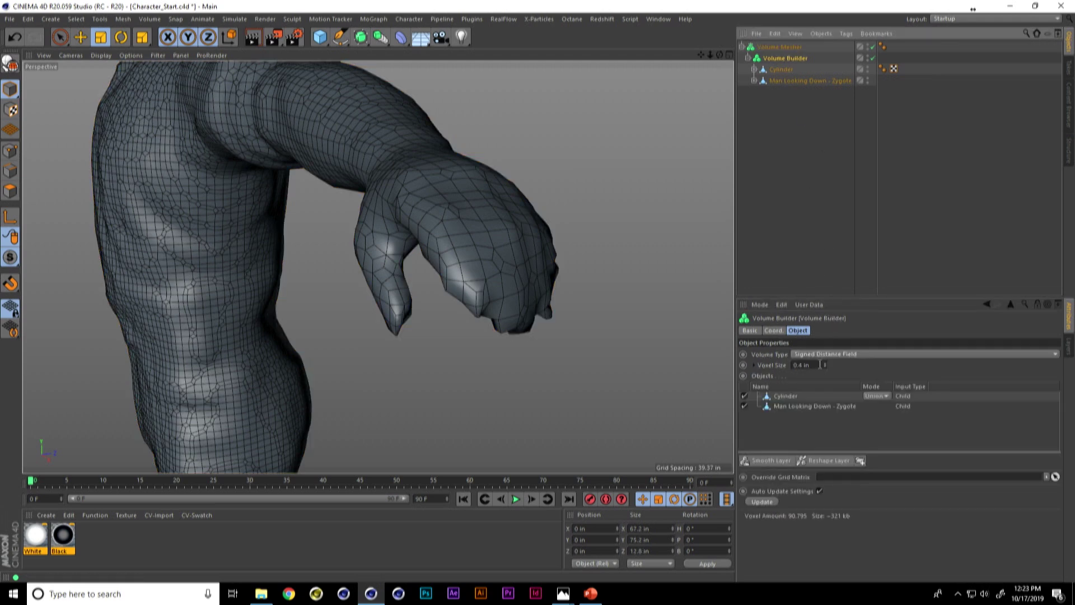
{"action": "left_click_drag", "start_coordinate": [821, 364], "coordinate": [779, 318]}
{"action": "type", "text": "0.3"}
{"action": "key", "text": "Return"}
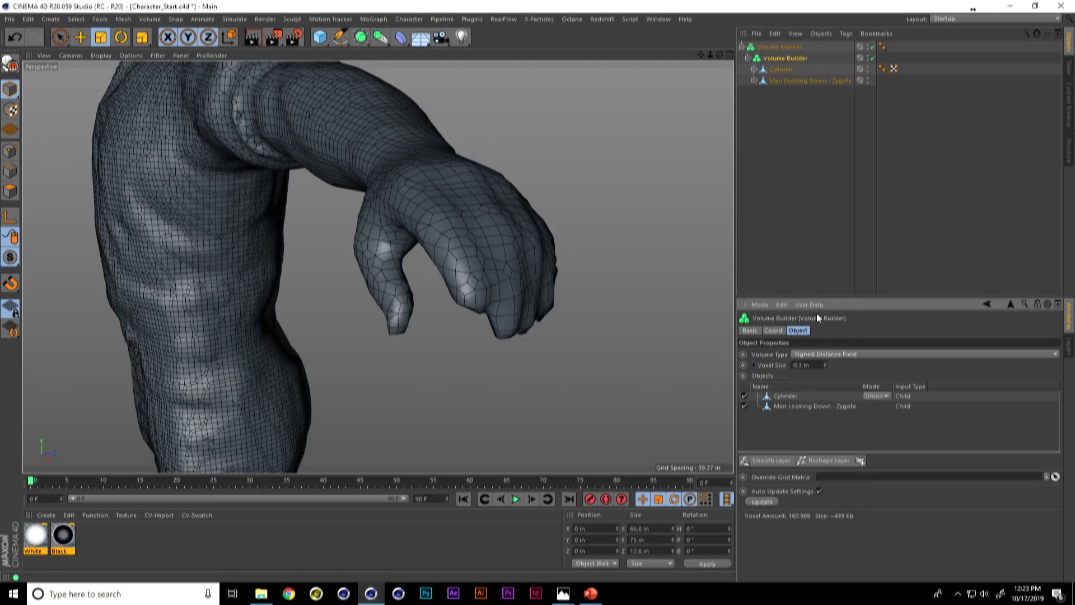
- Convert the Volume Mesher into a single editable polygon object
{"action": "left_click", "coordinate": [784, 211]}
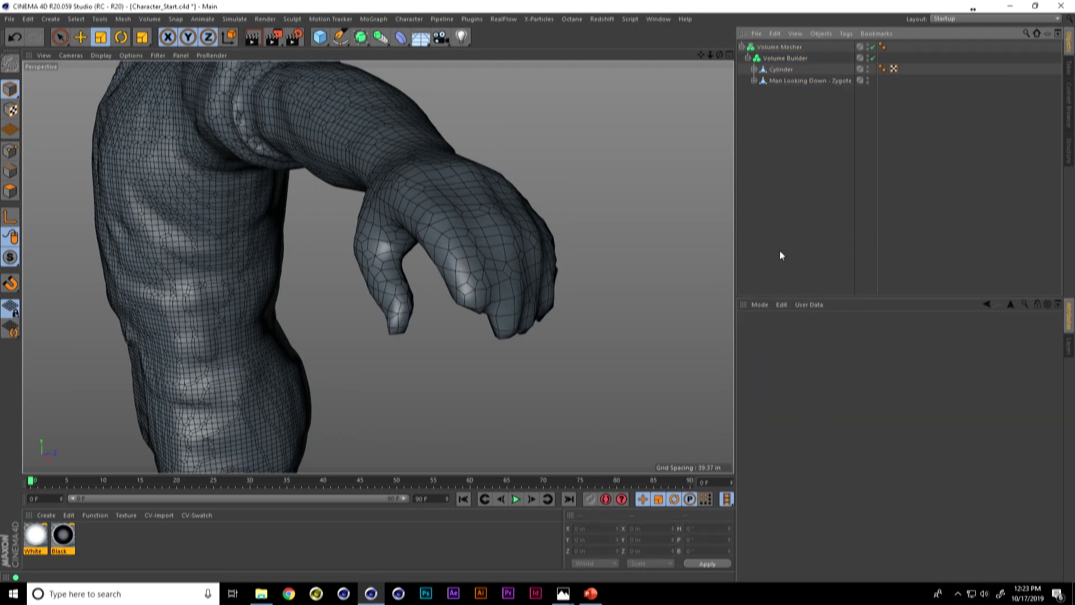
{"action": "right_click_drag", "start_coordinate": [437, 144], "coordinate": [340, 176], "text": "alt"}
{"action": "left_click_drag", "start_coordinate": [339, 176], "coordinate": [370, 173], "text": "alt"}
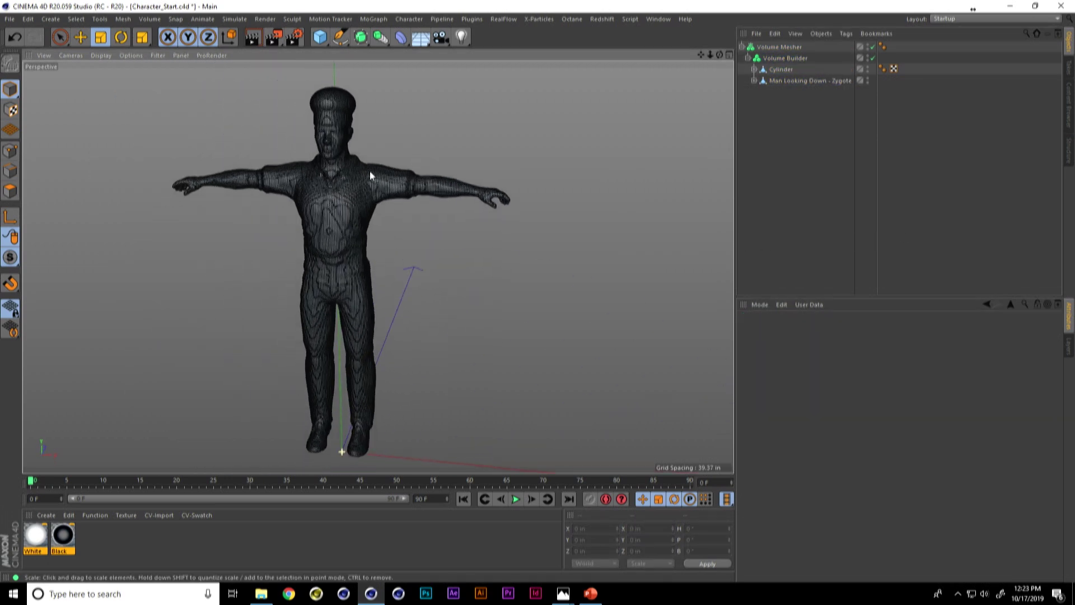
{"action": "left_click", "coordinate": [783, 47]}
{"action": "key", "text": "c"}
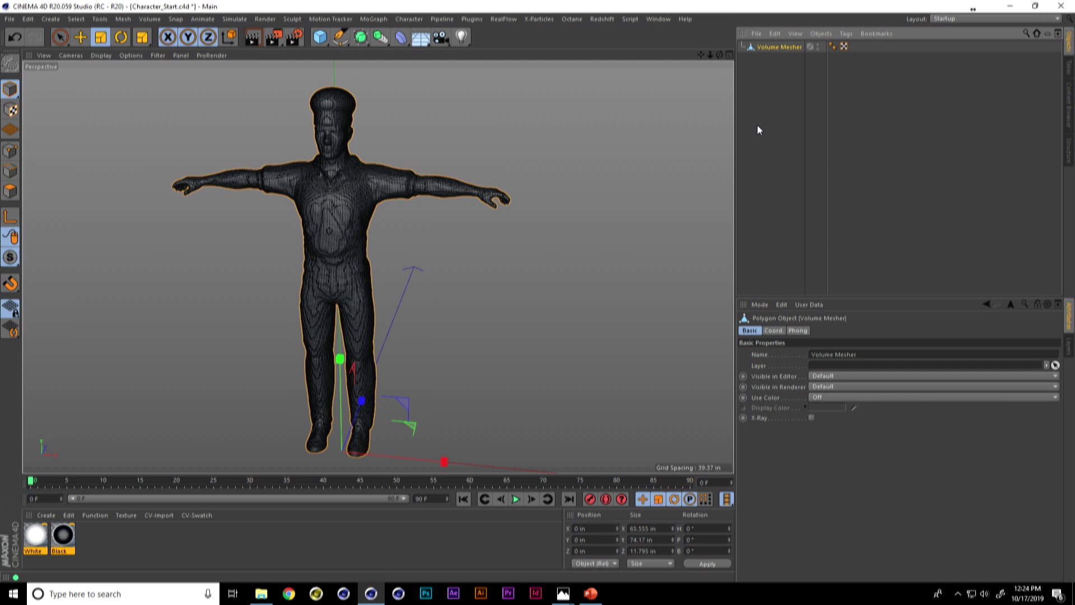
- Switch the viewport to Gouraud shading and change the workspace to the Sculpt layout
{"action": "key", "text": "n"}
{"action": "key", "text": "a"}
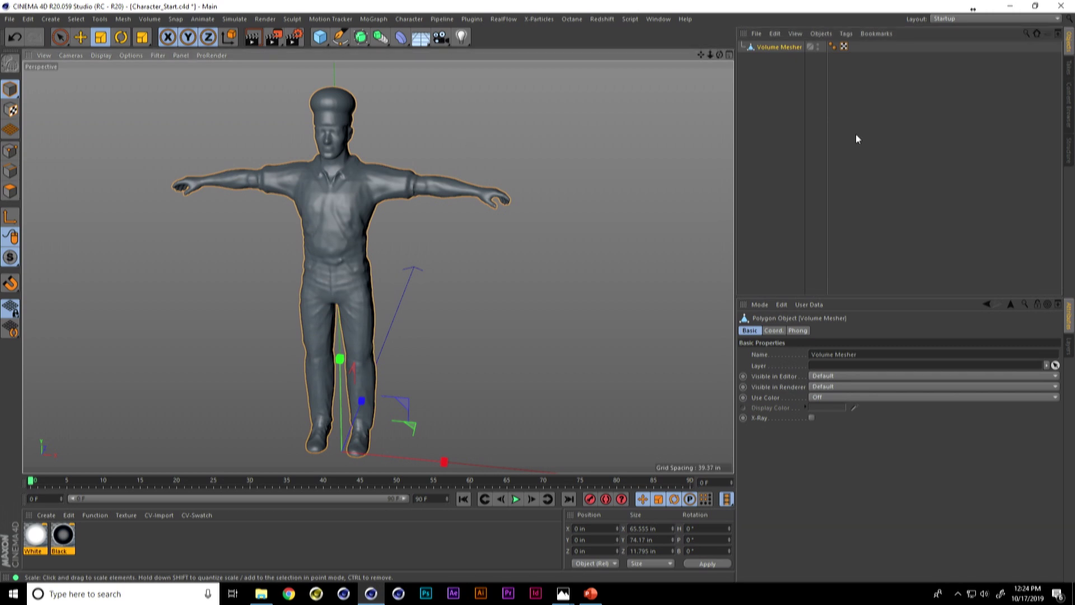
{"action": "left_click", "coordinate": [948, 21]}
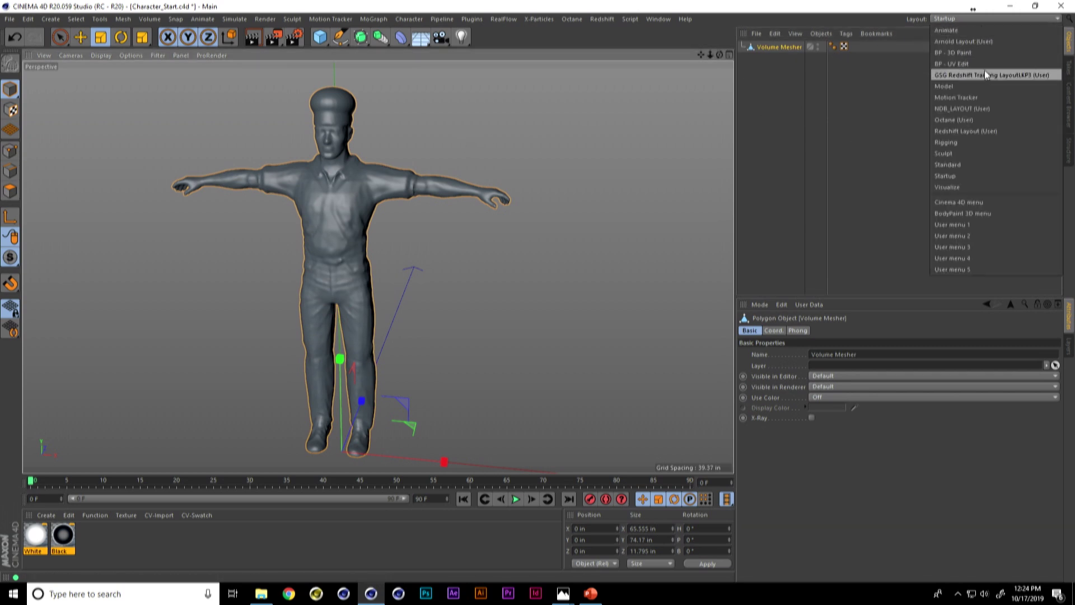
{"action": "left_click", "coordinate": [956, 152]}
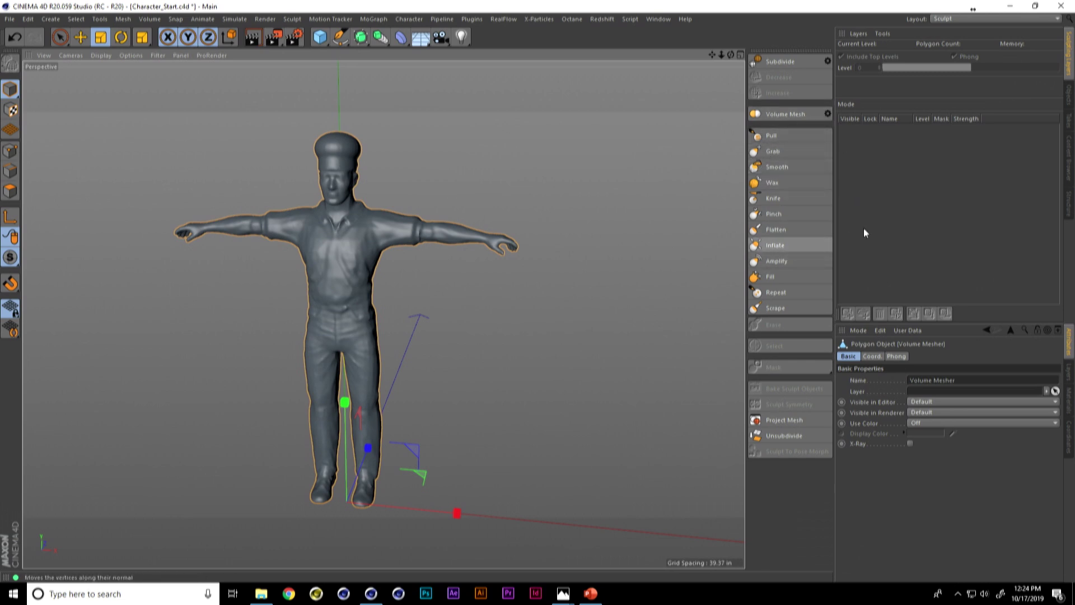
- Pick the Grab brush and shrink its size to about 29 with the head framed
{"action": "left_click", "coordinate": [774, 152]}
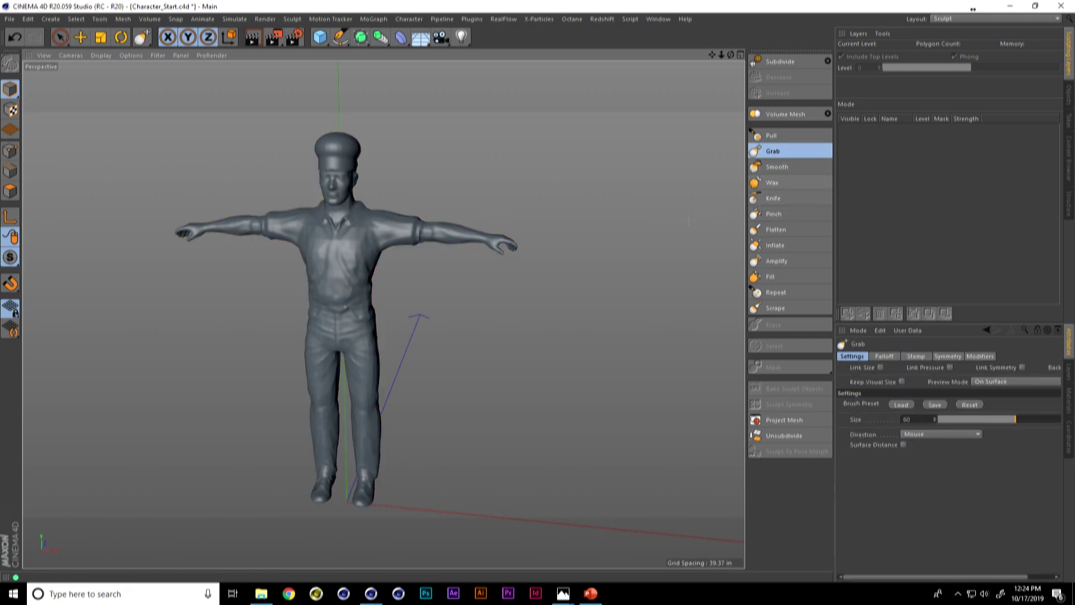
{"action": "right_click_drag", "start_coordinate": [366, 245], "coordinate": [364, 217], "text": "alt"}
{"action": "middle_click_drag", "start_coordinate": [364, 218], "coordinate": [365, 241], "text": "alt"}
{"action": "scroll", "coordinate": [458, 236], "scroll_direction": "up", "scroll_amount": 5}
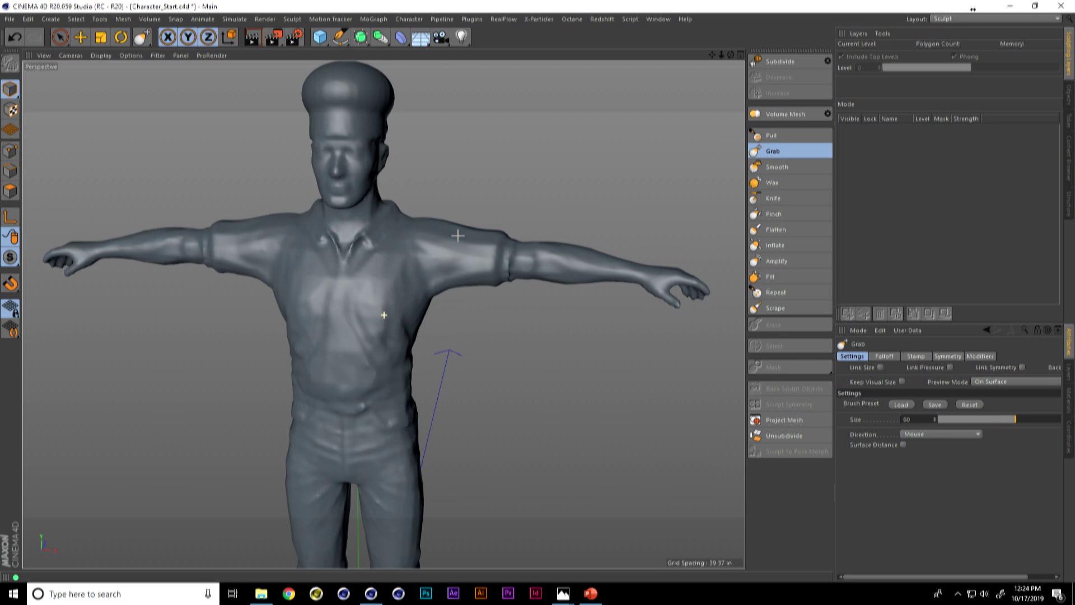
{"action": "middle_click_drag", "start_coordinate": [372, 93], "coordinate": [355, 233], "text": "alt"}
{"action": "right_click_drag", "start_coordinate": [337, 247], "coordinate": [355, 248], "text": "alt"}
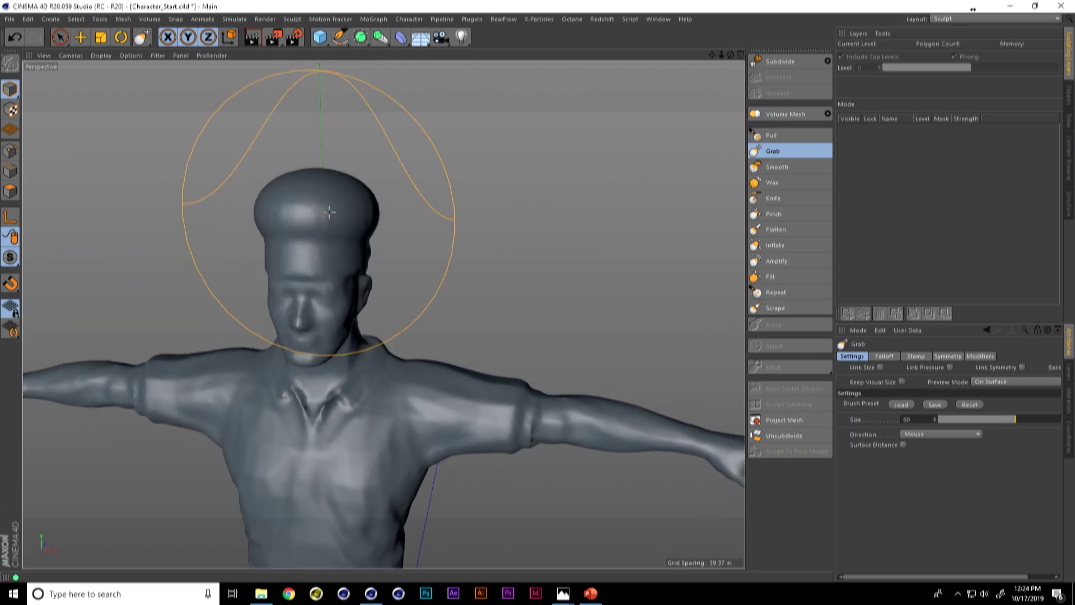
{"action": "mouse_move", "coordinate": [329, 219]}
{"action": "middle_mouse_down"}
{"action": "mouse_move", "coordinate": [339, 227]}
{"action": "mouse_move", "coordinate": [283, 233]}
{"action": "middle_mouse_up"}
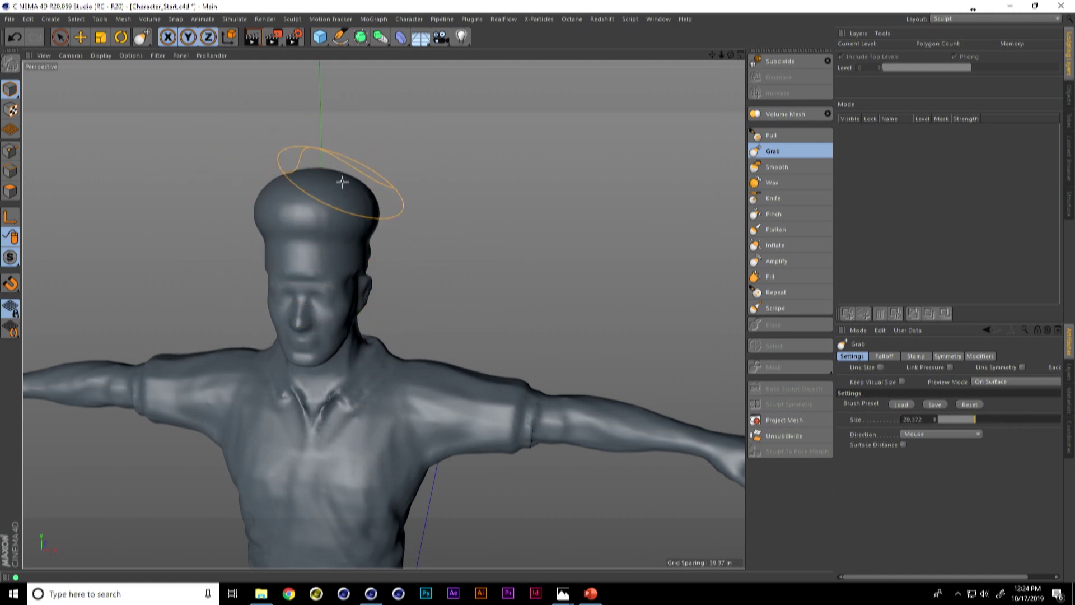
- Select the Knife sculpt brush
{"action": "mouse_move", "coordinate": [318, 190]}
{"action": "left_mouse_down", "text": "alt"}
{"action": "mouse_move", "coordinate": [361, 189]}
{"action": "mouse_move", "coordinate": [276, 206]}
{"action": "mouse_move", "coordinate": [341, 230]}
{"action": "mouse_move", "coordinate": [324, 187]}
{"action": "left_mouse_up", "text": "alt"}
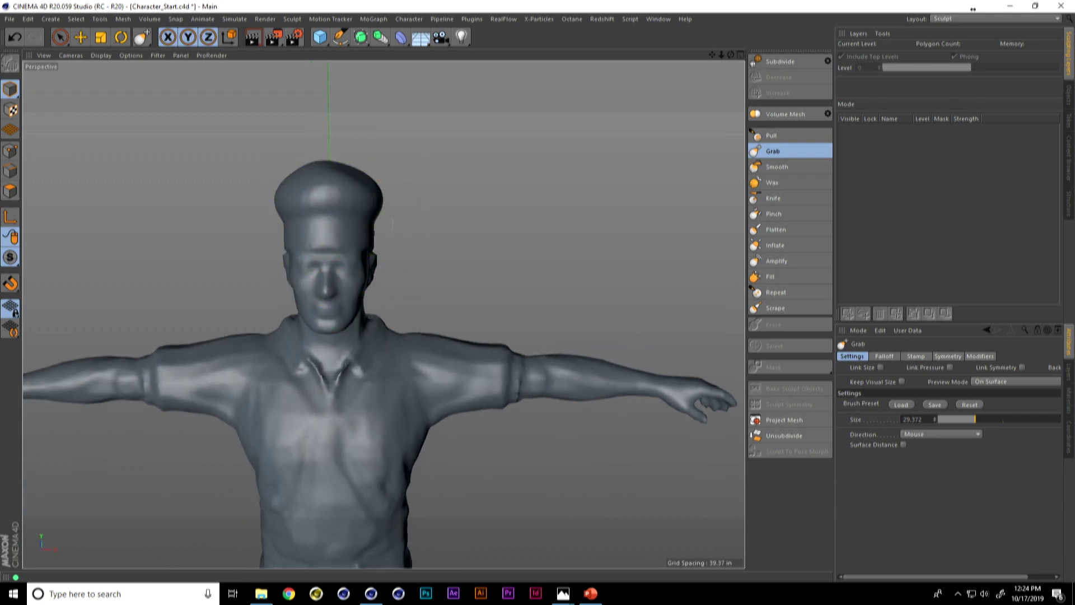
{"action": "scroll", "coordinate": [353, 215], "scroll_direction": "up", "scroll_amount": 4}
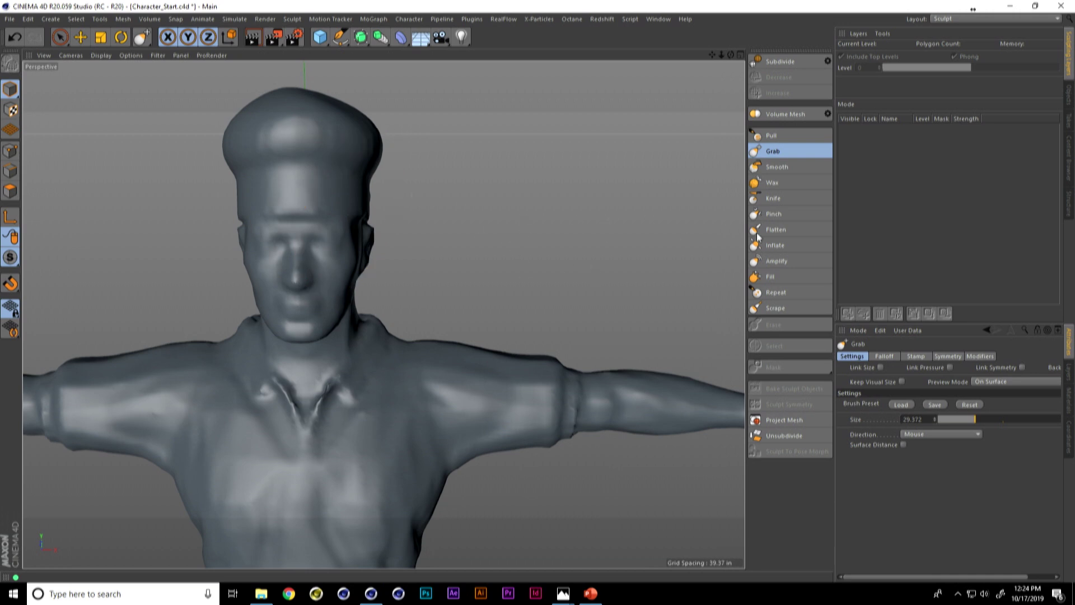
{"action": "left_click", "coordinate": [773, 198]}
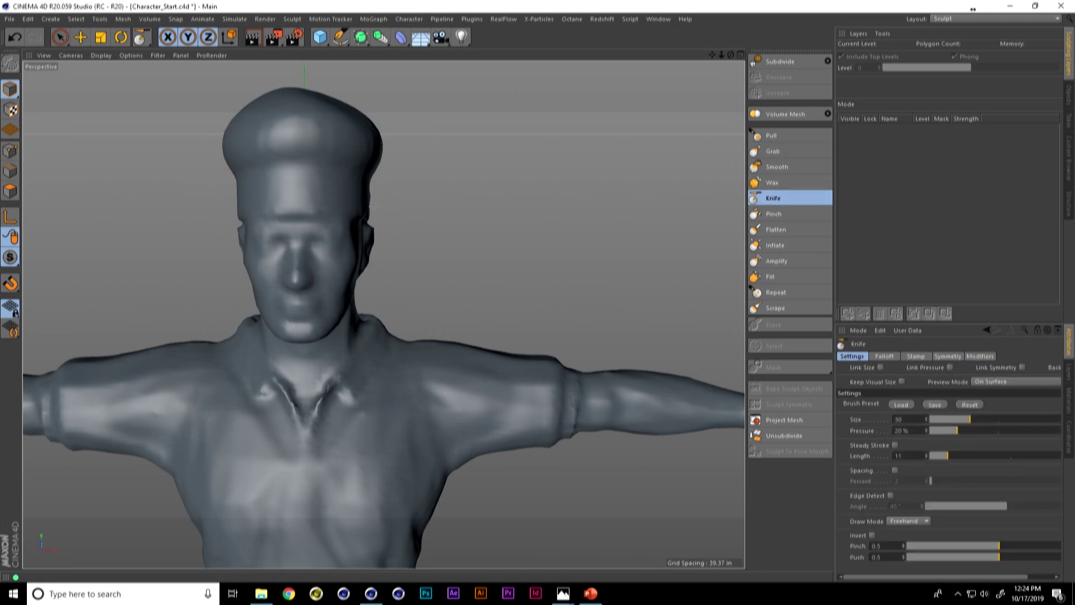
- Undo a trial crease on the cap and set the Knife brush to size 7, 14 % pressure
{"action": "left_click_drag", "start_coordinate": [309, 177], "coordinate": [283, 185]}
{"action": "key", "text": "ctrl+z"}
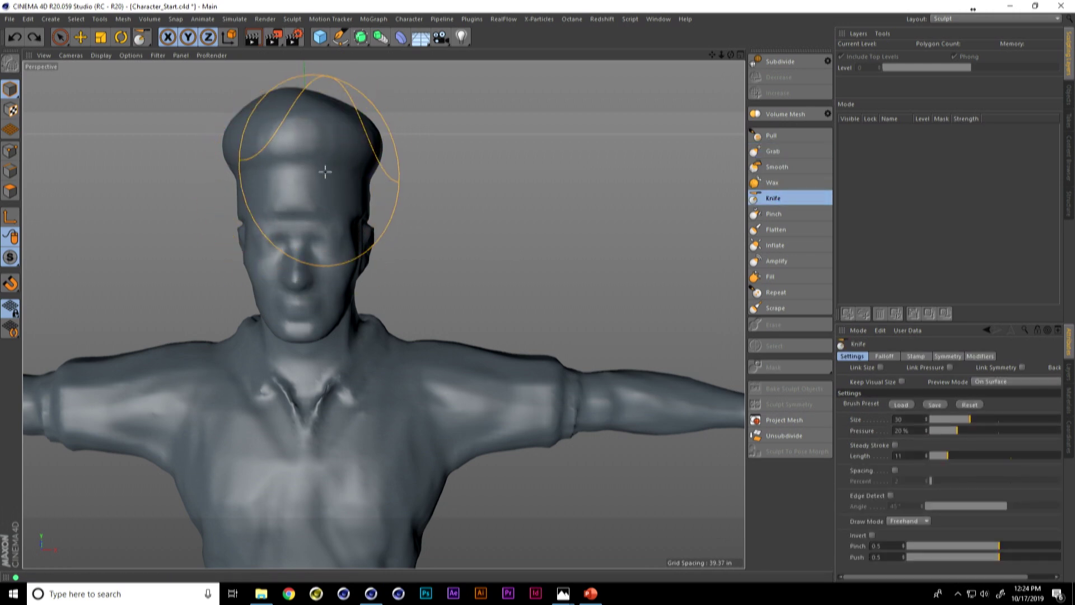
{"action": "mouse_move", "coordinate": [331, 176]}
{"action": "middle_mouse_down", "text": "alt"}
{"action": "mouse_move", "coordinate": [300, 237]}
{"action": "mouse_move", "coordinate": [207, 244]}
{"action": "middle_mouse_up", "text": "alt"}
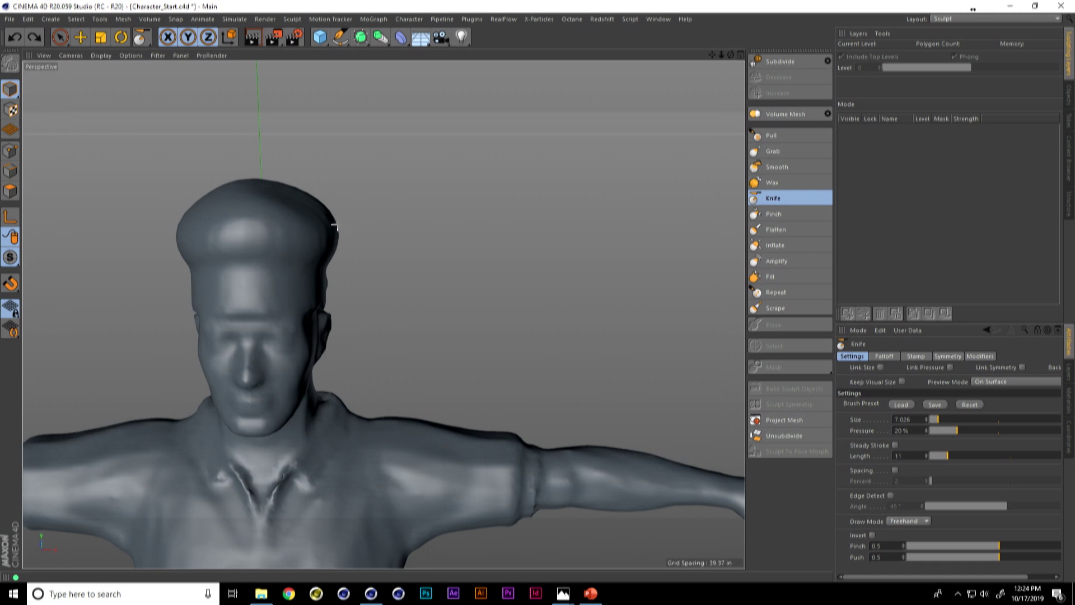
{"action": "middle_click_drag", "start_coordinate": [260, 291], "coordinate": [278, 290]}
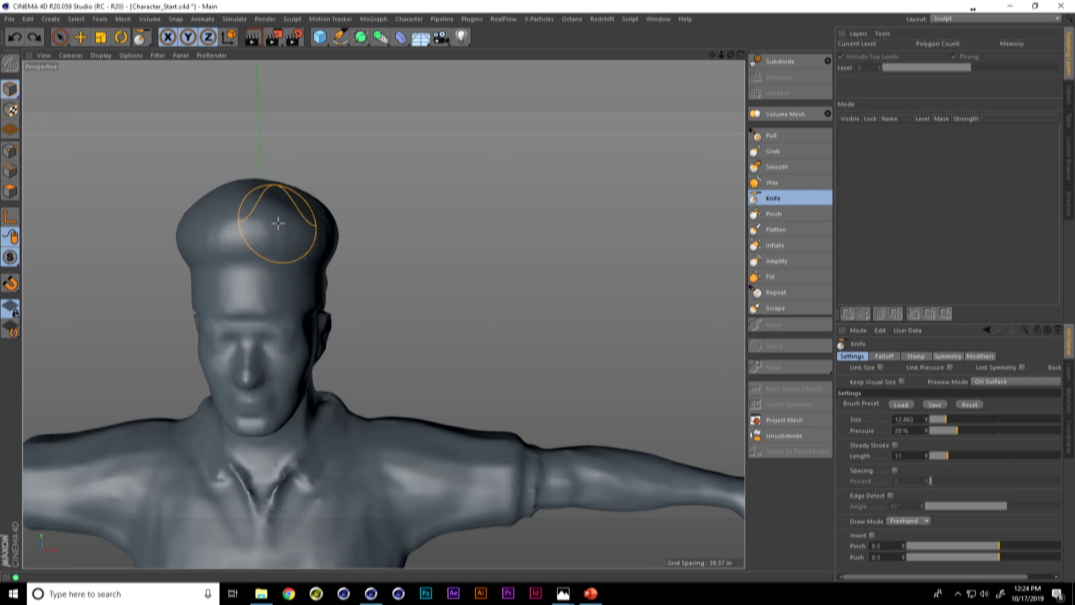
{"action": "mouse_move", "coordinate": [271, 248]}
{"action": "middle_mouse_down"}
{"action": "mouse_move", "coordinate": [279, 252]}
{"action": "mouse_move", "coordinate": [259, 263]}
{"action": "middle_mouse_up"}
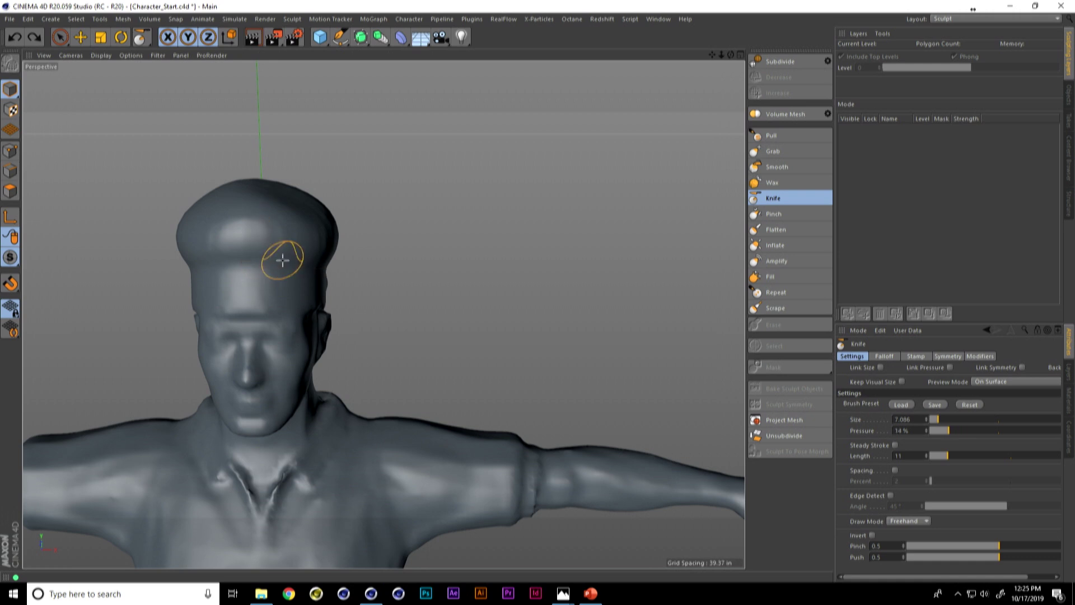
- Try carving grooves up the cap's front-left, then undo the cuts to leave it smooth
{"action": "left_click_drag", "start_coordinate": [280, 257], "coordinate": [262, 215], "text": "alt"}
{"action": "right_click_drag", "start_coordinate": [262, 216], "coordinate": [280, 216], "text": "alt"}
{"action": "left_click_drag", "start_coordinate": [246, 217], "coordinate": [218, 218], "text": "alt"}
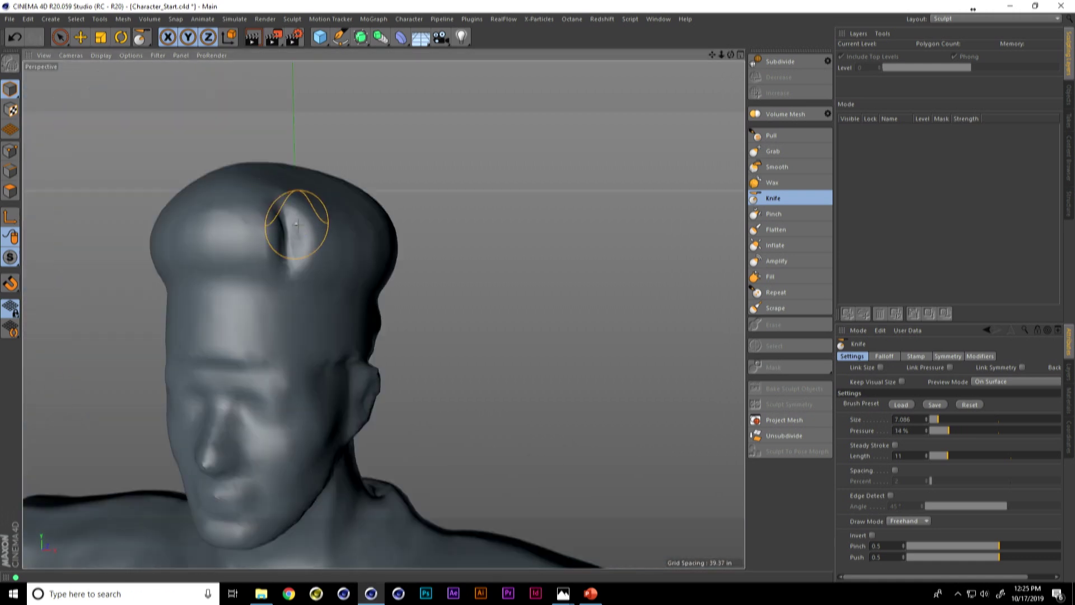
{"action": "right_click_drag", "start_coordinate": [296, 223], "coordinate": [336, 224], "text": "alt"}
{"action": "left_click_drag", "start_coordinate": [302, 218], "coordinate": [300, 257], "text": "alt"}
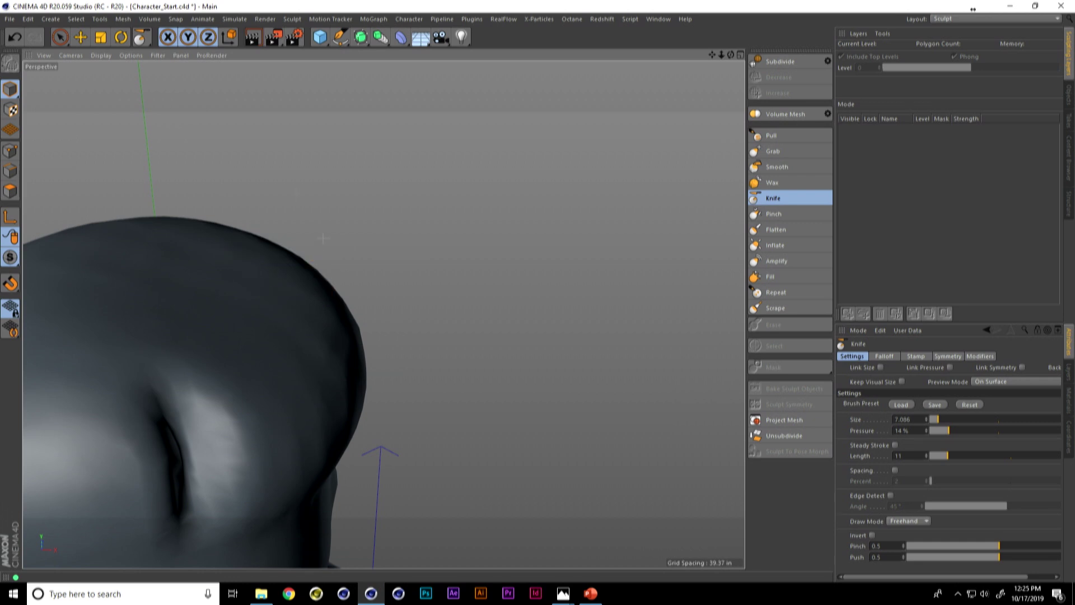
{"action": "right_click_drag", "start_coordinate": [175, 331], "coordinate": [144, 330], "text": "alt"}
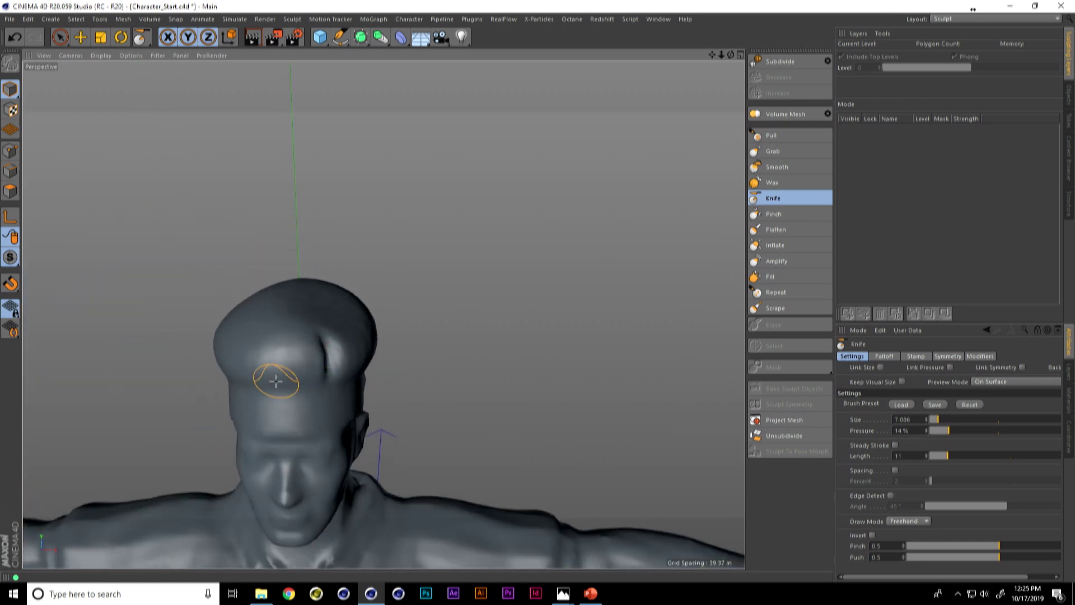
{"action": "left_click_drag", "start_coordinate": [271, 374], "coordinate": [286, 304]}
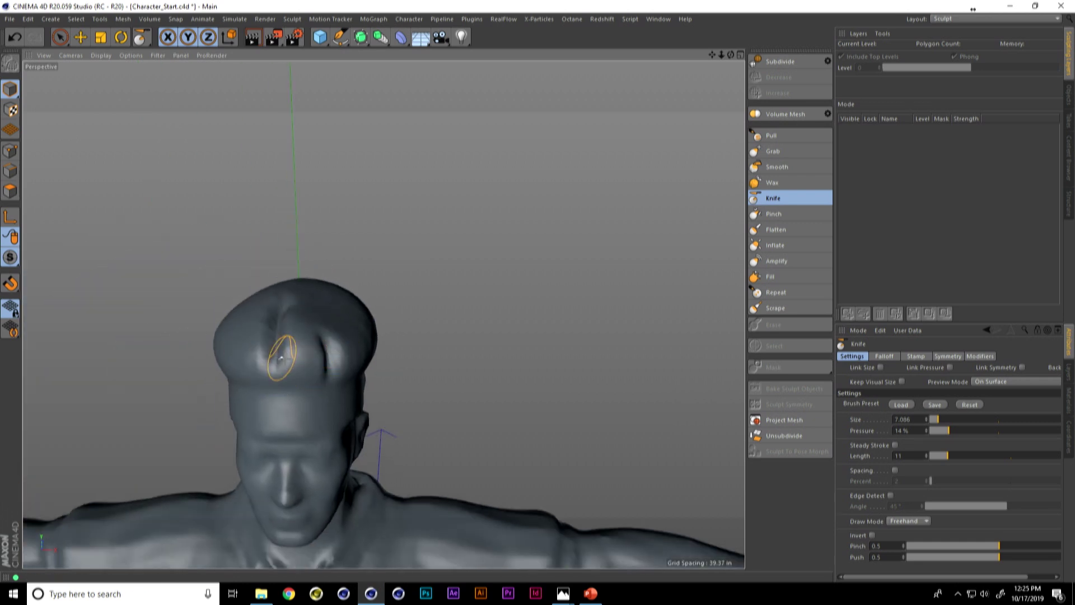
{"action": "key", "text": "ctrl+z"}
{"action": "left_click_drag", "start_coordinate": [270, 373], "coordinate": [286, 309]}
{"action": "left_click_drag", "start_coordinate": [350, 334], "coordinate": [307, 280], "text": "alt"}
{"action": "right_click_drag", "start_coordinate": [308, 279], "coordinate": [316, 285], "text": "alt"}
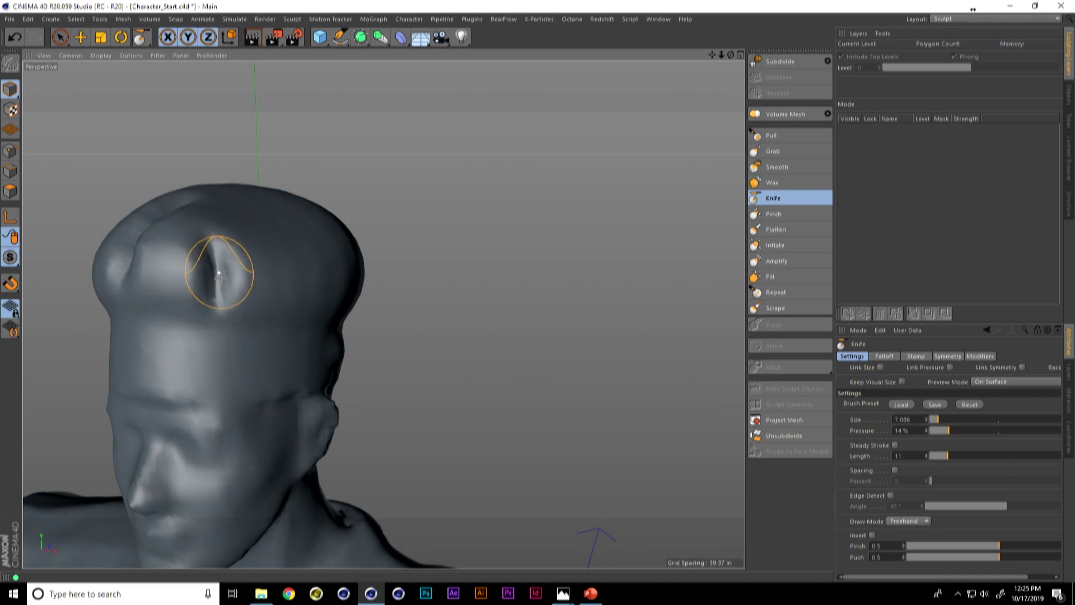
{"action": "key", "text": "ctrl+z"}
{"action": "key", "text": "ctrl+z"}
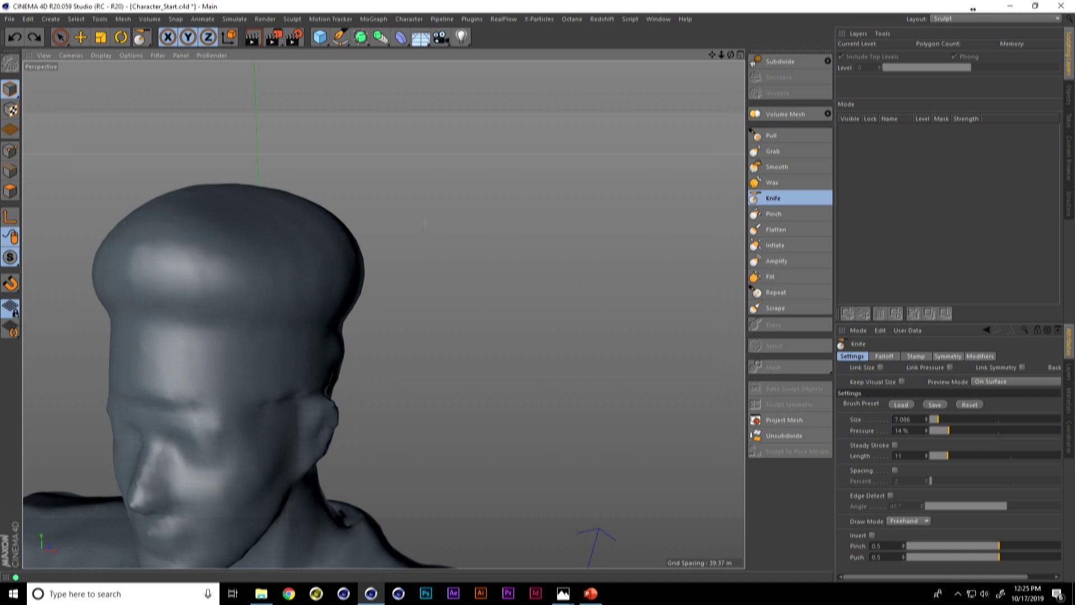
- Make the figure a sculpt object, show Gouraud lines, and subdivide to level 1 (216,648 polygons)
{"action": "left_click", "coordinate": [783, 64]}
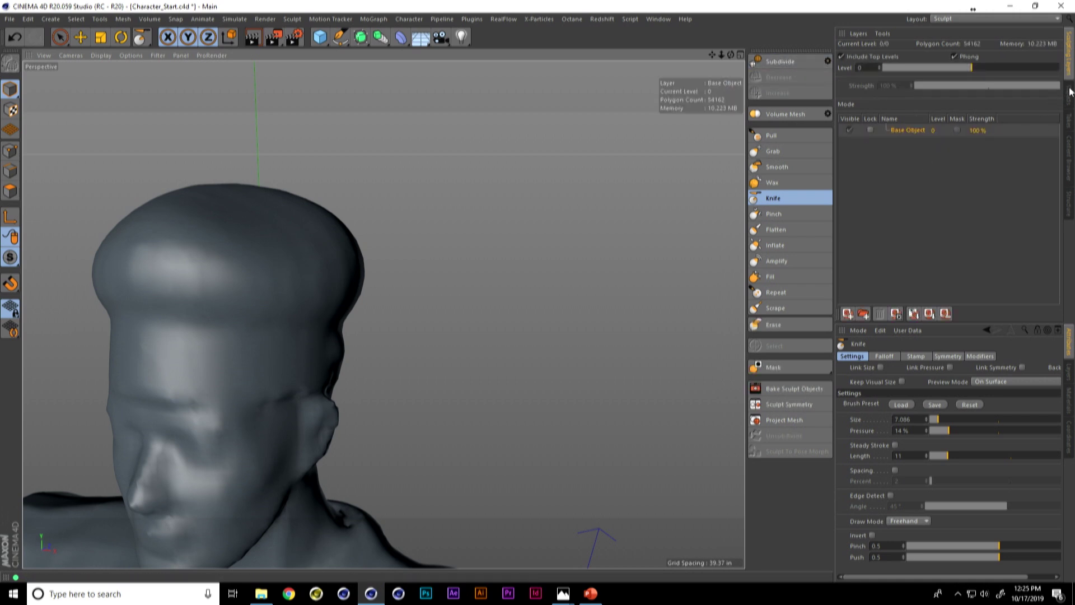
{"action": "key", "text": "n"}
{"action": "key", "text": "b"}
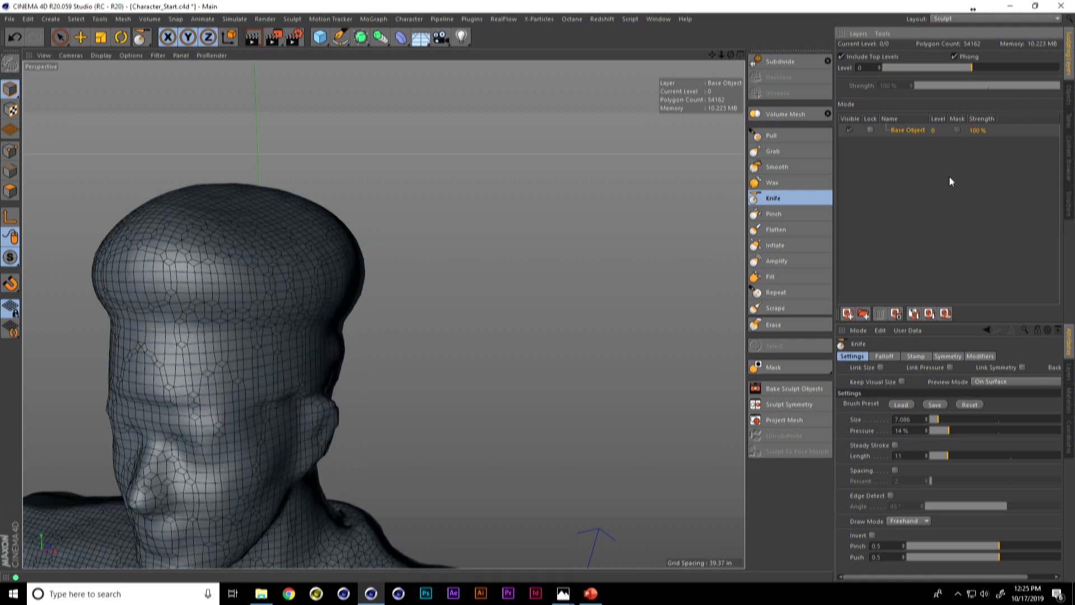
{"action": "left_click", "coordinate": [1066, 95]}
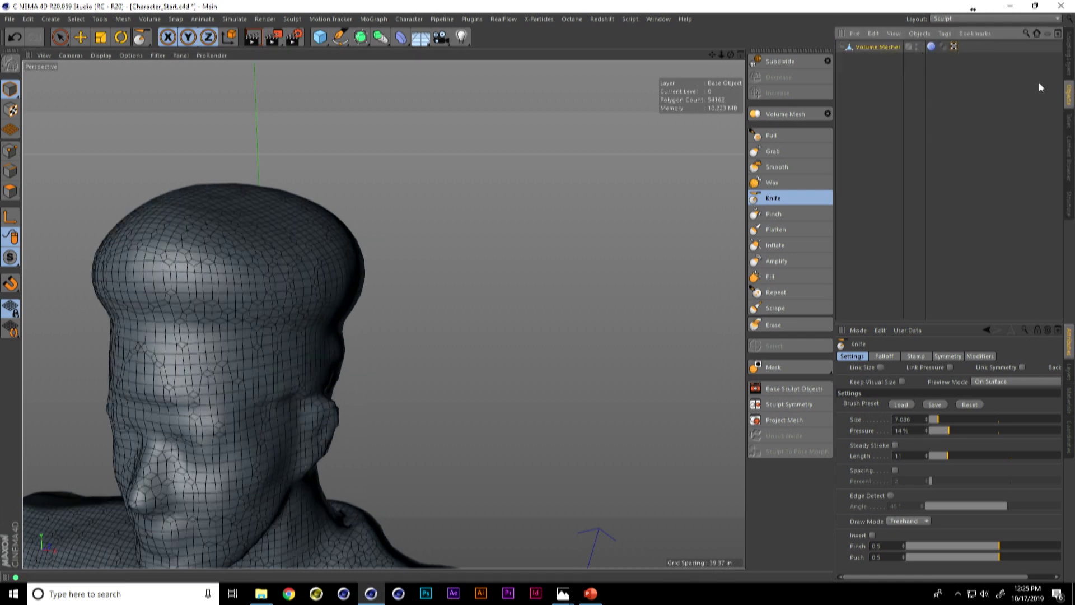
{"action": "left_click", "coordinate": [1069, 63]}
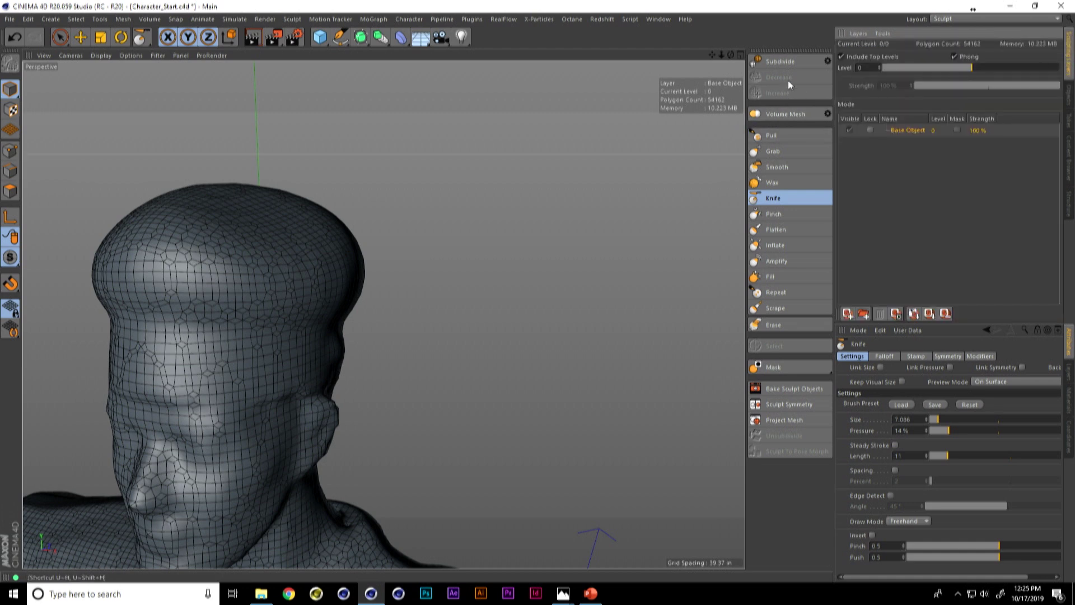
{"action": "left_click", "coordinate": [791, 59]}
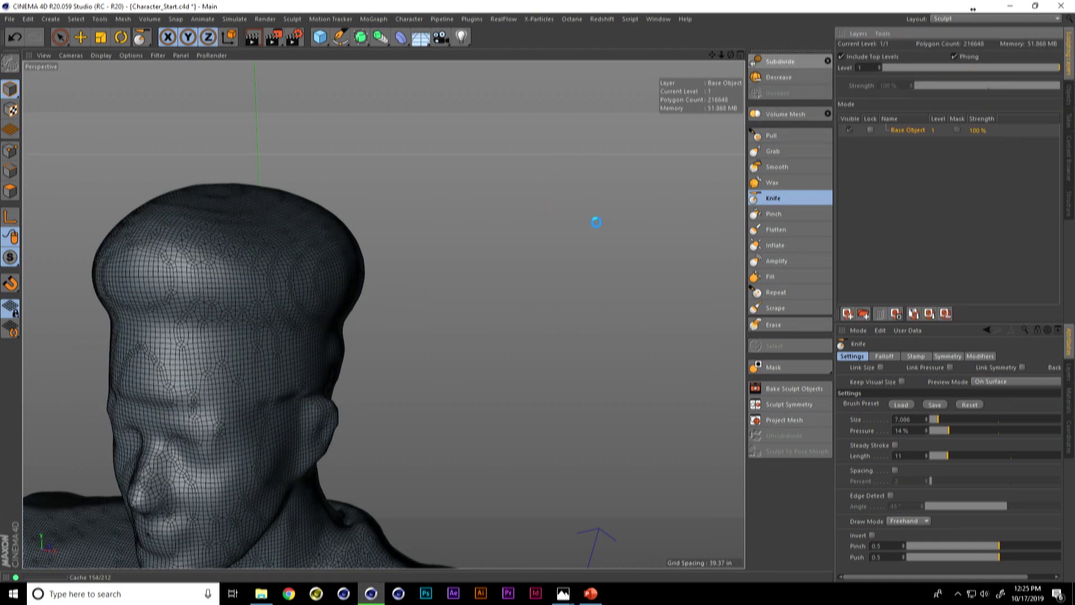
- Carve the first pleat grooves across the top and left side of the hat
{"action": "left_click_drag", "start_coordinate": [264, 290], "coordinate": [250, 230]}
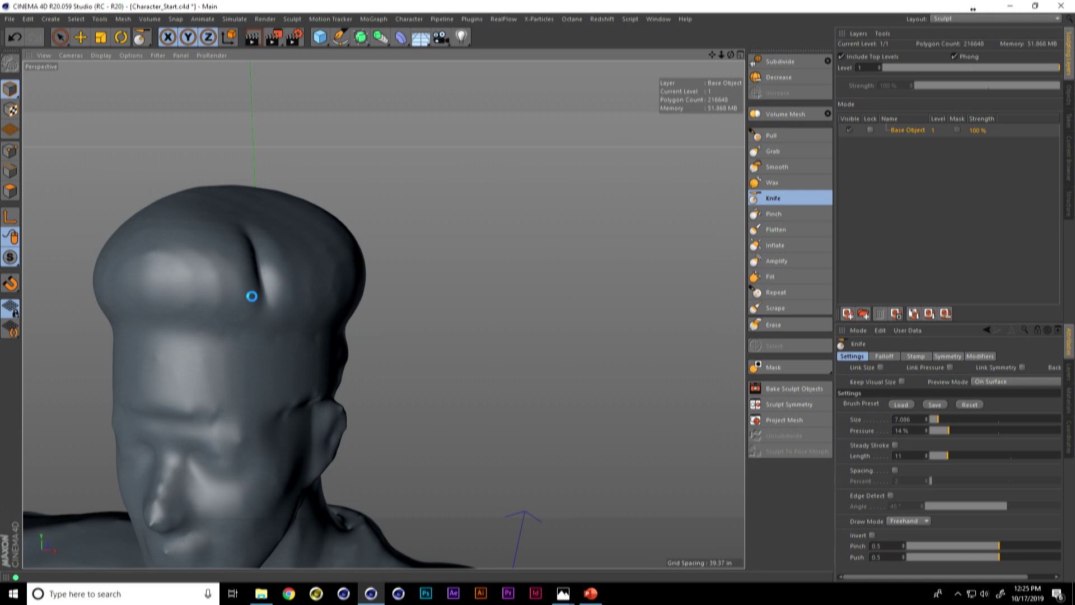
{"action": "left_click_drag", "start_coordinate": [259, 305], "coordinate": [280, 305], "text": "alt"}
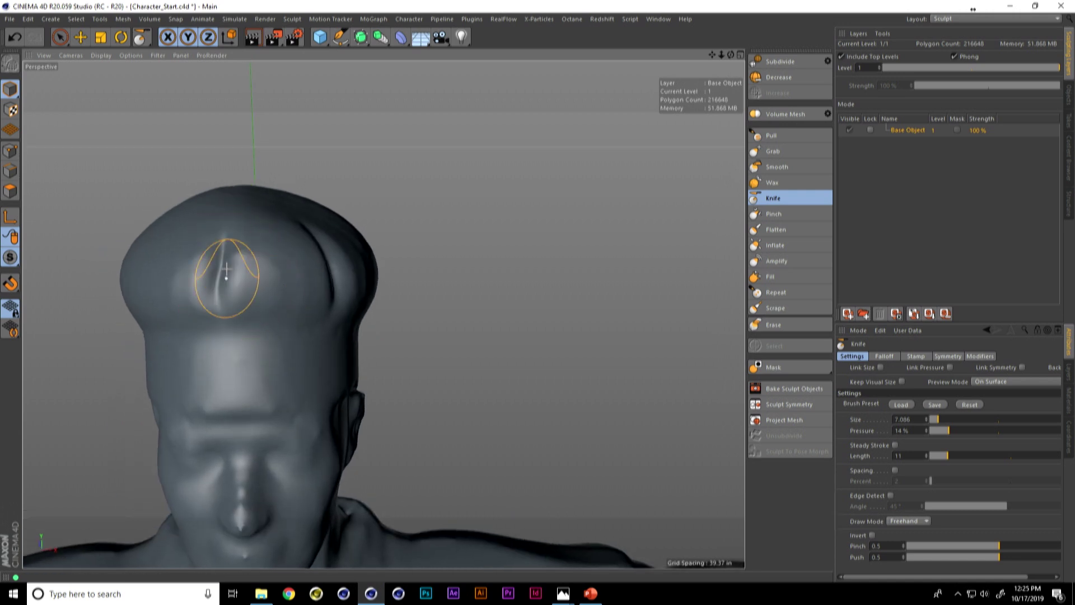
{"action": "left_click_drag", "start_coordinate": [225, 280], "coordinate": [266, 276], "text": "alt"}
{"action": "left_click_drag", "start_coordinate": [177, 451], "coordinate": [191, 308]}
{"action": "right_click_drag", "start_coordinate": [233, 310], "coordinate": [193, 312], "text": "alt"}
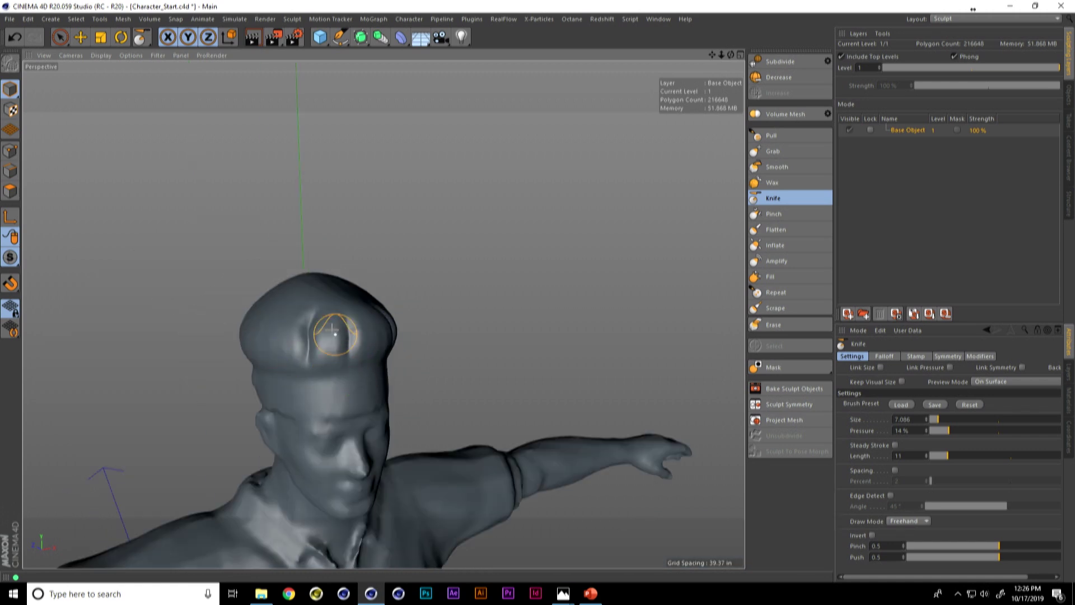
{"action": "left_click_drag", "start_coordinate": [271, 302], "coordinate": [314, 295], "text": "alt"}
{"action": "right_click_drag", "start_coordinate": [314, 295], "coordinate": [347, 295], "text": "alt"}
{"action": "left_click_drag", "start_coordinate": [229, 363], "coordinate": [248, 219]}
{"action": "left_click_drag", "start_coordinate": [216, 279], "coordinate": [236, 278], "text": "alt"}
- Carve another groove up the hat's left side and orbit around to check the pleats
{"action": "scroll", "coordinate": [237, 279], "scroll_direction": "up", "scroll_amount": 3}
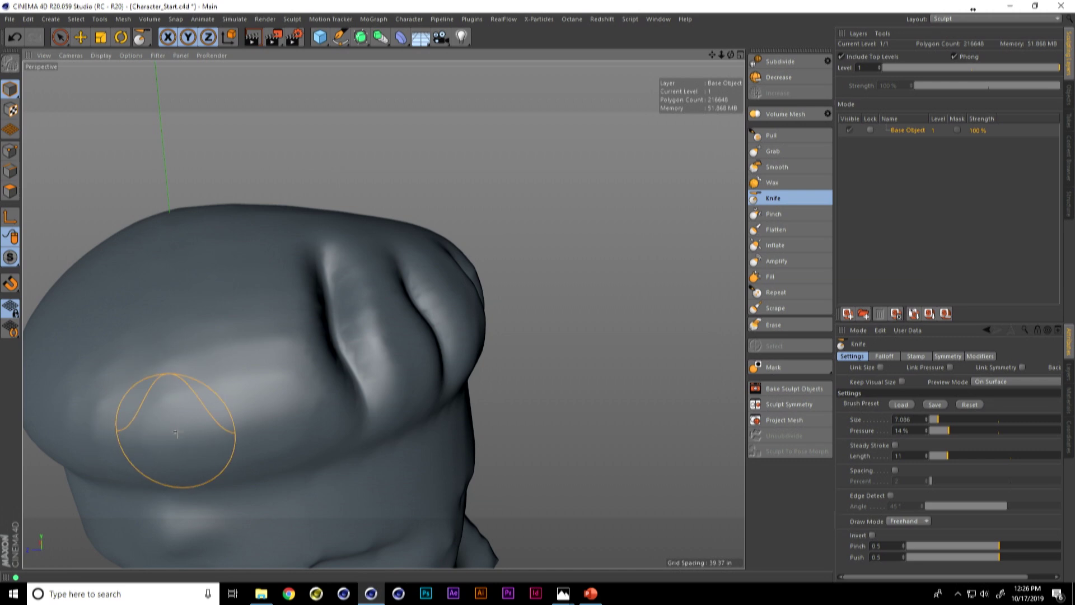
{"action": "left_click_drag", "start_coordinate": [232, 430], "coordinate": [223, 267]}
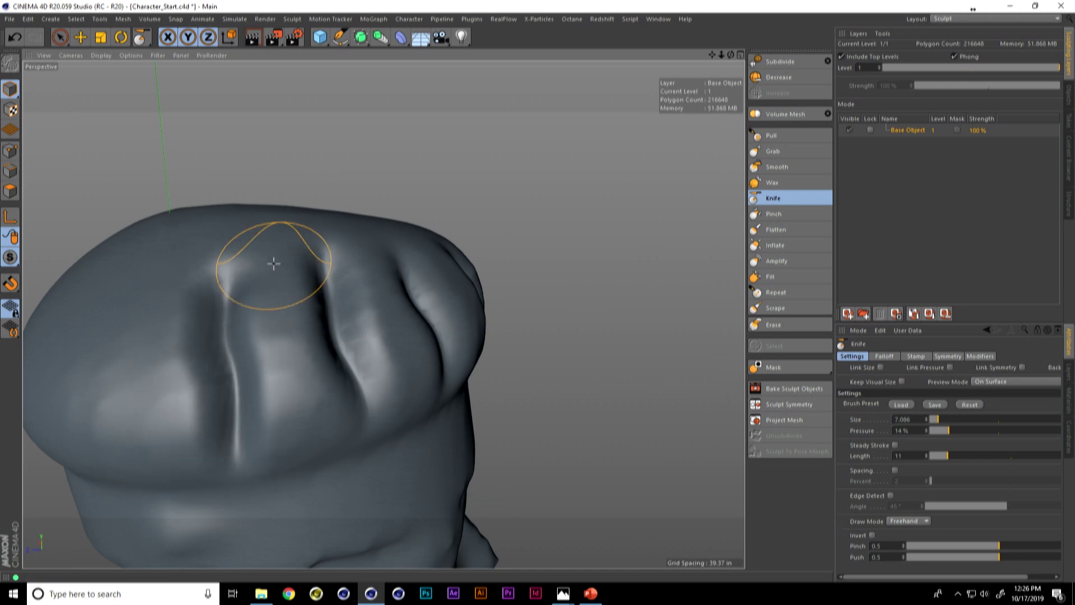
{"action": "scroll", "coordinate": [274, 264], "scroll_direction": "down", "scroll_amount": 5}
{"action": "left_click_drag", "start_coordinate": [311, 312], "coordinate": [147, 308], "text": "alt"}
{"action": "left_click_drag", "start_coordinate": [336, 271], "coordinate": [268, 288], "text": "alt"}
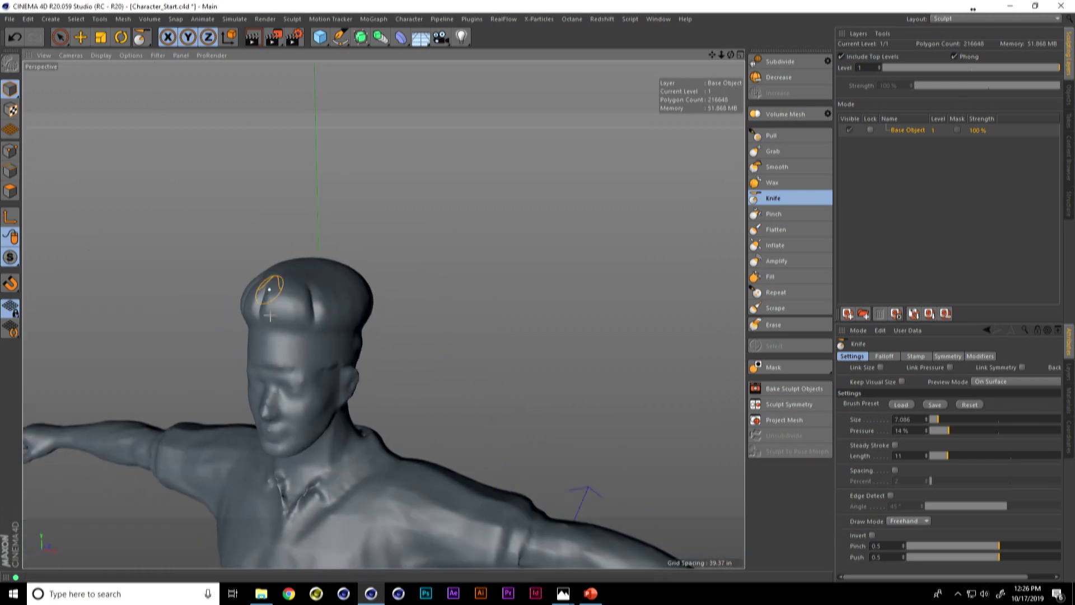
{"action": "scroll", "coordinate": [340, 305], "scroll_direction": "up", "scroll_amount": 4}
{"action": "left_click_drag", "start_coordinate": [343, 304], "coordinate": [298, 323], "text": "alt"}
{"action": "mouse_move", "coordinate": [293, 252]}
{"action": "left_mouse_down", "text": "alt"}
{"action": "mouse_move", "coordinate": [333, 294]}
{"action": "mouse_move", "coordinate": [321, 258]}
{"action": "mouse_move", "coordinate": [298, 305]}
{"action": "mouse_move", "coordinate": [333, 298]}
{"action": "left_mouse_up", "text": "alt"}
{"action": "right_click_drag", "start_coordinate": [315, 297], "coordinate": [291, 355], "text": "alt"}
{"action": "middle_click_drag", "start_coordinate": [290, 355], "coordinate": [326, 287], "text": "alt"}
{"action": "scroll", "coordinate": [384, 316], "scroll_direction": "down", "scroll_amount": 4}
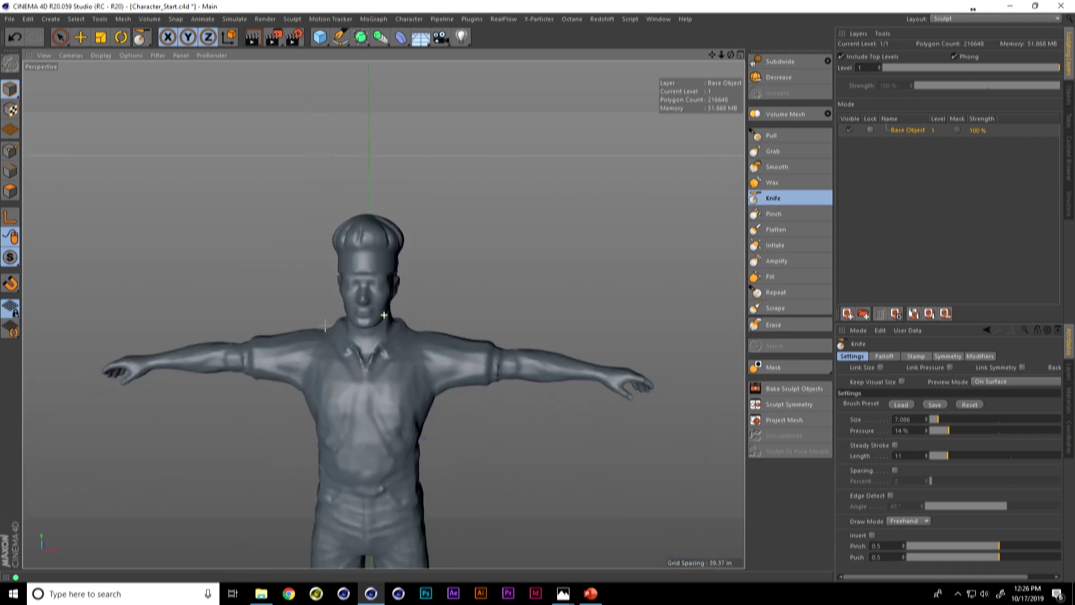
{"action": "scroll", "coordinate": [369, 288], "scroll_direction": "up", "scroll_amount": 3}
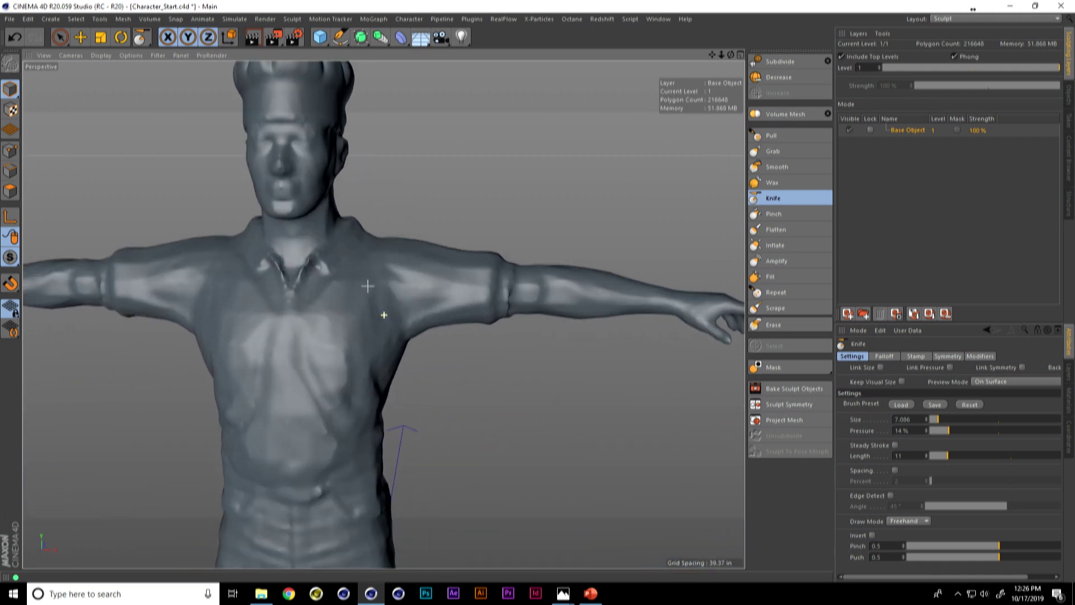
{"action": "scroll", "coordinate": [281, 273], "scroll_direction": "down", "scroll_amount": 3}
{"action": "scroll", "coordinate": [317, 303], "scroll_direction": "up", "scroll_amount": 4}
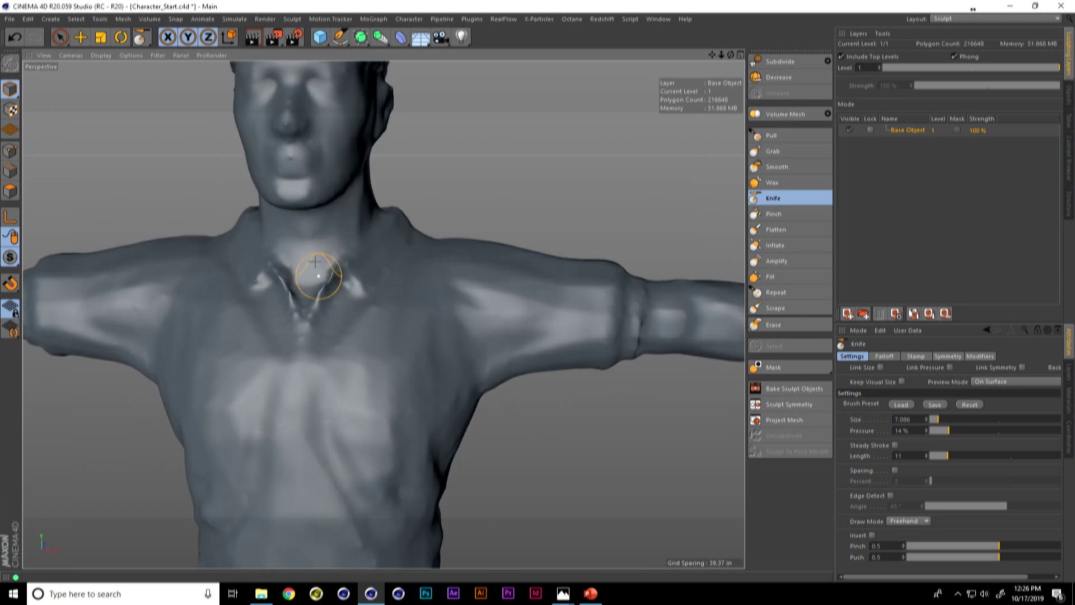
- With a size 9.057, 12 % Flatten brush, smooth the left collarbone crease and the notch below the collar
{"action": "left_click", "coordinate": [784, 229]}
{"action": "mouse_move", "coordinate": [370, 336]}
{"action": "middle_mouse_down"}
{"action": "mouse_move", "coordinate": [339, 330]}
{"action": "mouse_move", "coordinate": [336, 375]}
{"action": "middle_mouse_up"}
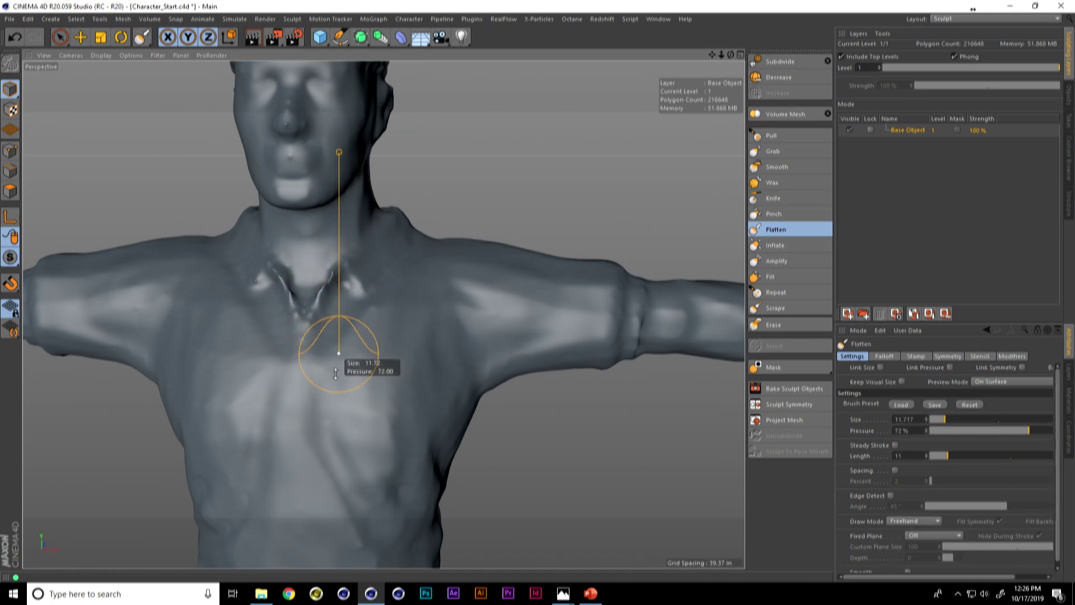
{"action": "mouse_move", "coordinate": [348, 305]}
{"action": "left_mouse_down"}
{"action": "mouse_move", "coordinate": [323, 295]}
{"action": "mouse_move", "coordinate": [338, 295]}
{"action": "left_mouse_up"}
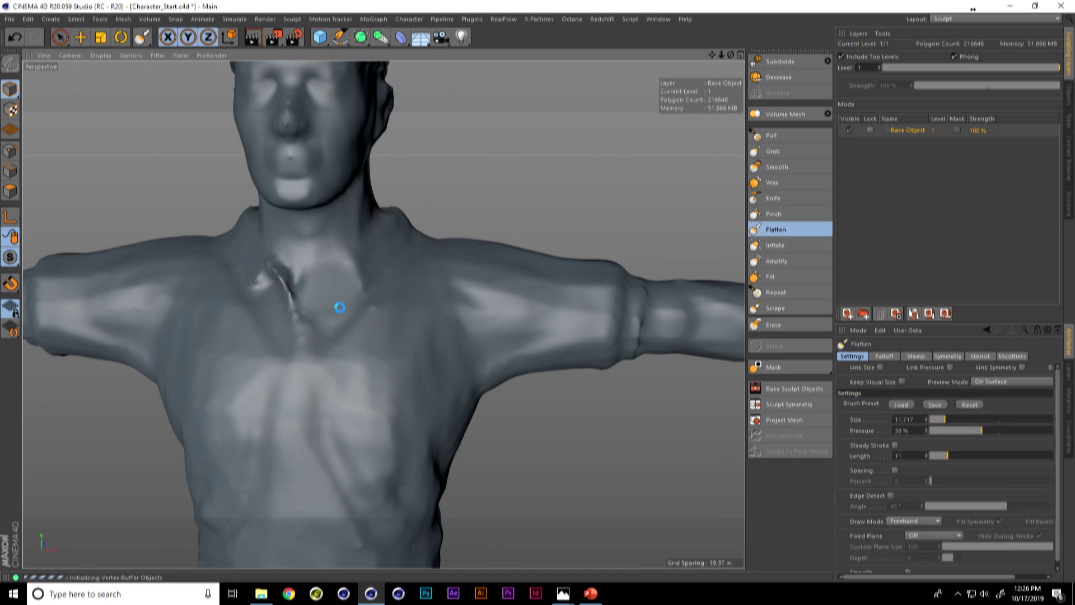
{"action": "key", "text": "ctrl+z"}
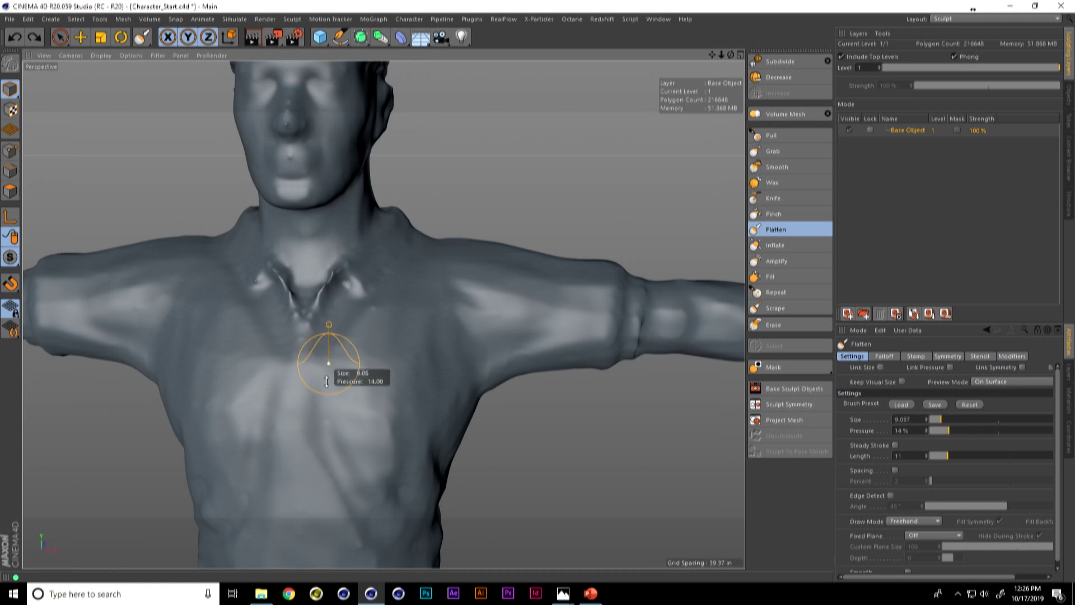
{"action": "left_click_drag", "start_coordinate": [242, 276], "coordinate": [262, 276]}
{"action": "left_click_drag", "start_coordinate": [300, 308], "coordinate": [280, 290]}
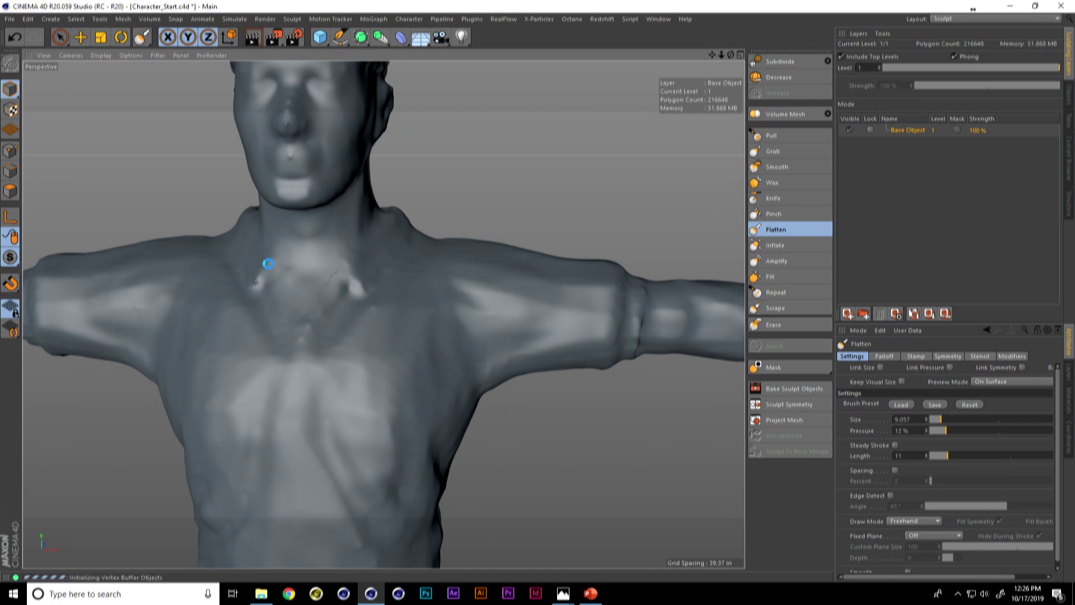
{"action": "scroll", "coordinate": [381, 312], "scroll_direction": "down", "scroll_amount": 7}
{"action": "left_click_drag", "start_coordinate": [381, 312], "coordinate": [314, 336], "text": "alt"}
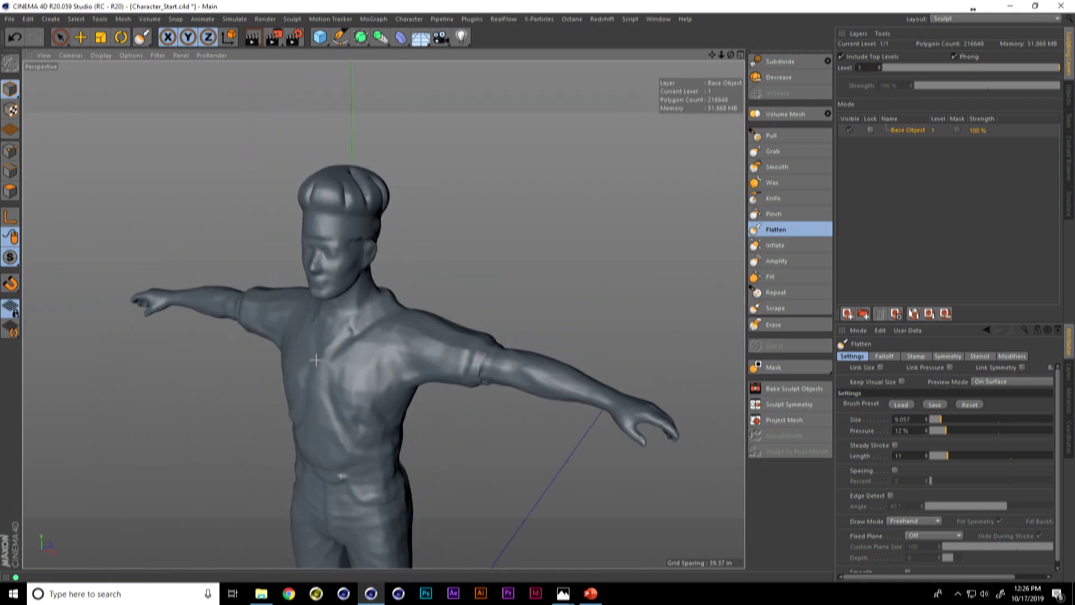
{"action": "middle_click_drag", "start_coordinate": [353, 368], "coordinate": [398, 245], "text": "alt"}
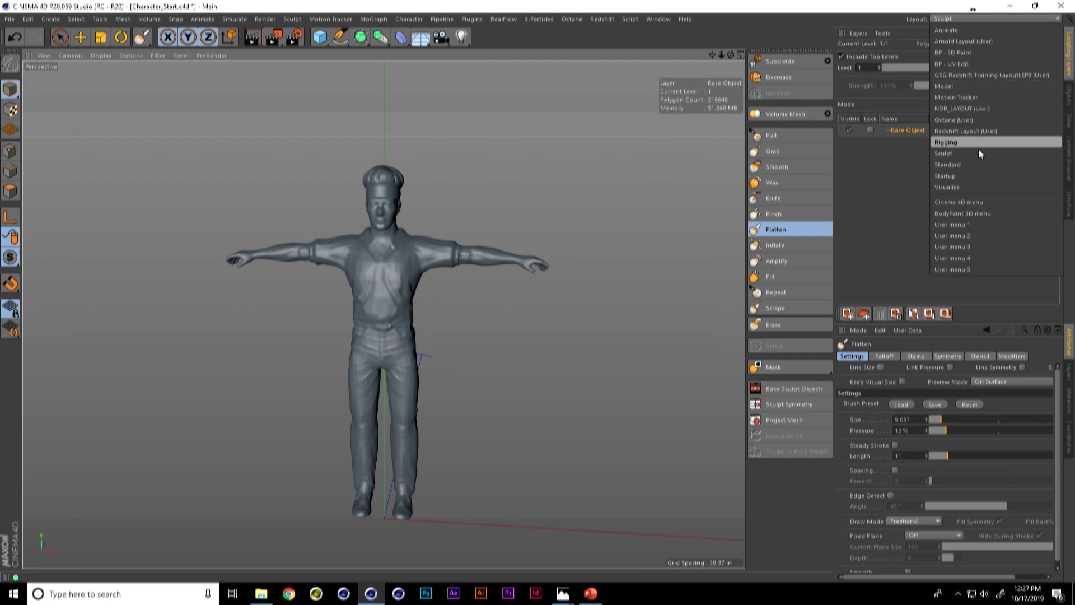
- Switch to the Standard layout, deselect the Volume Mesher, and show Gouraud shading with lines
{"action": "left_click", "coordinate": [960, 165]}
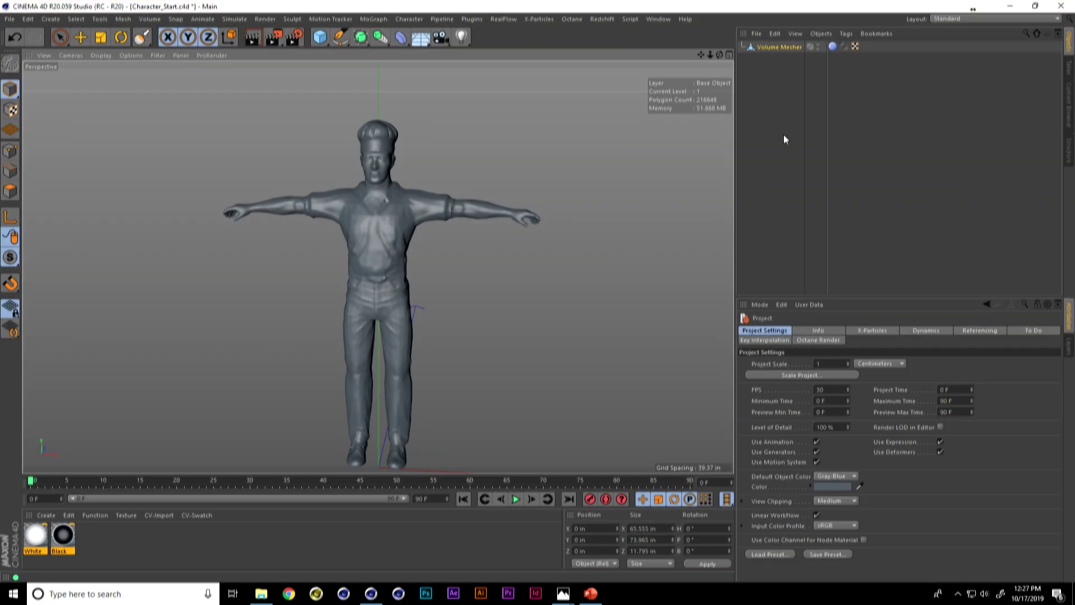
{"action": "left_click", "coordinate": [777, 102]}
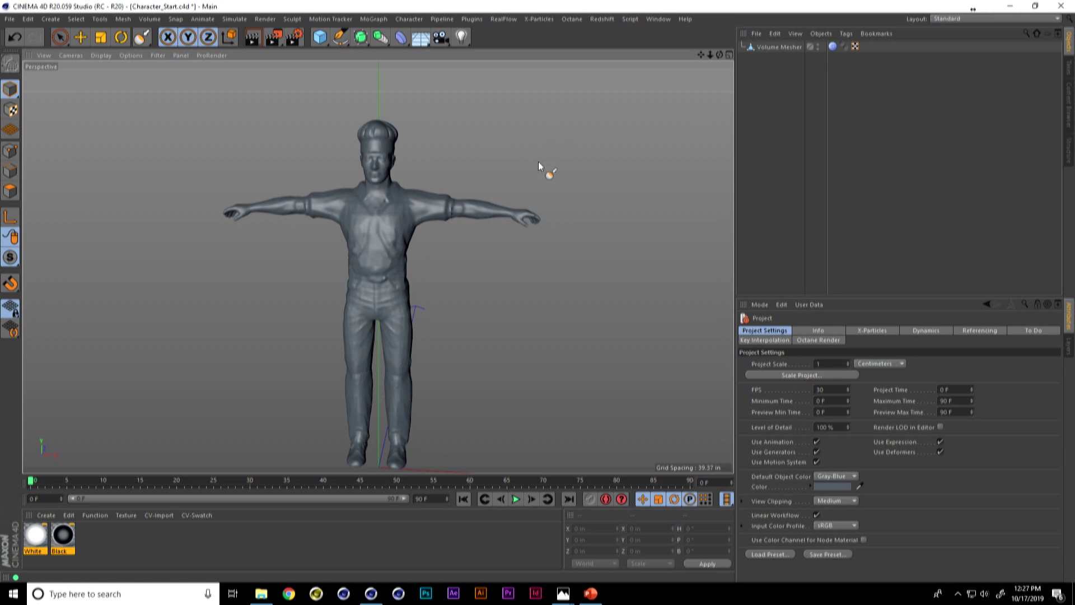
{"action": "key", "text": "n"}
{"action": "key", "text": "b"}
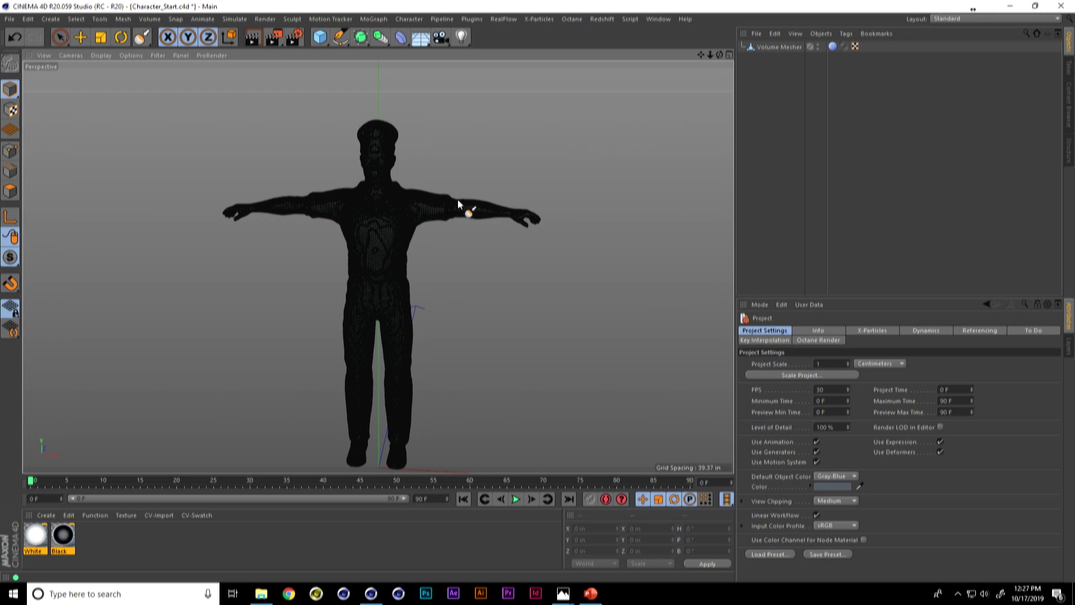
{"action": "right_click_drag", "start_coordinate": [463, 204], "coordinate": [448, 210], "text": "alt"}
{"action": "middle_click_drag", "start_coordinate": [468, 214], "coordinate": [483, 197], "text": "alt"}
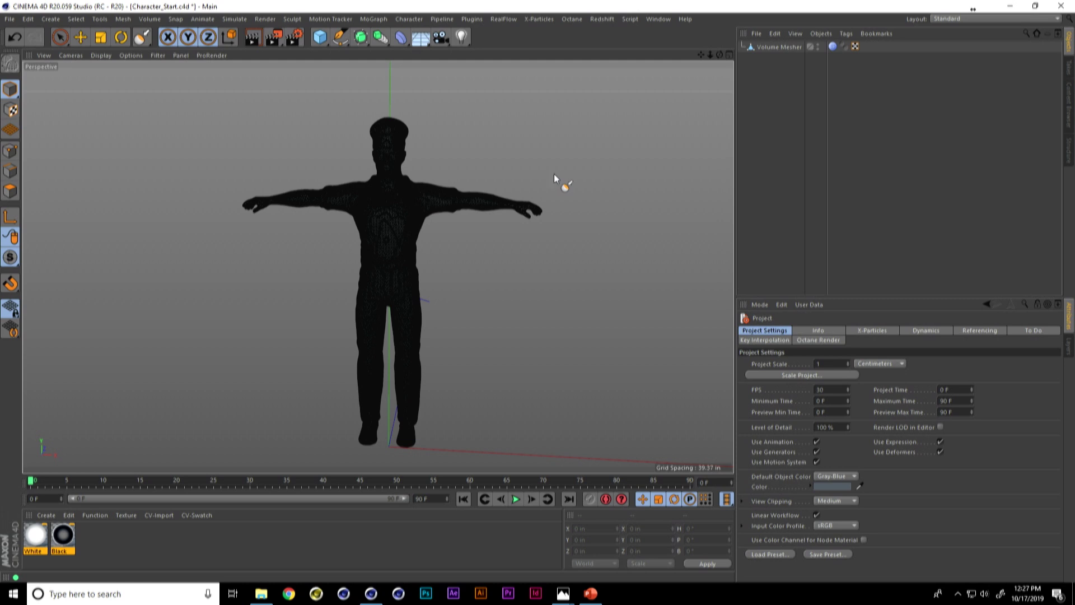
- Add a Polygon Reduction generator and make the Volume Mesher its child
{"action": "left_click", "coordinate": [380, 37]}
{"action": "left_click", "coordinate": [530, 114]}
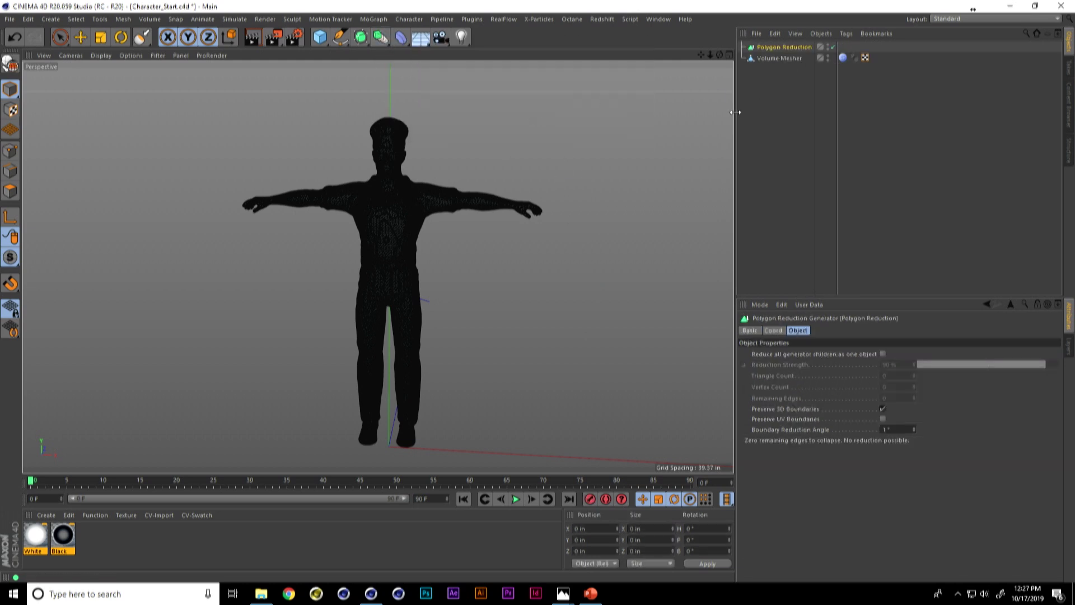
{"action": "left_click", "coordinate": [780, 79]}
{"action": "left_click_drag", "start_coordinate": [777, 45], "coordinate": [777, 45]}
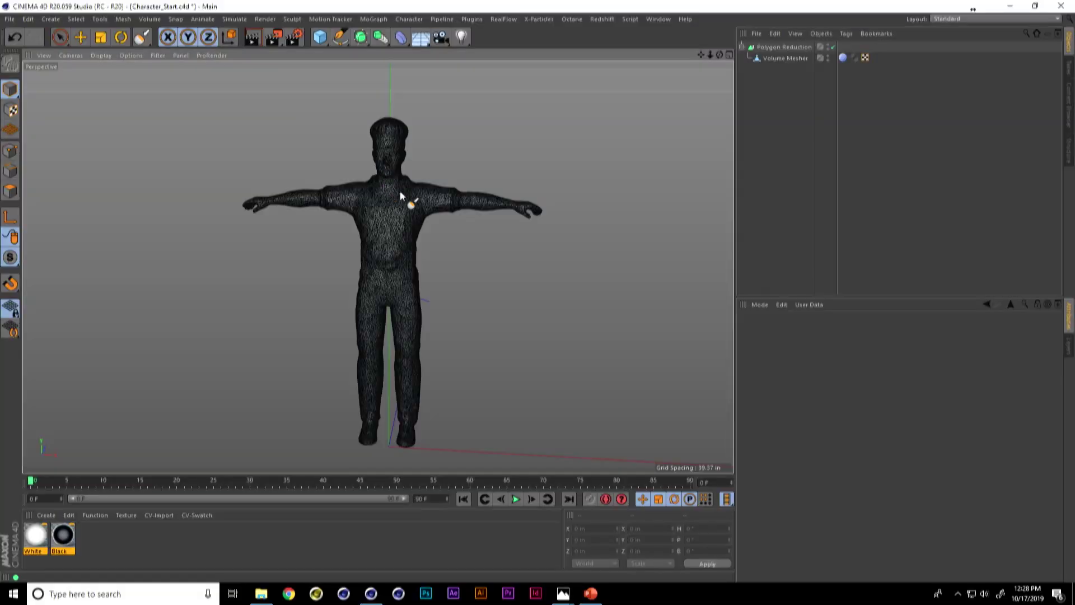
- Duplicate the Volume Mesher and move the copy to the left
{"action": "scroll", "coordinate": [401, 195], "scroll_direction": "up", "scroll_amount": 2}
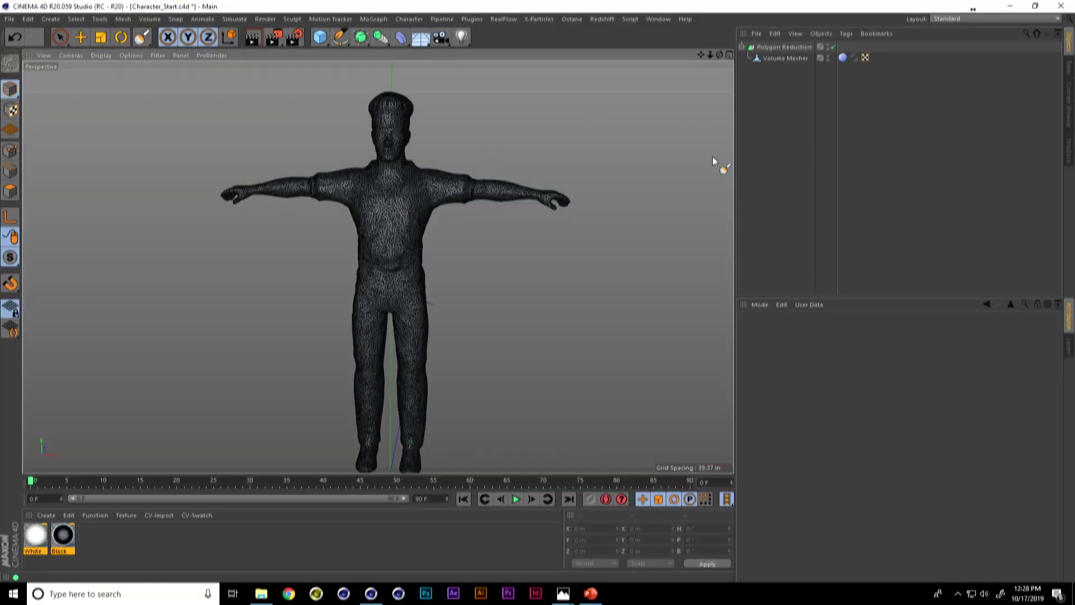
{"action": "key", "text": "e"}
{"action": "left_click", "coordinate": [778, 58]}
{"action": "left_click_drag", "start_coordinate": [792, 58], "coordinate": [794, 72], "text": "ctrl"}
{"action": "key", "text": "e"}
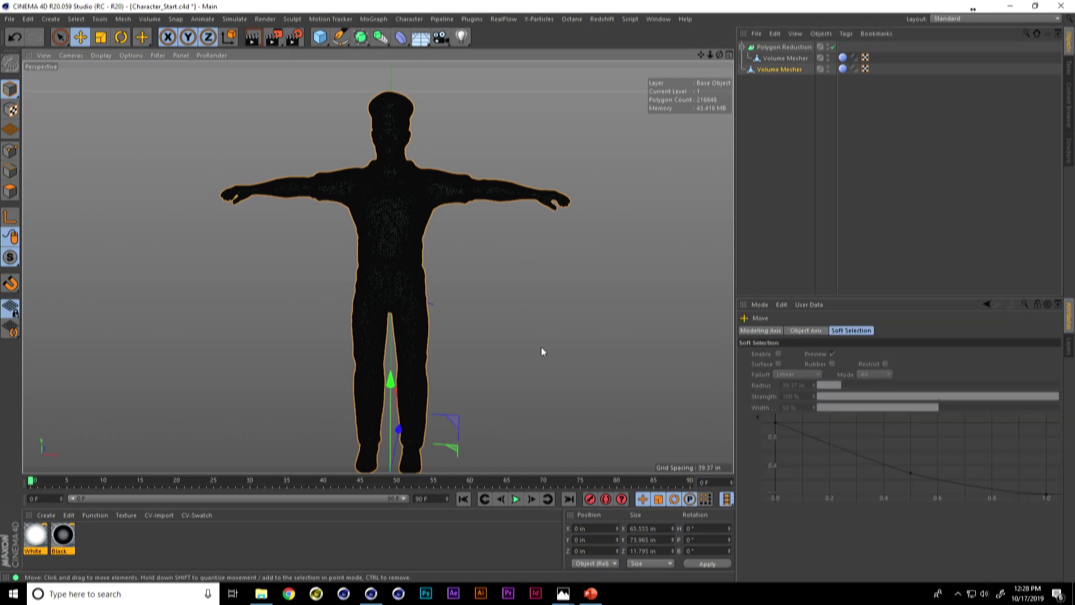
{"action": "scroll", "coordinate": [550, 238], "scroll_direction": "down", "scroll_amount": 2}
{"action": "left_click_drag", "start_coordinate": [490, 448], "coordinate": [232, 439]}
- Delete the extra Volume Mesher copy
{"action": "middle_click_drag", "start_coordinate": [326, 297], "coordinate": [463, 322], "text": "alt"}
{"action": "right_click_drag", "start_coordinate": [545, 250], "coordinate": [578, 219], "text": "alt"}
{"action": "middle_click_drag", "start_coordinate": [579, 229], "coordinate": [499, 193], "text": "alt"}
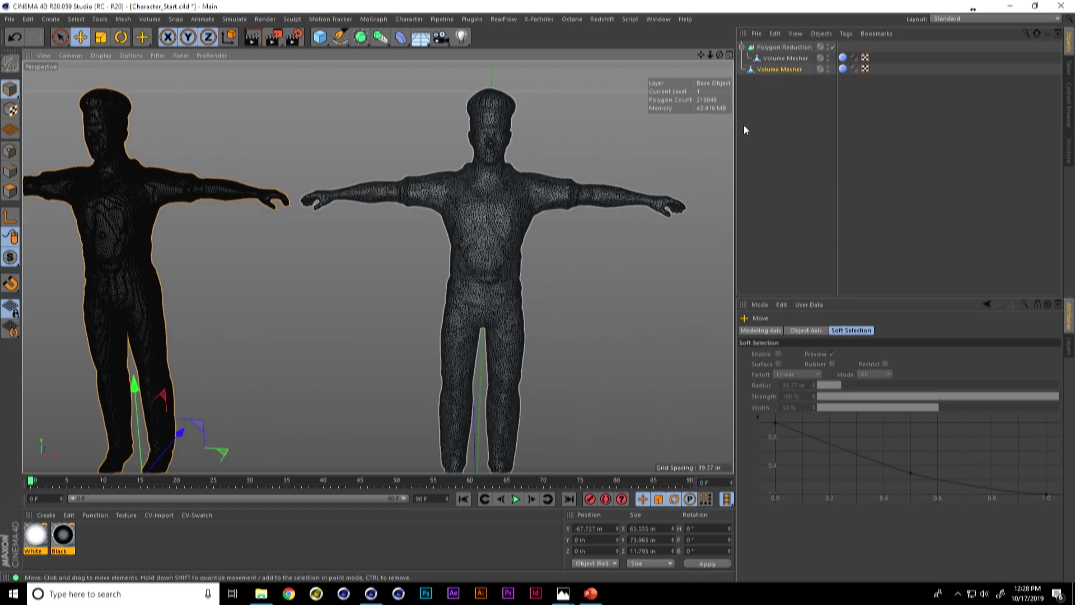
{"action": "left_click", "coordinate": [793, 70]}
{"action": "key", "text": "Delete"}
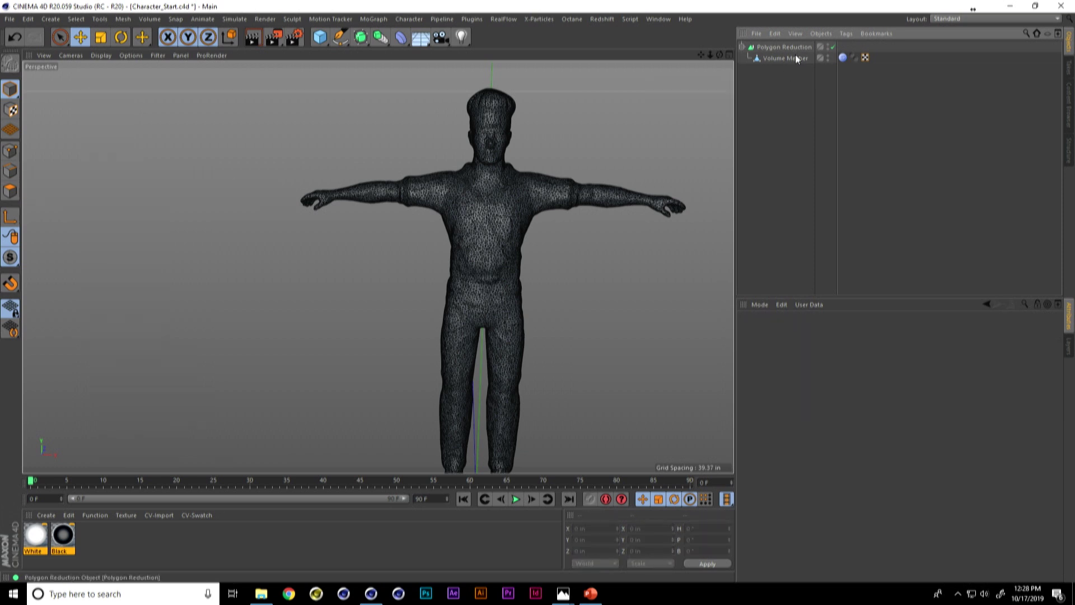
- Bake the Polygon Reduction into a polygon object with Current State to Object, then delete the generator
{"action": "right_click", "coordinate": [792, 46]}
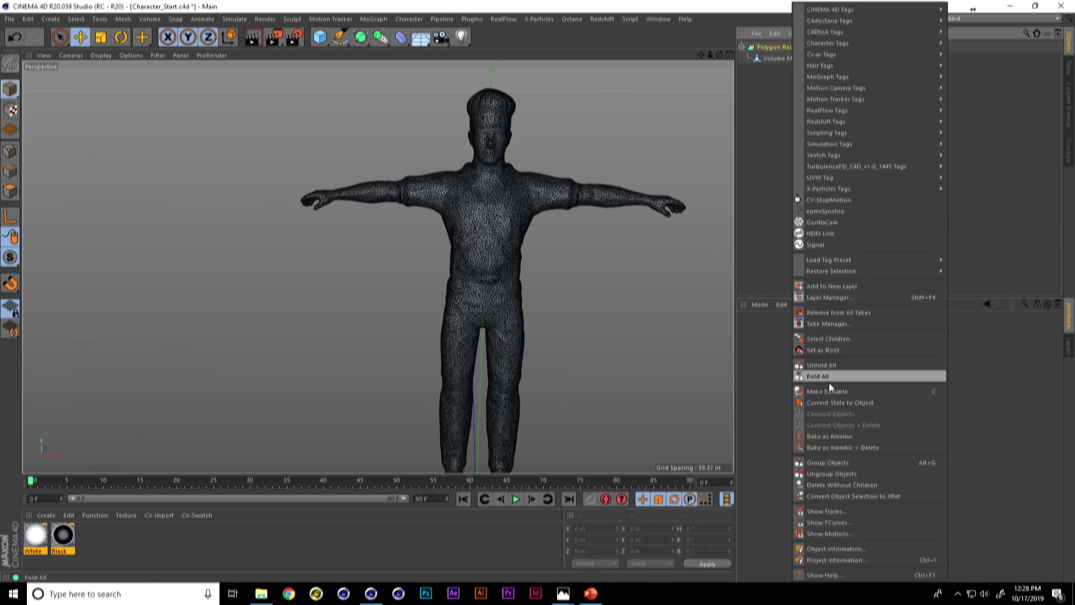
{"action": "left_click", "coordinate": [827, 402]}
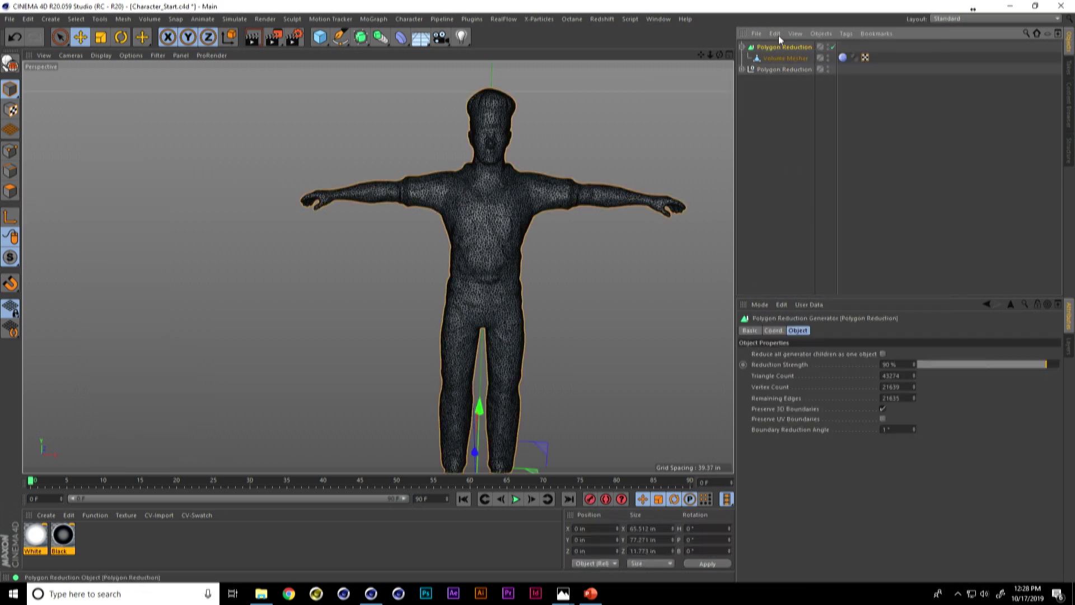
{"action": "key", "text": "Delete"}
- Move the Volume Mesher to root level, delete the empty parent, and reframe the whole chef
{"action": "left_click", "coordinate": [743, 47]}
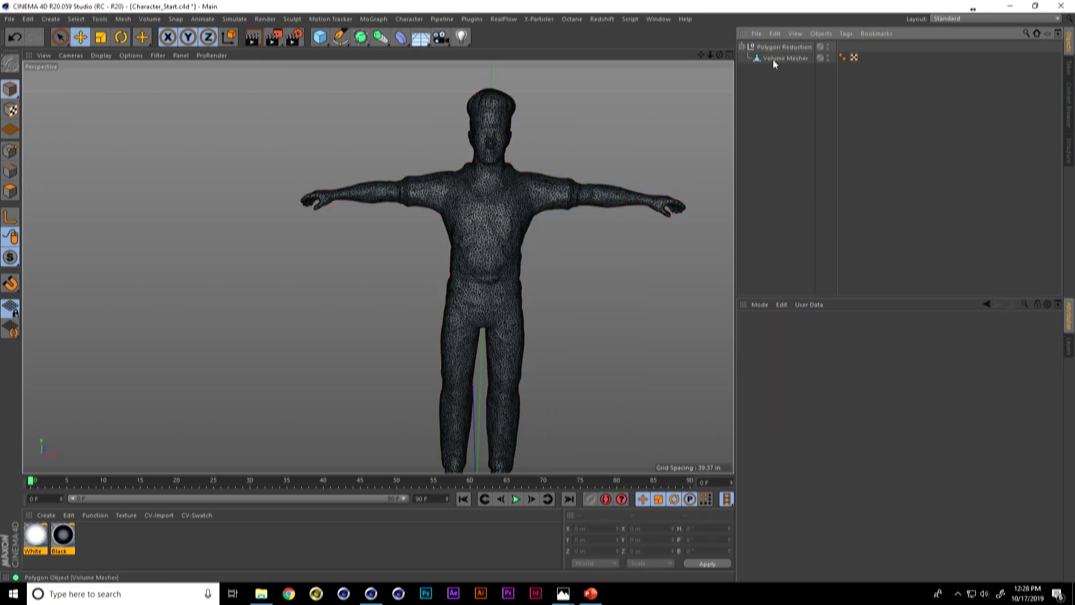
{"action": "left_click_drag", "start_coordinate": [773, 59], "coordinate": [775, 78]}
{"action": "left_click", "coordinate": [777, 47]}
{"action": "key", "text": "Delete"}
{"action": "left_click", "coordinate": [777, 47]}
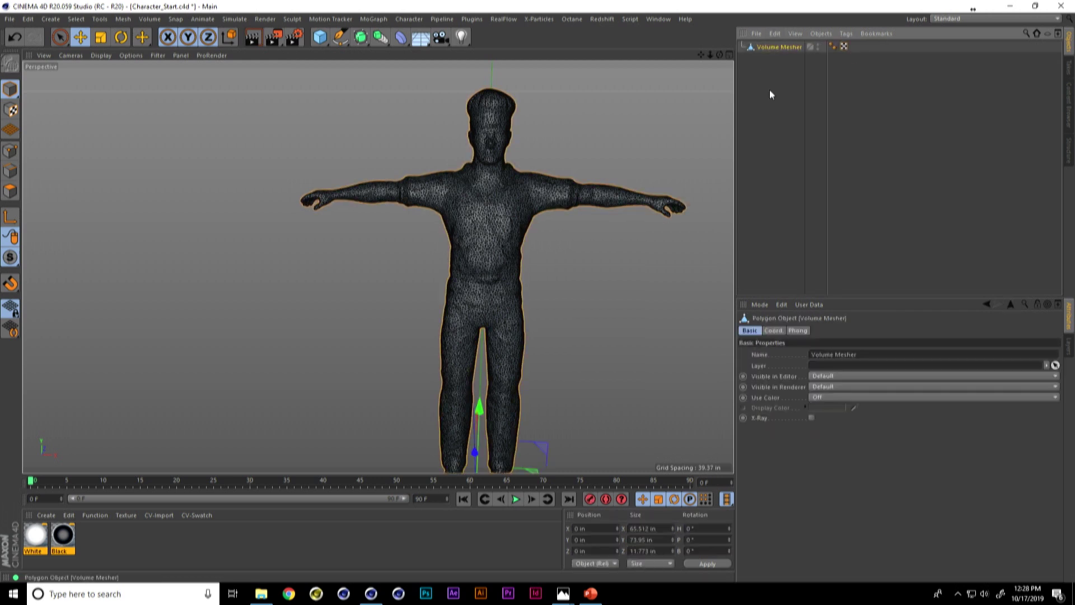
{"action": "left_click_drag", "start_coordinate": [477, 184], "coordinate": [467, 269], "text": "alt"}
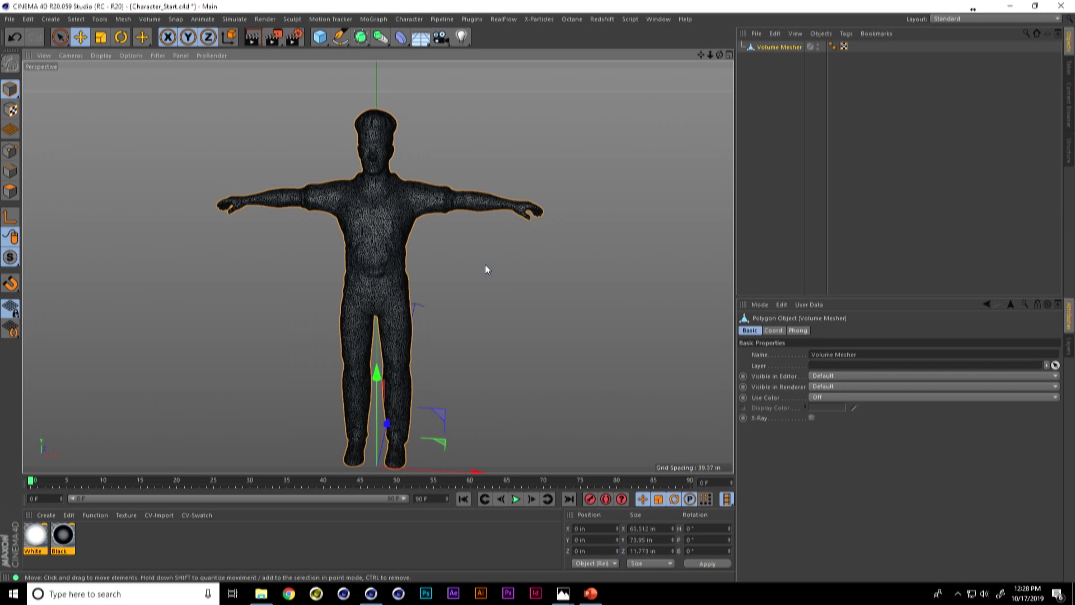
{"action": "scroll", "coordinate": [367, 191], "scroll_direction": "up", "scroll_amount": 5}
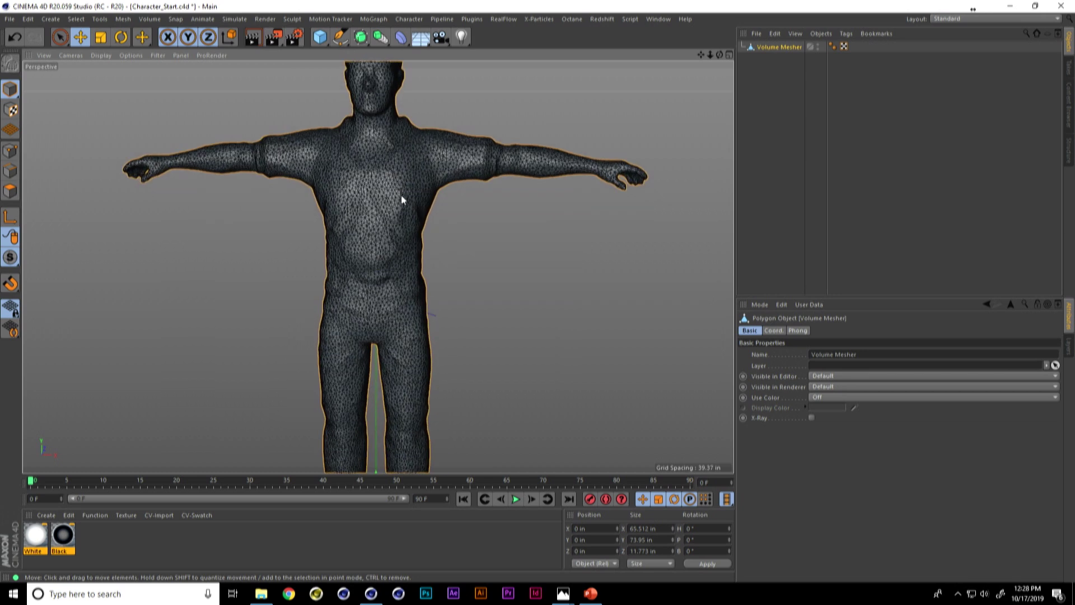
{"action": "middle_click_drag", "start_coordinate": [412, 160], "coordinate": [420, 288], "text": "alt"}
{"action": "right_click_drag", "start_coordinate": [420, 288], "coordinate": [440, 292], "text": "alt"}
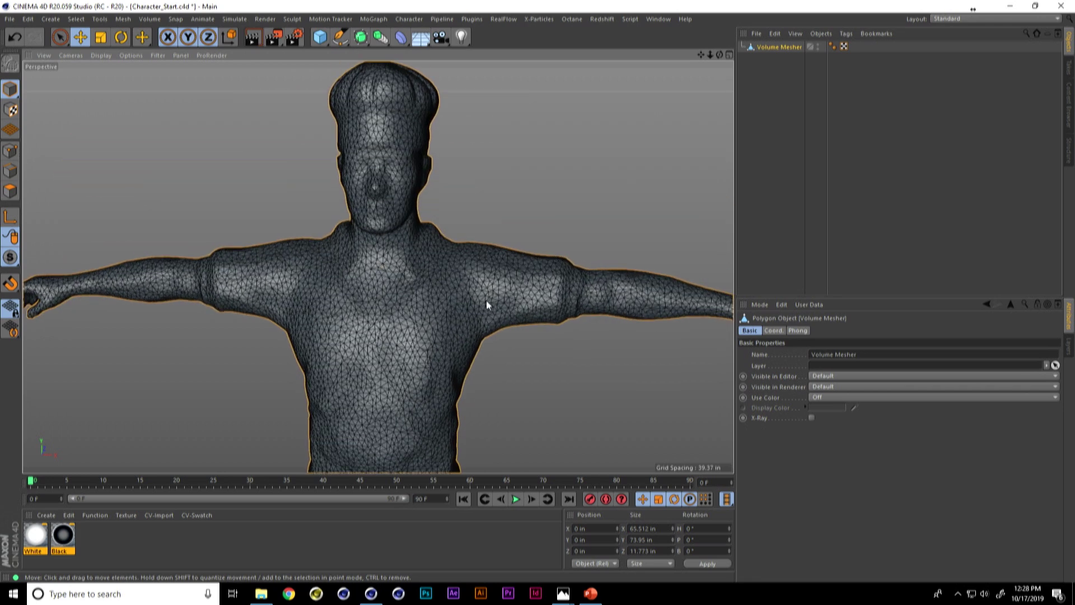
{"action": "right_click_drag", "start_coordinate": [490, 271], "coordinate": [405, 261], "text": "alt"}
{"action": "middle_click_drag", "start_coordinate": [418, 263], "coordinate": [402, 191], "text": "alt"}
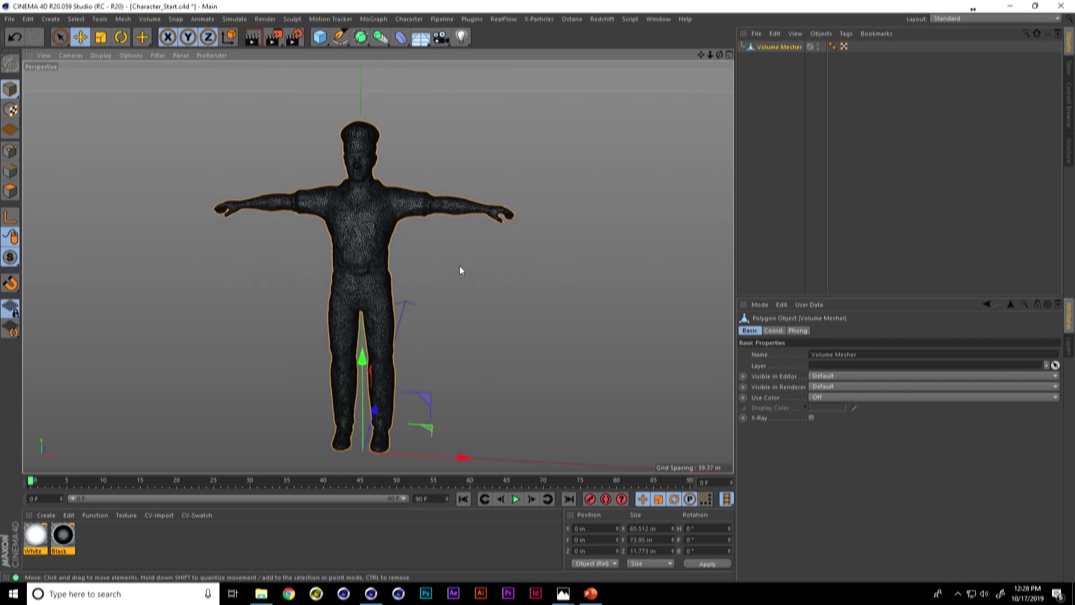
- Switch to the BP - UV Edit layout and enable UV Polygon edit mode
{"action": "left_click", "coordinate": [957, 20]}
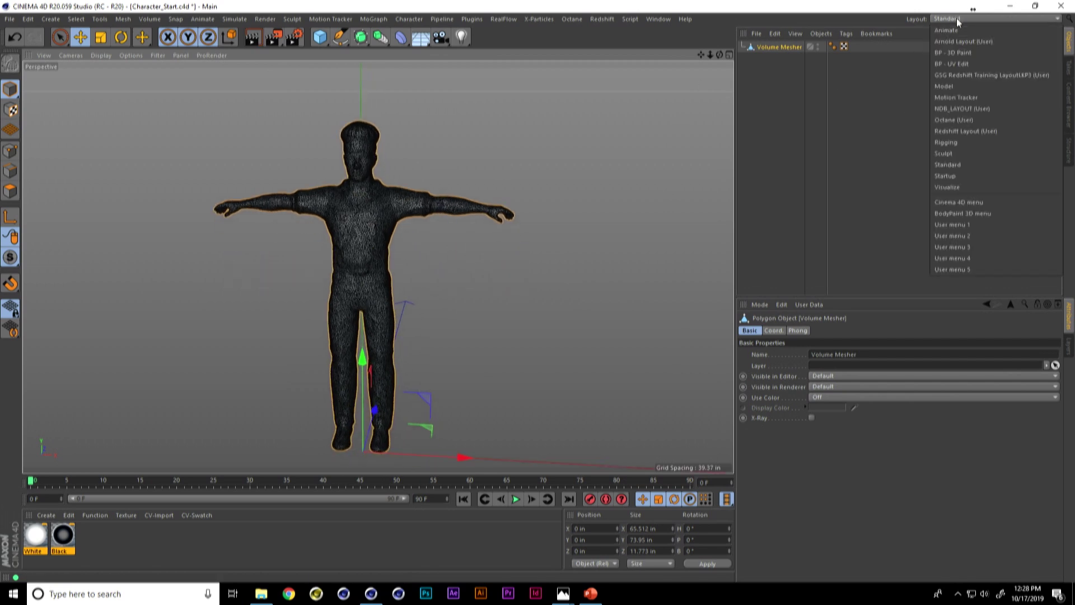
{"action": "left_click", "coordinate": [961, 64]}
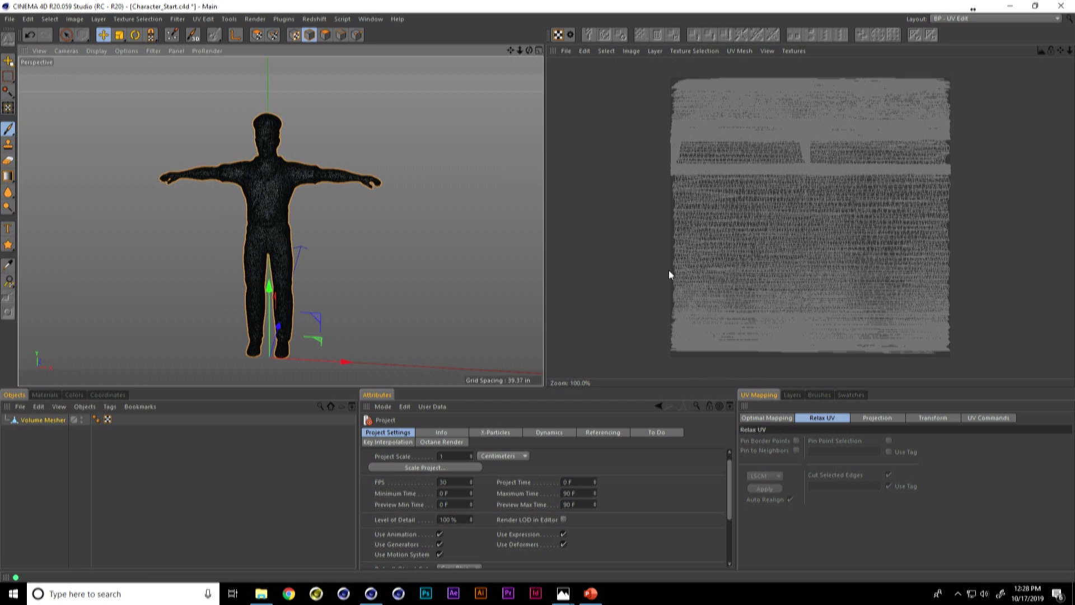
{"action": "left_click", "coordinate": [256, 34]}
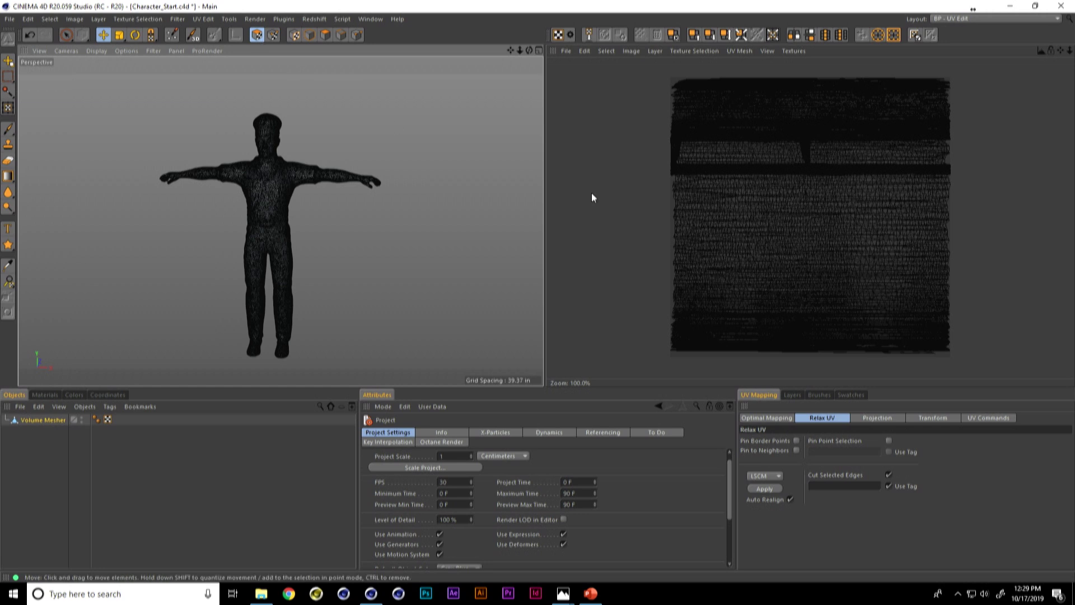
- Apply a Box UV projection to the chef, then deselect the UVs to inspect the copies
{"action": "left_click", "coordinate": [877, 419]}
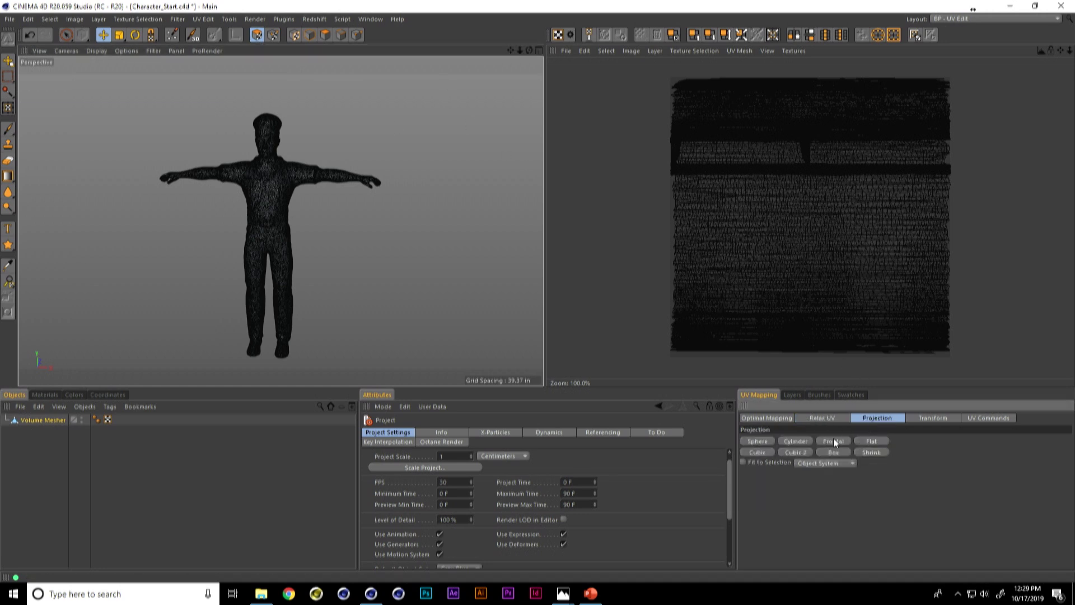
{"action": "left_click", "coordinate": [837, 453]}
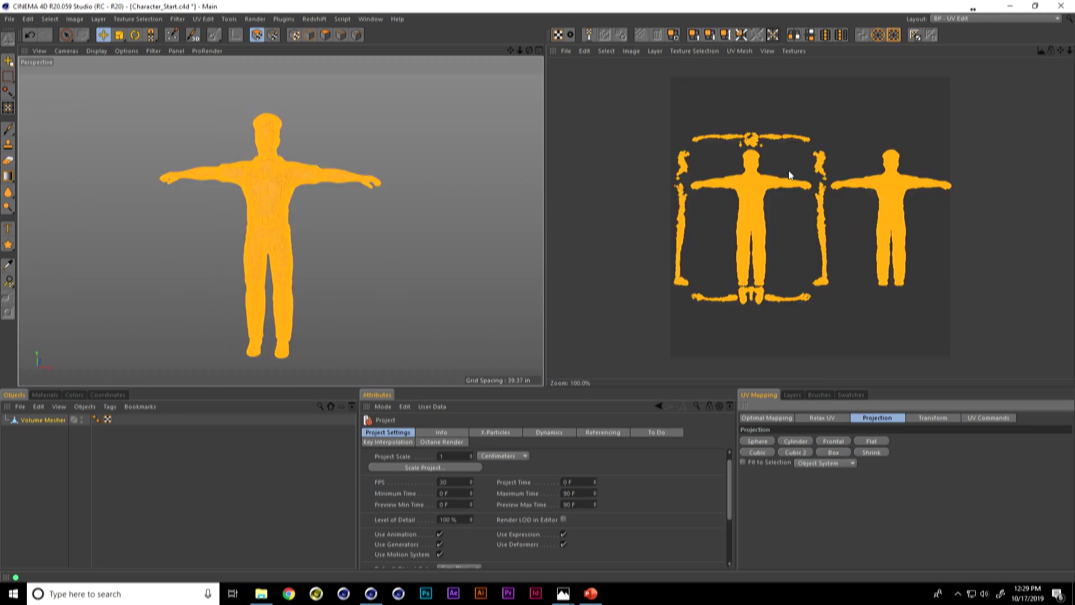
{"action": "scroll", "coordinate": [767, 182], "scroll_direction": "up", "scroll_amount": 5}
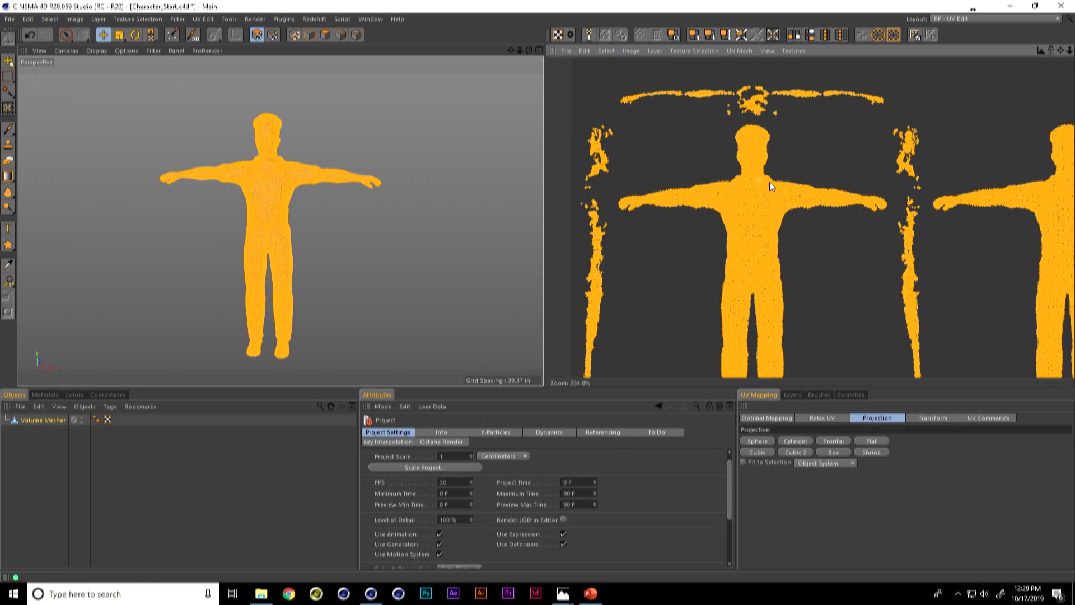
{"action": "scroll", "coordinate": [787, 181], "scroll_direction": "down", "scroll_amount": 3}
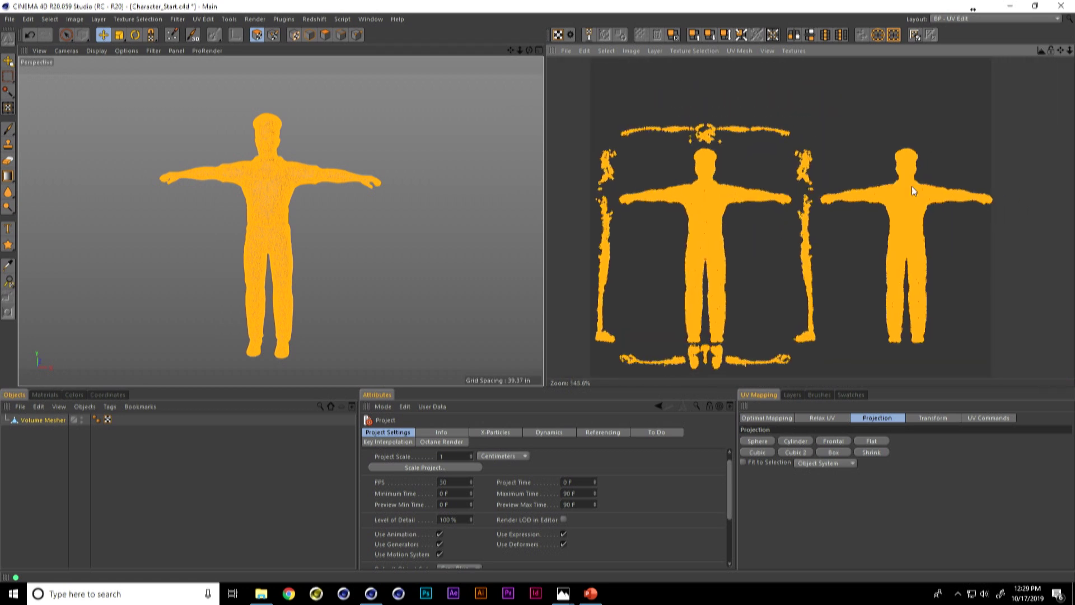
{"action": "left_click", "coordinate": [798, 240]}
{"action": "scroll", "coordinate": [713, 183], "scroll_direction": "up", "scroll_amount": 5}
{"action": "middle_click_drag", "start_coordinate": [988, 220], "coordinate": [652, 221]}
{"action": "scroll", "coordinate": [764, 235], "scroll_direction": "down", "scroll_amount": 6}
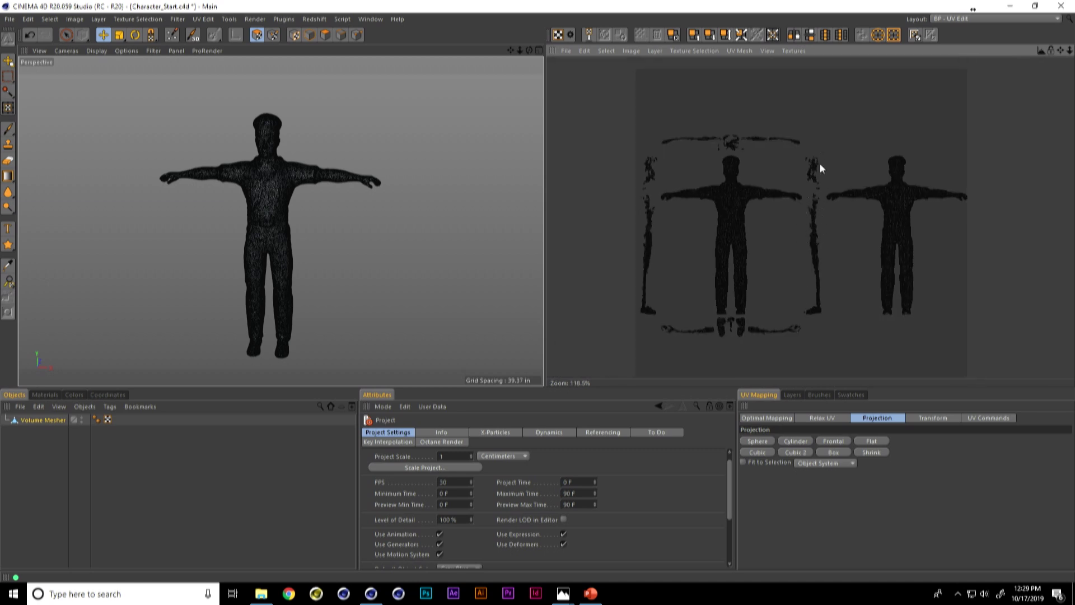
{"action": "key", "text": "alt+Tab"}
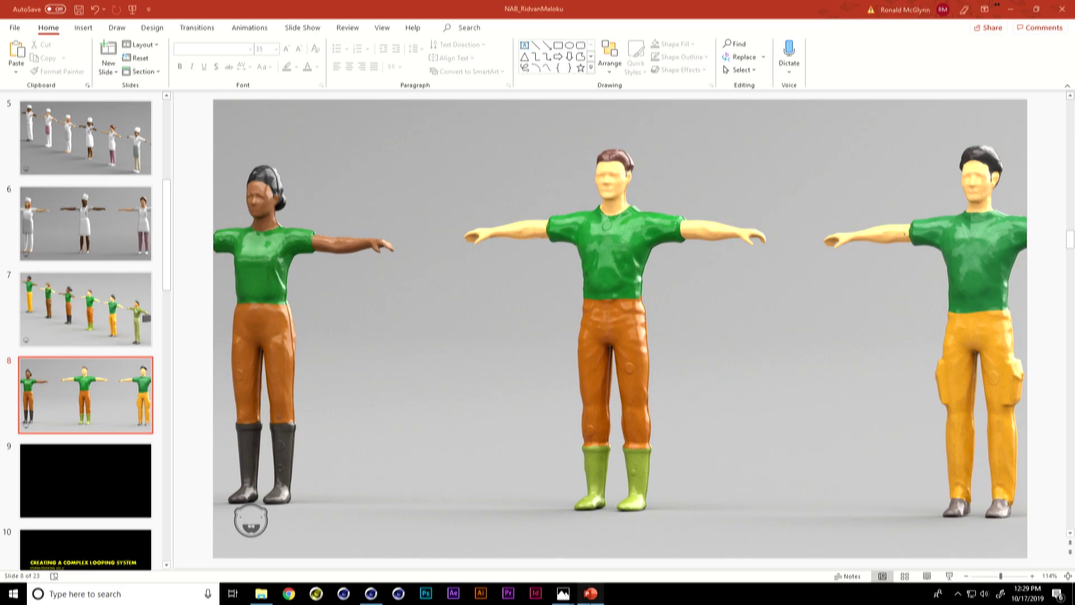
{"action": "key", "text": "Up"}
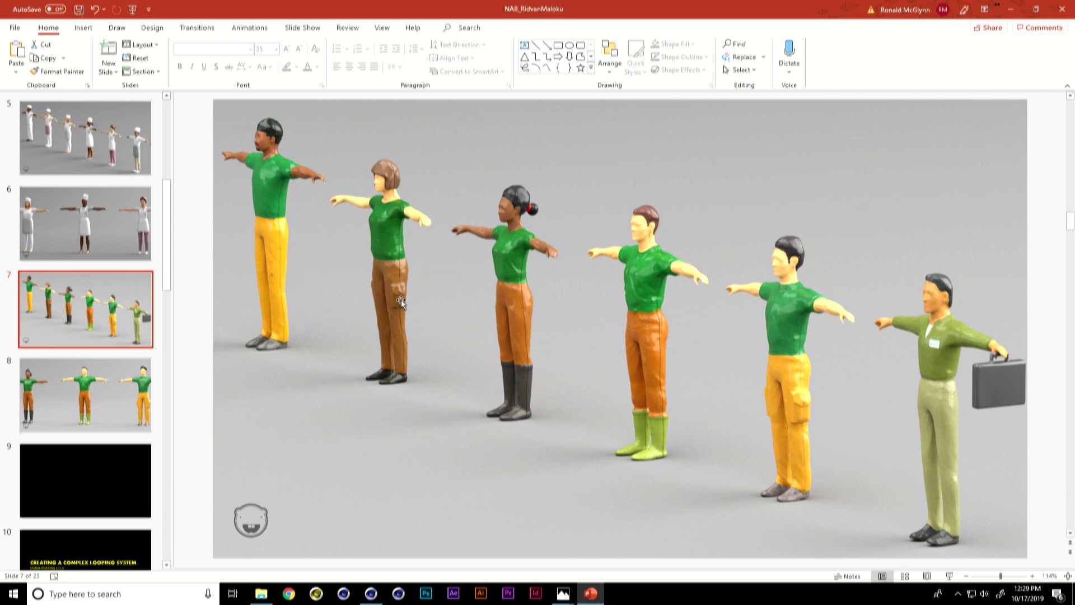
{"action": "left_click", "coordinate": [371, 594]}
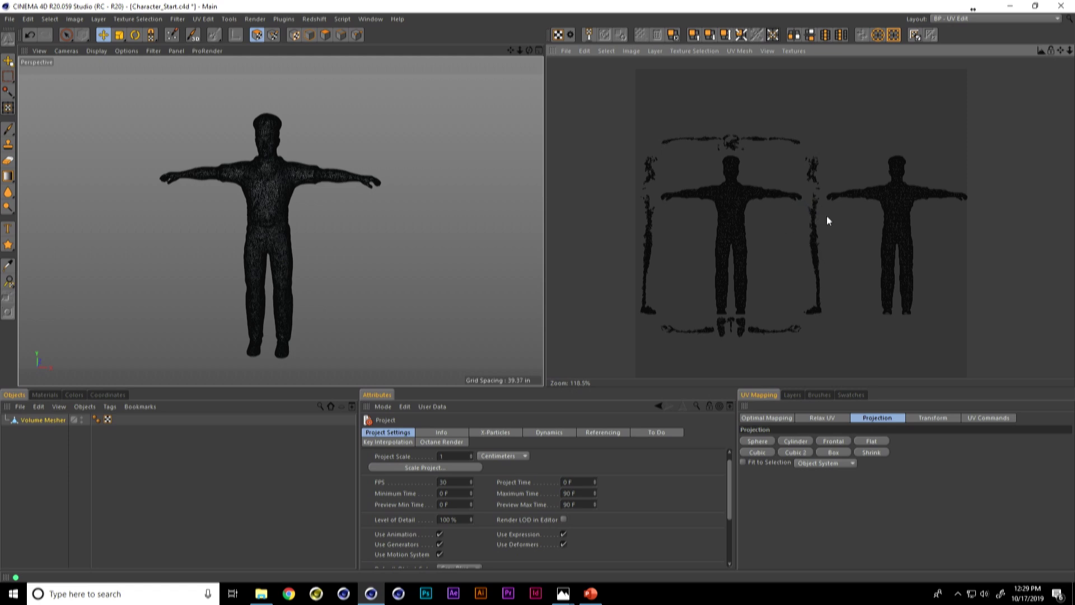
- Unwrap the chef's UVs with Optimal (Cubic) mapping into packed islands
{"action": "scroll", "coordinate": [812, 223], "scroll_direction": "up", "scroll_amount": 4}
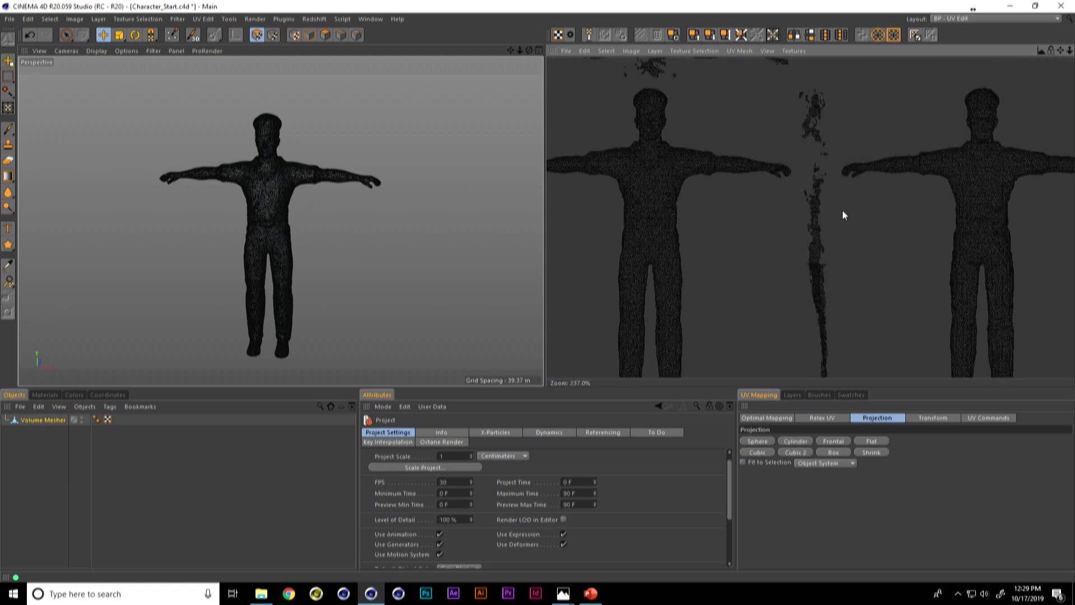
{"action": "scroll", "coordinate": [817, 211], "scroll_direction": "down", "scroll_amount": 4}
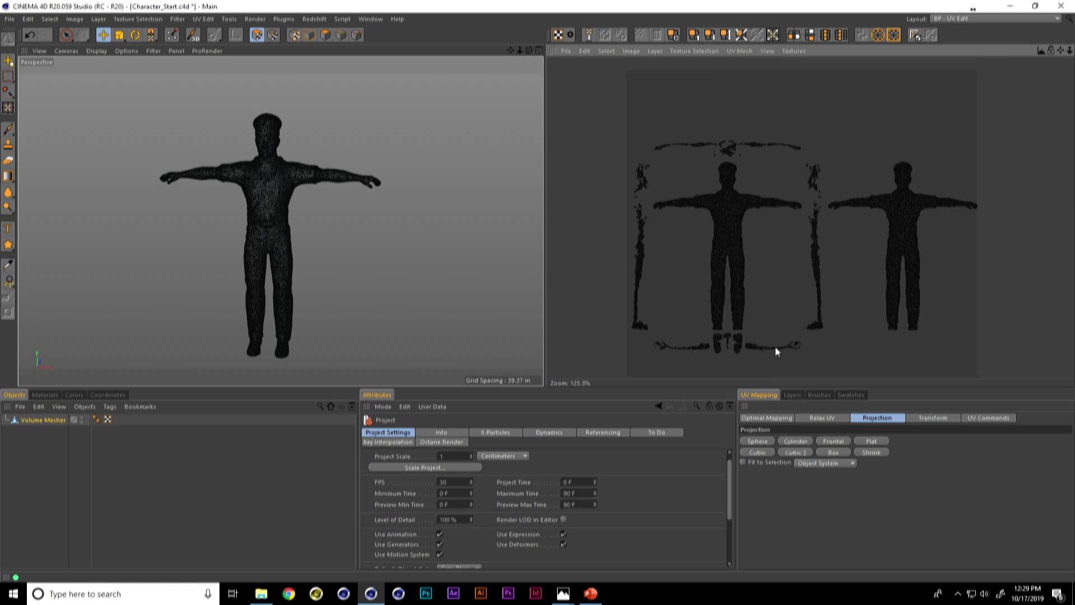
{"action": "left_click", "coordinate": [769, 418]}
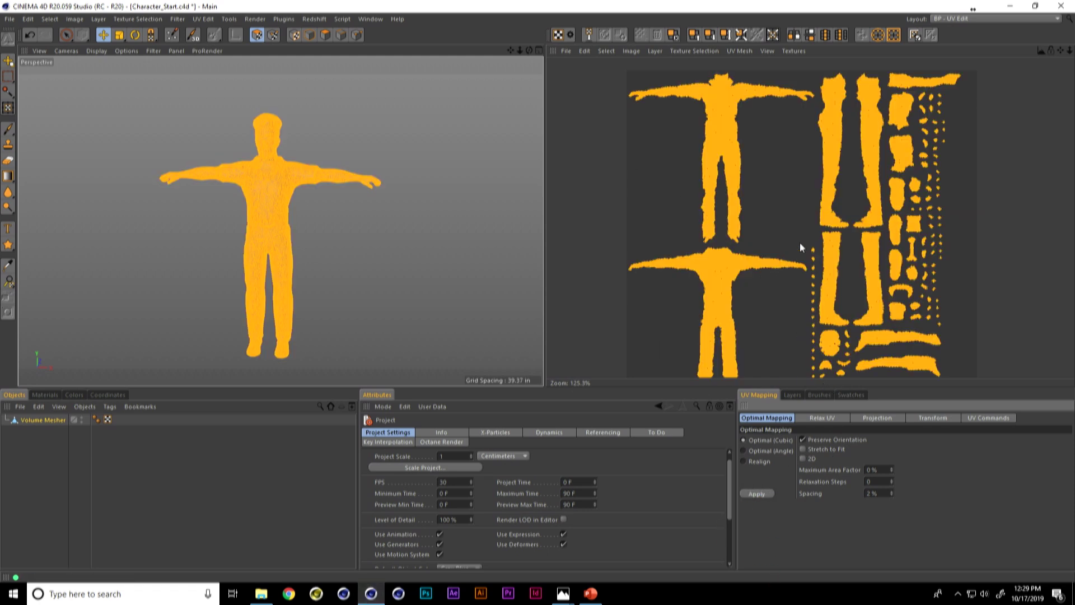
{"action": "scroll", "coordinate": [795, 240], "scroll_direction": "down", "scroll_amount": 1}
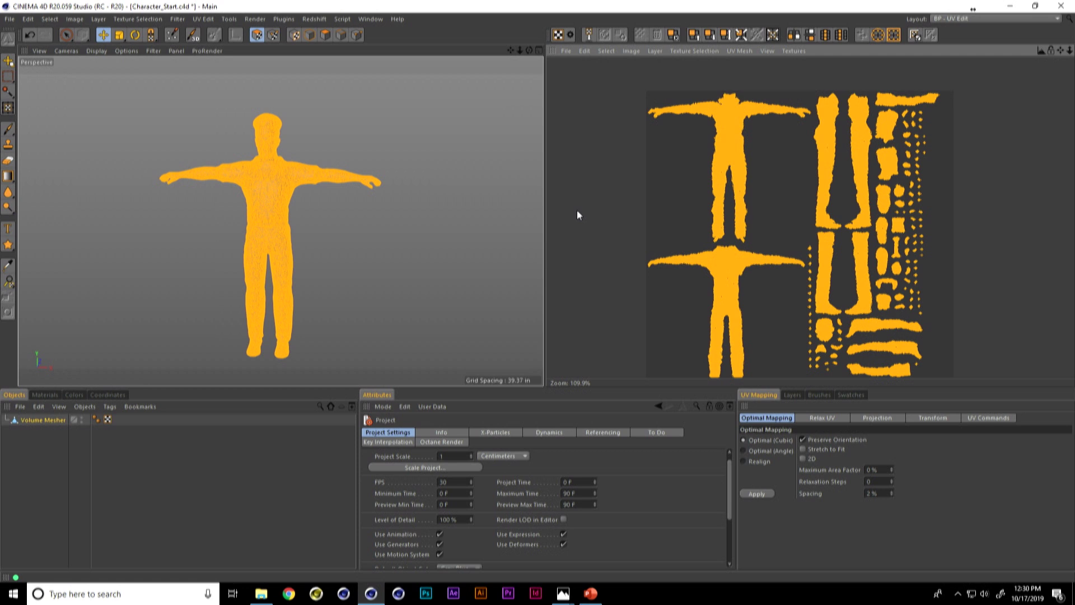
{"action": "scroll", "coordinate": [291, 166], "scroll_direction": "up", "scroll_amount": 5}
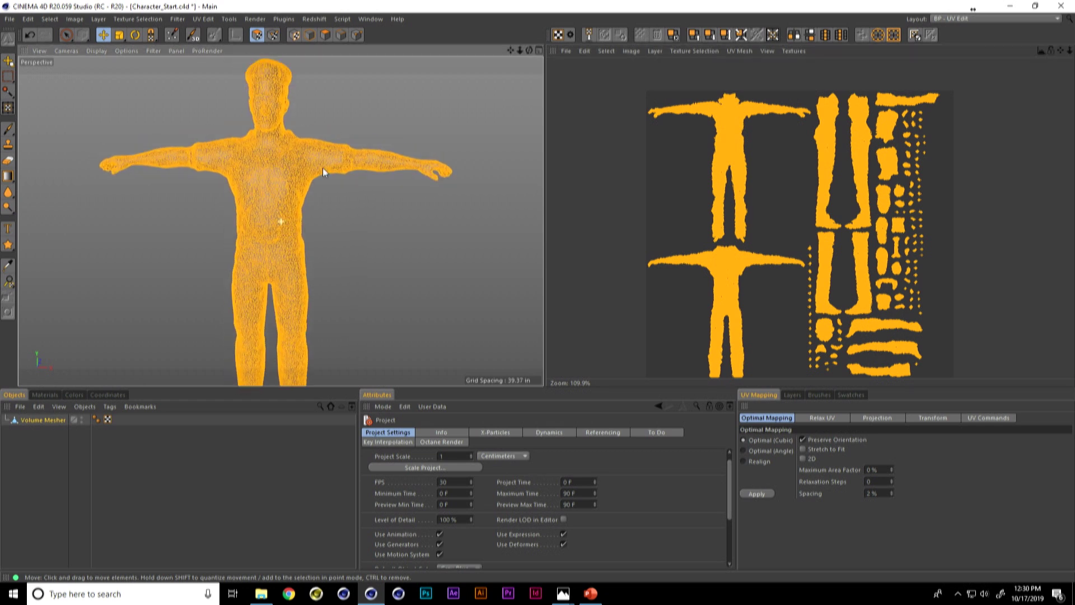
{"action": "scroll", "coordinate": [297, 141], "scroll_direction": "up", "scroll_amount": 2}
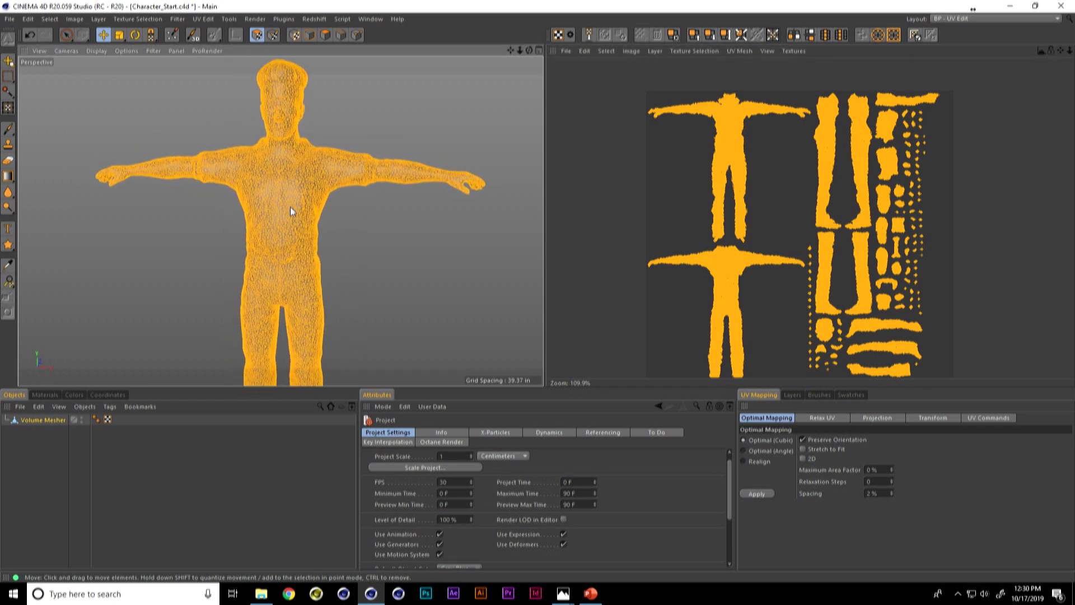
{"action": "middle_click_drag", "start_coordinate": [290, 207], "coordinate": [300, 220], "text": "alt"}
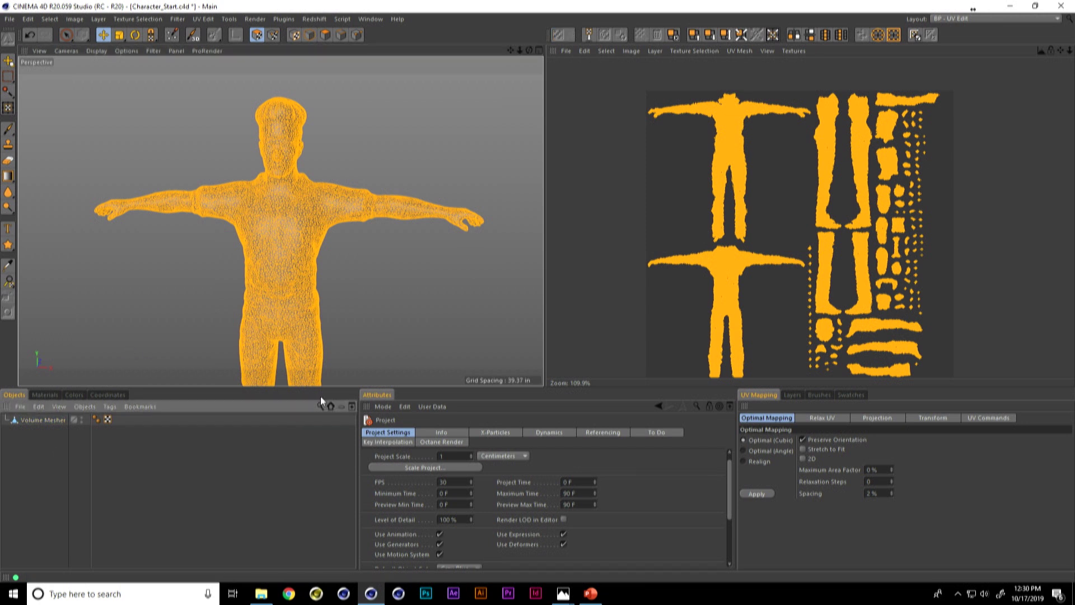
- Replace the White and Black materials with a new material Mat applied to Volume Mesher
{"action": "left_click", "coordinate": [45, 395]}
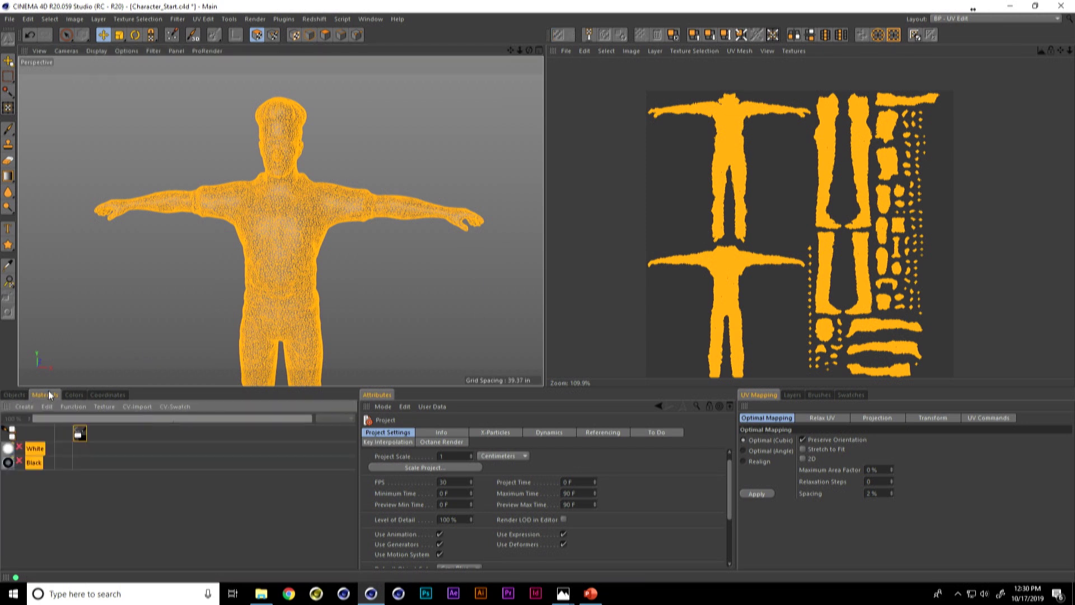
{"action": "key", "text": "Delete"}
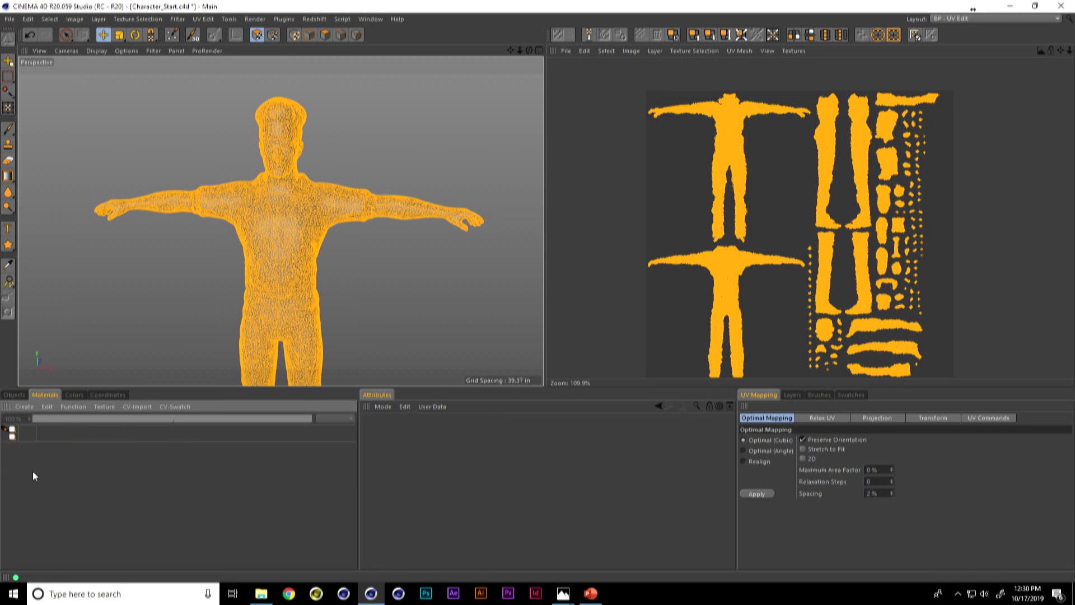
{"action": "double_click", "coordinate": [38, 499]}
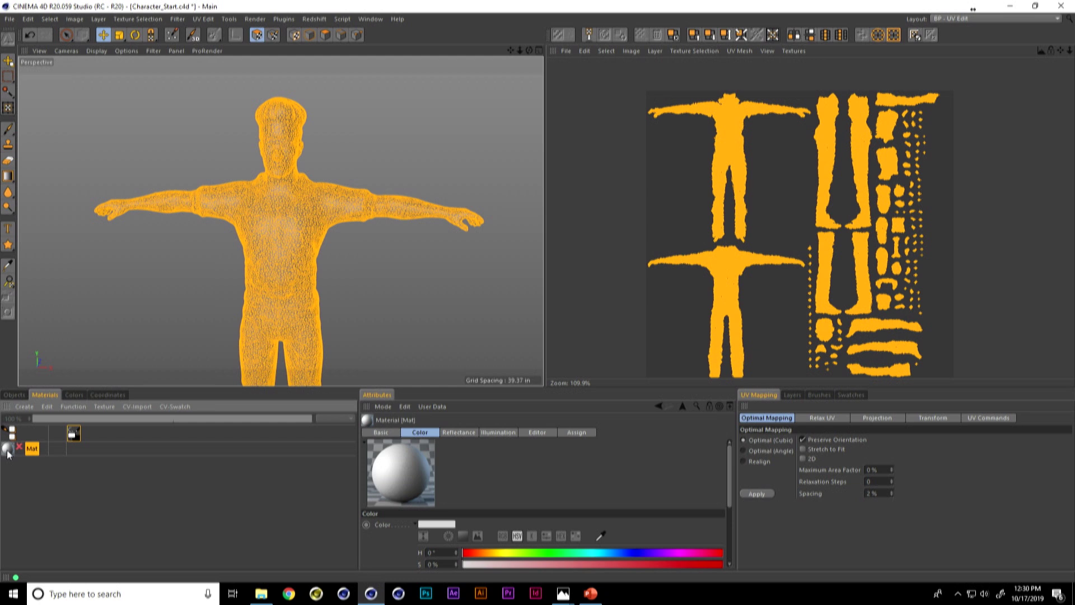
{"action": "left_click", "coordinate": [20, 395]}
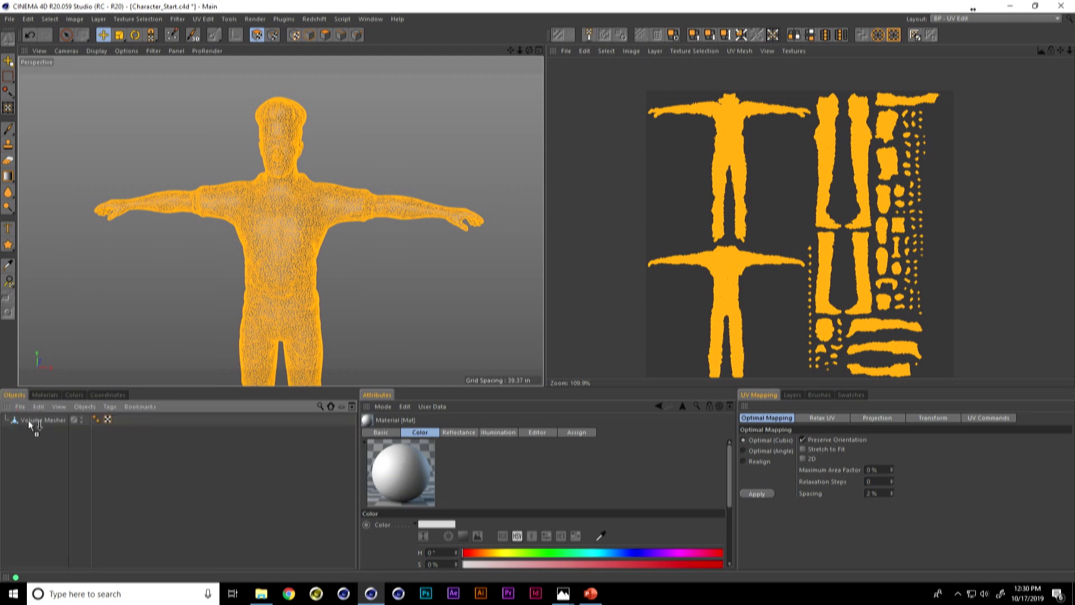
{"action": "left_click_drag", "start_coordinate": [30, 426], "coordinate": [31, 424]}
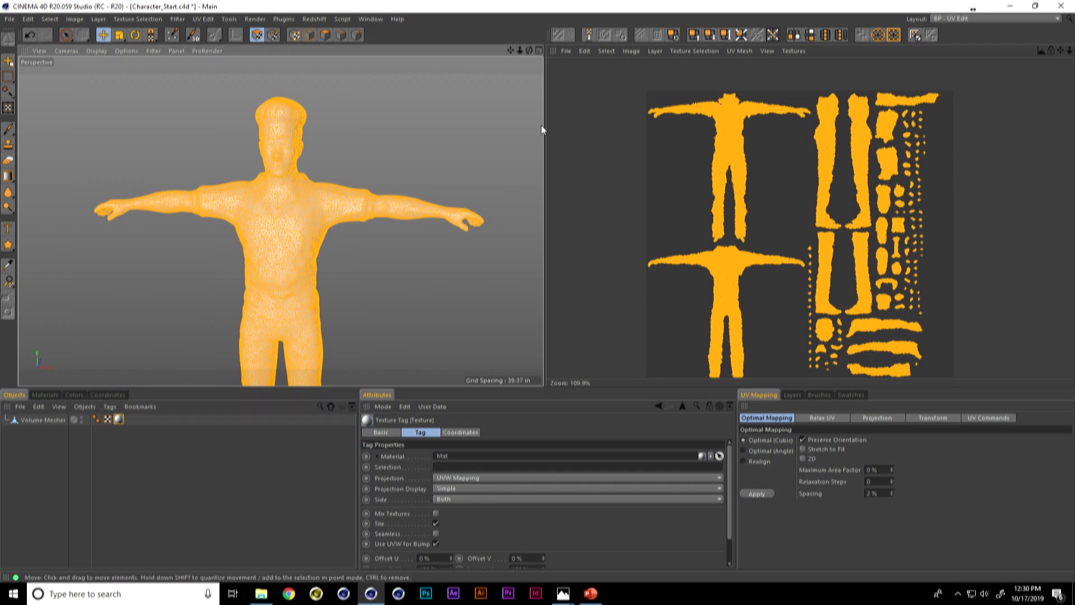
- Deselect the polygons, pick the Move Layer tool, and enable painting on Mat
{"action": "left_click", "coordinate": [650, 152]}
{"action": "left_click_drag", "start_coordinate": [285, 191], "coordinate": [278, 222], "text": "alt"}
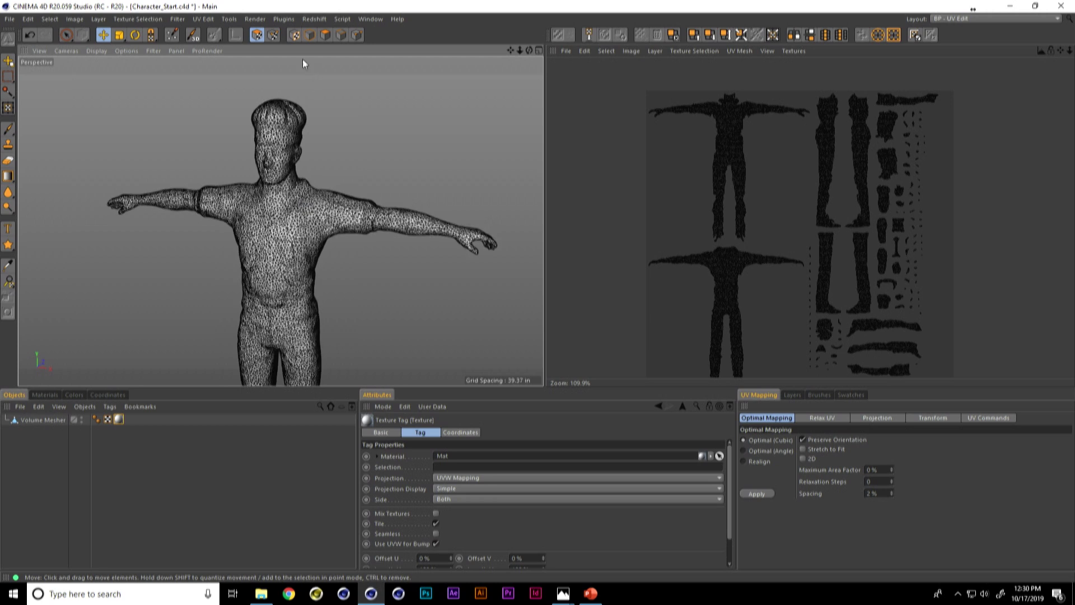
{"action": "left_click", "coordinate": [9, 60]}
{"action": "left_click_drag", "start_coordinate": [206, 163], "coordinate": [303, 255], "text": "alt"}
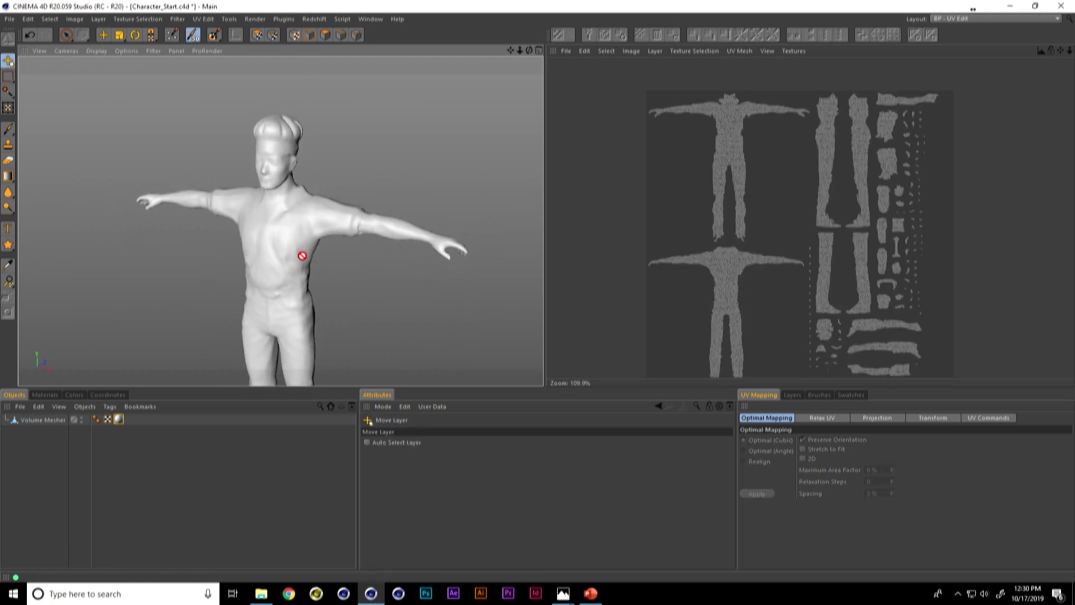
{"action": "left_click", "coordinate": [45, 396]}
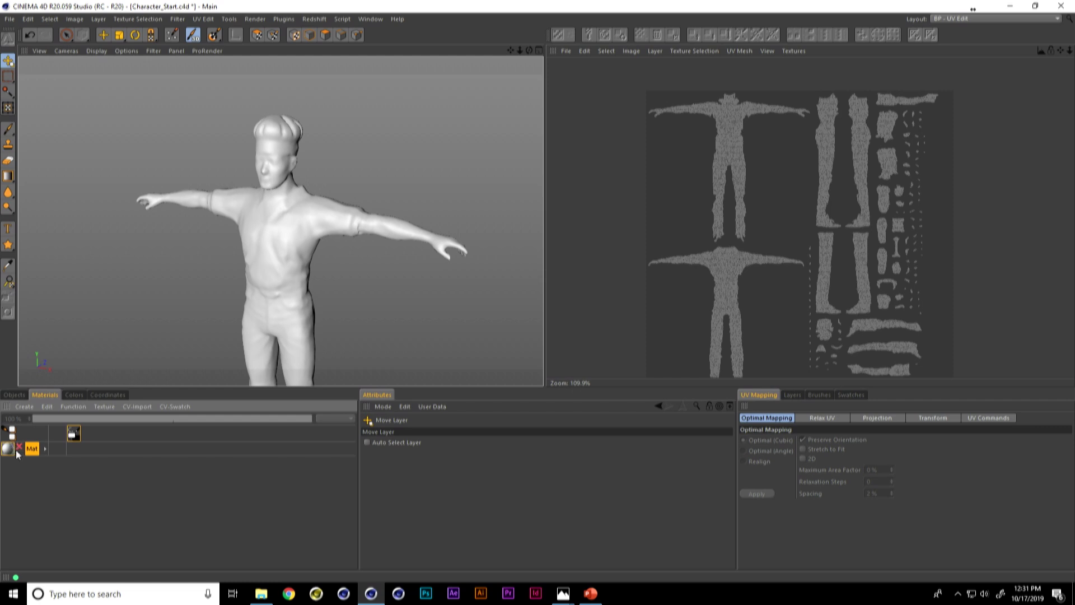
{"action": "left_click", "coordinate": [18, 446]}
- Create a colour texture for Mat with the width doubled to 2048x1024
{"action": "left_click", "coordinate": [76, 448]}
{"action": "left_click_drag", "start_coordinate": [72, 337], "coordinate": [325, 217]}
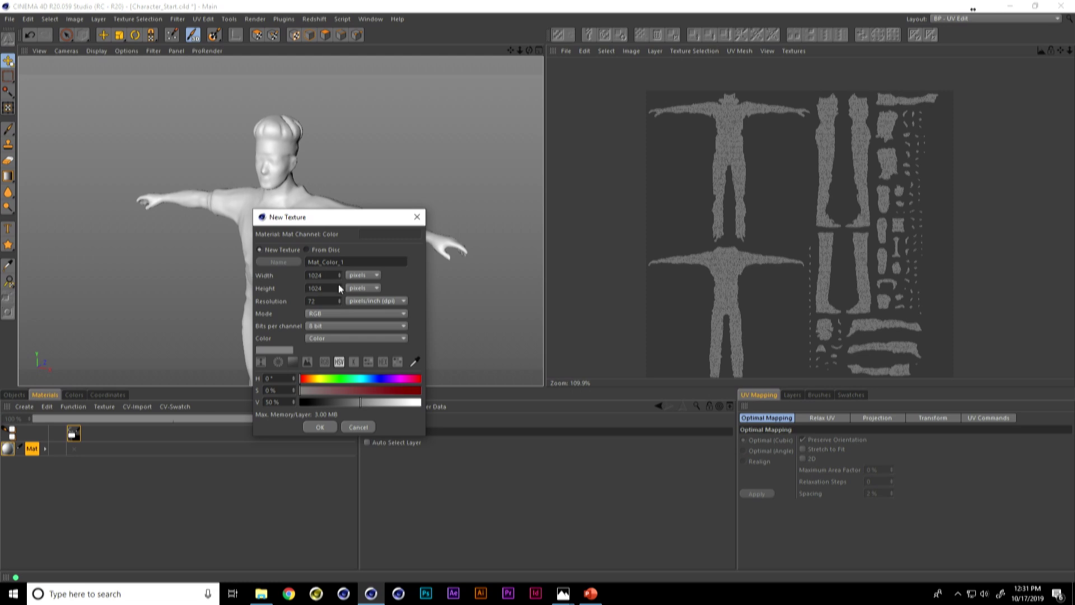
{"action": "double_click", "coordinate": [321, 274]}
{"action": "left_click", "coordinate": [332, 274]}
{"action": "type", "text": "*"}
{"action": "key", "text": "Return"}
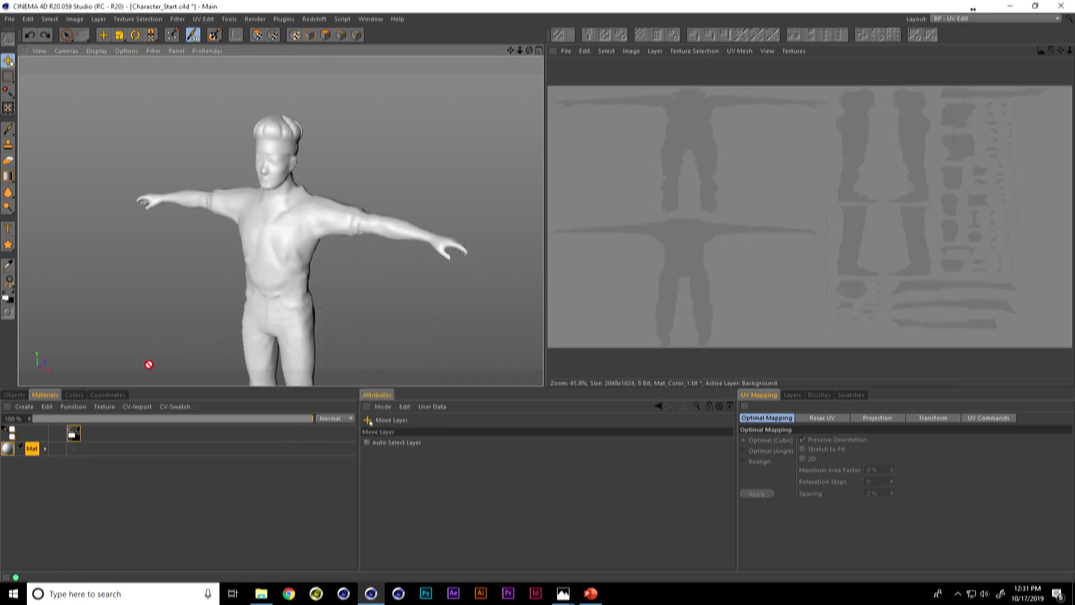
- Create a 2048x2048 colour texture for Mat and show its layer list
{"action": "left_click", "coordinate": [74, 446]}
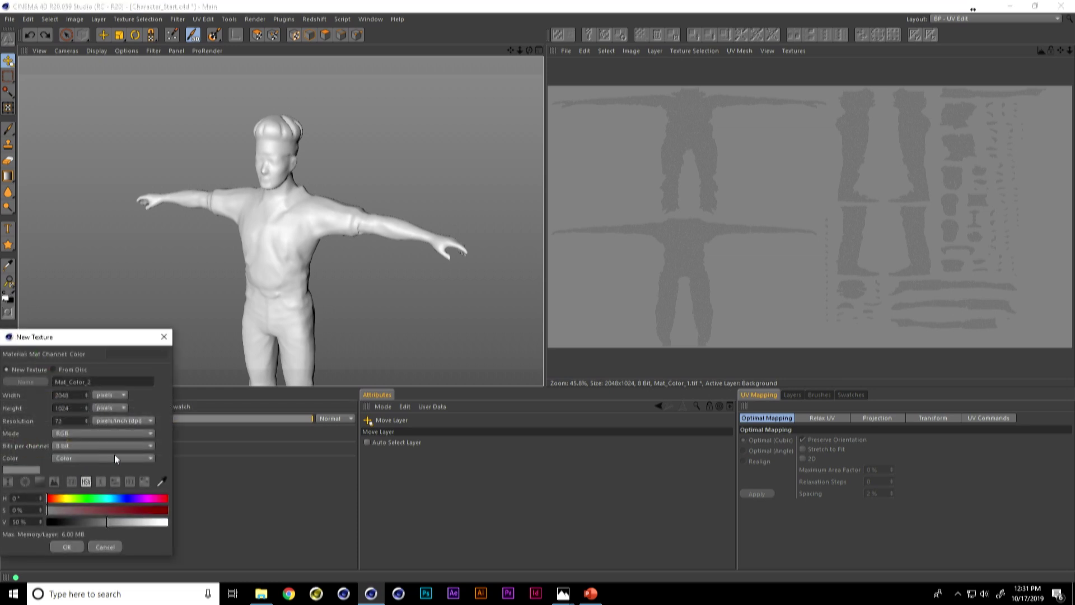
{"action": "left_click", "coordinate": [69, 408]}
{"action": "type", "text": "*"}
{"action": "type", "text": "2048"}
{"action": "left_click", "coordinate": [67, 547]}
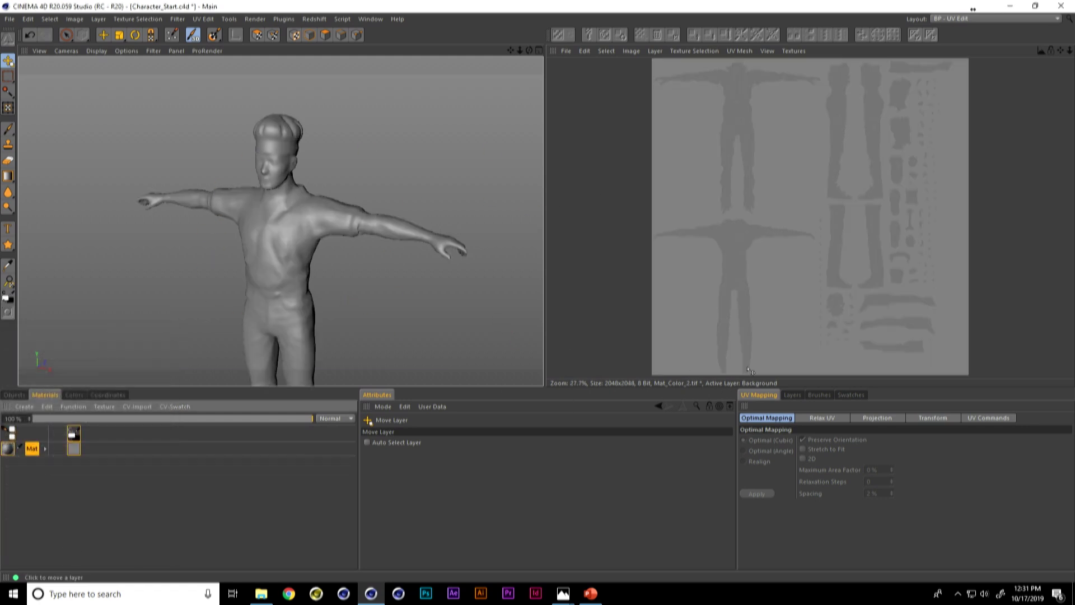
{"action": "left_click", "coordinate": [792, 395]}
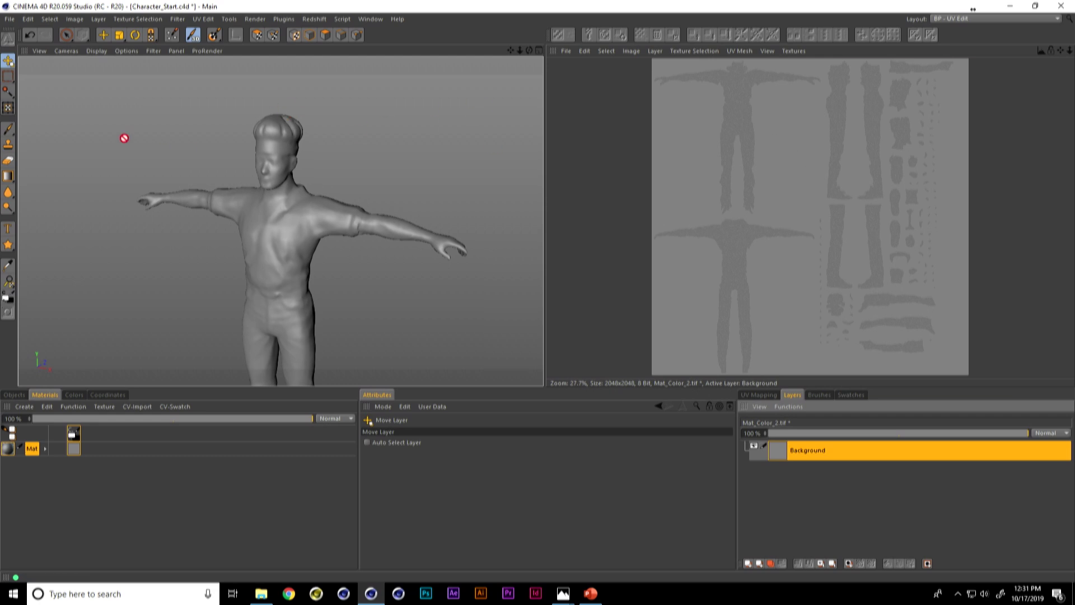
- Fill the Background layer with dark grey at 21% value
{"action": "left_click_drag", "start_coordinate": [8, 177], "coordinate": [68, 194]}
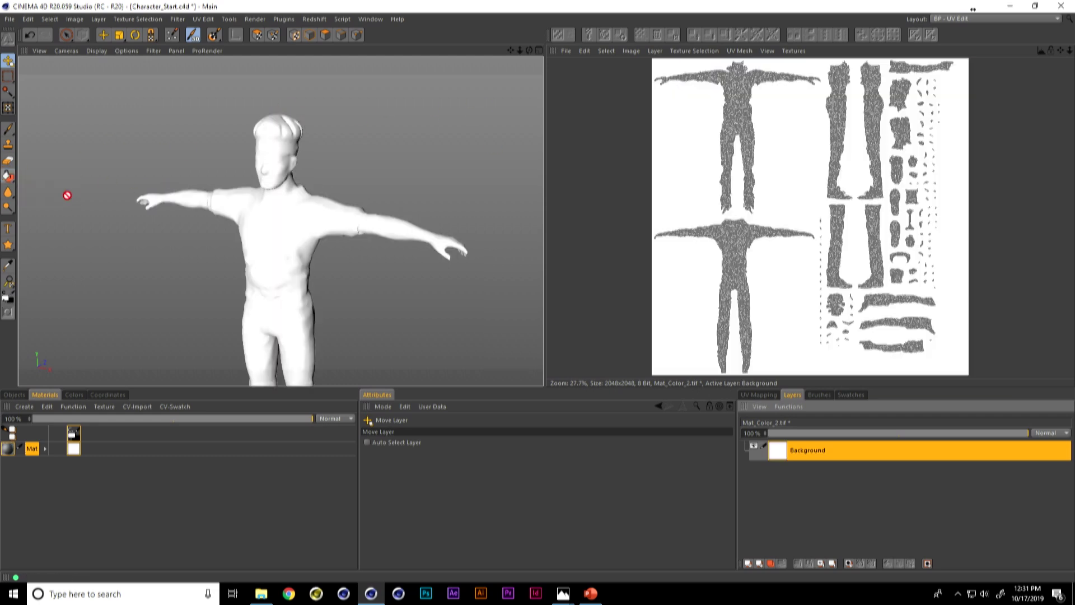
{"action": "left_click", "coordinate": [74, 395]}
{"action": "left_click", "coordinate": [89, 532]}
{"action": "left_click_drag", "start_coordinate": [90, 533], "coordinate": [111, 532]}
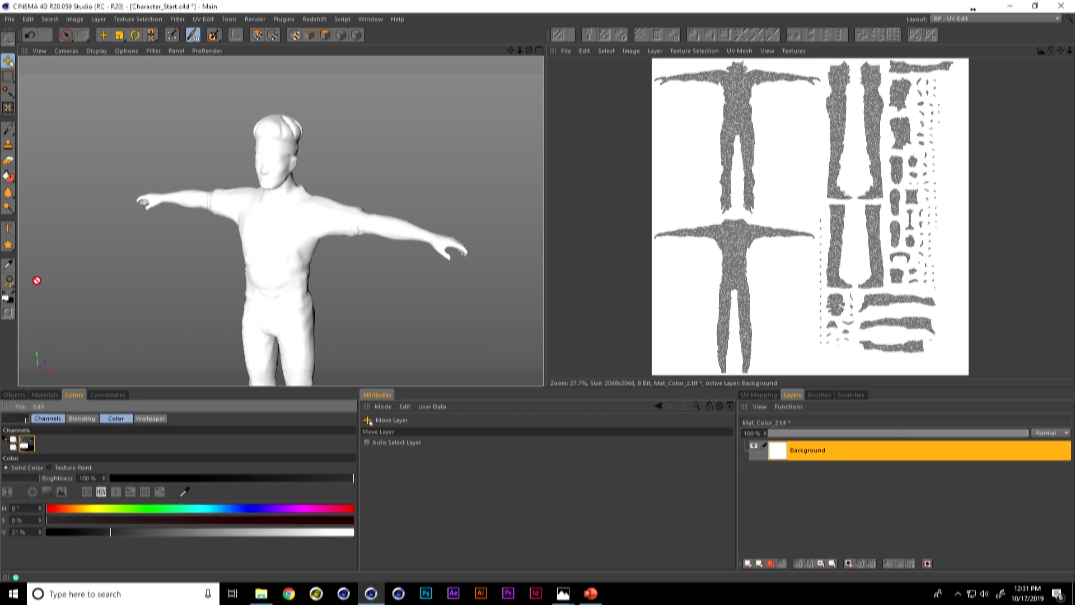
{"action": "left_click", "coordinate": [6, 178]}
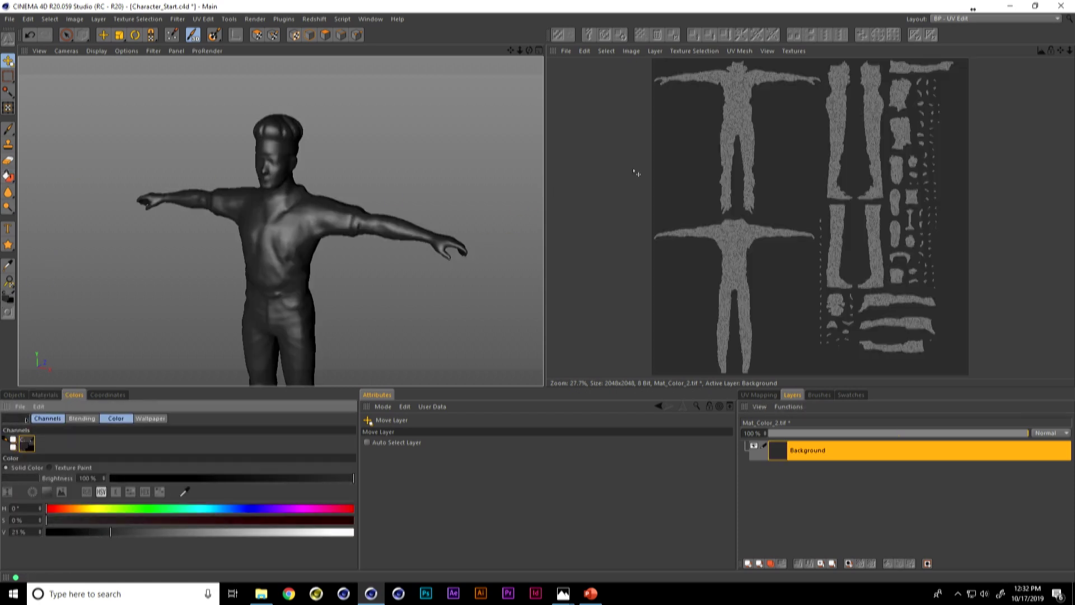
- Add a new empty layer above Background and set up a white brush of size 50
{"action": "left_click", "coordinate": [749, 564]}
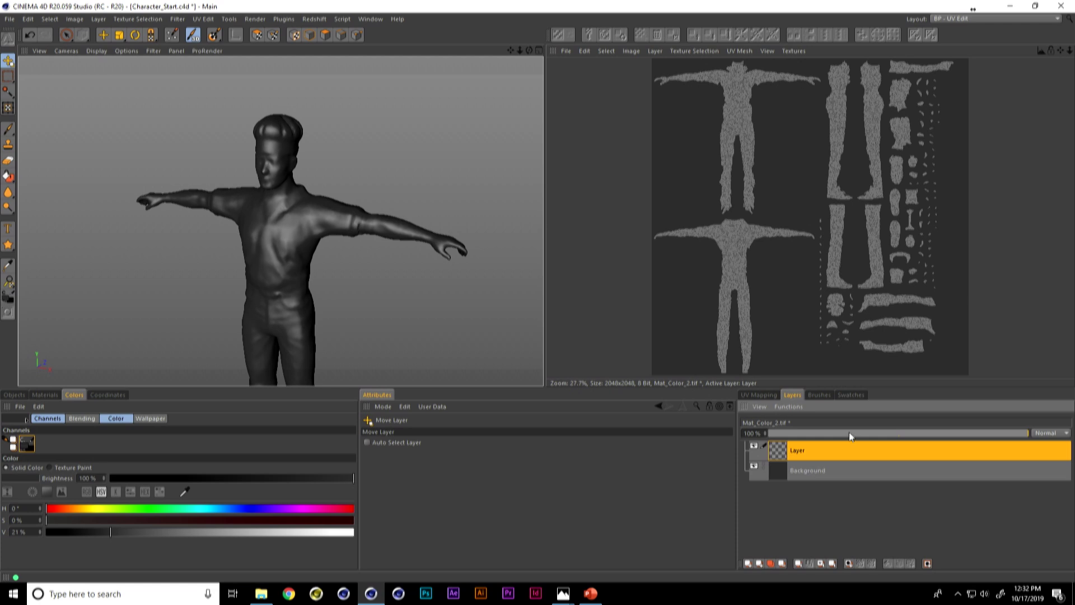
{"action": "left_click", "coordinate": [8, 128]}
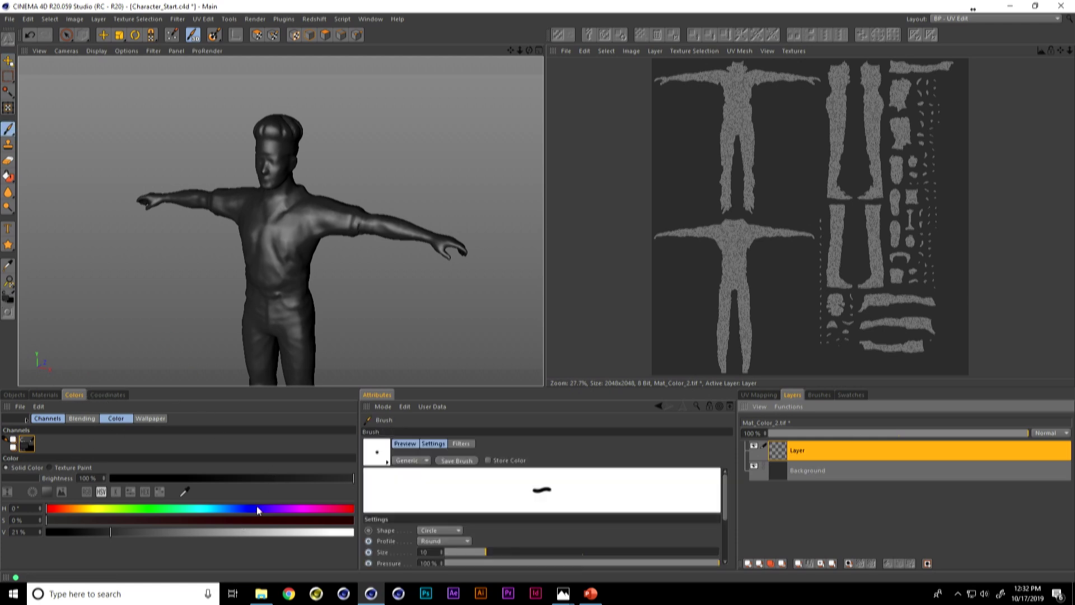
{"action": "left_click_drag", "start_coordinate": [302, 532], "coordinate": [354, 533]}
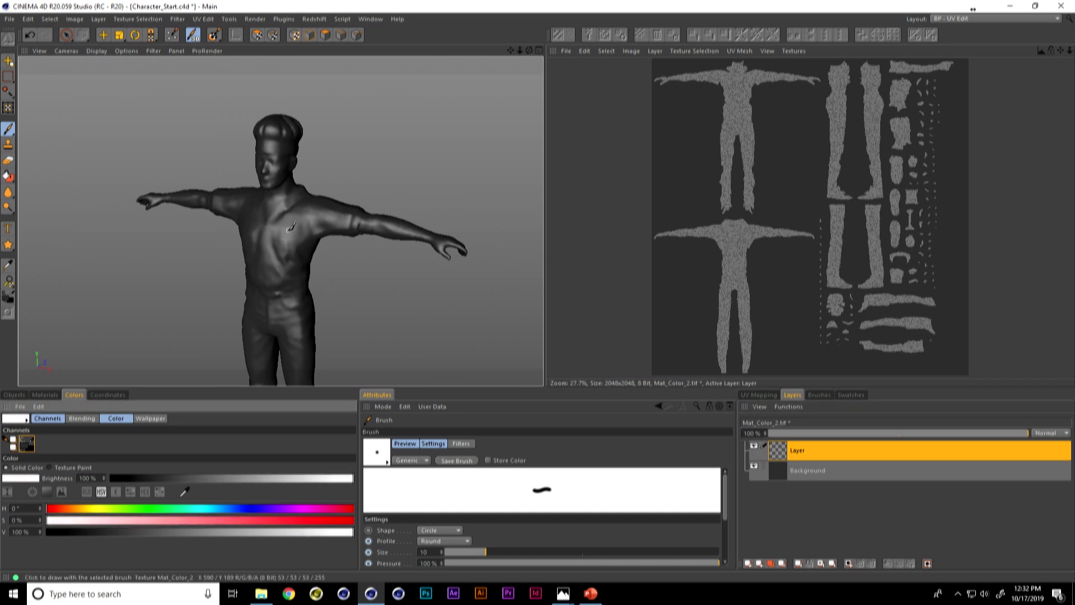
{"action": "scroll", "coordinate": [292, 227], "scroll_direction": "up", "scroll_amount": 8}
{"action": "middle_click_drag", "start_coordinate": [281, 219], "coordinate": [358, 217]}
- Test-paint white strokes on the chest, undo them, and reframe the texture view
{"action": "left_click_drag", "start_coordinate": [335, 206], "coordinate": [250, 287]}
{"action": "mouse_move", "coordinate": [351, 178]}
{"action": "left_mouse_down"}
{"action": "mouse_move", "coordinate": [276, 237]}
{"action": "mouse_move", "coordinate": [327, 150]}
{"action": "mouse_move", "coordinate": [353, 148]}
{"action": "left_mouse_up"}
{"action": "scroll", "coordinate": [286, 223], "scroll_direction": "down", "scroll_amount": 5}
{"action": "left_click_drag", "start_coordinate": [293, 222], "coordinate": [311, 237], "text": "alt"}
{"action": "key", "text": "ctrl+z"}
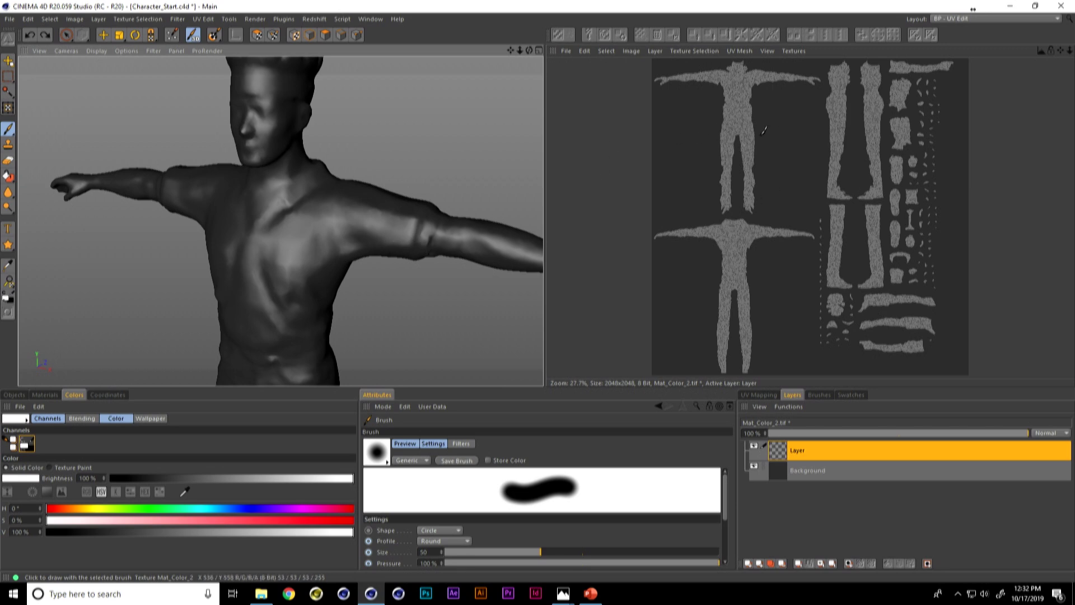
{"action": "right_click_drag", "start_coordinate": [775, 113], "coordinate": [765, 113], "text": "alt"}
{"action": "middle_click_drag", "start_coordinate": [765, 113], "coordinate": [743, 166], "text": "alt"}
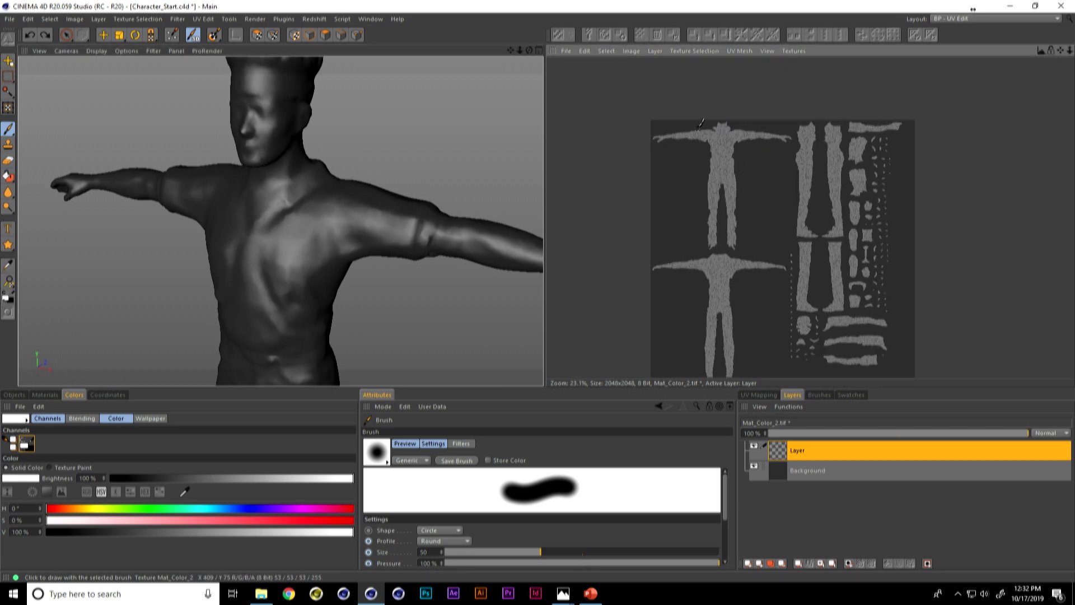
{"action": "right_click_drag", "start_coordinate": [706, 127], "coordinate": [752, 121], "text": "alt"}
{"action": "scroll", "coordinate": [719, 124], "scroll_direction": "up", "scroll_amount": 8}
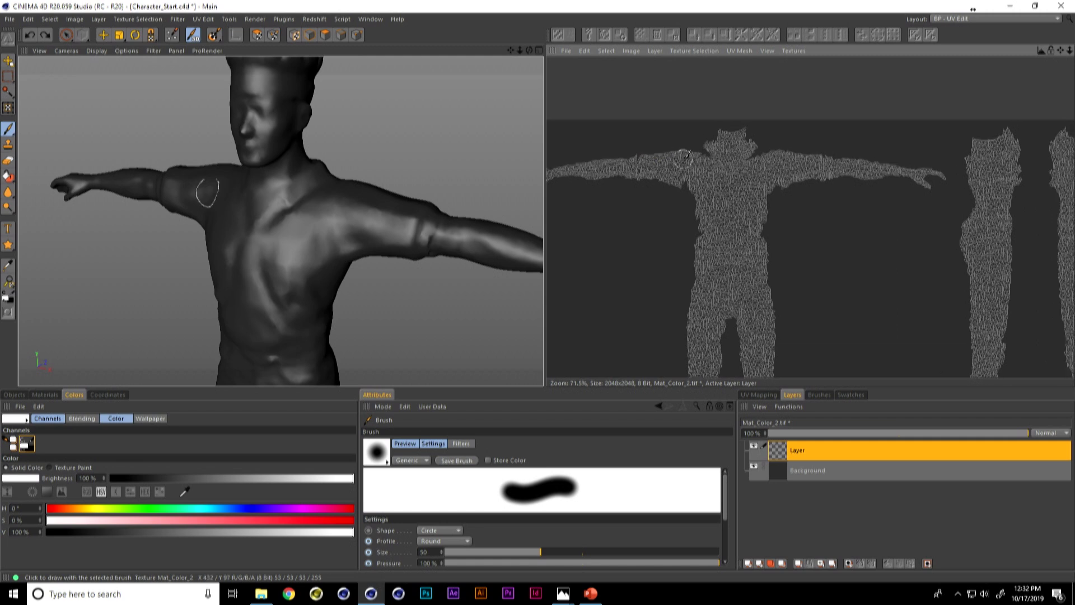
{"action": "left_click", "coordinate": [8, 76]}
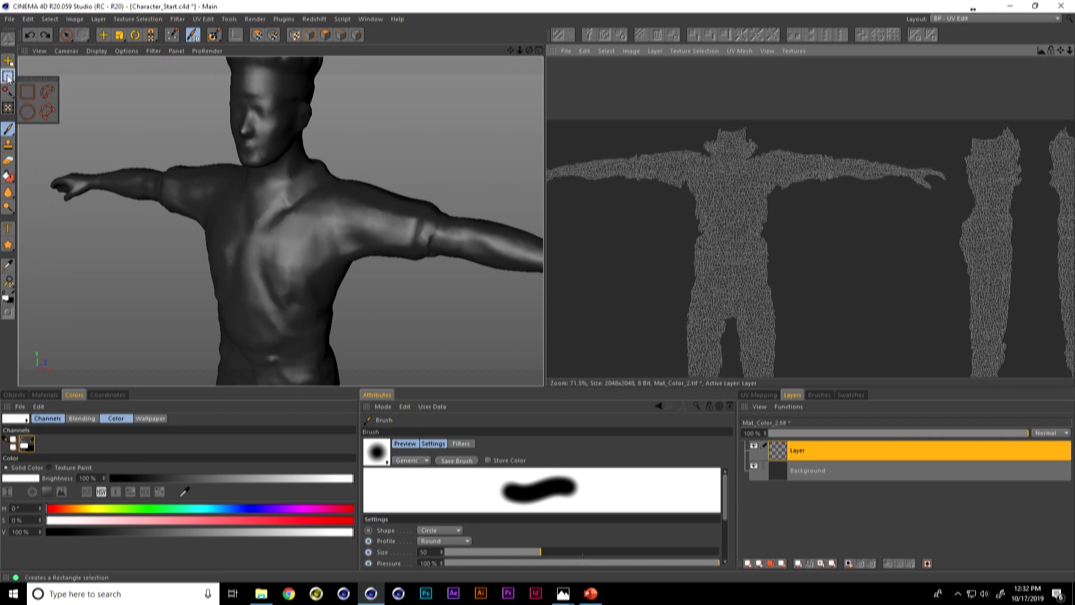
- Begin a polyline selection on the texture, placing points around the lower figure
{"action": "left_click", "coordinate": [48, 113]}
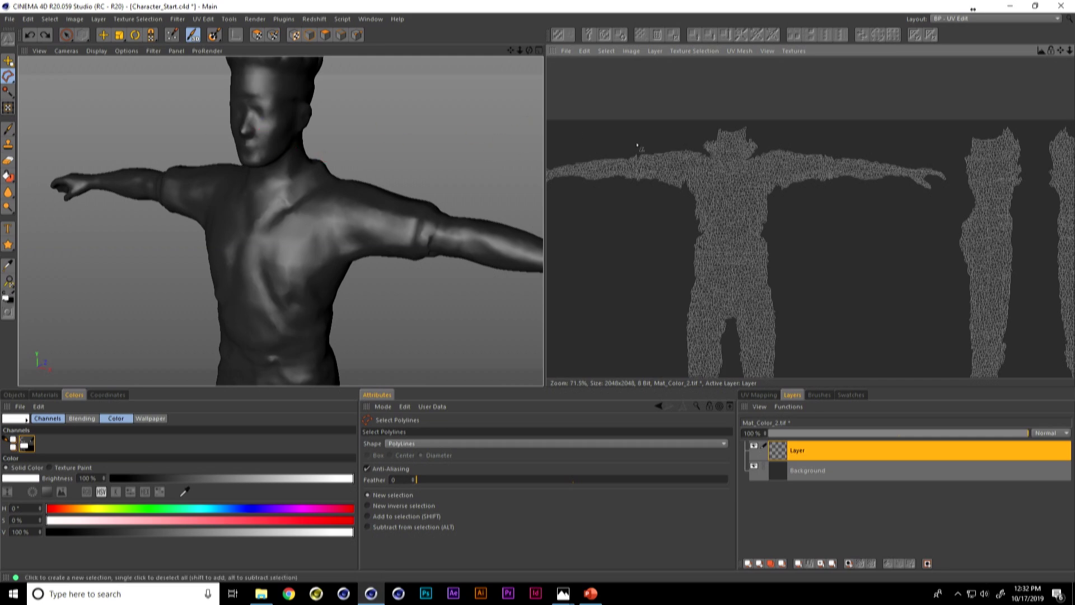
{"action": "middle_click_drag", "start_coordinate": [652, 303], "coordinate": [664, 176], "text": "alt"}
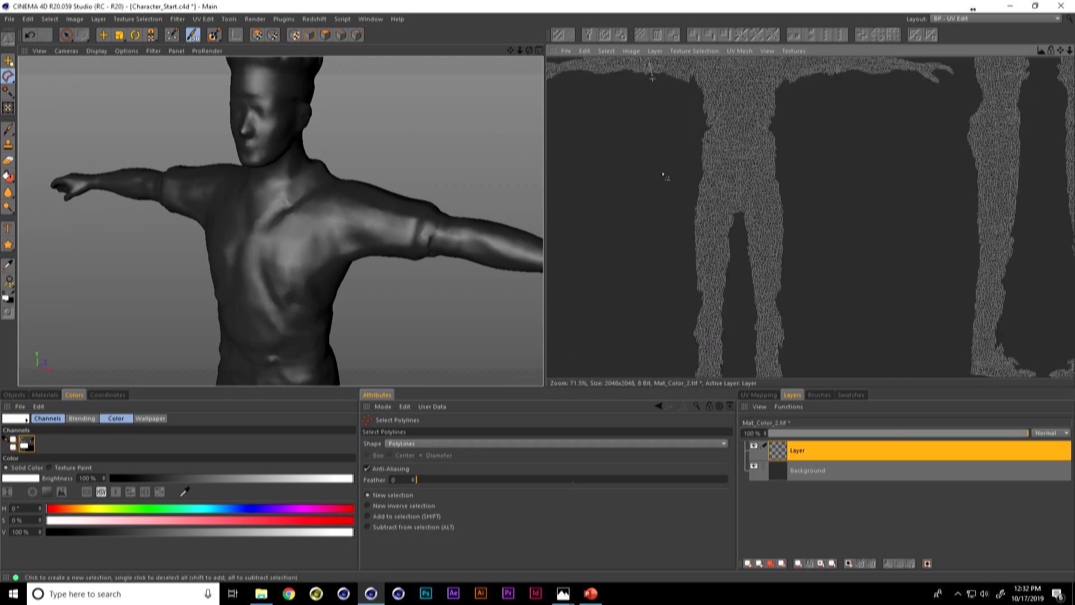
{"action": "scroll", "coordinate": [655, 200], "scroll_direction": "down", "scroll_amount": 3}
{"action": "middle_click_drag", "start_coordinate": [650, 244], "coordinate": [648, 173], "text": "alt"}
{"action": "left_click", "coordinate": [666, 302]}
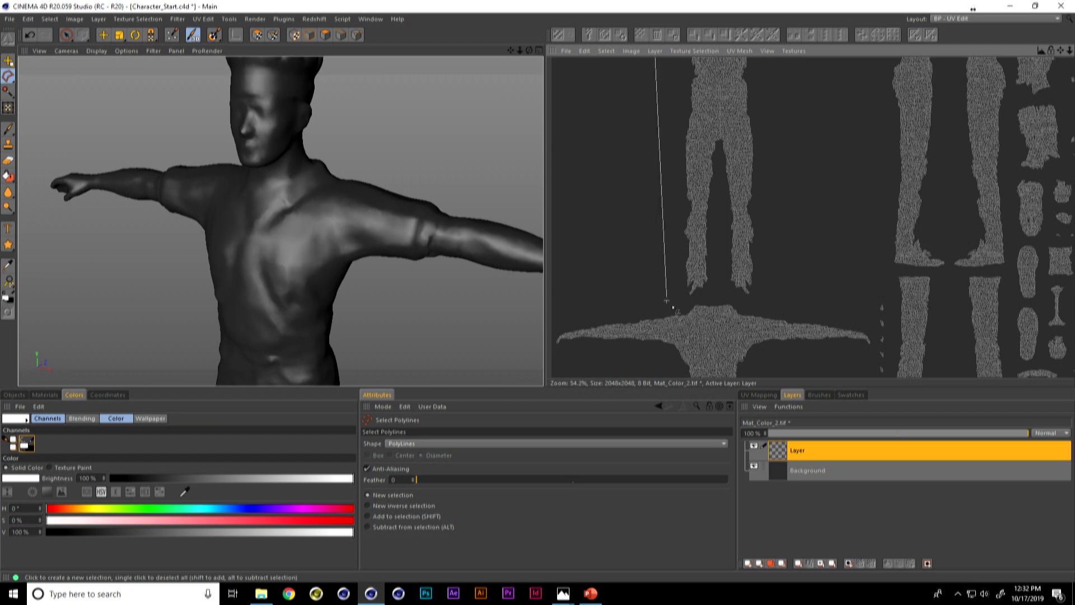
{"action": "middle_click_drag", "start_coordinate": [678, 333], "coordinate": [680, 210], "text": "alt"}
{"action": "middle_click_drag", "start_coordinate": [654, 291], "coordinate": [650, 249]}
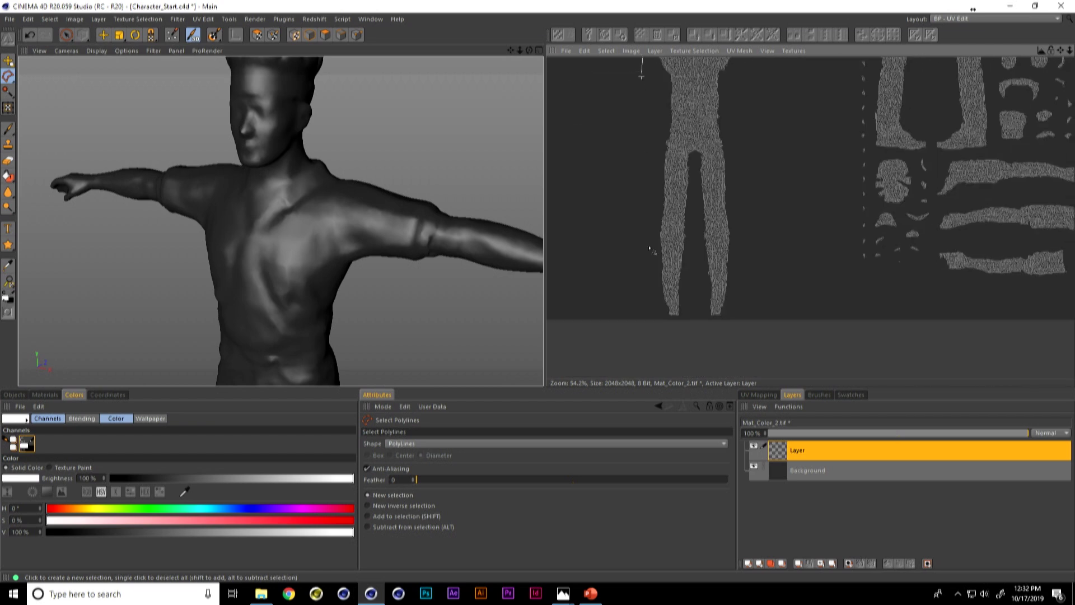
{"action": "left_click", "coordinate": [639, 315]}
- Close the polyline around the shoulders and upper torso, then fill it white
{"action": "middle_click_drag", "start_coordinate": [775, 217], "coordinate": [769, 285]}
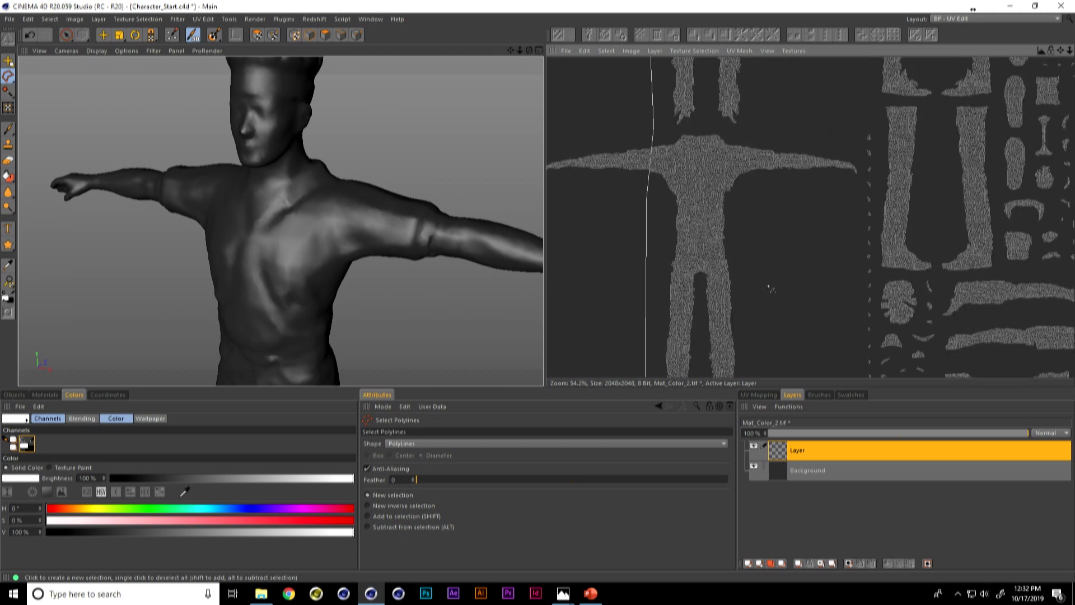
{"action": "middle_click_drag", "start_coordinate": [782, 146], "coordinate": [775, 233]}
{"action": "scroll", "coordinate": [777, 158], "scroll_direction": "up", "scroll_amount": 1}
{"action": "middle_click_drag", "start_coordinate": [759, 115], "coordinate": [764, 200]}
{"action": "left_click", "coordinate": [778, 175]}
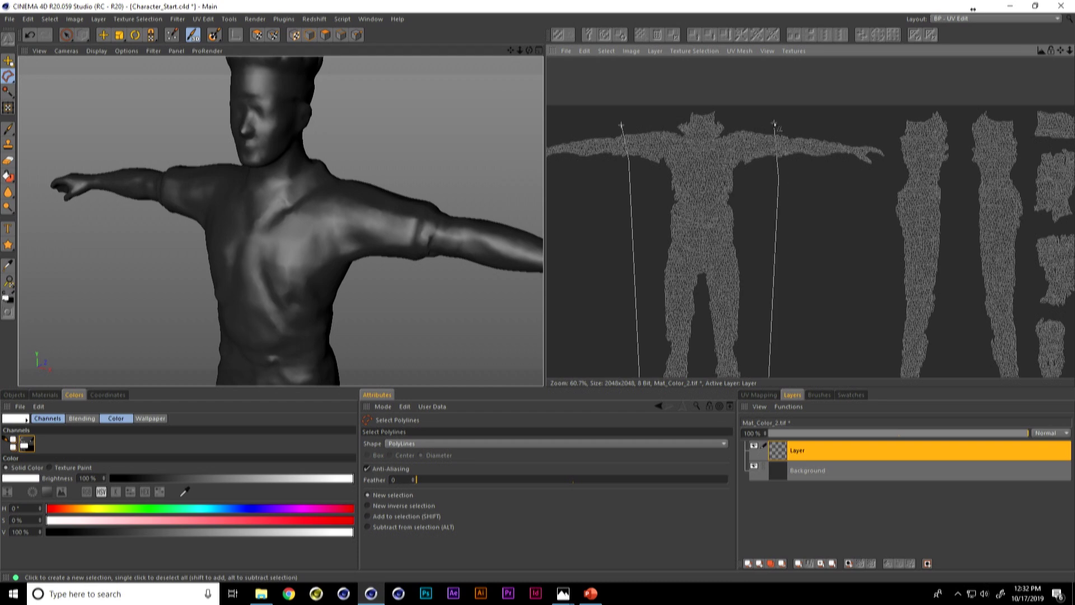
{"action": "scroll", "coordinate": [745, 112], "scroll_direction": "up", "scroll_amount": 3}
{"action": "middle_click_drag", "start_coordinate": [805, 150], "coordinate": [854, 147]}
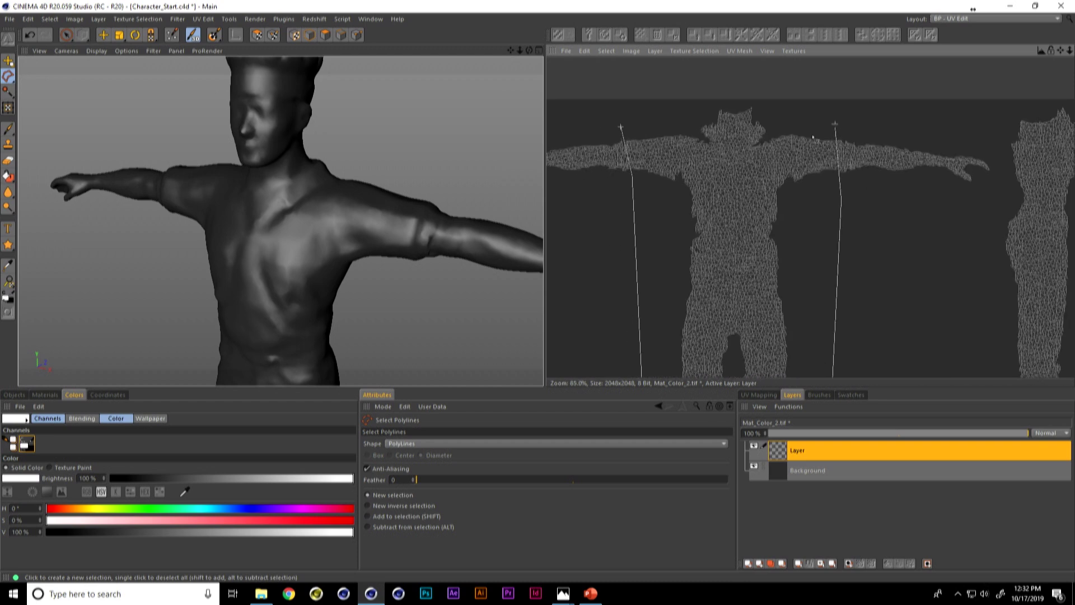
{"action": "left_click", "coordinate": [770, 124]}
{"action": "scroll", "coordinate": [715, 120], "scroll_direction": "up", "scroll_amount": 2}
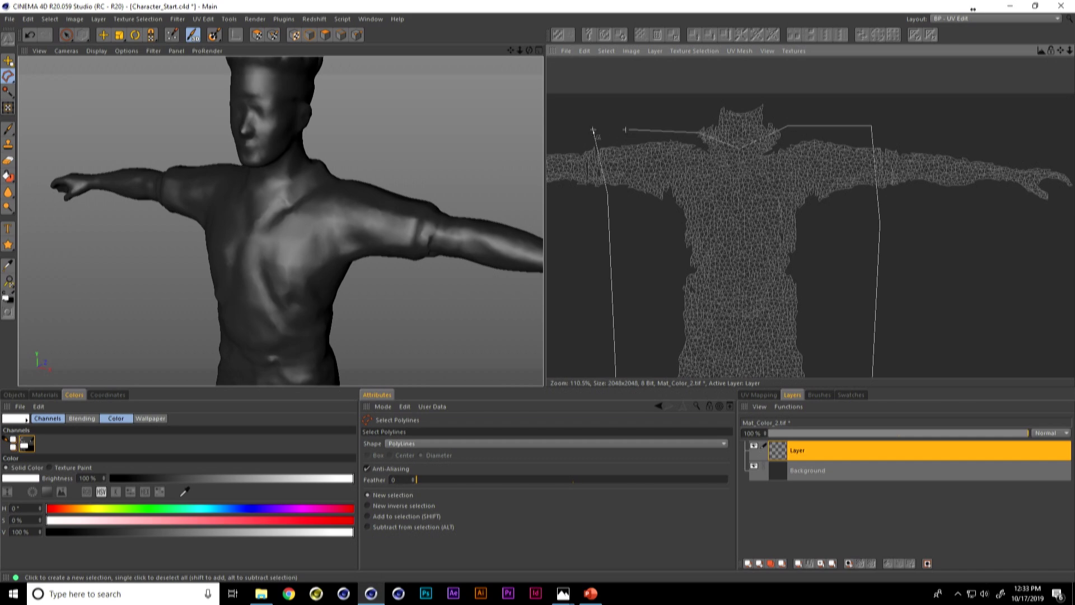
{"action": "left_click", "coordinate": [593, 130]}
{"action": "scroll", "coordinate": [799, 177], "scroll_direction": "down", "scroll_amount": 4}
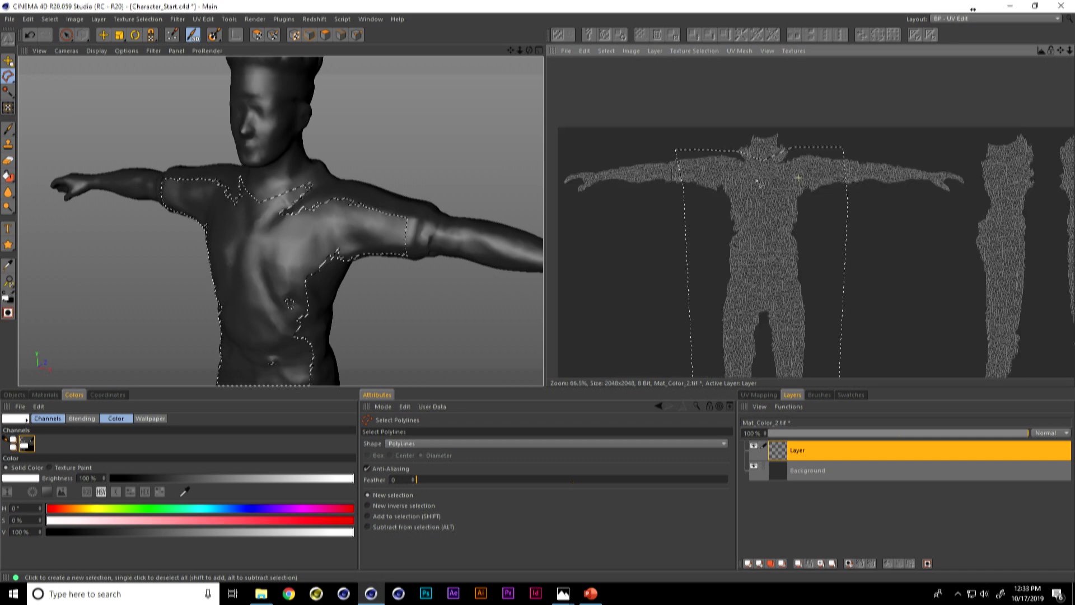
{"action": "scroll", "coordinate": [798, 178], "scroll_direction": "down", "scroll_amount": 4}
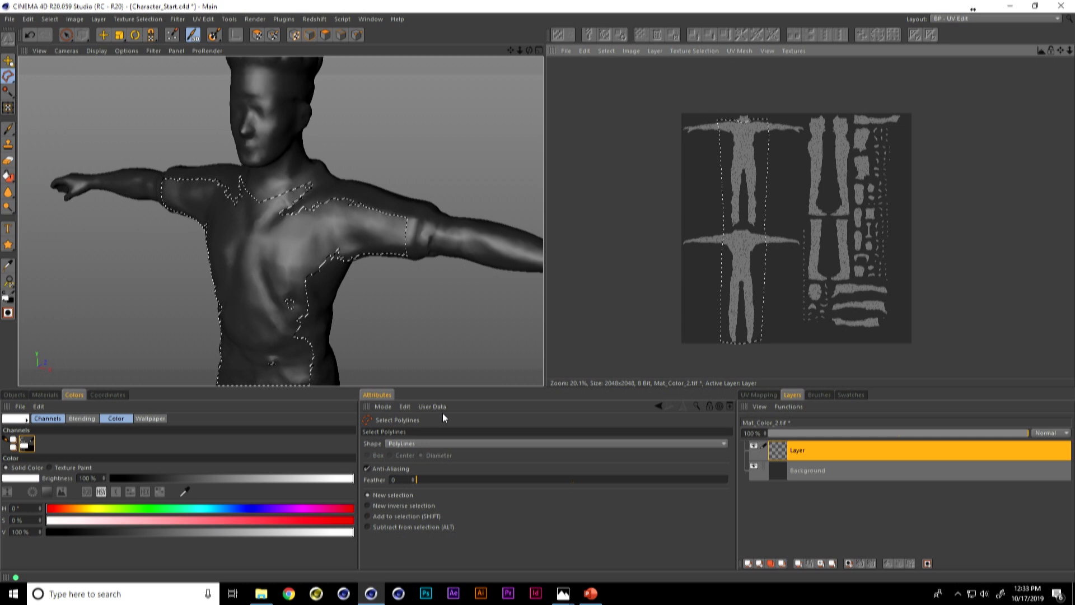
{"action": "left_click", "coordinate": [9, 177]}
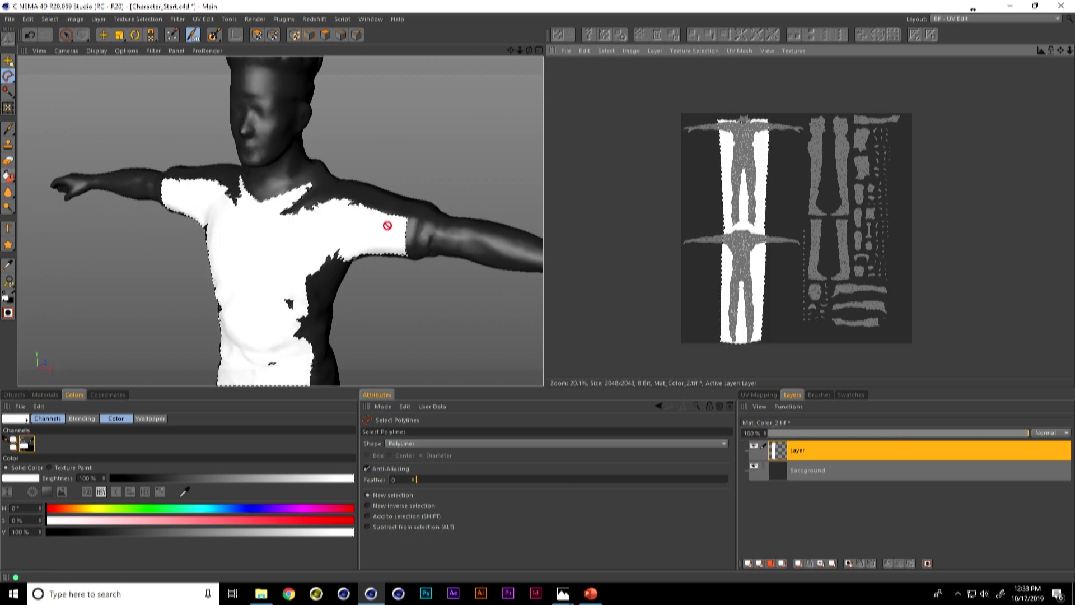
- Start a polyline outline around the lower leg UV islands
{"action": "scroll", "coordinate": [252, 283], "scroll_direction": "down", "scroll_amount": 5}
{"action": "left_click_drag", "start_coordinate": [252, 283], "coordinate": [296, 293], "text": "alt"}
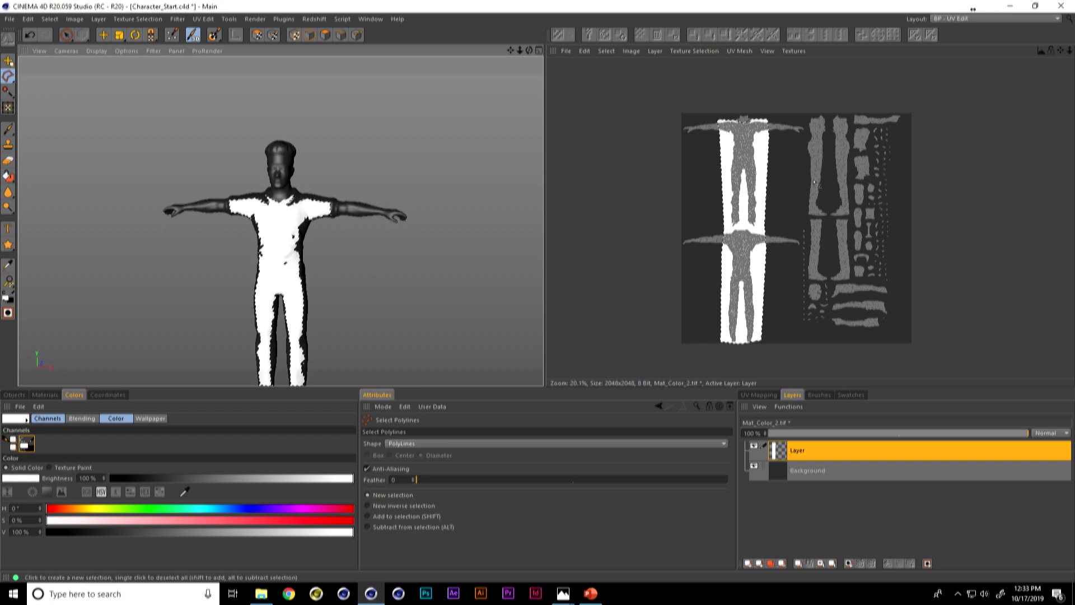
{"action": "scroll", "coordinate": [877, 137], "scroll_direction": "up", "scroll_amount": 5}
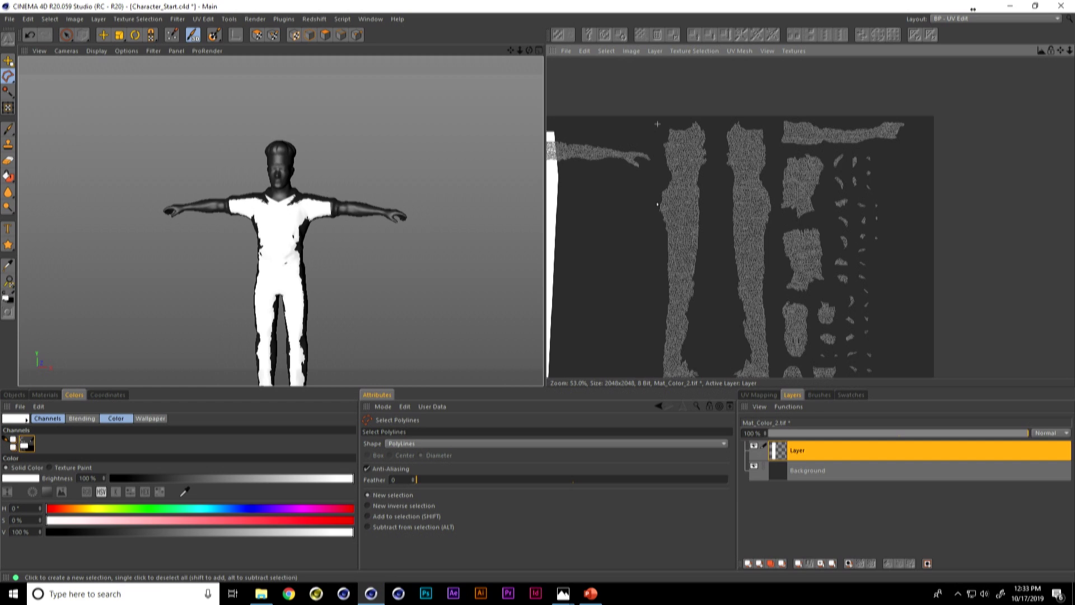
{"action": "middle_click_drag", "start_coordinate": [663, 300], "coordinate": [649, 226], "text": "alt"}
{"action": "scroll", "coordinate": [651, 257], "scroll_direction": "up", "scroll_amount": 4}
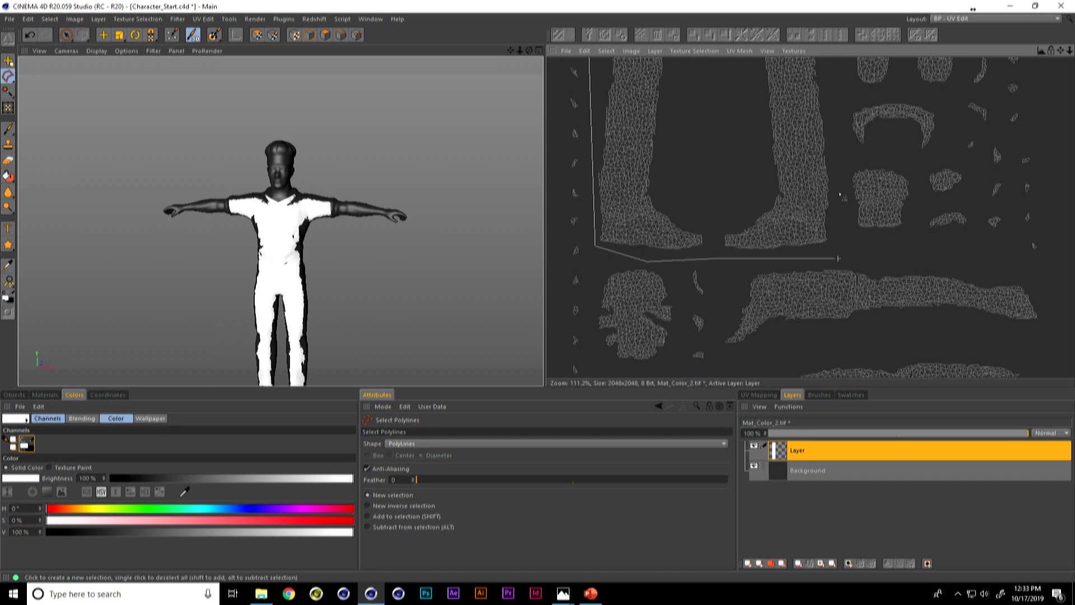
{"action": "left_click", "coordinate": [836, 219]}
{"action": "middle_click_drag", "start_coordinate": [836, 219], "coordinate": [823, 311], "text": "alt"}
{"action": "left_click", "coordinate": [833, 149]}
{"action": "middle_click_drag", "start_coordinate": [828, 138], "coordinate": [819, 300], "text": "alt"}
{"action": "middle_click_drag", "start_coordinate": [815, 109], "coordinate": [811, 280], "text": "alt"}
{"action": "middle_click_drag", "start_coordinate": [821, 84], "coordinate": [817, 172], "text": "alt"}
- Close the leg outline up to the texture's top and fill it white for the trousers
{"action": "left_click", "coordinate": [829, 187]}
{"action": "scroll", "coordinate": [829, 134], "scroll_direction": "up", "scroll_amount": 1}
{"action": "middle_click_drag", "start_coordinate": [829, 124], "coordinate": [814, 281], "text": "alt"}
{"action": "left_click", "coordinate": [811, 177]}
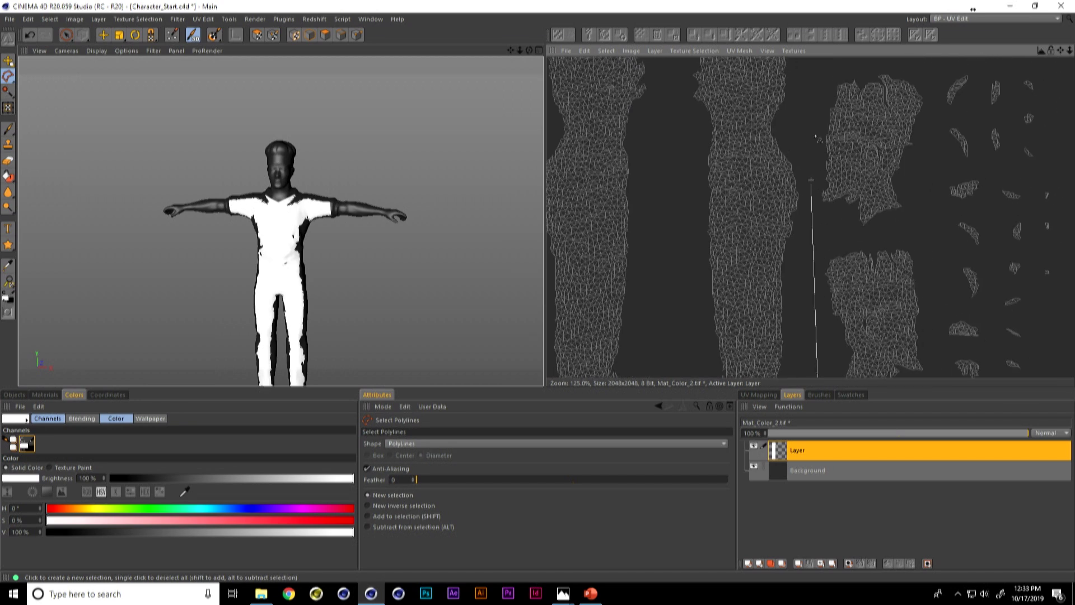
{"action": "middle_click_drag", "start_coordinate": [806, 85], "coordinate": [806, 232], "text": "alt"}
{"action": "left_click", "coordinate": [799, 133]}
{"action": "middle_click_drag", "start_coordinate": [799, 133], "coordinate": [841, 130]}
{"action": "double_click", "coordinate": [650, 144]}
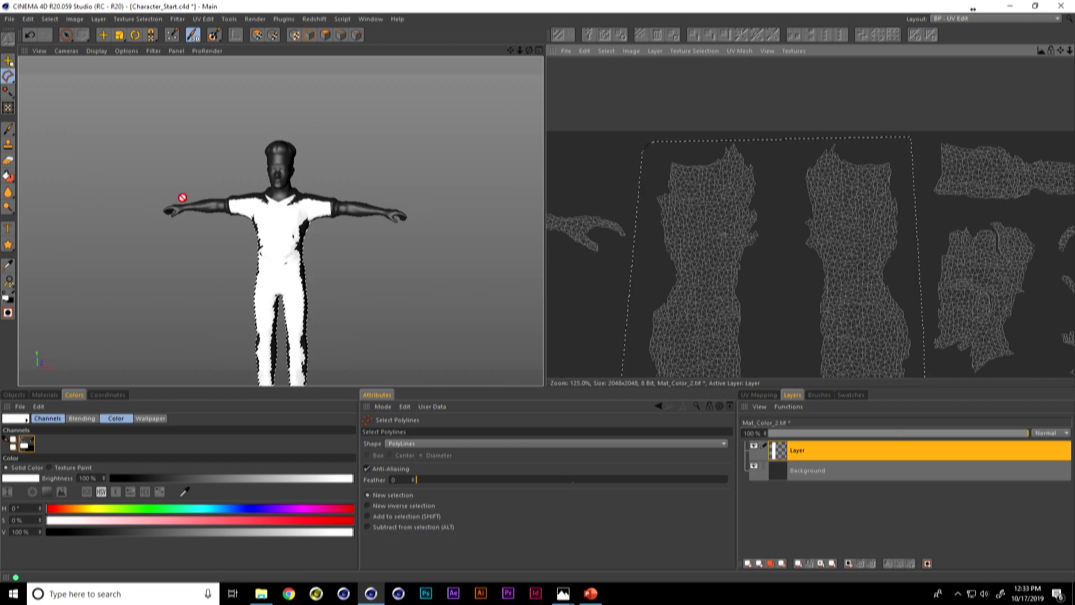
{"action": "left_click", "coordinate": [8, 177]}
{"action": "left_click", "coordinate": [280, 235]}
- Clear the old selection and outline the first shoulder piece's UV island
{"action": "mouse_move", "coordinate": [224, 244]}
{"action": "left_mouse_down", "text": "alt"}
{"action": "mouse_move", "coordinate": [480, 233]}
{"action": "mouse_move", "coordinate": [358, 259]}
{"action": "mouse_move", "coordinate": [228, 223]}
{"action": "left_mouse_up", "text": "alt"}
{"action": "scroll", "coordinate": [234, 242], "scroll_direction": "up", "scroll_amount": 5}
{"action": "scroll", "coordinate": [234, 242], "scroll_direction": "down", "scroll_amount": 5}
{"action": "middle_click_drag", "start_coordinate": [769, 170], "coordinate": [723, 141]}
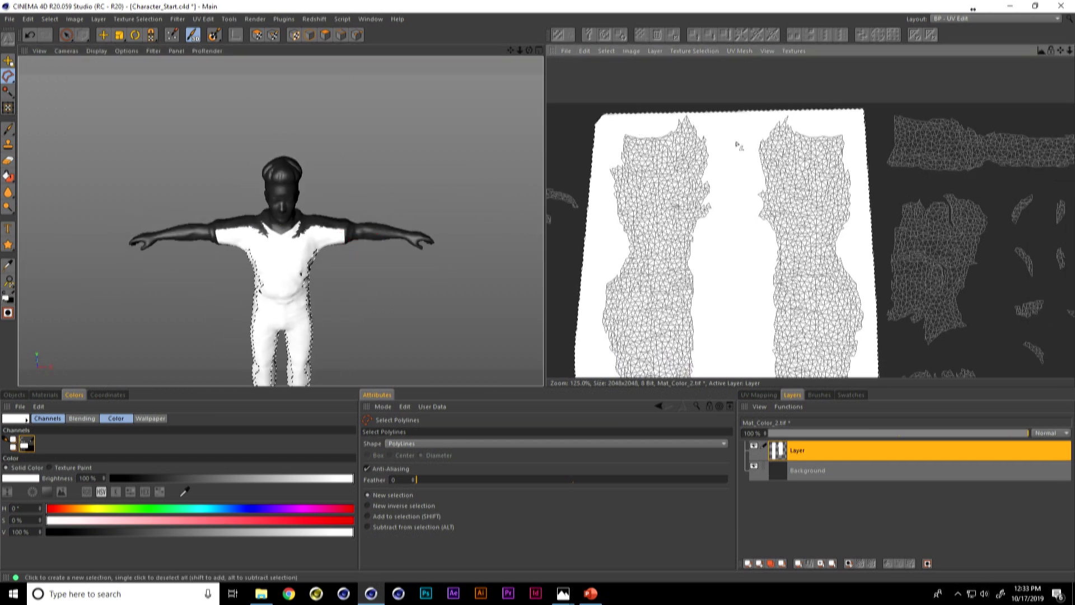
{"action": "scroll", "coordinate": [771, 135], "scroll_direction": "down", "scroll_amount": 5}
{"action": "middle_click_drag", "start_coordinate": [843, 119], "coordinate": [752, 129], "text": "alt"}
{"action": "scroll", "coordinate": [751, 129], "scroll_direction": "up", "scroll_amount": 4}
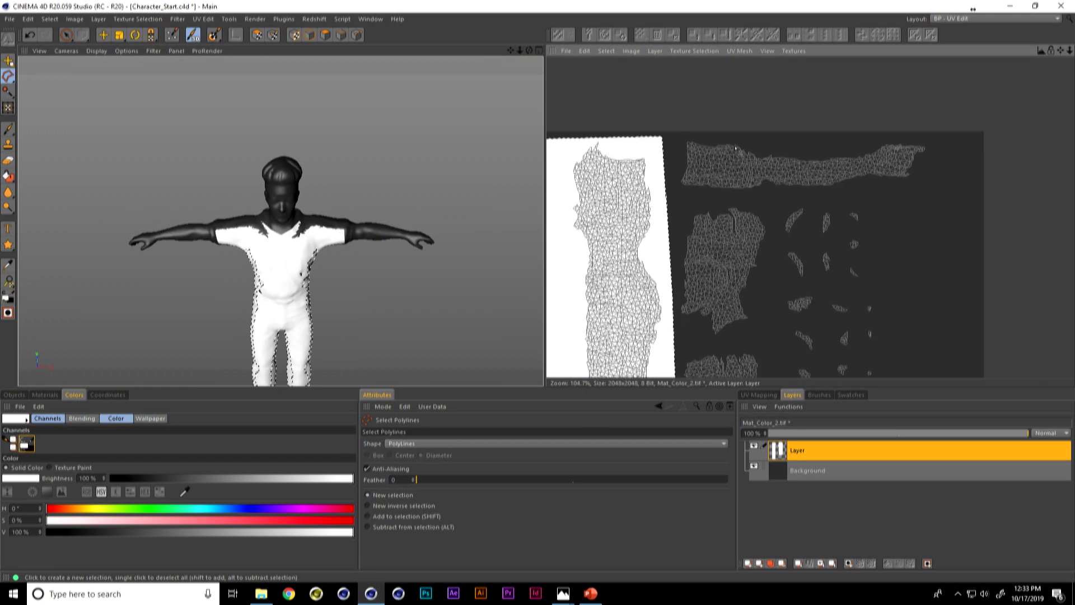
{"action": "left_click", "coordinate": [746, 139]}
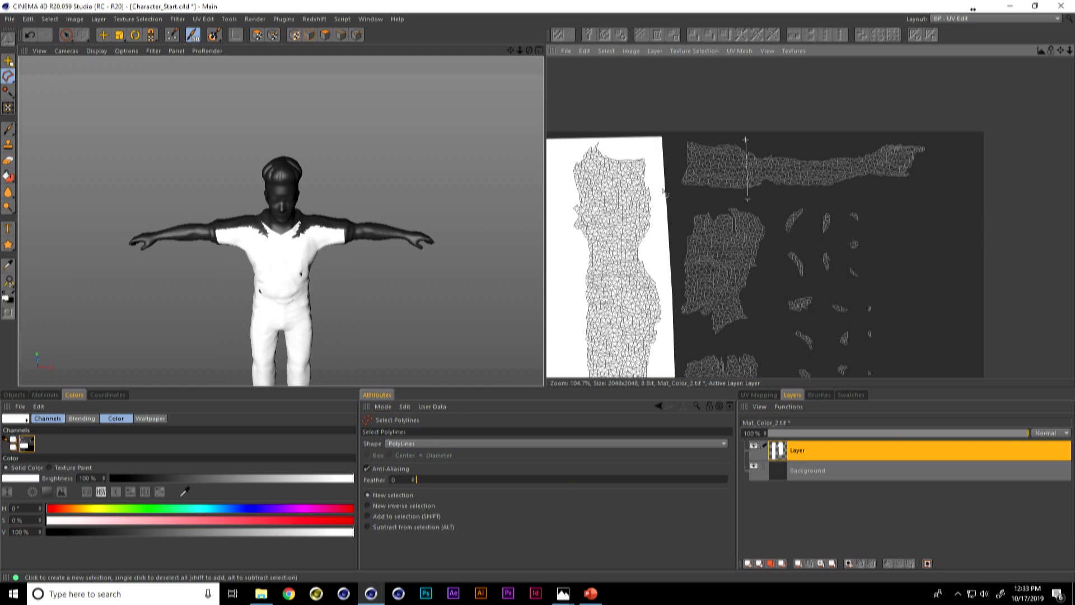
{"action": "left_click", "coordinate": [746, 139]}
{"action": "scroll", "coordinate": [776, 181], "scroll_direction": "down", "scroll_amount": 4}
{"action": "middle_click_drag", "start_coordinate": [734, 314], "coordinate": [660, 138], "text": "alt"}
{"action": "middle_click_drag", "start_coordinate": [655, 311], "coordinate": [712, 140], "text": "alt"}
{"action": "scroll", "coordinate": [712, 224], "scroll_direction": "up", "scroll_amount": 4}
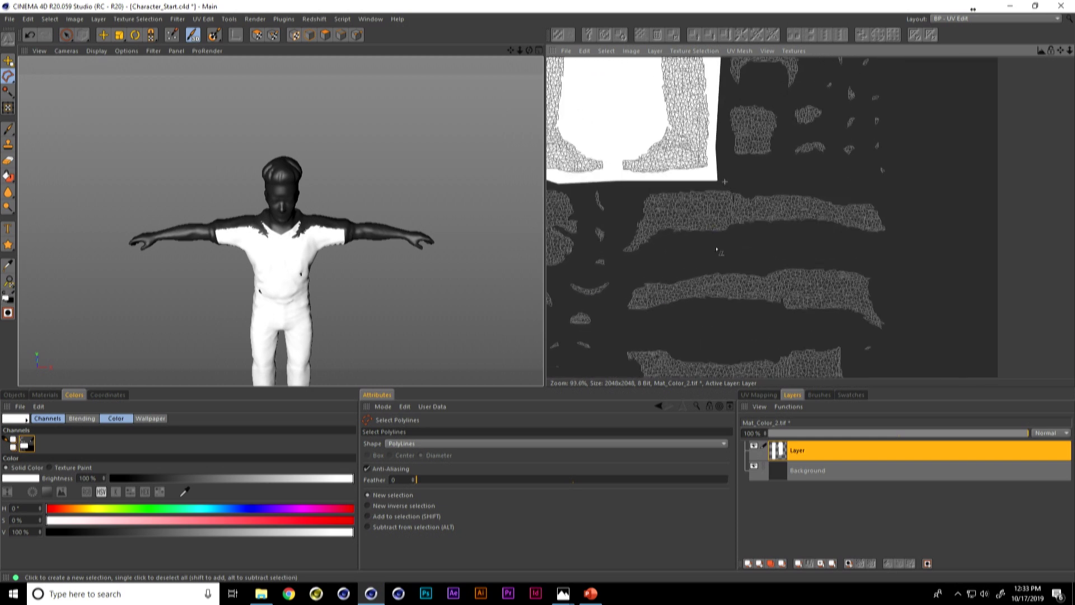
{"action": "double_click", "coordinate": [725, 182]}
- Outline the second and third shoulder pieces and fill all three selections white
{"action": "middle_click_drag", "start_coordinate": [797, 260], "coordinate": [768, 172], "text": "alt"}
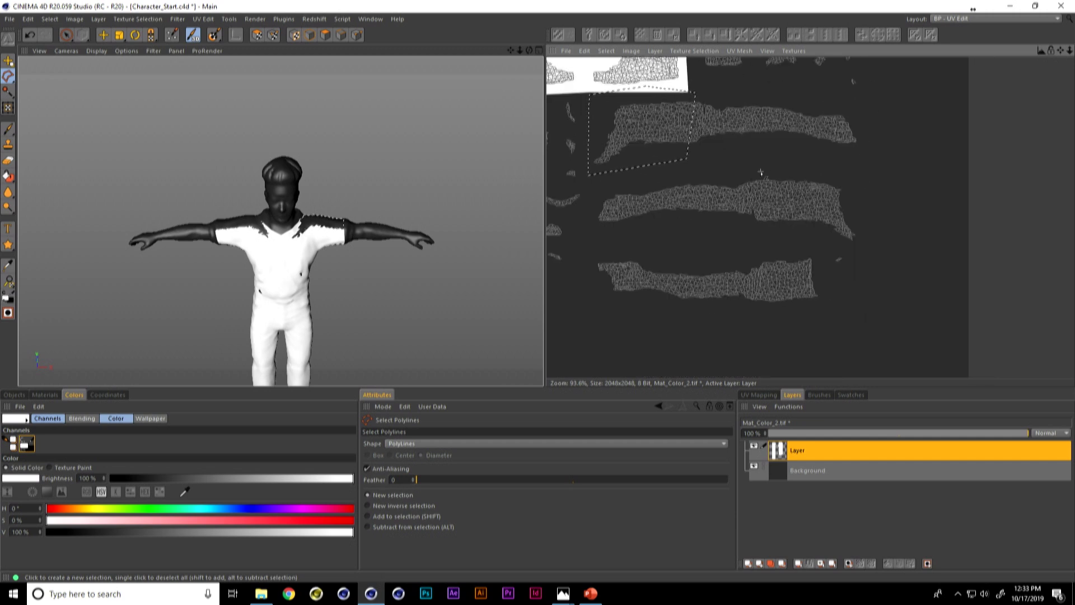
{"action": "left_click", "coordinate": [764, 242]}
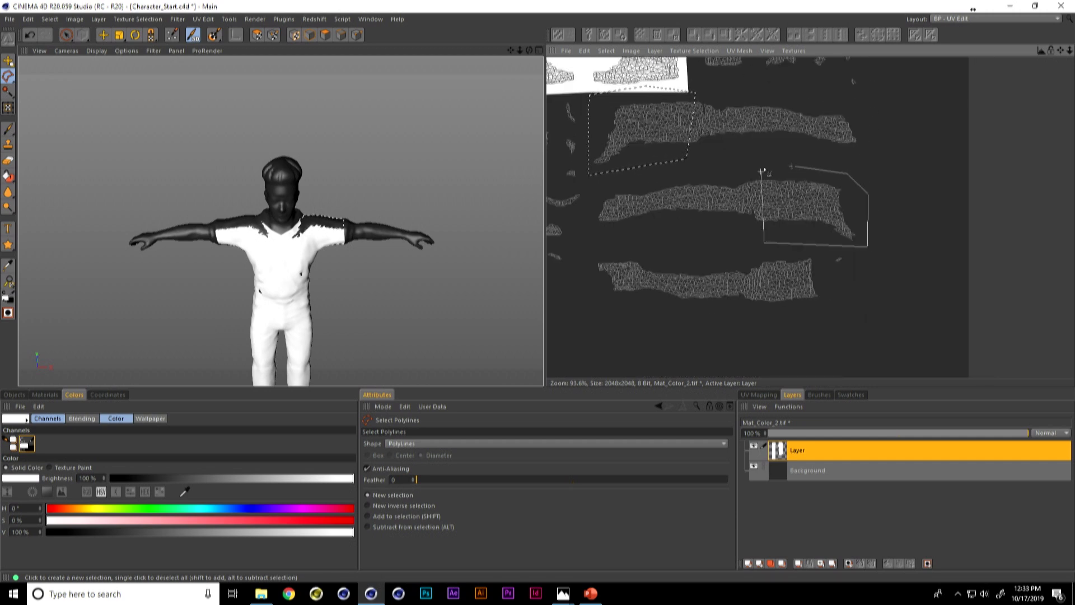
{"action": "left_click", "coordinate": [760, 169]}
{"action": "left_click", "coordinate": [751, 258]}
{"action": "left_click", "coordinate": [829, 297]}
{"action": "left_click", "coordinate": [821, 251]}
{"action": "left_click", "coordinate": [751, 257]}
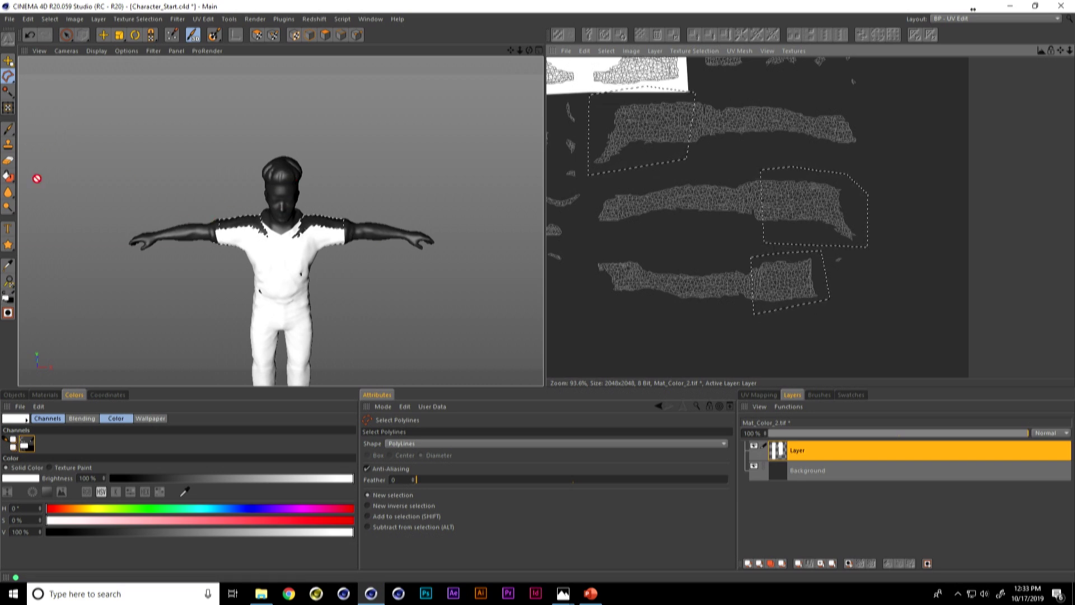
{"action": "left_click", "coordinate": [9, 178]}
{"action": "left_click_drag", "start_coordinate": [228, 193], "coordinate": [250, 254], "text": "alt"}
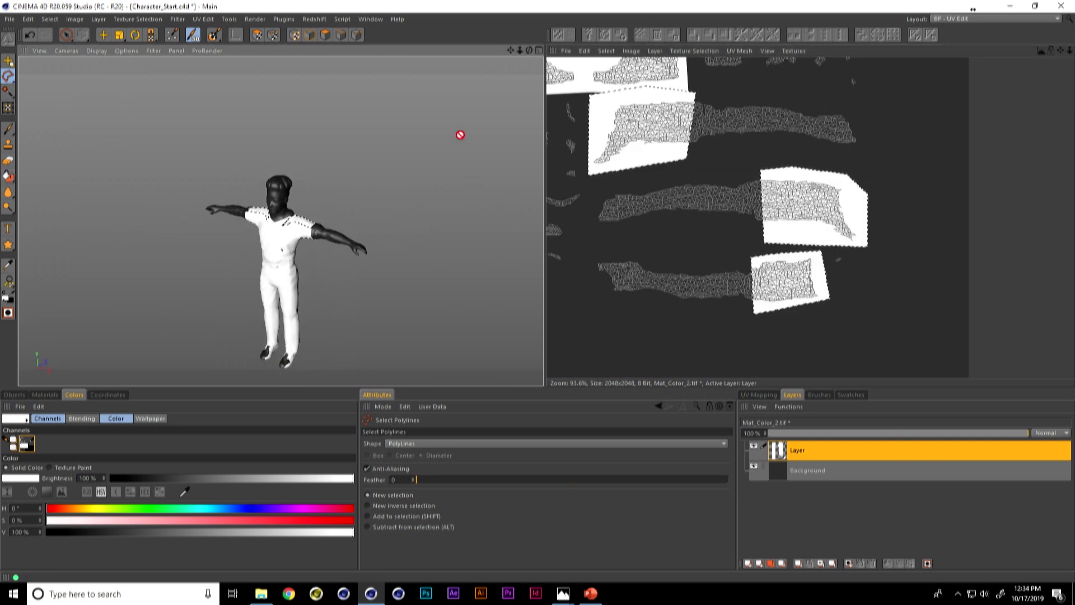
{"action": "right_click_drag", "start_coordinate": [257, 220], "coordinate": [302, 259], "text": "alt"}
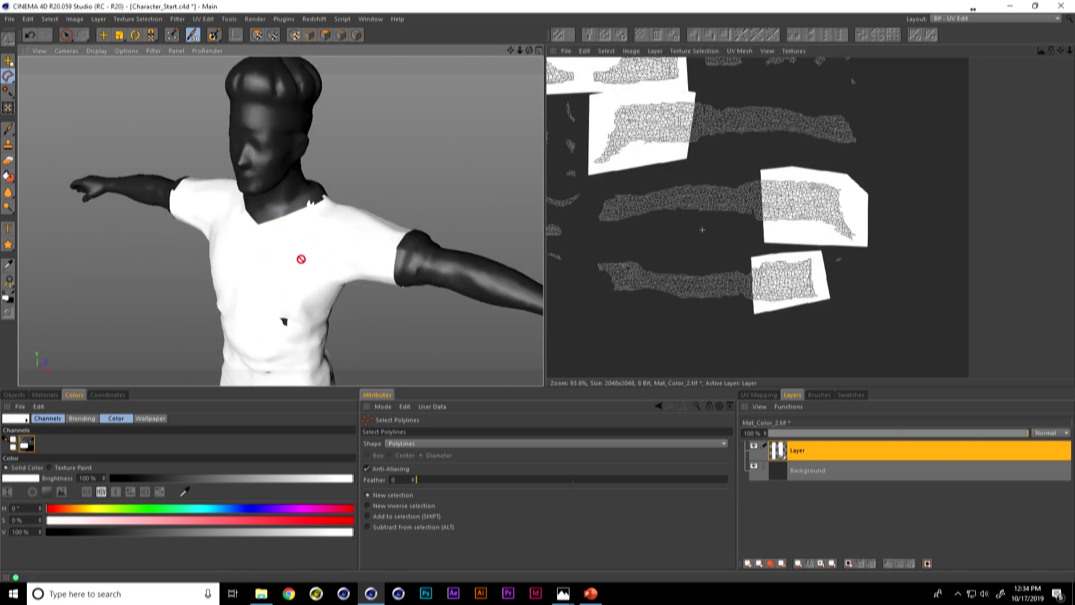
{"action": "left_click_drag", "start_coordinate": [301, 259], "coordinate": [322, 262], "text": "alt"}
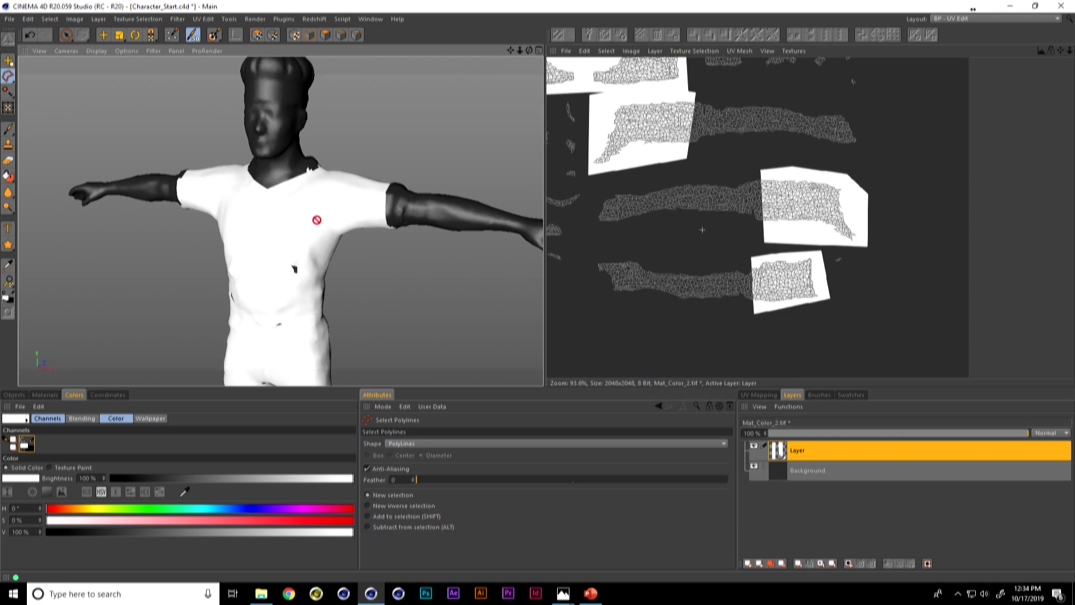
- Switch to the Brush tool and frame the left sleeve edge in the viewport
{"action": "left_click", "coordinate": [8, 129]}
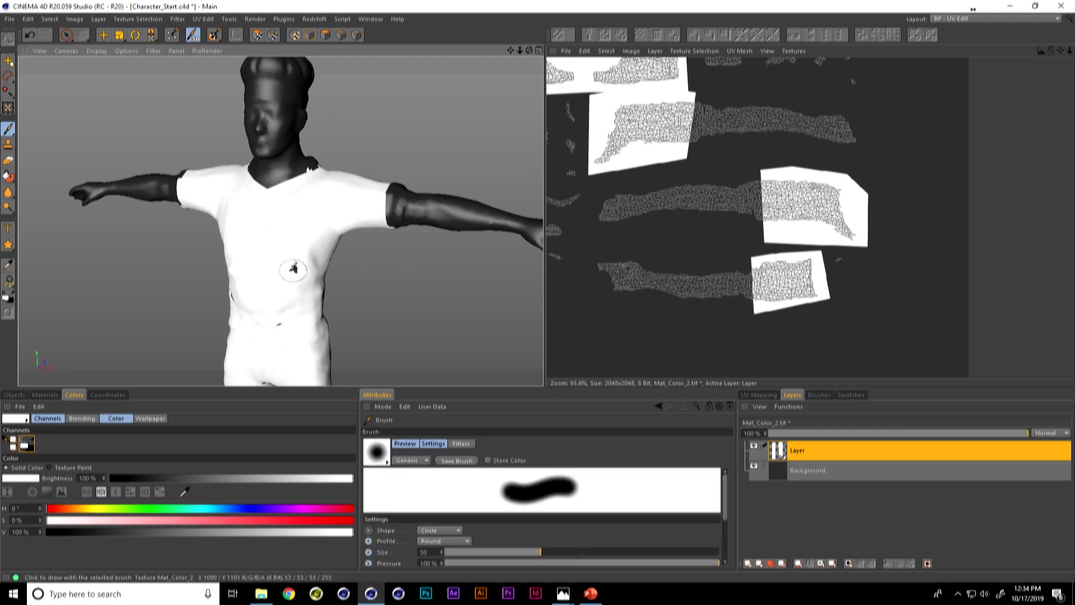
{"action": "left_click_drag", "start_coordinate": [287, 259], "coordinate": [300, 256], "text": "alt"}
{"action": "right_click_drag", "start_coordinate": [320, 258], "coordinate": [295, 240], "text": "alt"}
{"action": "left_click_drag", "start_coordinate": [295, 240], "coordinate": [259, 229], "text": "alt"}
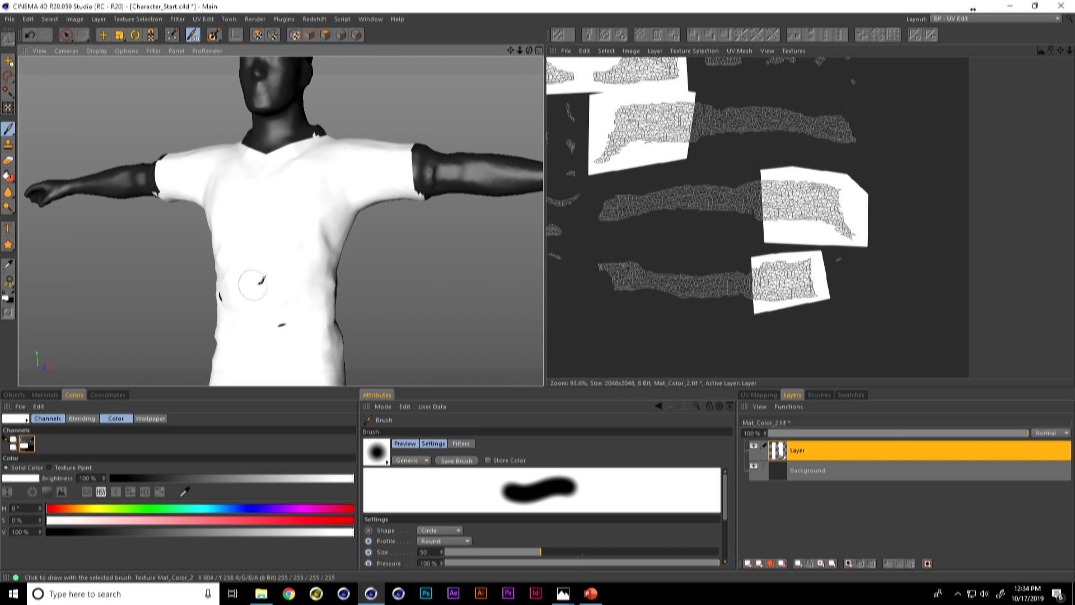
{"action": "scroll", "coordinate": [255, 282], "scroll_direction": "down", "scroll_amount": 2}
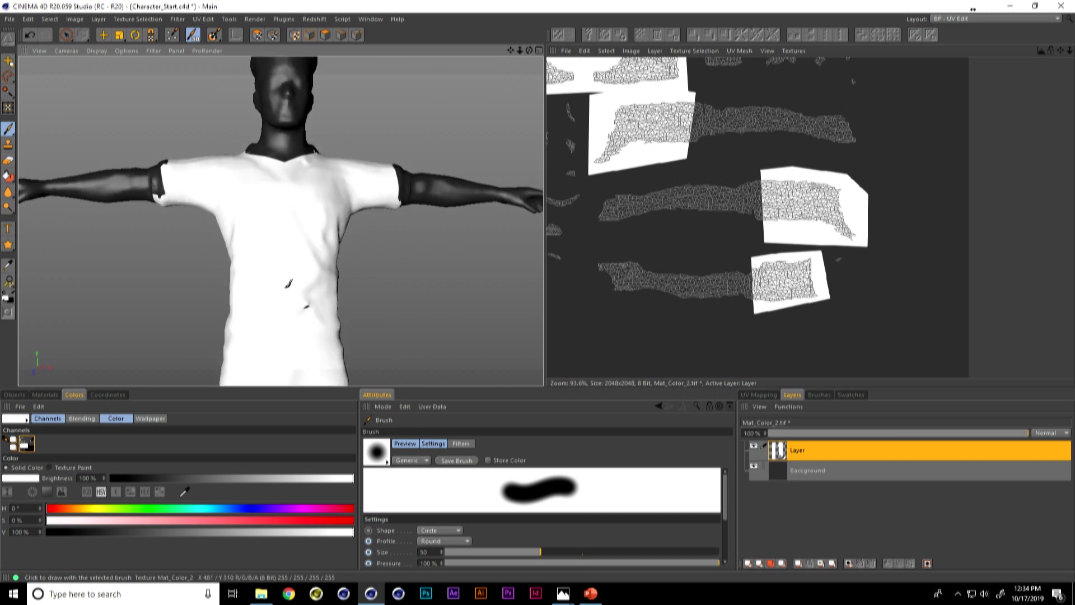
{"action": "left_click_drag", "start_coordinate": [255, 197], "coordinate": [321, 197], "text": "alt"}
{"action": "scroll", "coordinate": [217, 221], "scroll_direction": "up", "scroll_amount": 3}
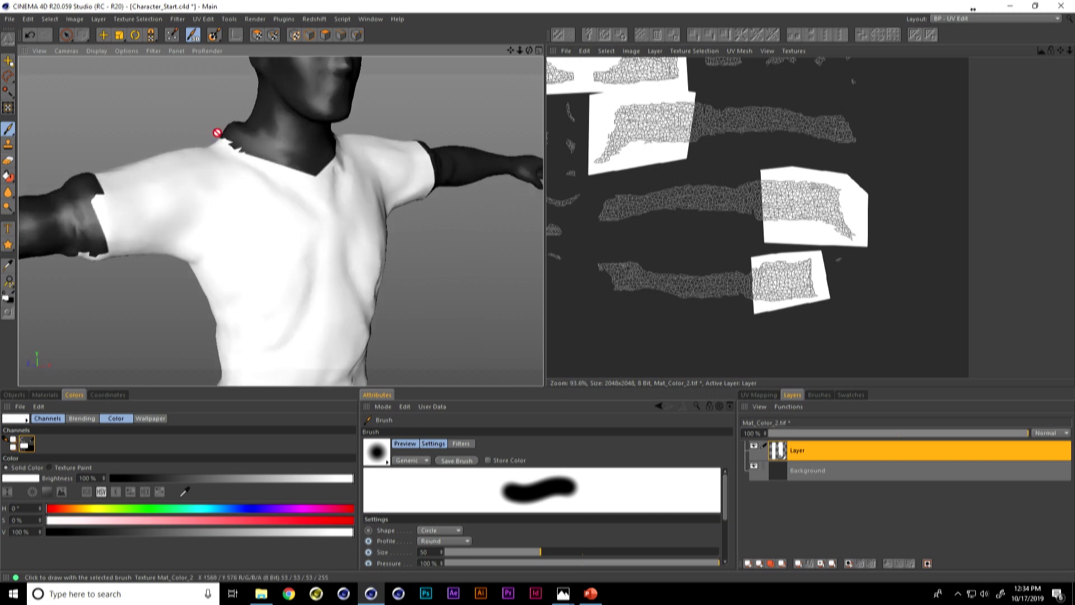
{"action": "scroll", "coordinate": [154, 209], "scroll_direction": "down", "scroll_amount": 1}
{"action": "mouse_move", "coordinate": [149, 208]}
{"action": "middle_mouse_down", "text": "alt"}
{"action": "mouse_move", "coordinate": [311, 227]}
{"action": "mouse_move", "coordinate": [154, 187]}
{"action": "middle_mouse_up", "text": "alt"}
{"action": "scroll", "coordinate": [282, 223], "scroll_direction": "up", "scroll_amount": 5}
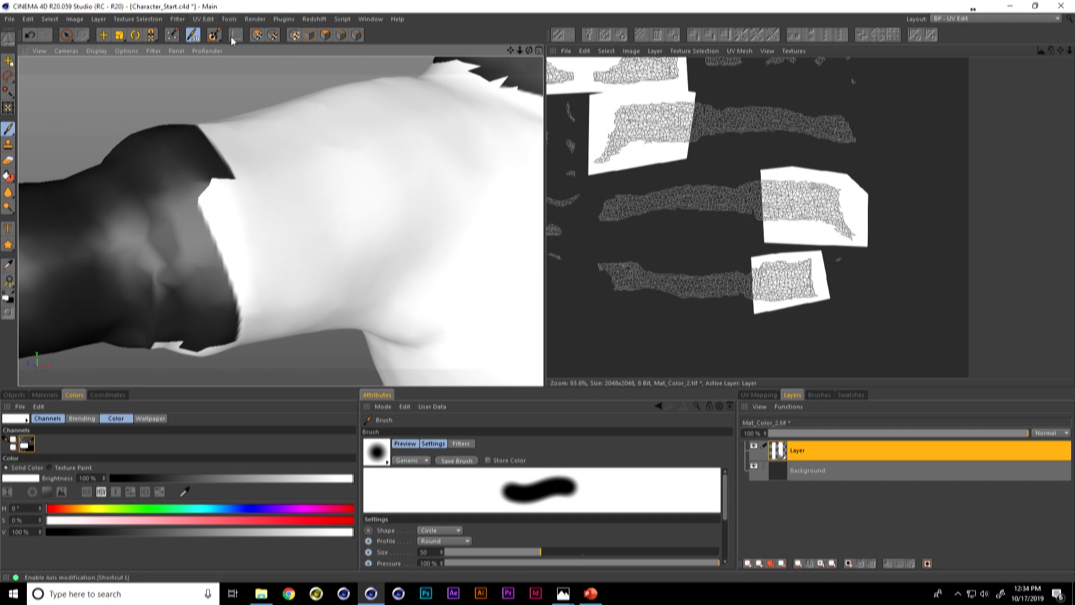
{"action": "left_click_drag", "start_coordinate": [312, 199], "coordinate": [307, 201], "text": "alt"}
{"action": "right_click_drag", "start_coordinate": [307, 202], "coordinate": [280, 202], "text": "alt"}
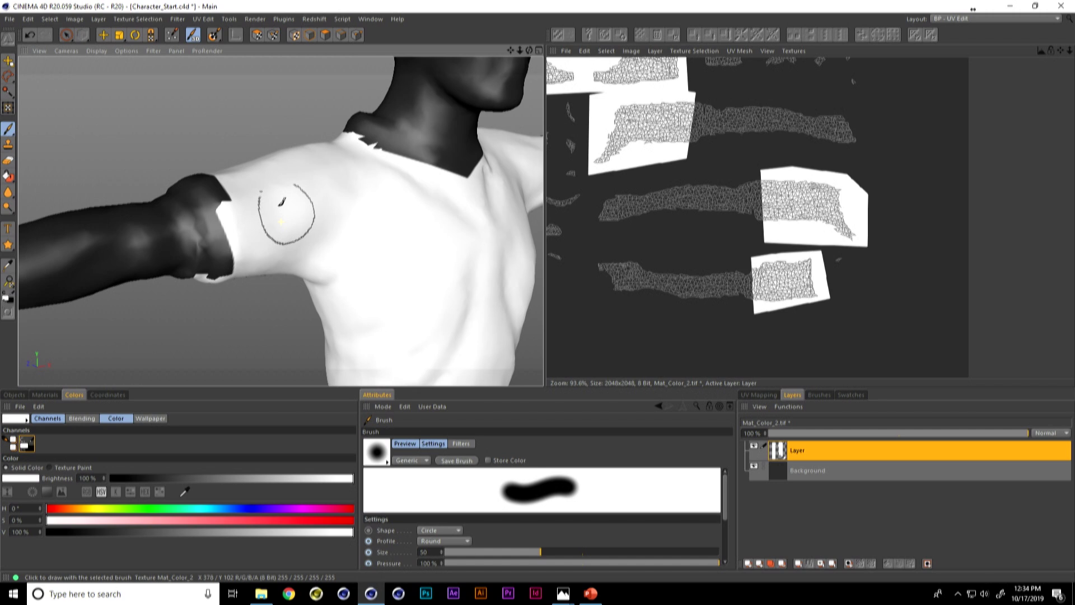
{"action": "left_click_drag", "start_coordinate": [228, 207], "coordinate": [233, 216], "text": "alt"}
- Paint white strokes over the gaps along the sleeve edge
{"action": "middle_click_drag", "start_coordinate": [234, 216], "coordinate": [295, 228], "text": "alt"}
{"action": "left_click_drag", "start_coordinate": [287, 240], "coordinate": [275, 224]}
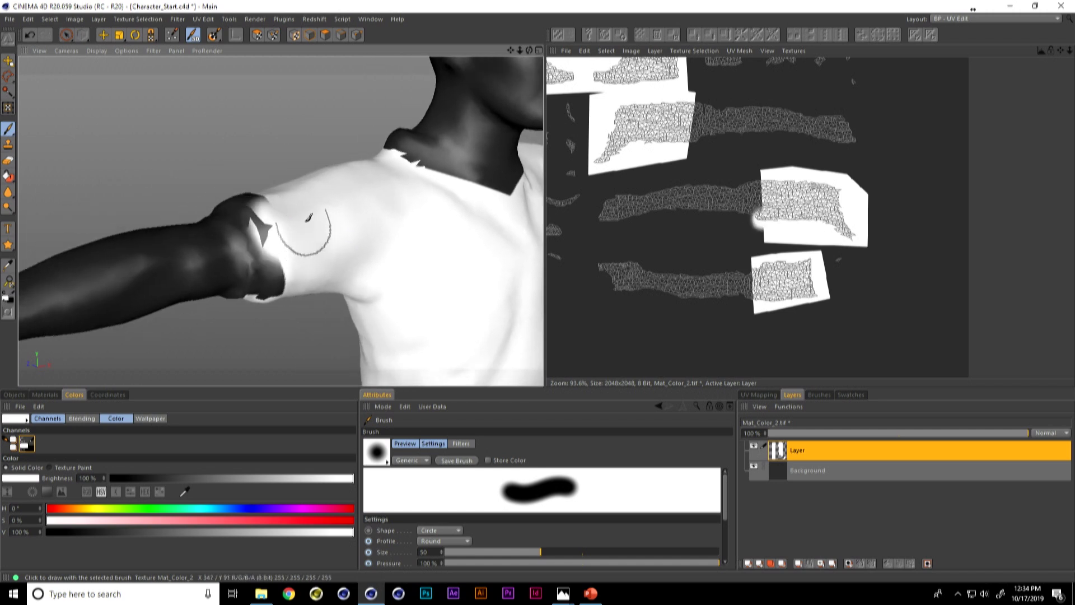
{"action": "scroll", "coordinate": [656, 248], "scroll_direction": "down", "scroll_amount": 5}
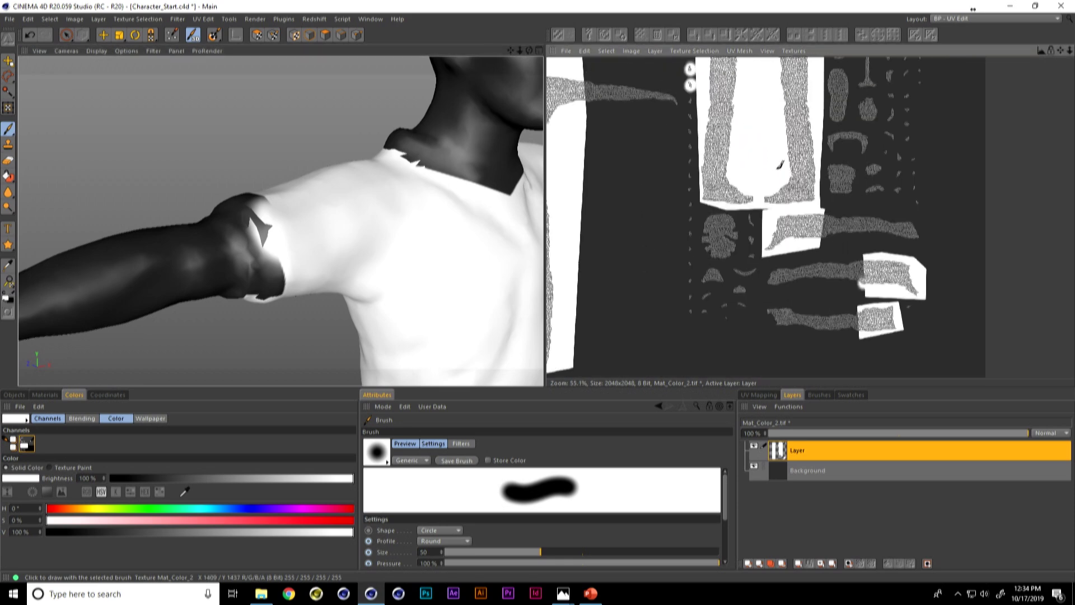
{"action": "middle_click_drag", "start_coordinate": [795, 159], "coordinate": [768, 214], "text": "alt"}
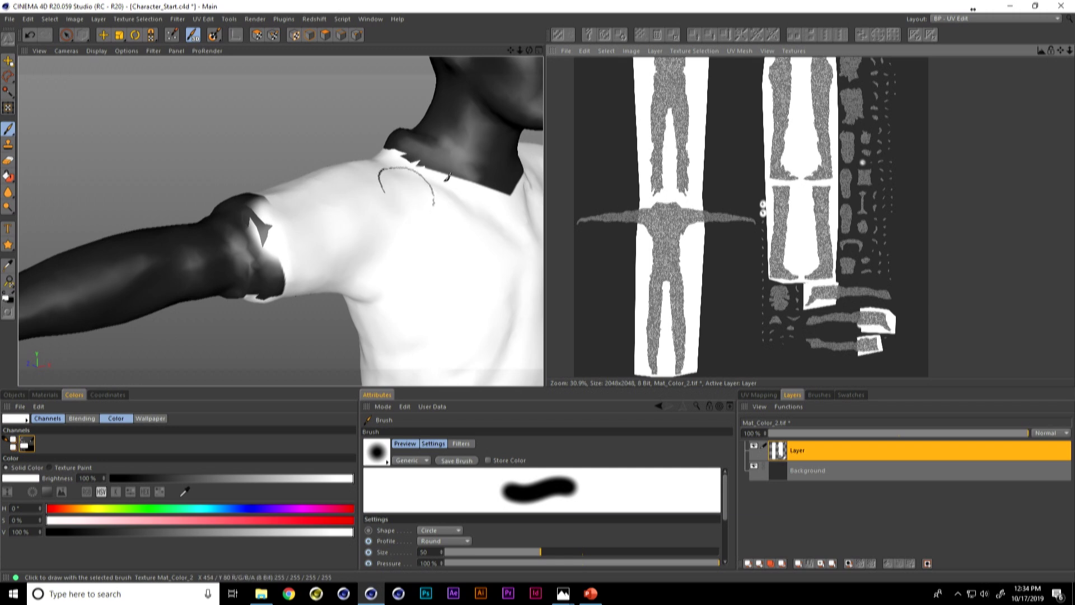
{"action": "scroll", "coordinate": [265, 222], "scroll_direction": "up", "scroll_amount": 5}
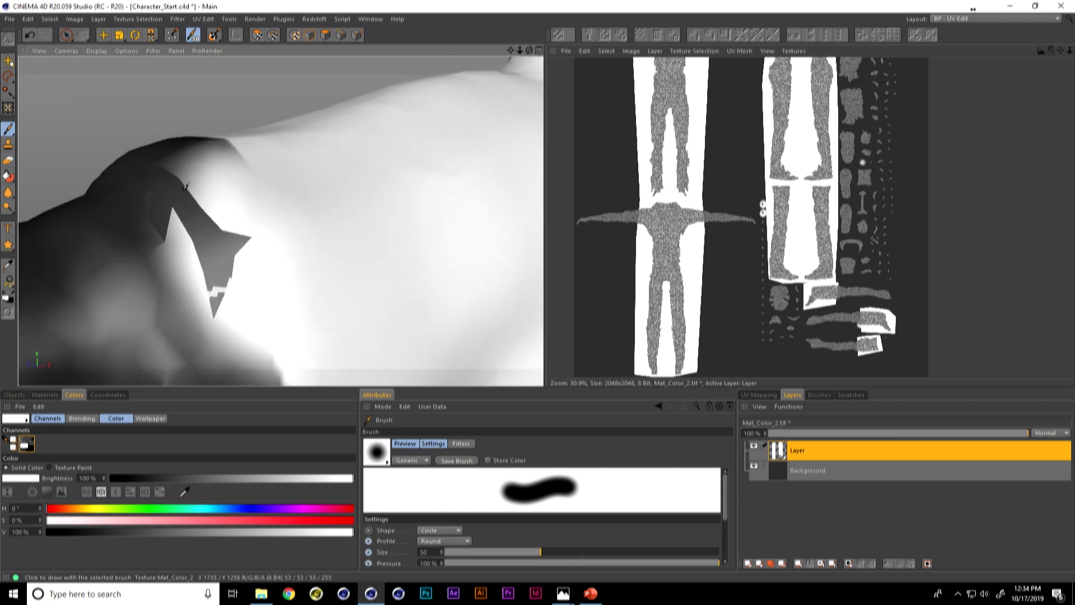
{"action": "scroll", "coordinate": [269, 241], "scroll_direction": "down", "scroll_amount": 5}
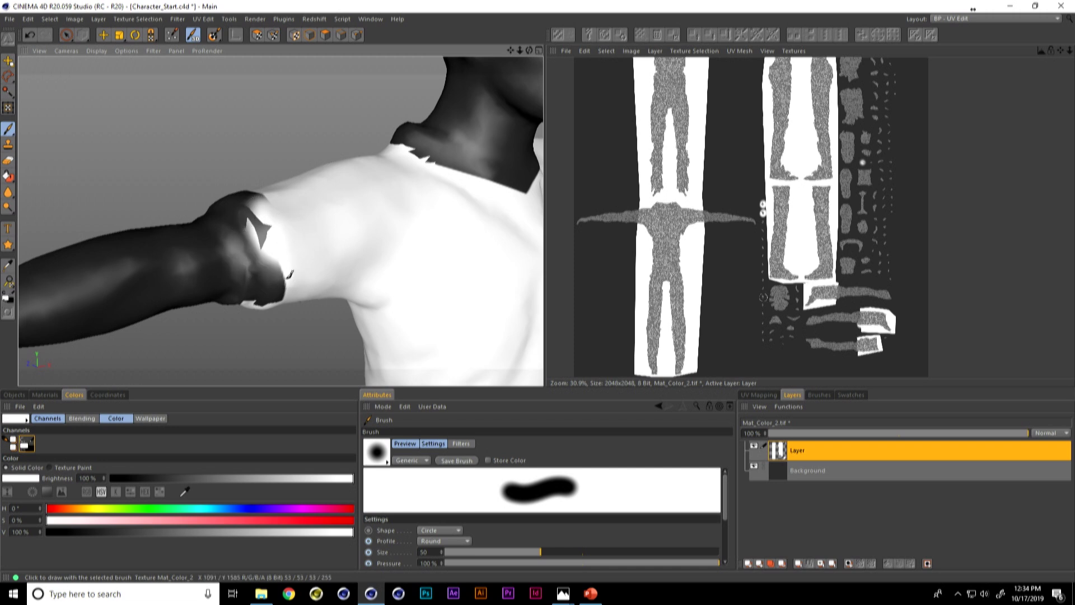
- With projection painting on, paint the dark shoulder notch white
{"action": "left_click", "coordinate": [212, 38]}
{"action": "left_click_drag", "start_coordinate": [255, 225], "coordinate": [251, 226], "text": "alt"}
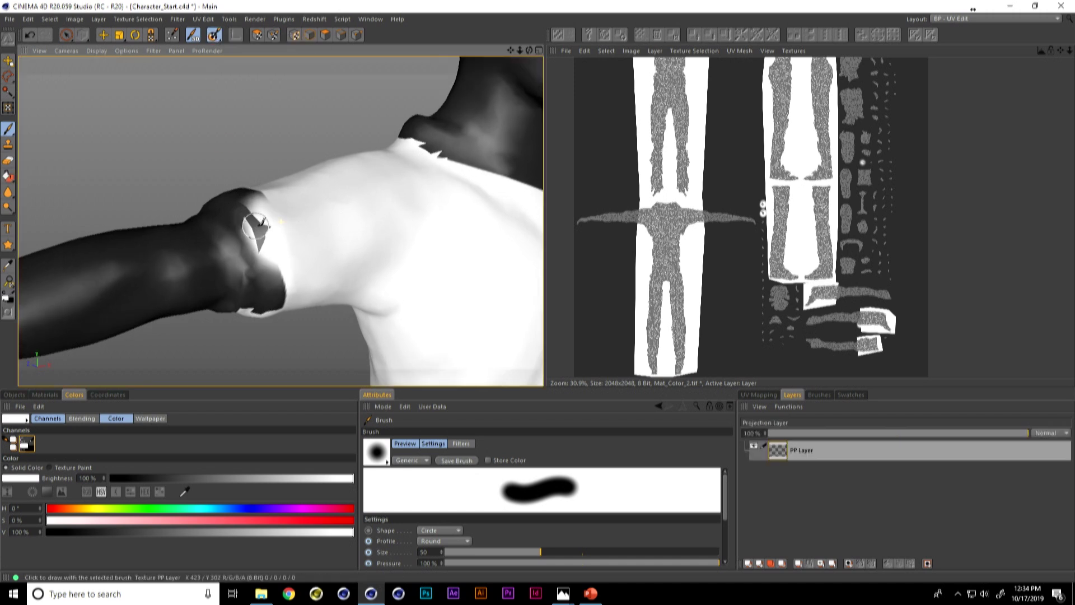
{"action": "right_click_drag", "start_coordinate": [251, 227], "coordinate": [248, 226], "text": "alt"}
{"action": "left_click_drag", "start_coordinate": [259, 193], "coordinate": [268, 242]}
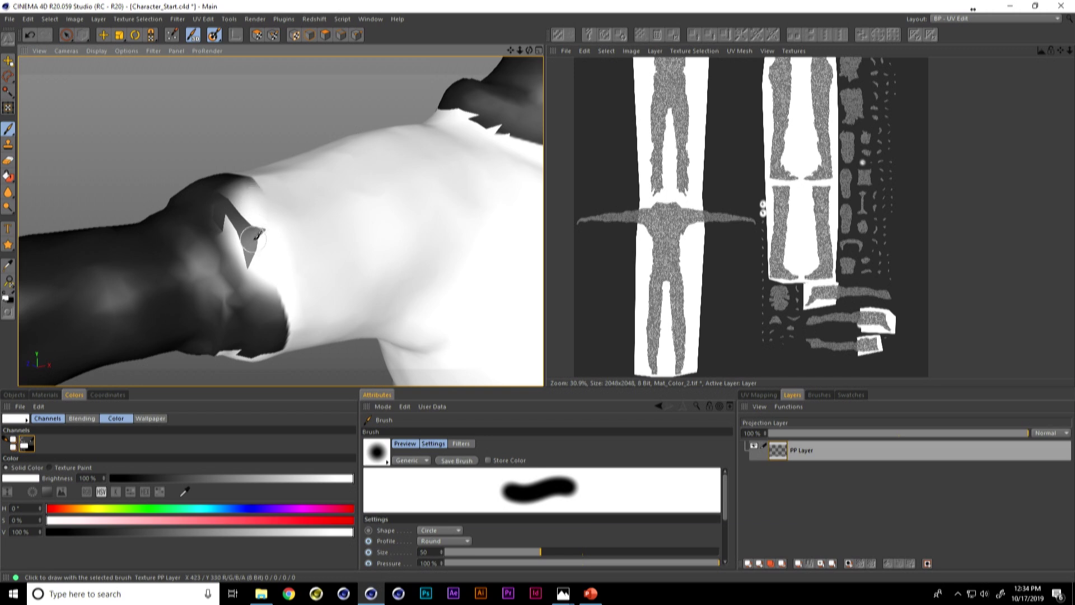
{"action": "mouse_move", "coordinate": [254, 240]}
{"action": "left_mouse_down"}
{"action": "mouse_move", "coordinate": [258, 230]}
{"action": "mouse_move", "coordinate": [253, 238]}
{"action": "left_mouse_up"}
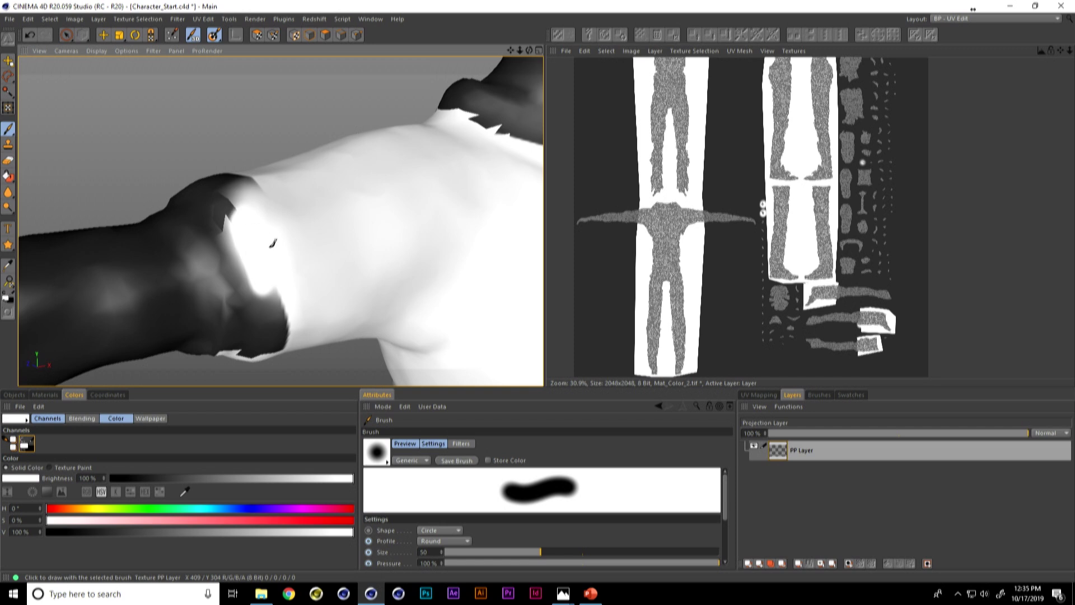
{"action": "mouse_move", "coordinate": [282, 287]}
{"action": "left_mouse_down"}
{"action": "mouse_move", "coordinate": [261, 314]}
{"action": "mouse_move", "coordinate": [294, 324]}
{"action": "left_mouse_up"}
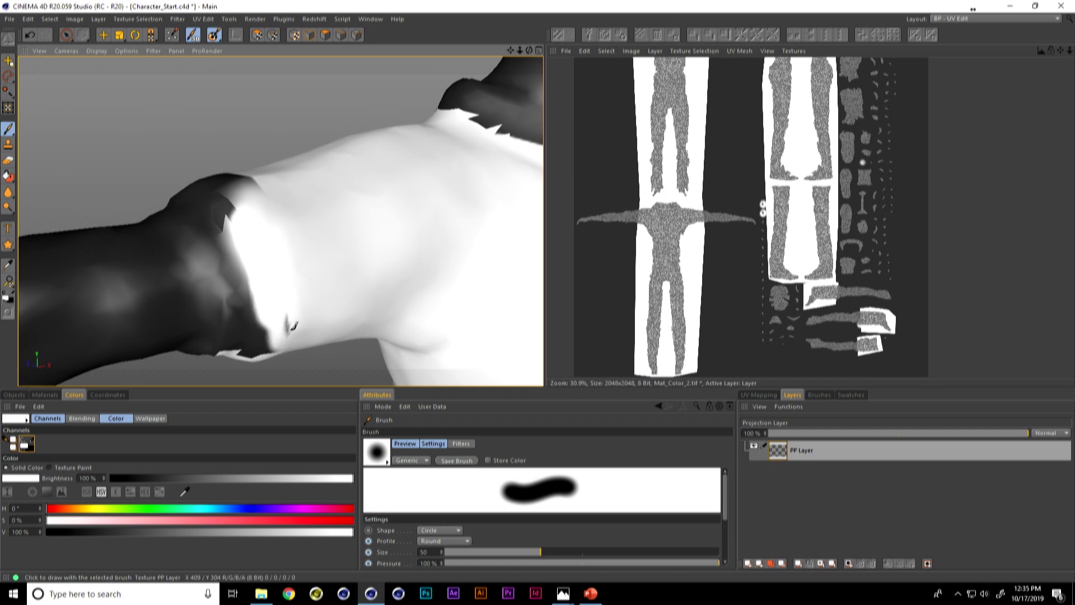
{"action": "left_click_drag", "start_coordinate": [281, 281], "coordinate": [225, 212]}
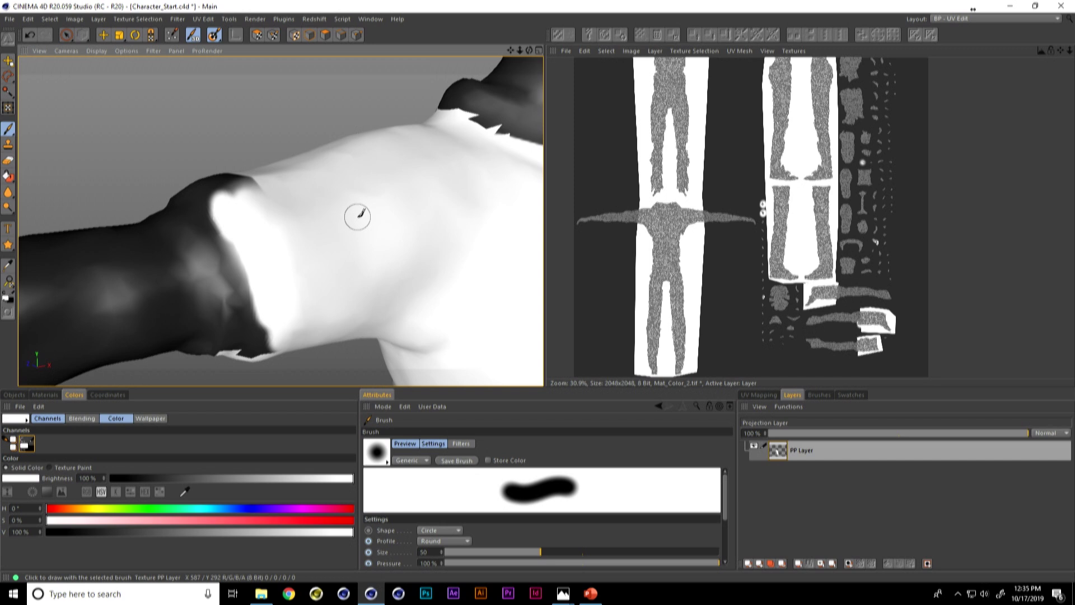
- Zoom out and show the full Mat_Color_2.tif UV sheet with its Layer and Background
{"action": "scroll", "coordinate": [357, 210], "scroll_direction": "down", "scroll_amount": 6}
{"action": "scroll", "coordinate": [263, 119], "scroll_direction": "down", "scroll_amount": 4}
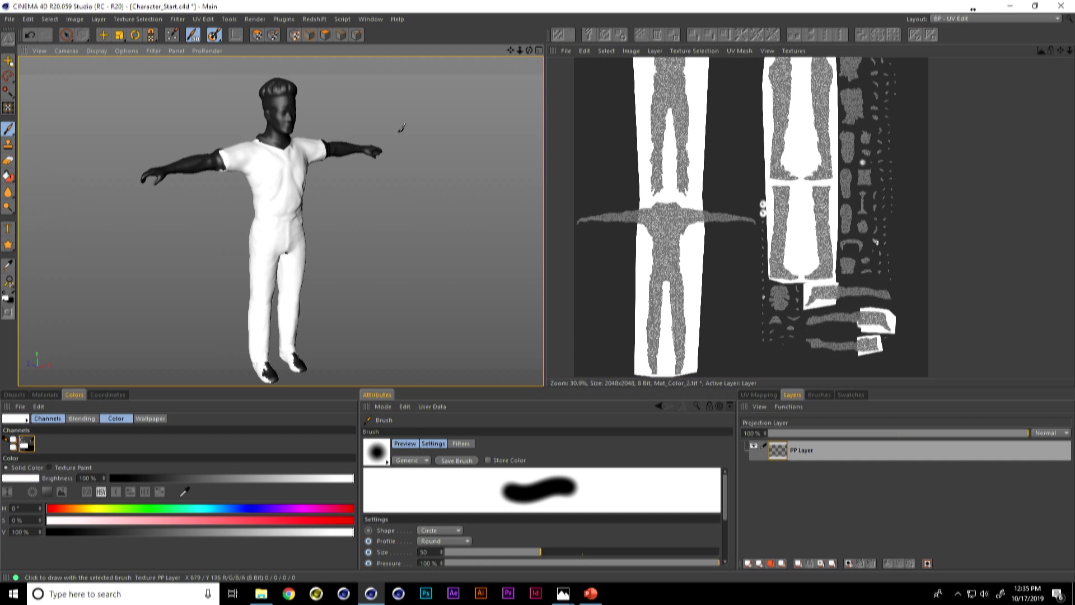
{"action": "left_click_drag", "start_coordinate": [261, 168], "coordinate": [282, 176], "text": "alt"}
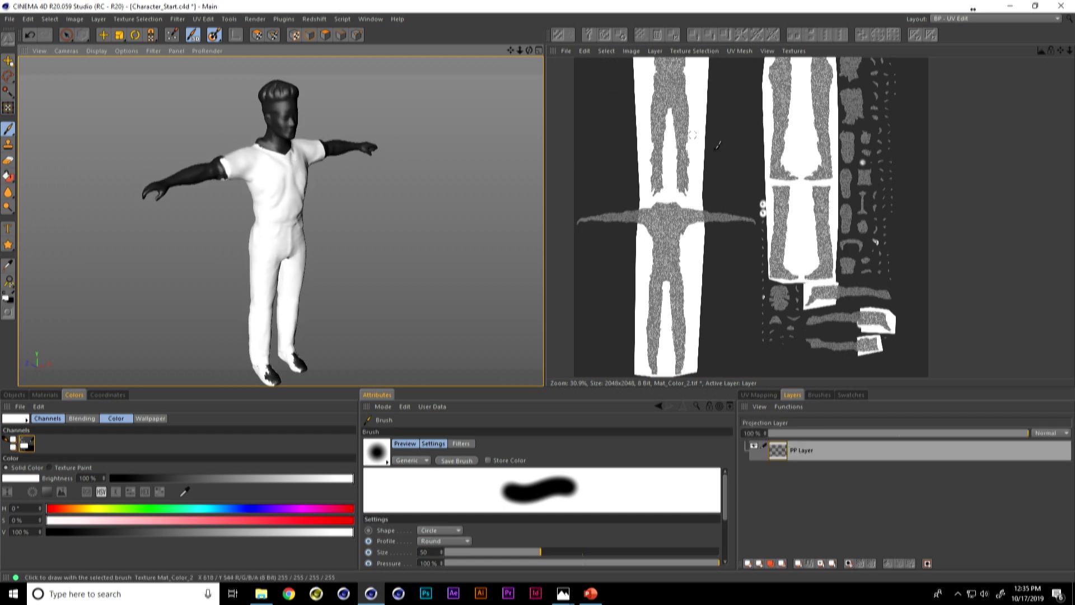
{"action": "right_click_drag", "start_coordinate": [762, 151], "coordinate": [722, 115], "text": "alt"}
{"action": "middle_click_drag", "start_coordinate": [722, 115], "coordinate": [745, 144], "text": "alt"}
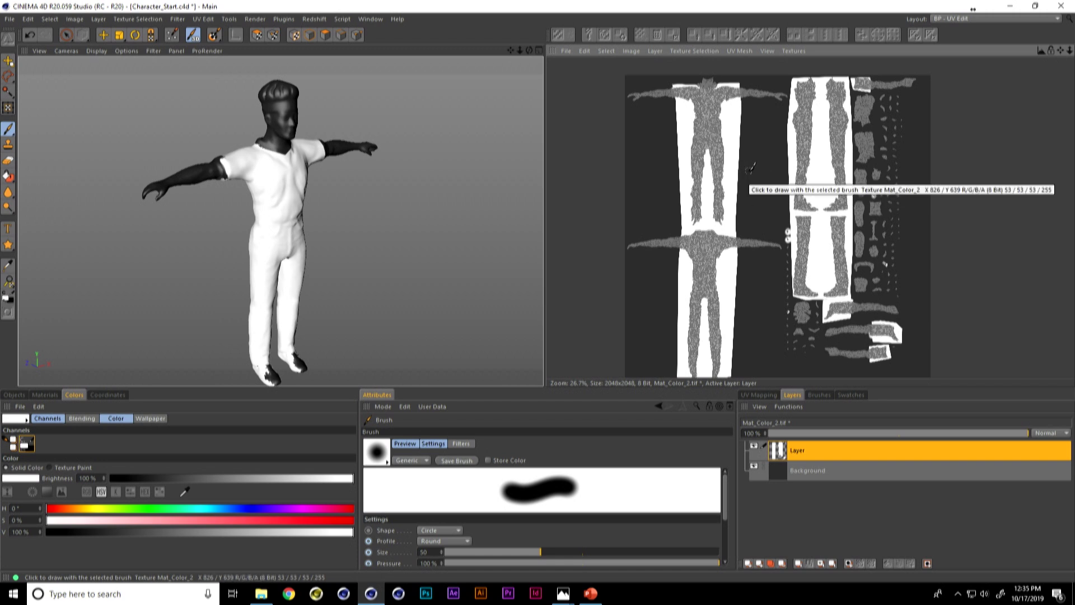
{"action": "left_click", "coordinate": [566, 50]}
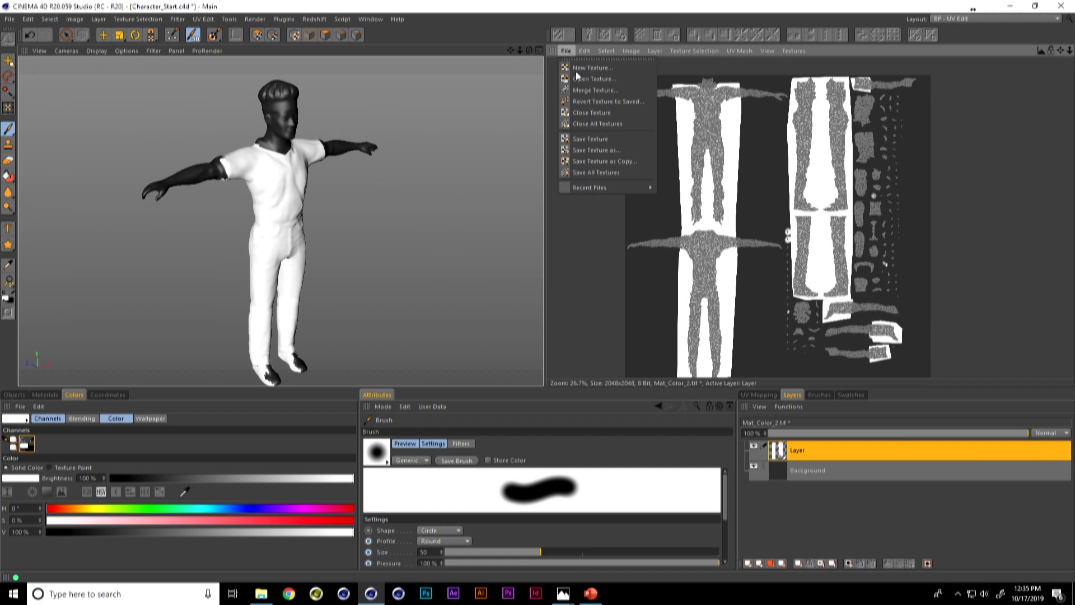
{"action": "left_click", "coordinate": [613, 149]}
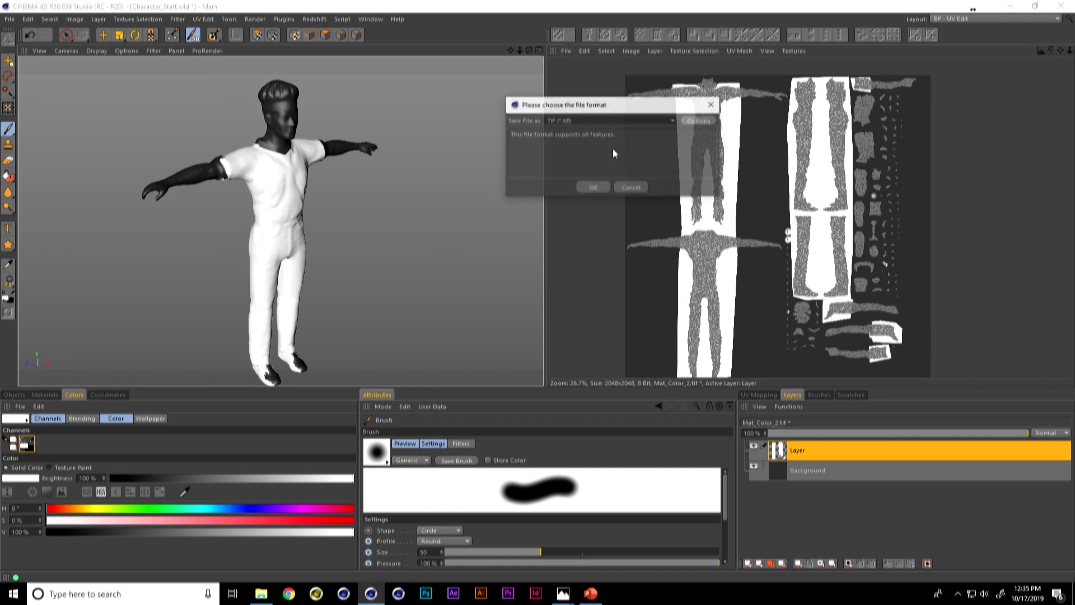
{"action": "left_click", "coordinate": [575, 120]}
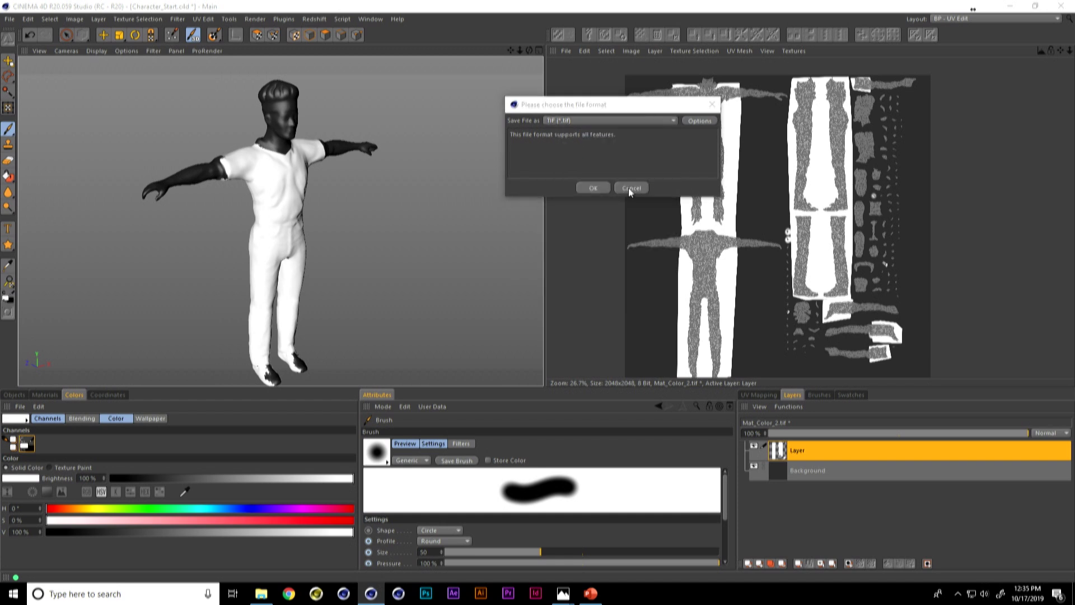
{"action": "left_click", "coordinate": [641, 188]}
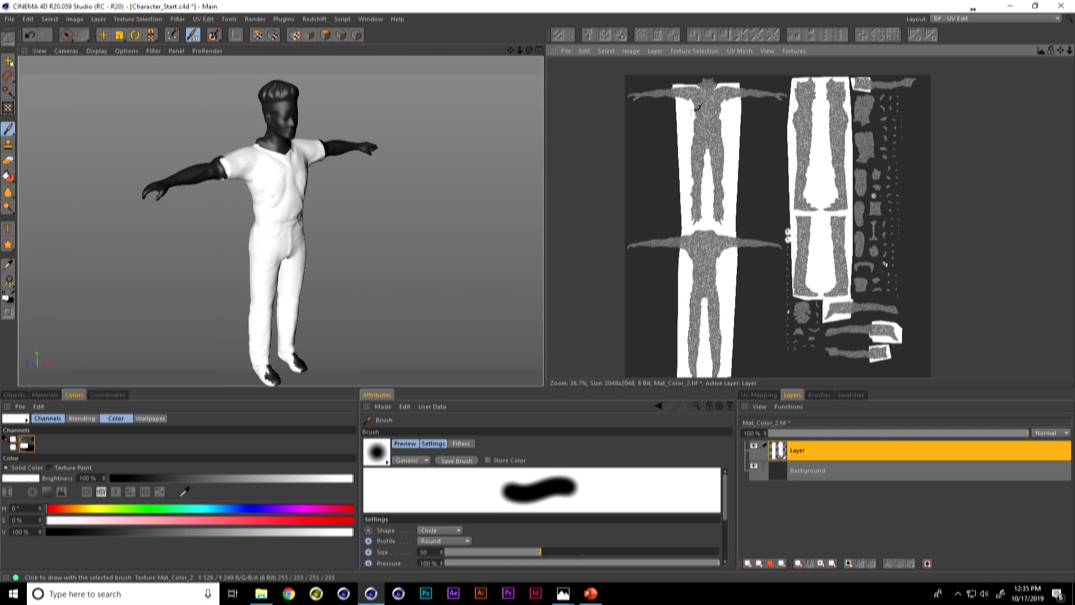
{"action": "scroll", "coordinate": [700, 104], "scroll_direction": "up", "scroll_amount": 5}
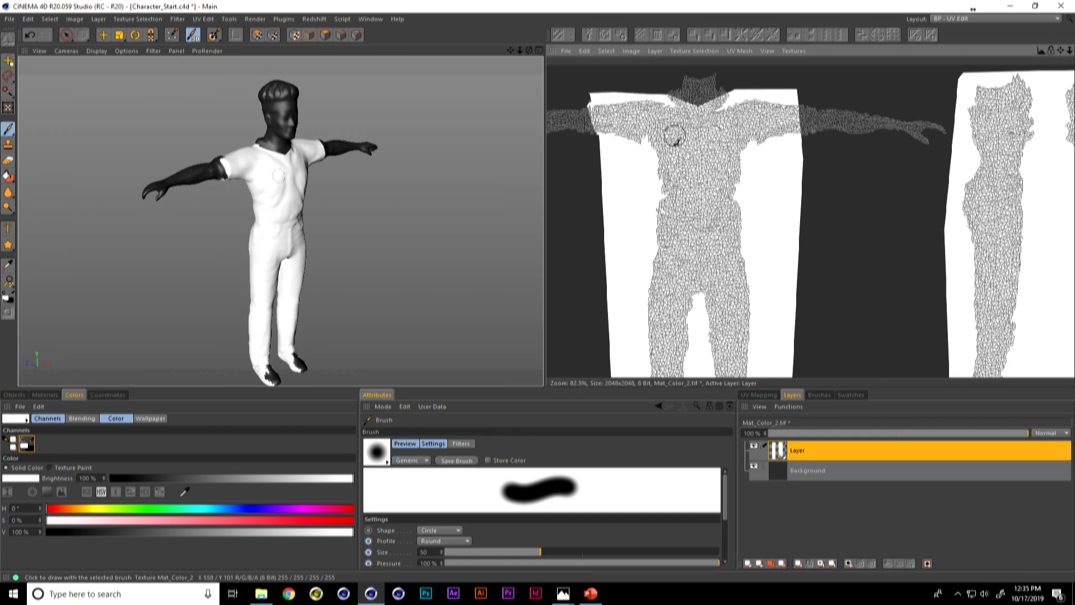
{"action": "scroll", "coordinate": [764, 163], "scroll_direction": "down", "scroll_amount": 2}
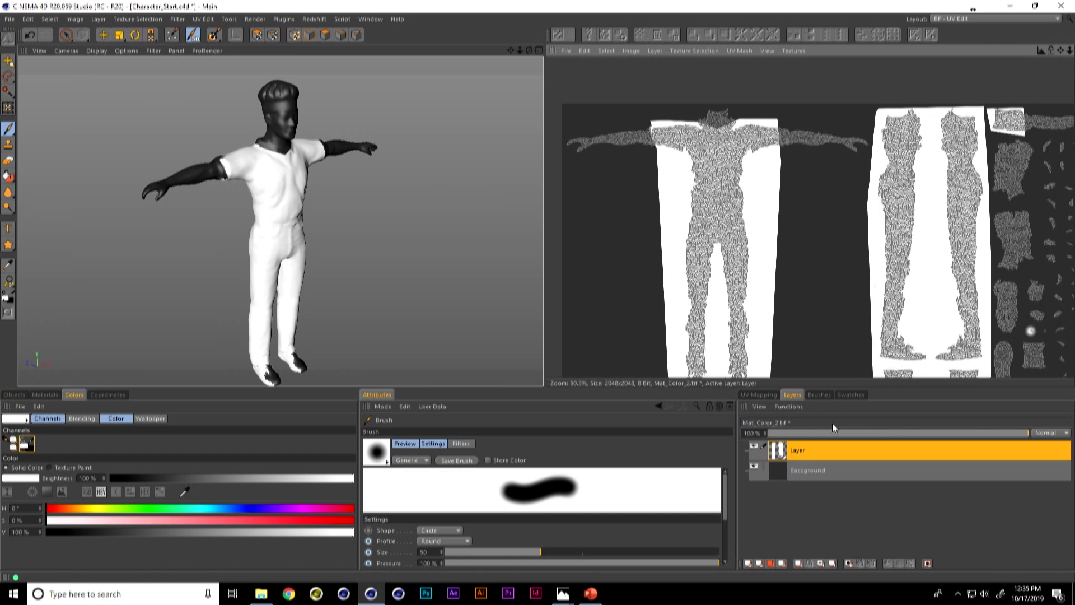
- Set the brush size to 1
{"action": "scroll", "coordinate": [784, 241], "scroll_direction": "down", "scroll_amount": 3}
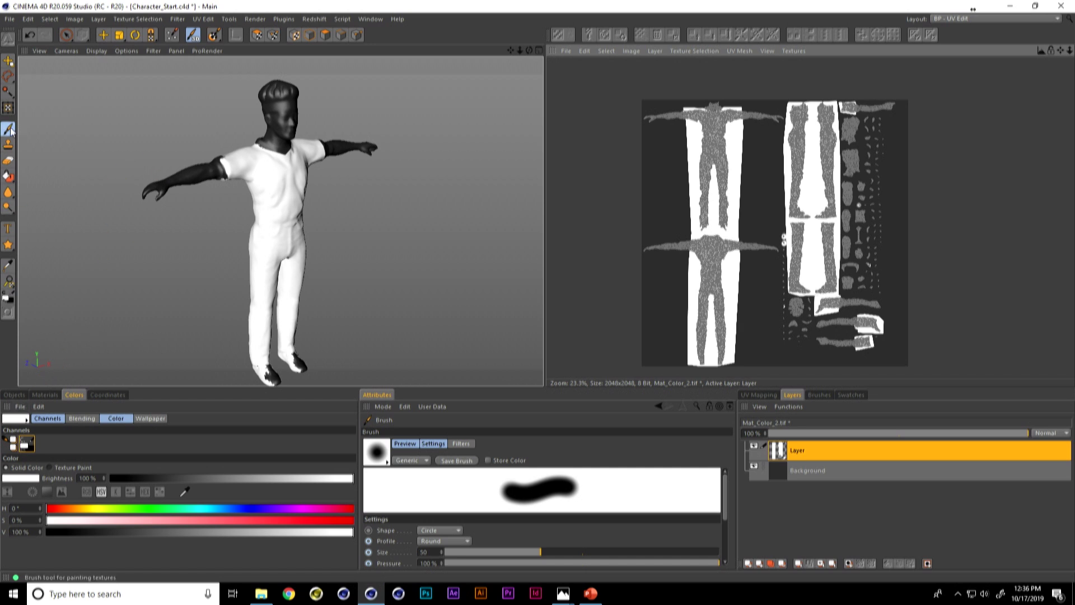
{"action": "left_click", "coordinate": [429, 551]}
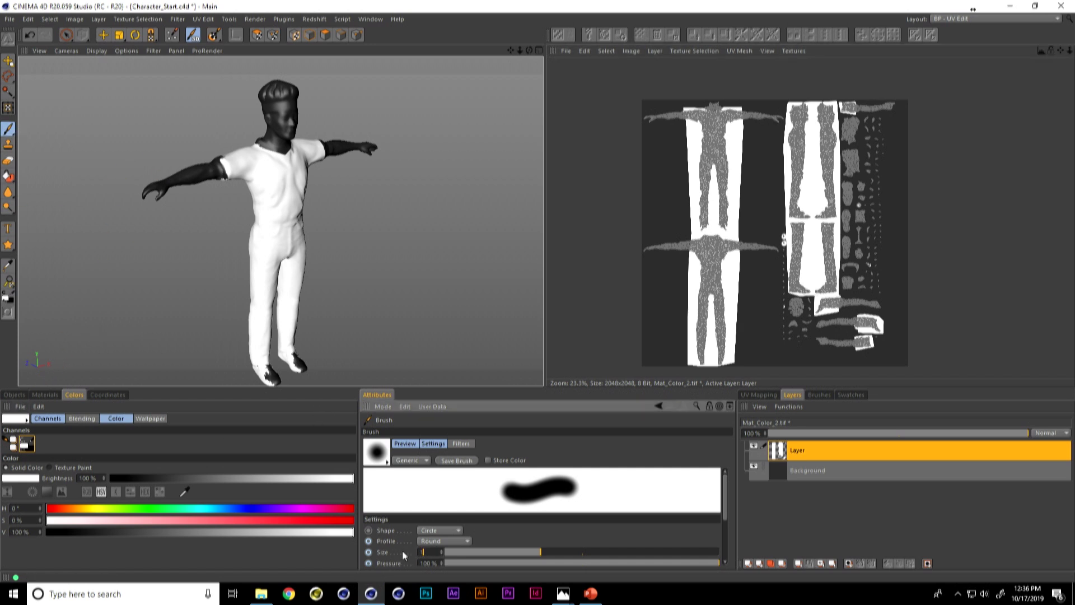
{"action": "type", "text": "1"}
{"action": "key", "text": "Return"}
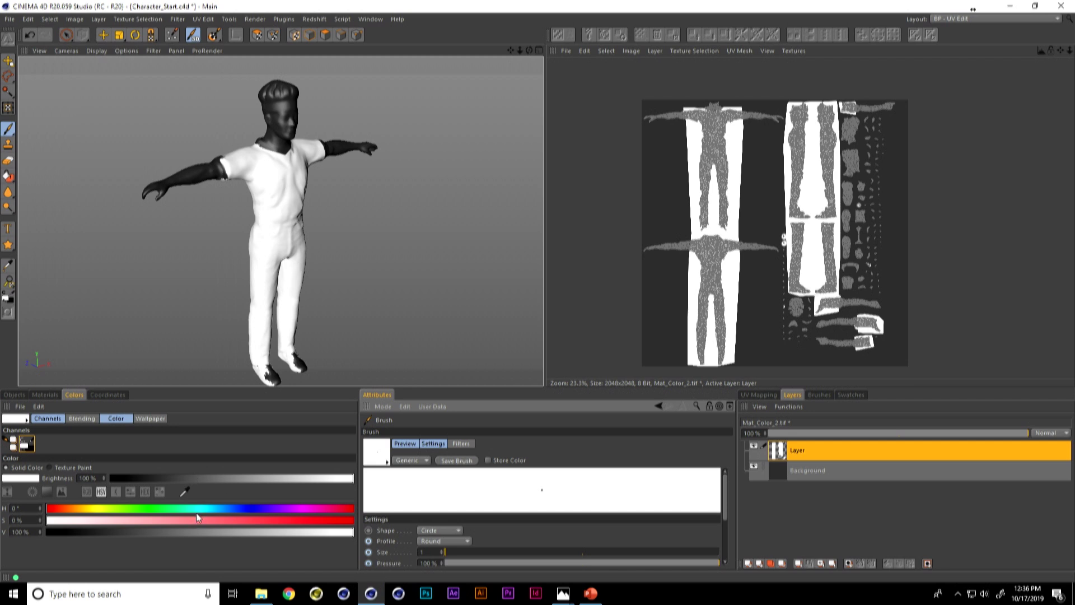
- Set the paint colour to cyan at 100% saturation and switch to Polygon mode
{"action": "left_click", "coordinate": [211, 509]}
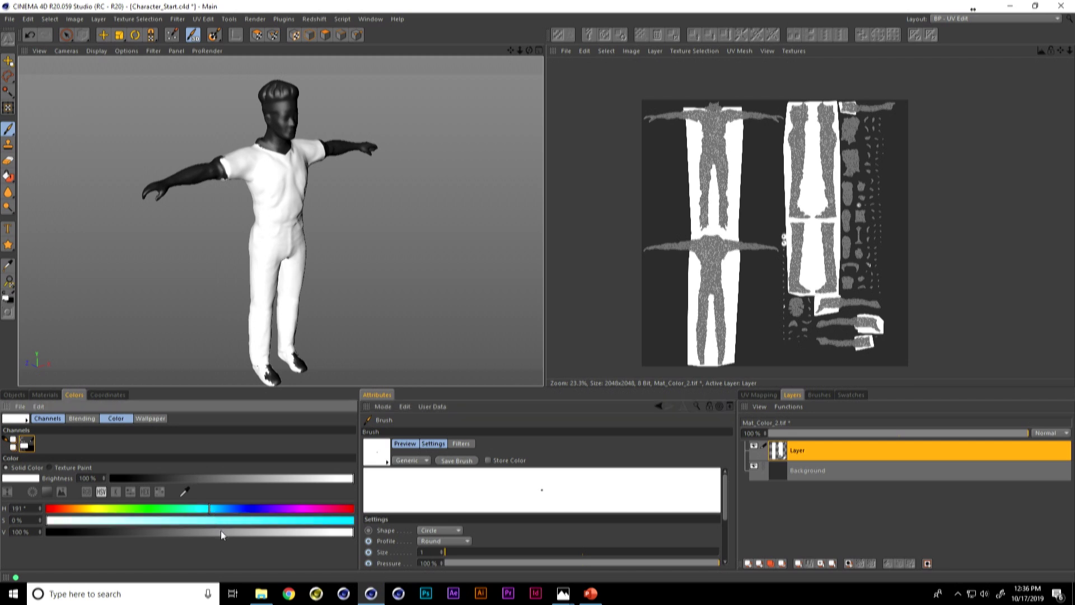
{"action": "left_click_drag", "start_coordinate": [232, 519], "coordinate": [353, 520]}
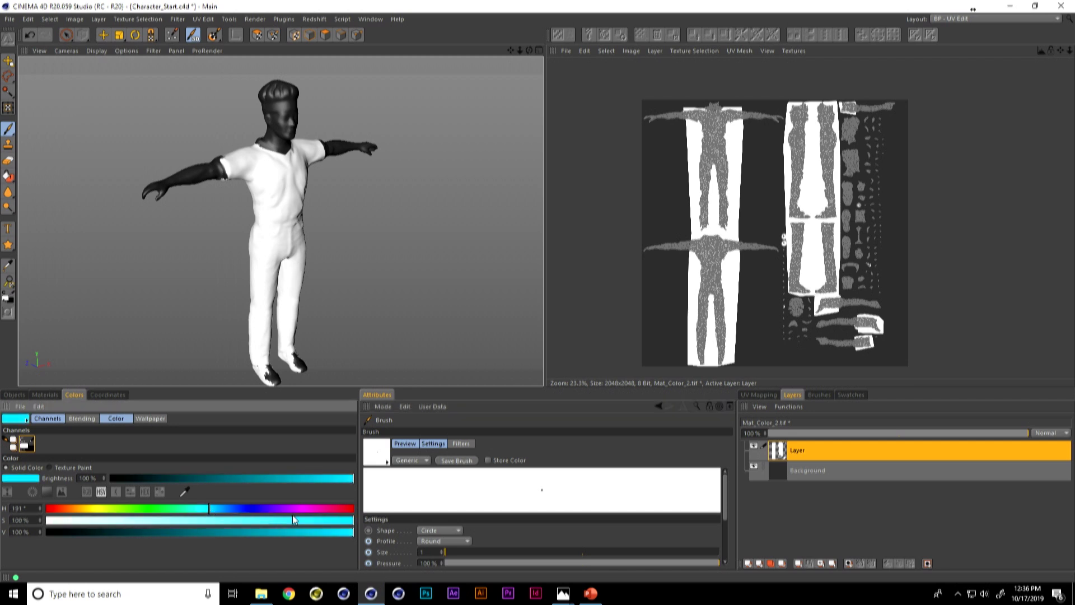
{"action": "left_click", "coordinate": [204, 507]}
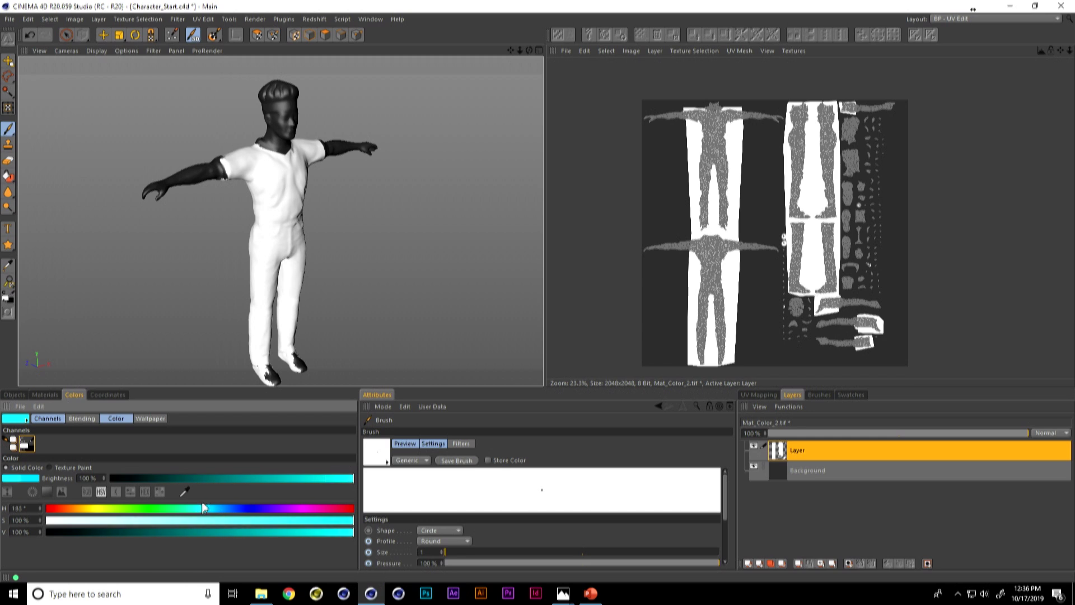
{"action": "left_click", "coordinate": [257, 35]}
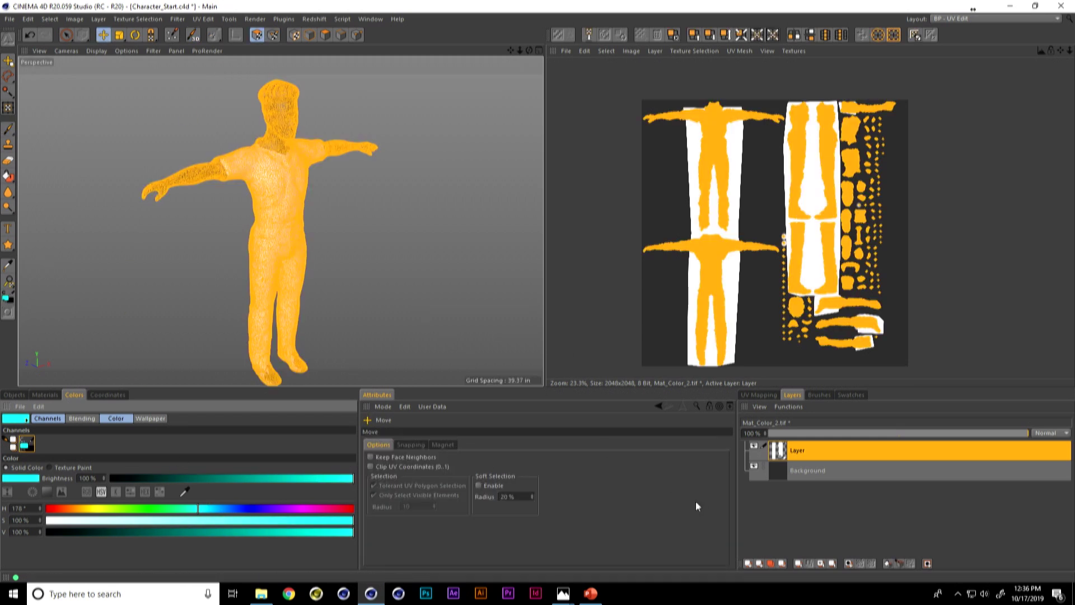
- Add a new texture layer and draw the selected polygons' wireframe onto it in cyan
{"action": "left_click", "coordinate": [748, 563]}
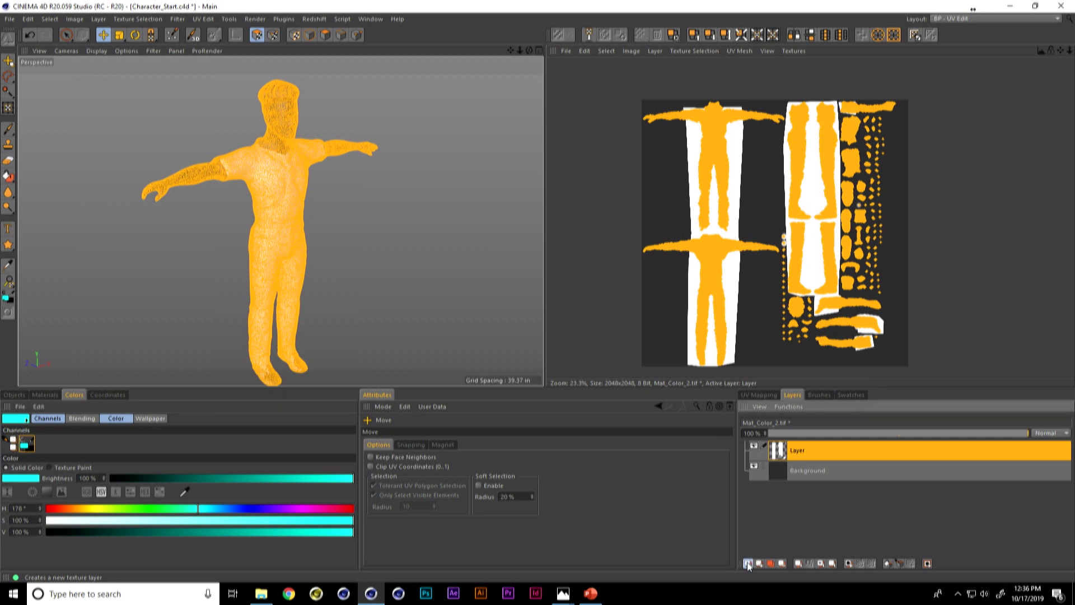
{"action": "left_click", "coordinate": [899, 563]}
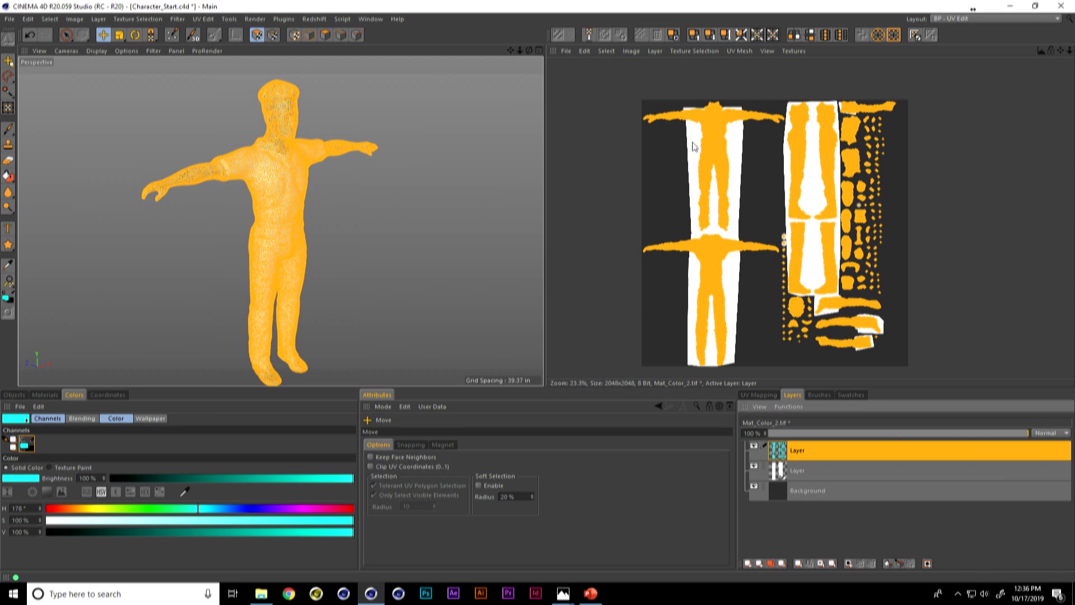
{"action": "scroll", "coordinate": [693, 146], "scroll_direction": "up", "scroll_amount": 8}
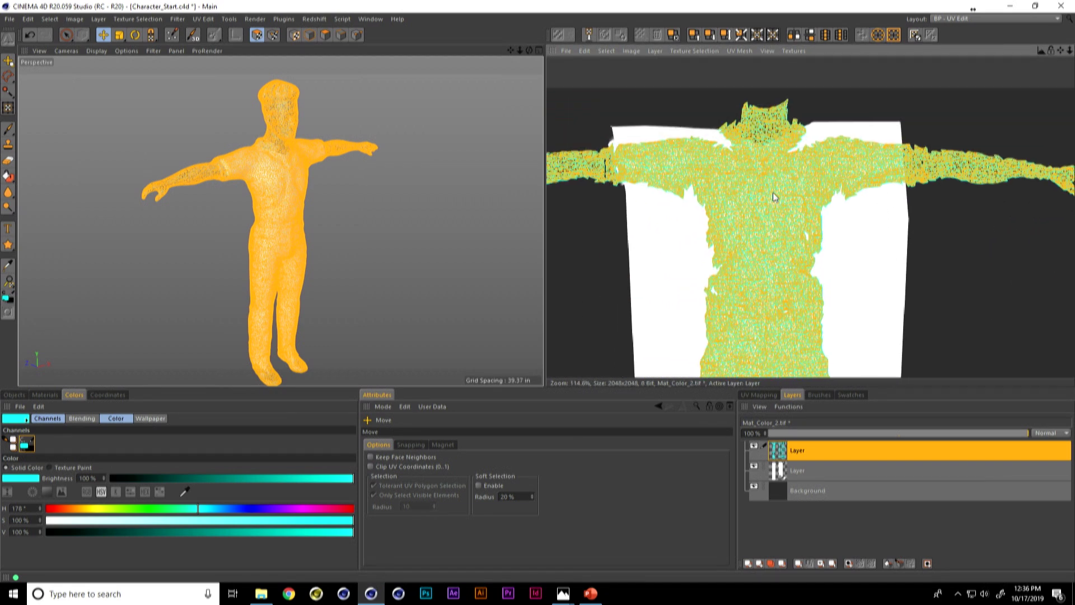
{"action": "scroll", "coordinate": [774, 198], "scroll_direction": "up", "scroll_amount": 4}
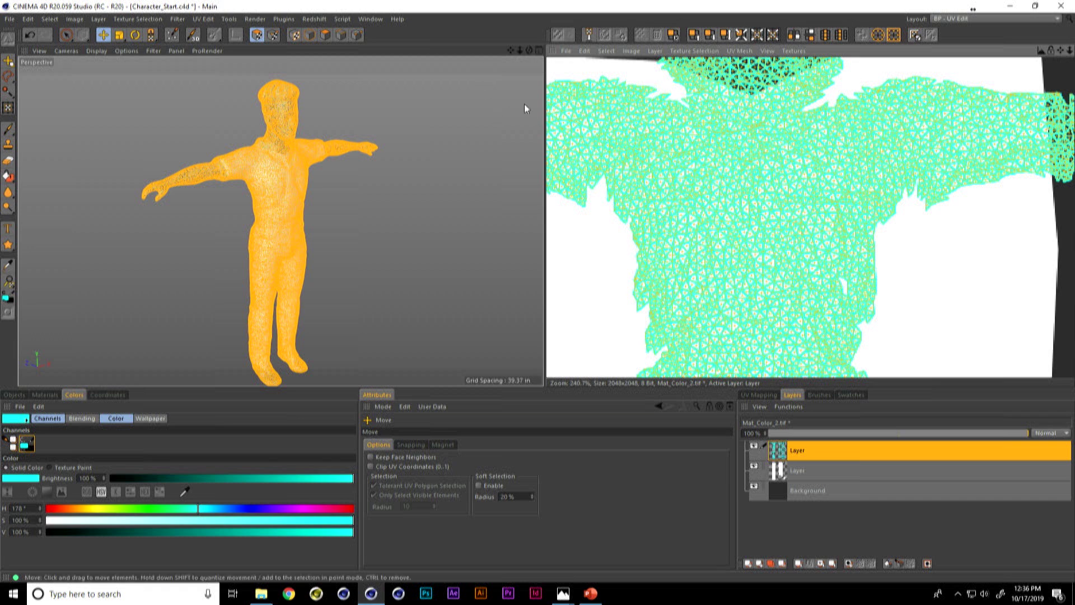
- Toggle Show UV Mesh and bring up the finished Character_Textured.c4d scene
{"action": "left_click", "coordinate": [294, 35]}
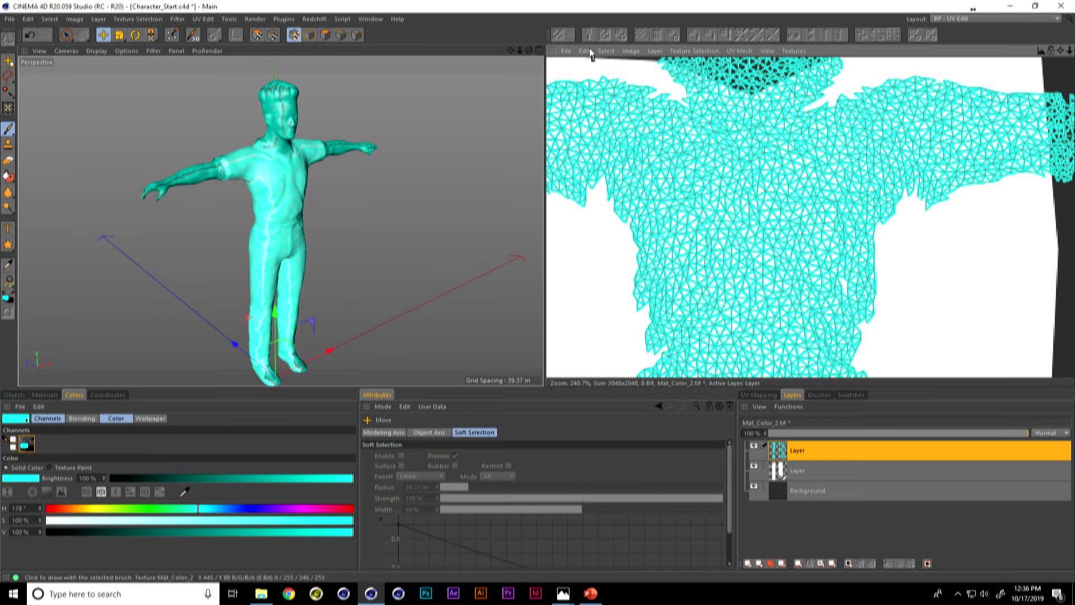
{"action": "left_click", "coordinate": [751, 52]}
{"action": "left_click", "coordinate": [750, 67]}
{"action": "scroll", "coordinate": [784, 185], "scroll_direction": "down", "scroll_amount": 8}
{"action": "scroll", "coordinate": [733, 179], "scroll_direction": "down", "scroll_amount": 3}
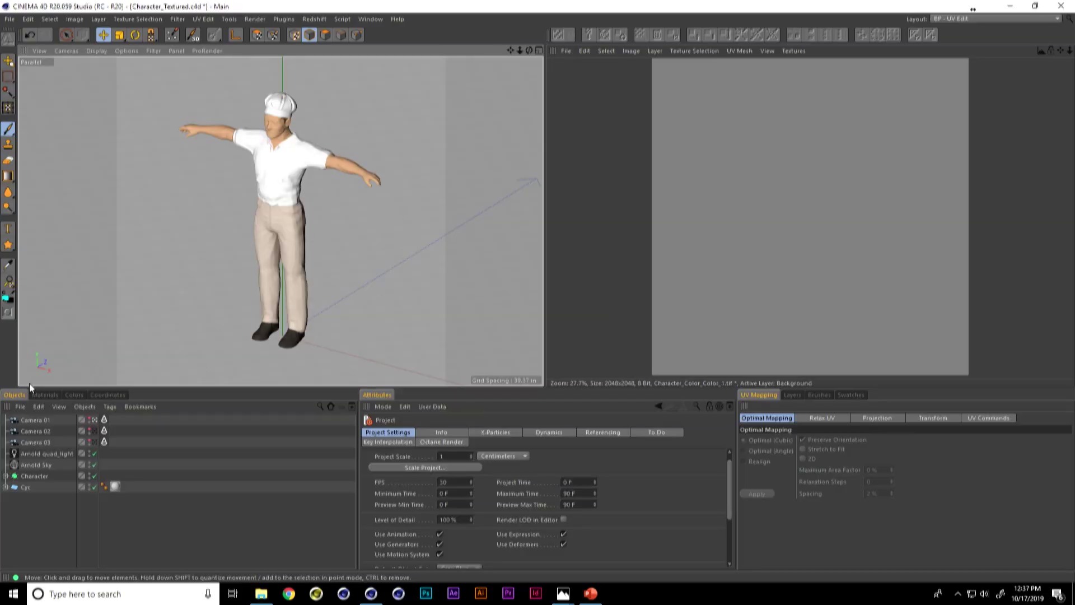
- Load Character_Color's Chef_Col.tif texture with its layers and zoom in on the chef
{"action": "left_click", "coordinate": [44, 395]}
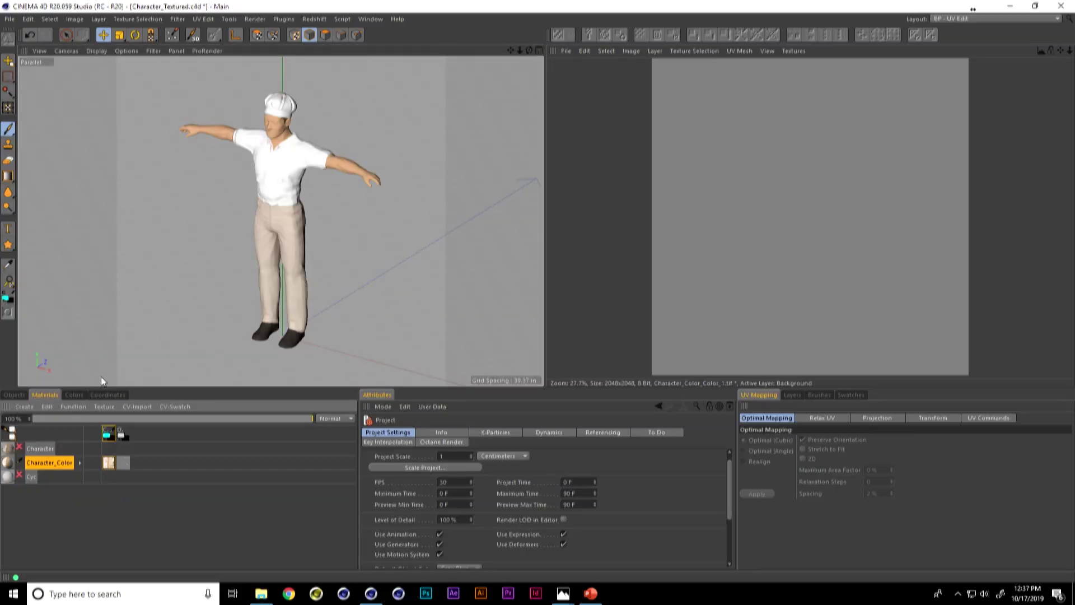
{"action": "left_click", "coordinate": [110, 463]}
{"action": "left_click", "coordinate": [794, 396]}
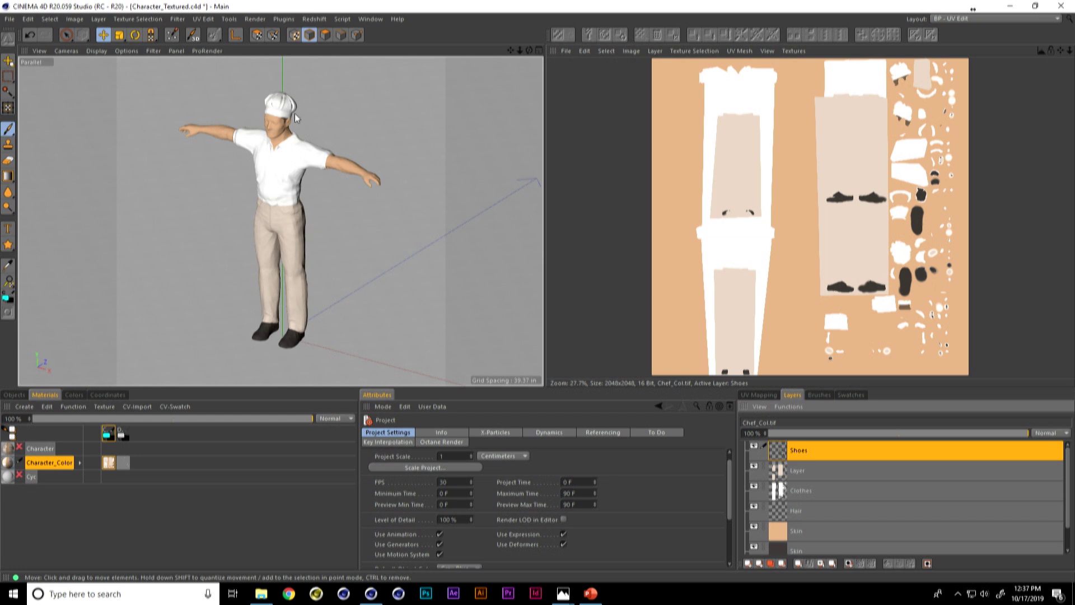
{"action": "right_click_drag", "start_coordinate": [295, 114], "coordinate": [310, 105], "text": "alt"}
{"action": "middle_click_drag", "start_coordinate": [294, 119], "coordinate": [310, 232], "text": "alt"}
{"action": "scroll", "coordinate": [305, 128], "scroll_direction": "down", "scroll_amount": 5}
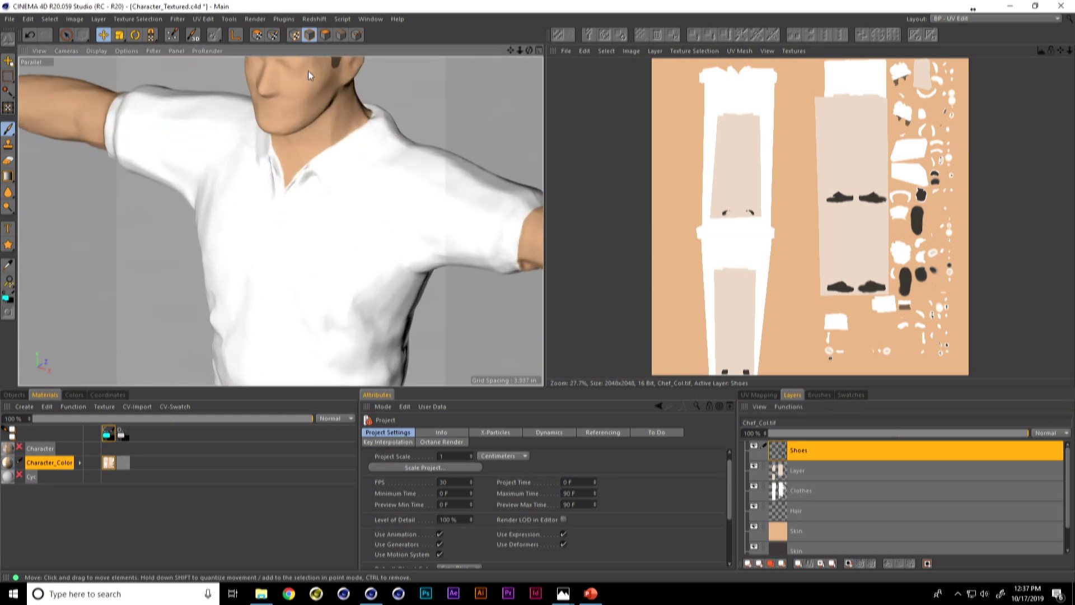
{"action": "scroll", "coordinate": [294, 217], "scroll_direction": "up", "scroll_amount": 3}
{"action": "scroll", "coordinate": [298, 172], "scroll_direction": "down", "scroll_amount": 3}
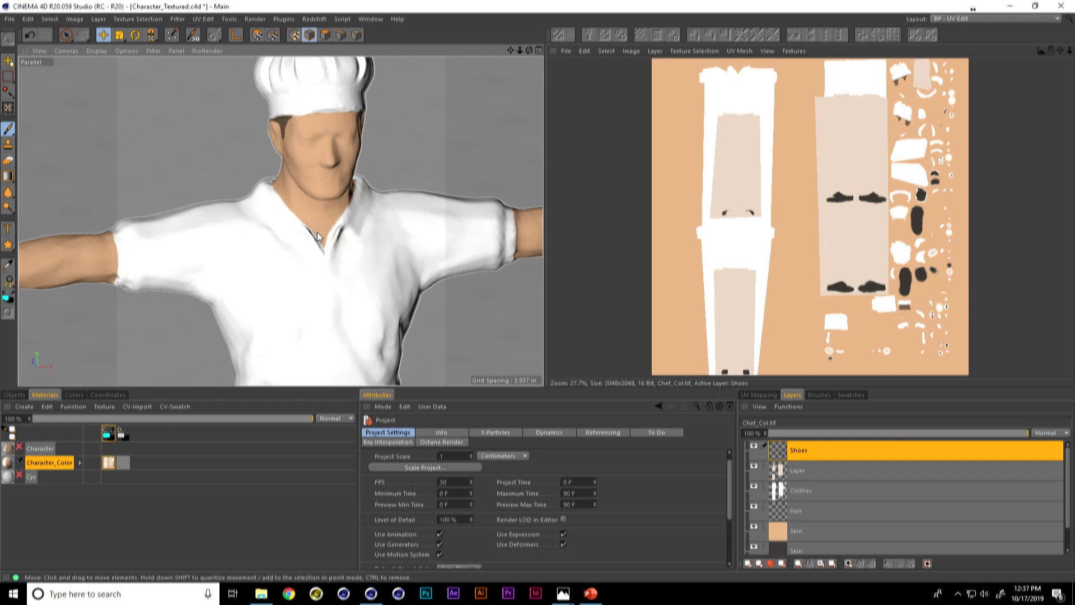
- Orbit back out around the chef and load the Chef_Dis.tif displacement map
{"action": "right_click_drag", "start_coordinate": [319, 220], "coordinate": [174, 258], "text": "alt"}
{"action": "left_click_drag", "start_coordinate": [174, 258], "coordinate": [280, 261], "text": "alt"}
{"action": "middle_click_drag", "start_coordinate": [286, 262], "coordinate": [265, 205], "text": "alt"}
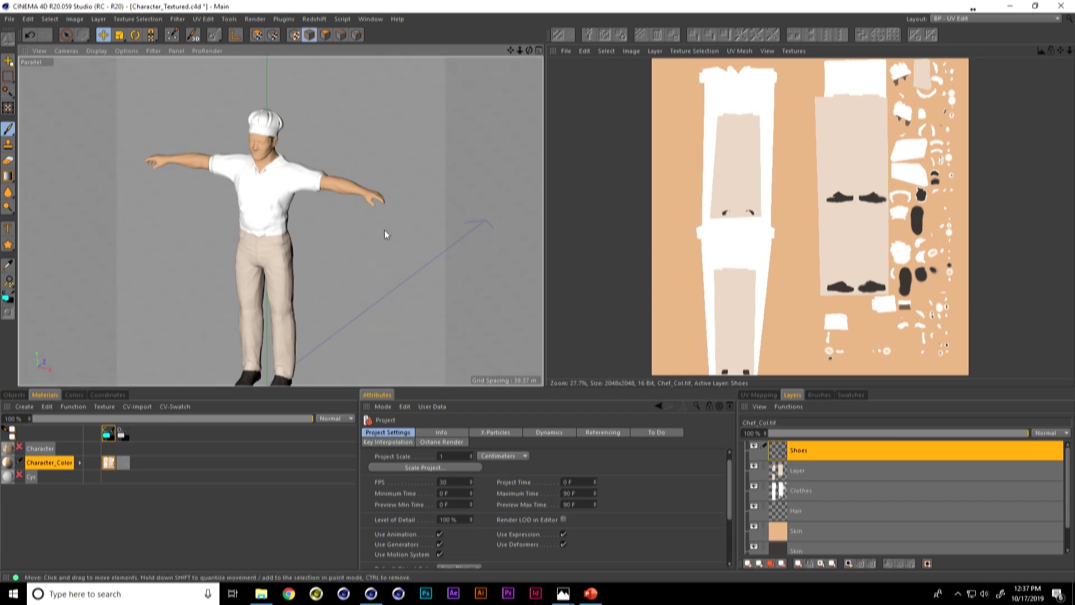
{"action": "left_click", "coordinate": [125, 466]}
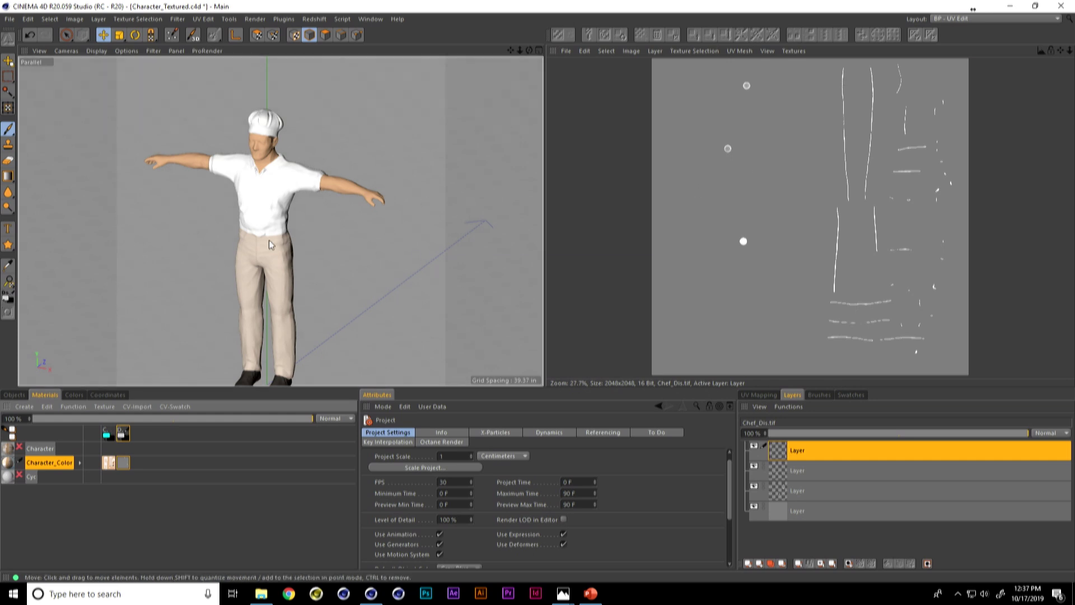
- Switch the interface layout to Standard and re-centre the textured chef in the viewport
{"action": "left_click_drag", "start_coordinate": [265, 206], "coordinate": [269, 189], "text": "alt"}
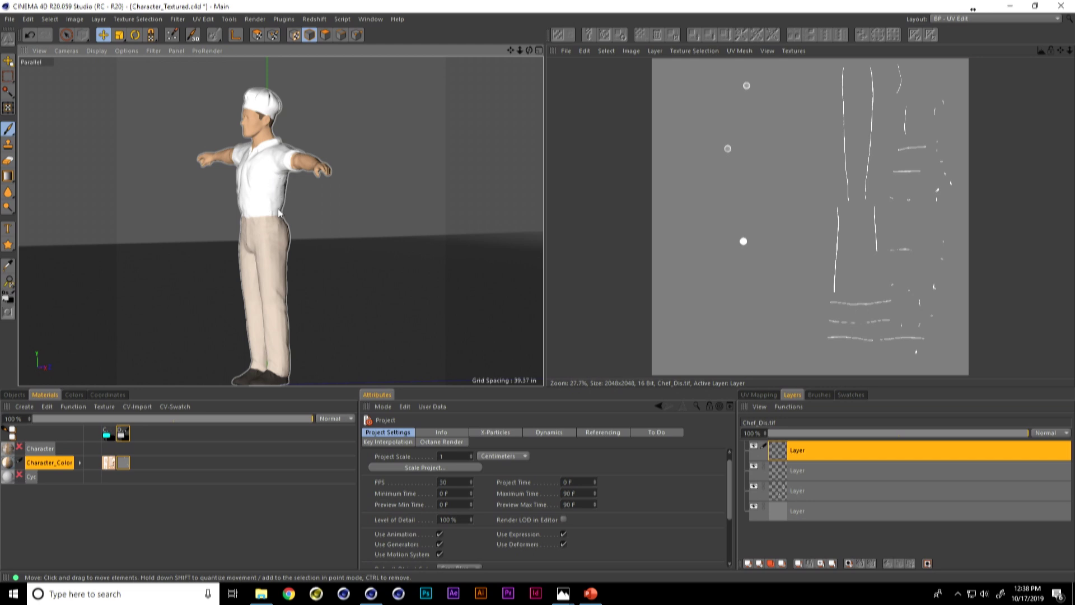
{"action": "left_click_drag", "start_coordinate": [274, 216], "coordinate": [315, 235], "text": "alt"}
{"action": "right_click_drag", "start_coordinate": [314, 235], "coordinate": [251, 220], "text": "alt"}
{"action": "middle_click_drag", "start_coordinate": [251, 221], "coordinate": [278, 211], "text": "alt"}
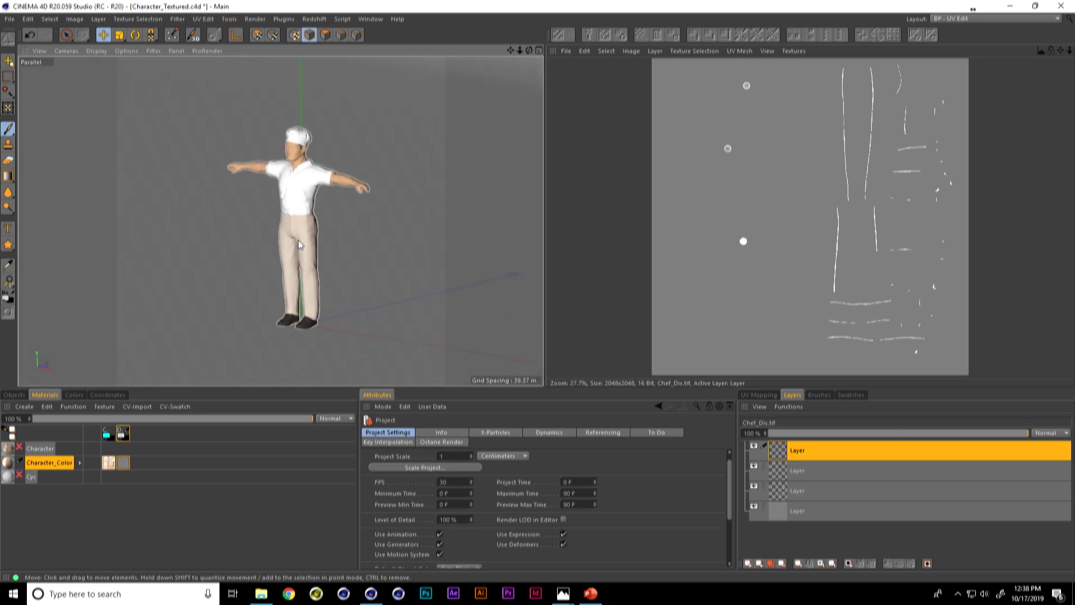
{"action": "left_click", "coordinate": [947, 20]}
{"action": "left_click", "coordinate": [969, 157]}
{"action": "right_click_drag", "start_coordinate": [398, 213], "coordinate": [423, 221], "text": "alt"}
{"action": "left_click_drag", "start_coordinate": [423, 222], "coordinate": [436, 225], "text": "alt"}
{"action": "middle_click_drag", "start_coordinate": [437, 224], "coordinate": [429, 208], "text": "alt"}
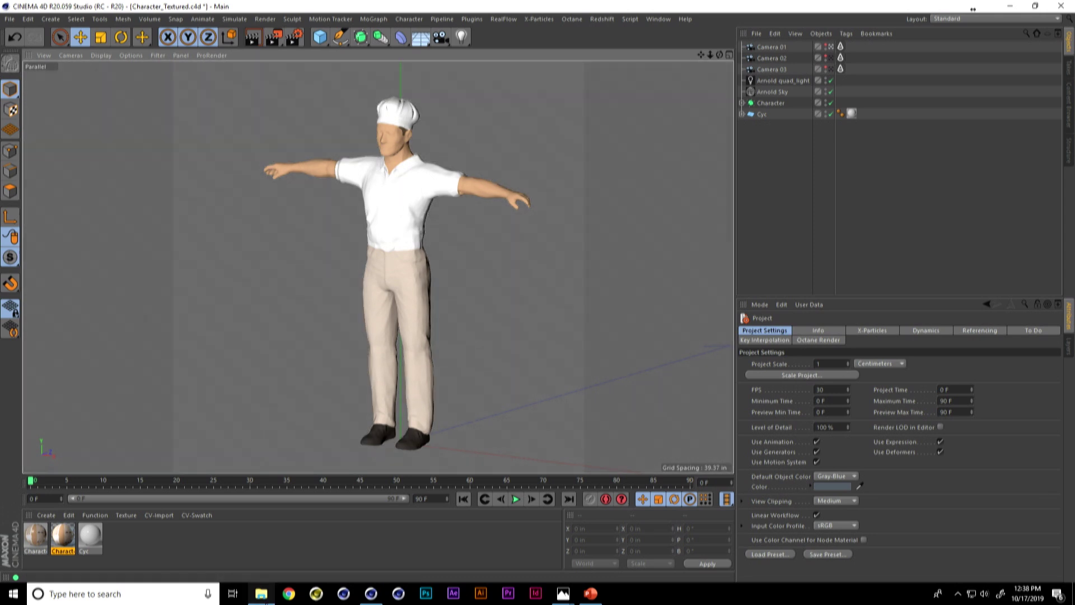
- In File Explorer, go through the user folder into Videos to play Exporting_to_Mixamo
{"action": "left_click", "coordinate": [263, 595]}
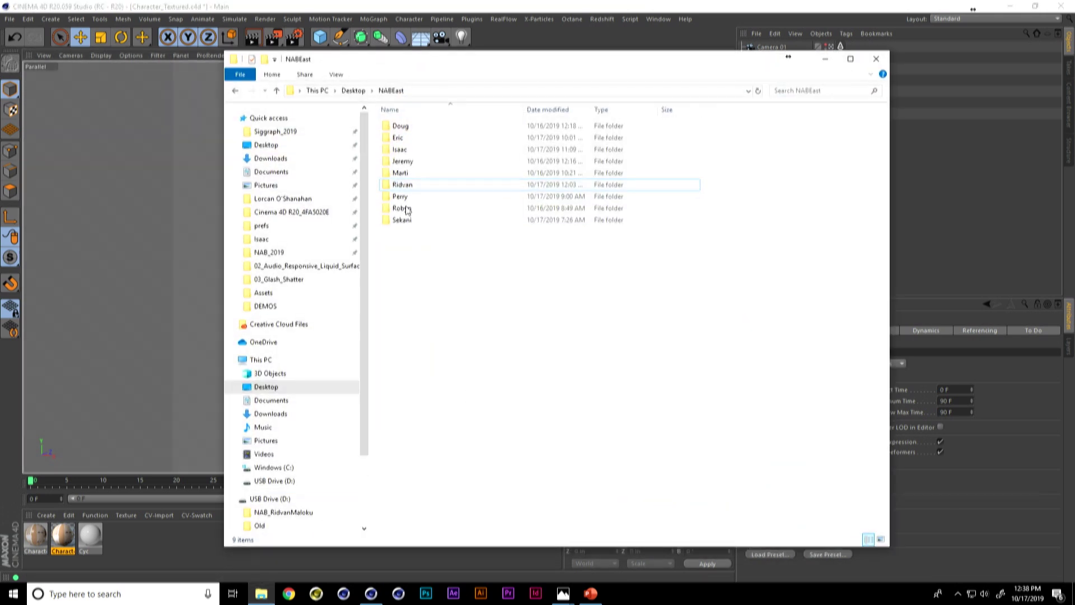
{"action": "double_click", "coordinate": [416, 185]}
{"action": "double_click", "coordinate": [401, 173]}
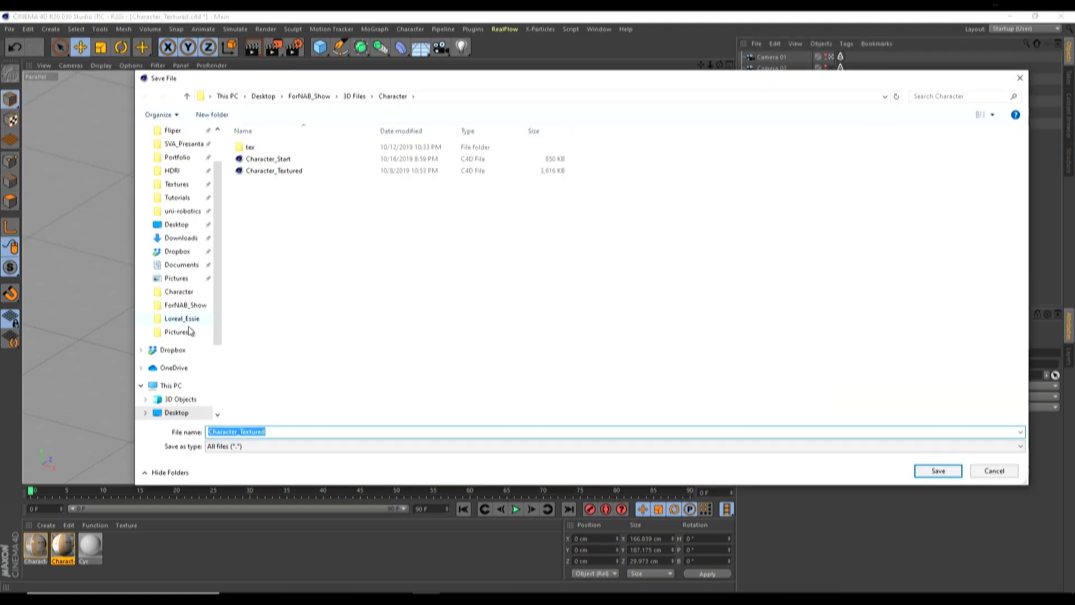
- Rename the export file to Character_forMixamo and save it
{"action": "left_click", "coordinate": [248, 432]}
{"action": "left_click_drag", "start_coordinate": [241, 432], "coordinate": [300, 430]}
{"action": "type", "text": "forMixamo"}
{"action": "key", "text": "Return"}
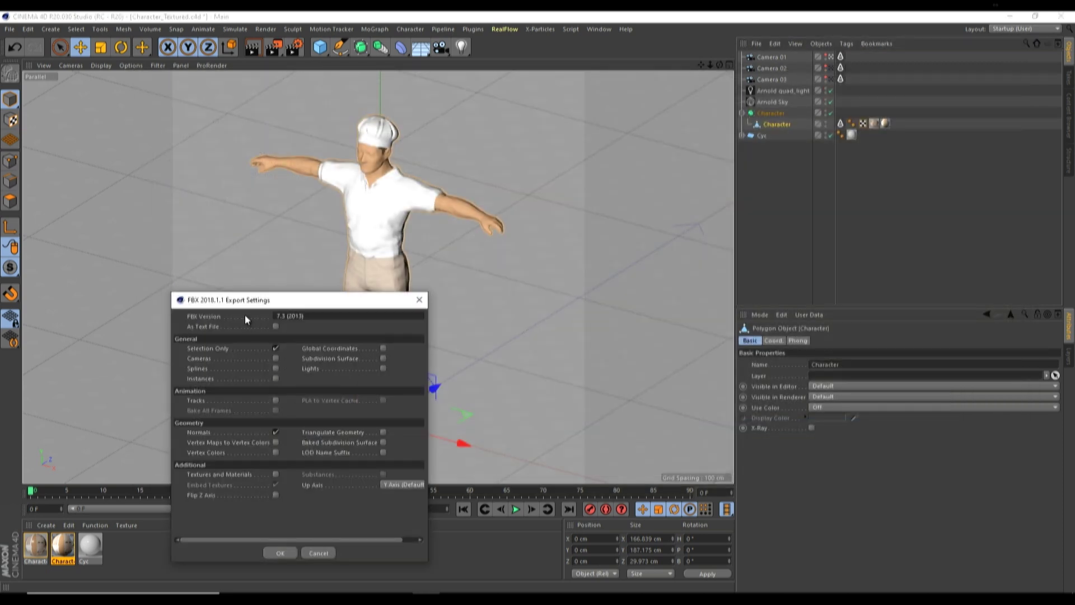
- Keep FBX version 7.3 (2013) in the export settings and export the FBX
{"action": "left_click", "coordinate": [295, 315]}
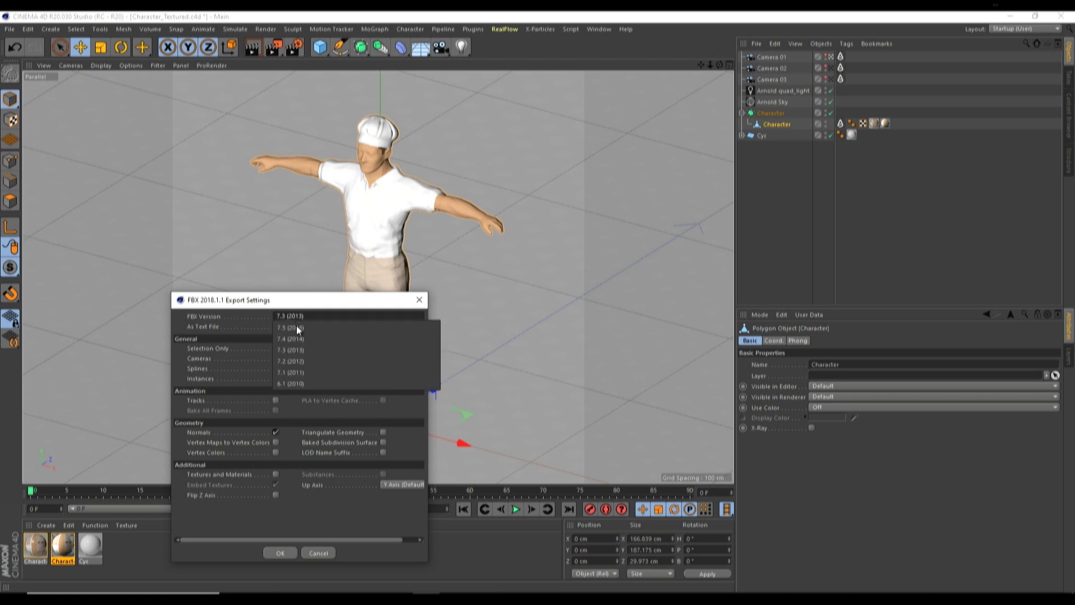
{"action": "left_click", "coordinate": [302, 350]}
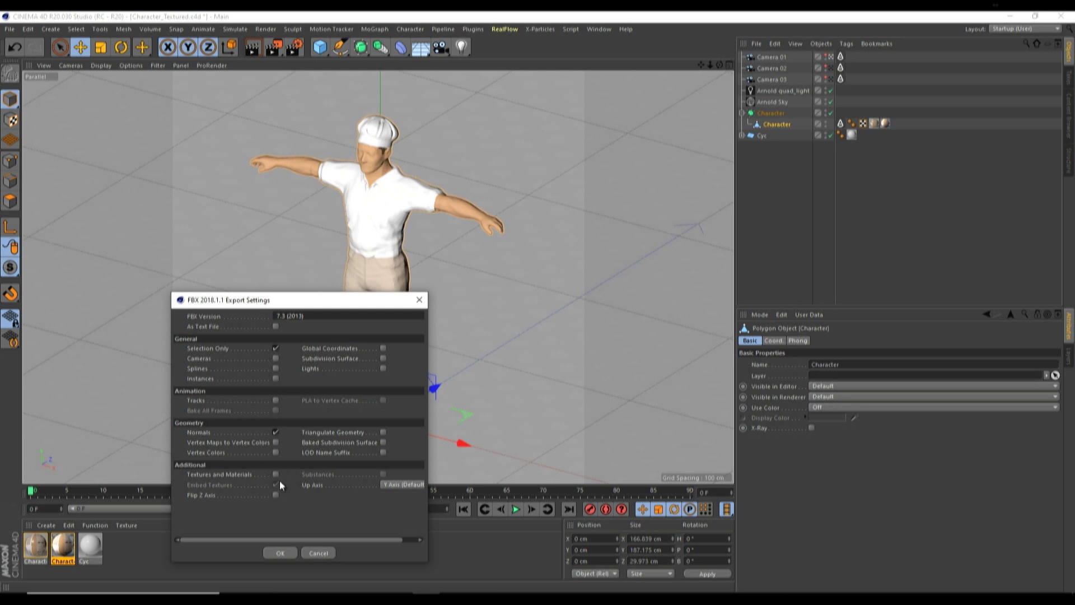
{"action": "left_click", "coordinate": [282, 554]}
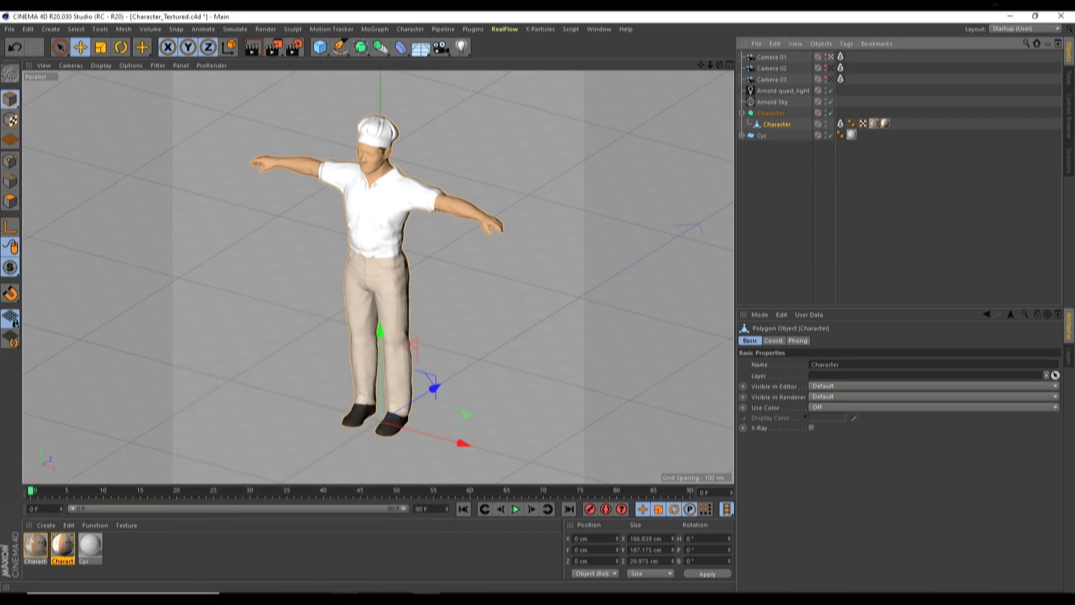
{"action": "left_click", "coordinate": [344, 599]}
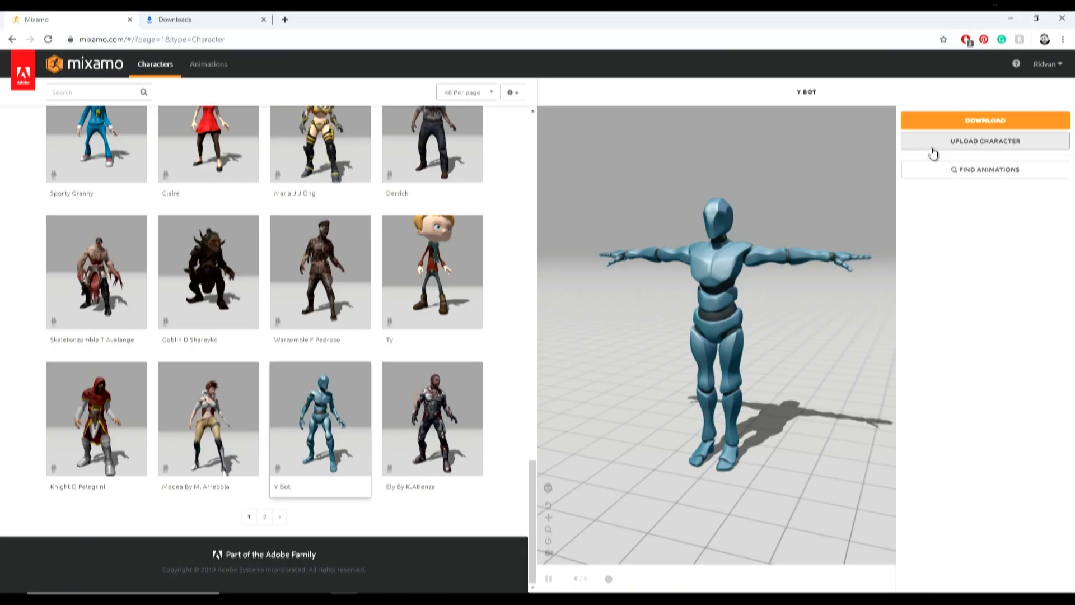
- Upload Character_forMixamo to the Mixamo auto-rigger and accept its orientation
{"action": "left_click", "coordinate": [932, 150]}
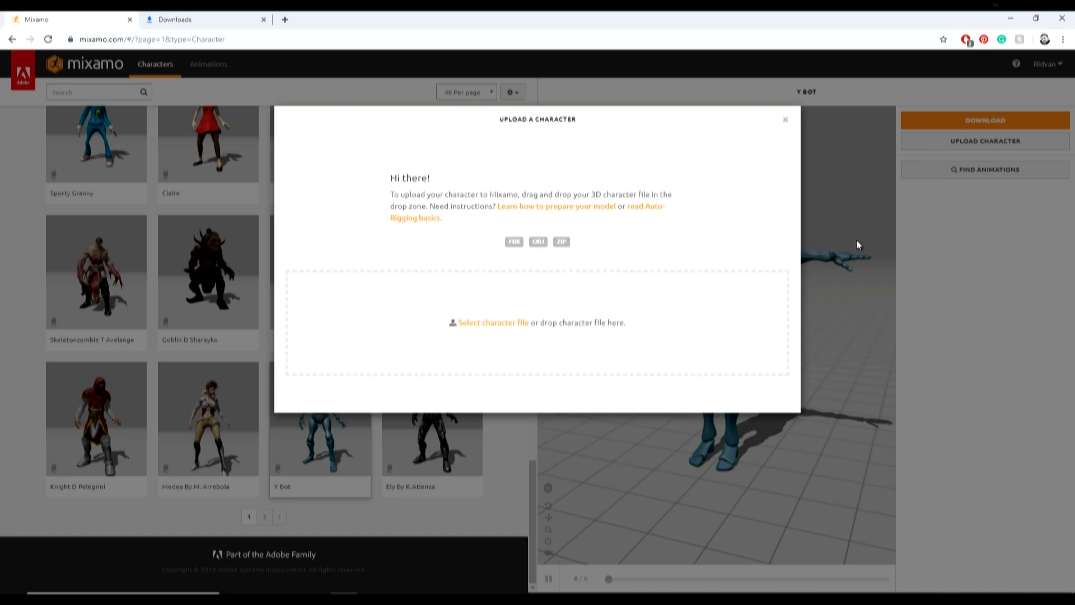
{"action": "left_click", "coordinate": [496, 324]}
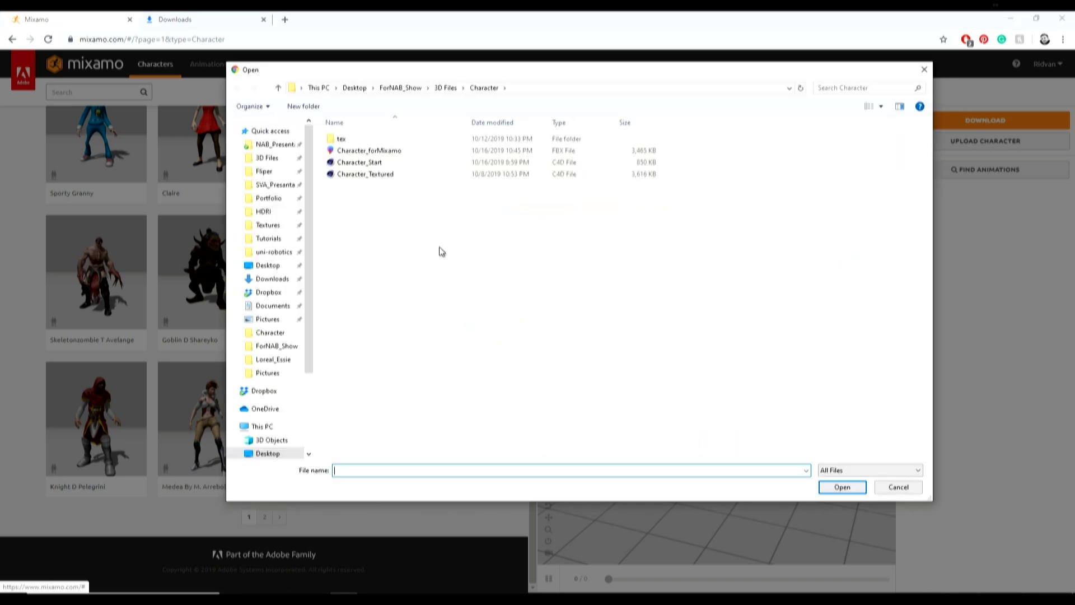
{"action": "double_click", "coordinate": [392, 150]}
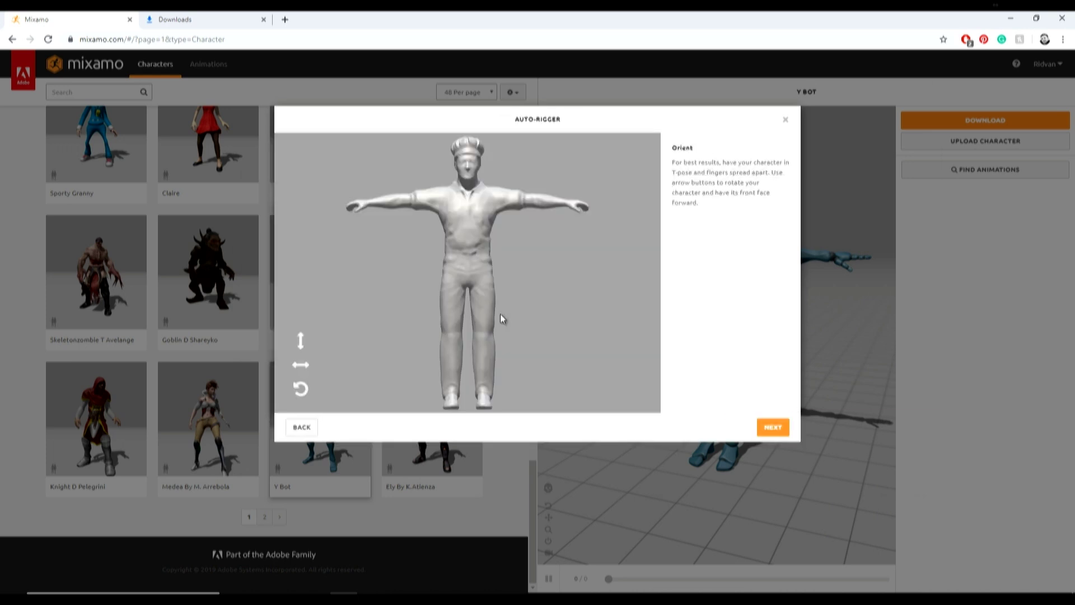
{"action": "left_click", "coordinate": [773, 426]}
- Place the chin, wrist and elbow markers on the chef model
{"action": "mouse_move", "coordinate": [337, 275]}
{"action": "left_mouse_down"}
{"action": "mouse_move", "coordinate": [464, 249]}
{"action": "mouse_move", "coordinate": [468, 179]}
{"action": "left_mouse_up"}
{"action": "mouse_move", "coordinate": [373, 306]}
{"action": "left_mouse_down"}
{"action": "mouse_move", "coordinate": [555, 298]}
{"action": "mouse_move", "coordinate": [547, 213]}
{"action": "mouse_move", "coordinate": [566, 207]}
{"action": "left_mouse_up"}
{"action": "left_click_drag", "start_coordinate": [364, 329], "coordinate": [535, 204]}
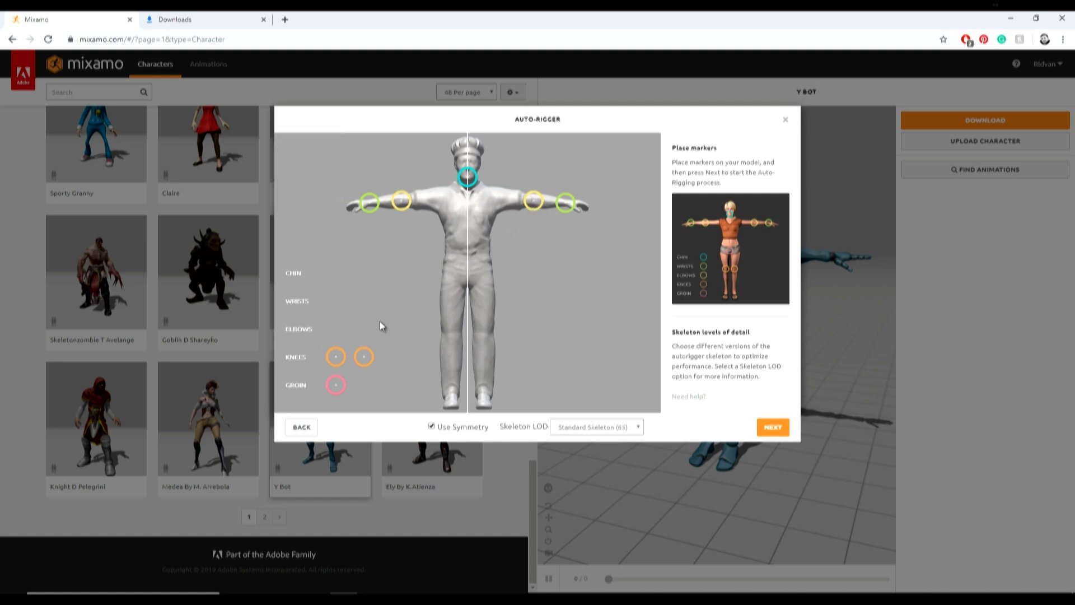
- Place the knee and groin markers on the chef and pick the 2 Chain Fingers (41) skeleton
{"action": "mouse_move", "coordinate": [364, 357]}
{"action": "left_mouse_down"}
{"action": "mouse_move", "coordinate": [451, 318]}
{"action": "mouse_move", "coordinate": [483, 334]}
{"action": "left_mouse_up"}
{"action": "left_click_drag", "start_coordinate": [336, 385], "coordinate": [469, 283]}
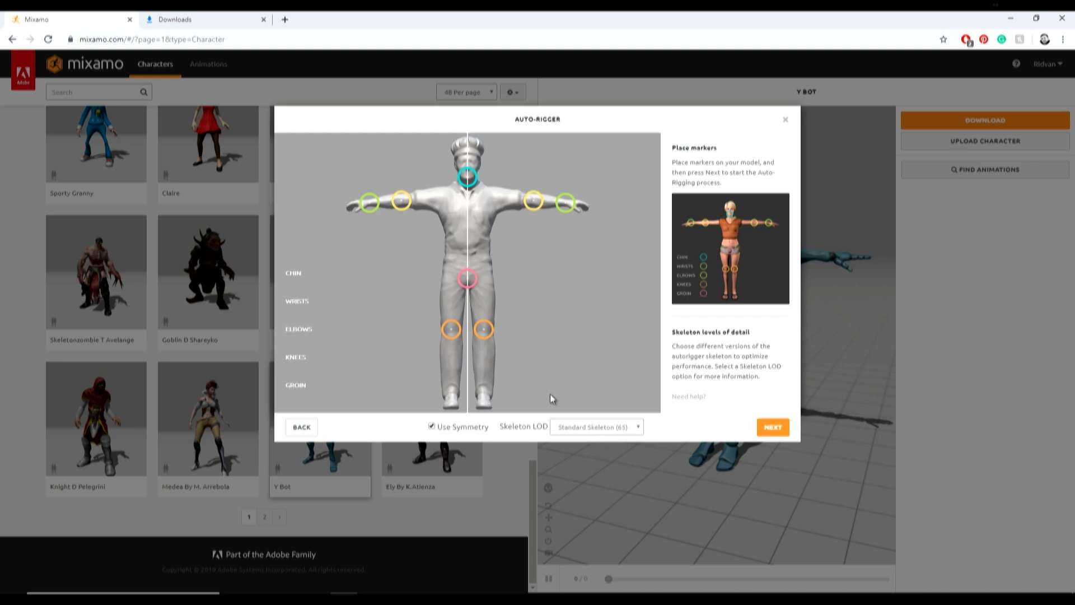
{"action": "left_click", "coordinate": [605, 428]}
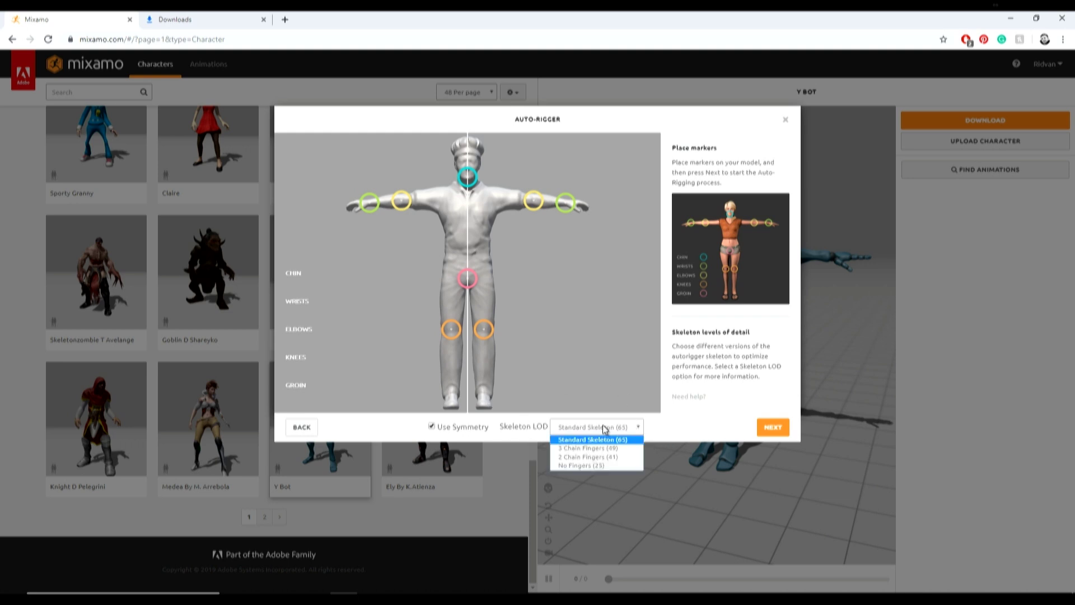
{"action": "left_click", "coordinate": [590, 457]}
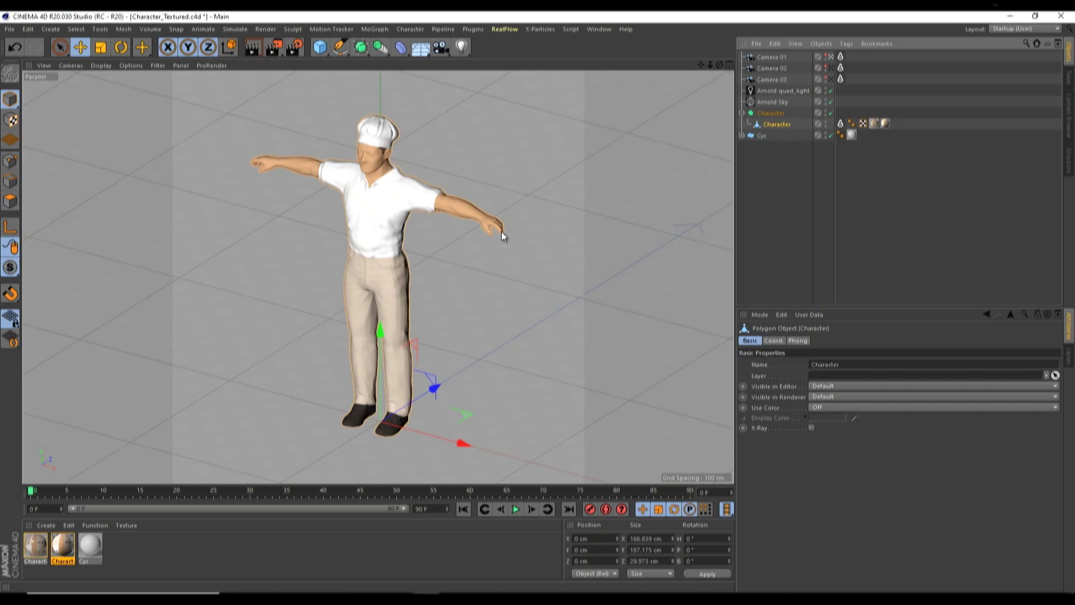
- Check the chef's hand and arm in the preview, then run the auto-rigging
{"action": "mouse_move", "coordinate": [473, 222]}
{"action": "left_mouse_down", "text": "alt"}
{"action": "mouse_move", "coordinate": [461, 223]}
{"action": "mouse_move", "coordinate": [485, 225]}
{"action": "left_mouse_up", "text": "alt"}
{"action": "right_click_drag", "start_coordinate": [485, 226], "coordinate": [560, 217], "text": "alt"}
{"action": "left_click_drag", "start_coordinate": [422, 234], "coordinate": [355, 232], "text": "alt"}
{"action": "left_click_drag", "start_coordinate": [384, 271], "coordinate": [399, 251], "text": "alt"}
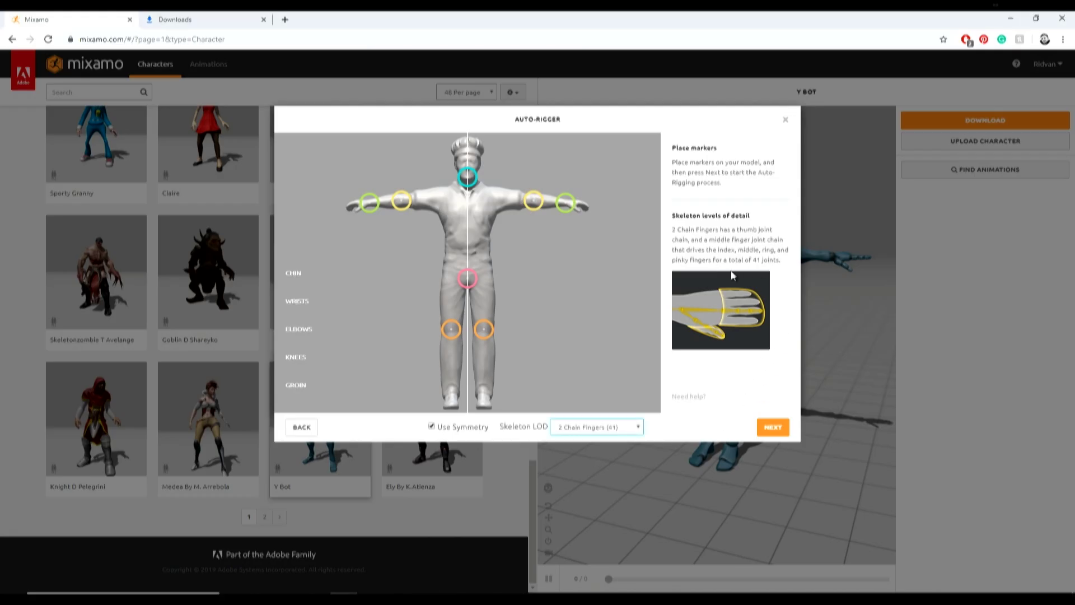
{"action": "left_click", "coordinate": [771, 428]}
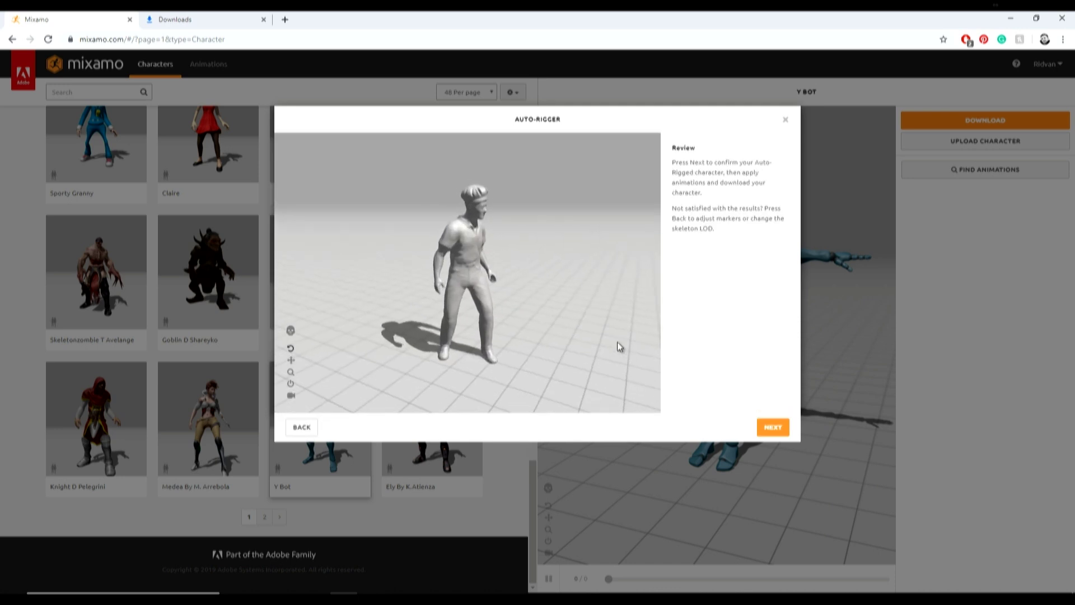
- Accept the rigged chef as the new character and download it as FBX in T-pose
{"action": "left_click", "coordinate": [771, 427]}
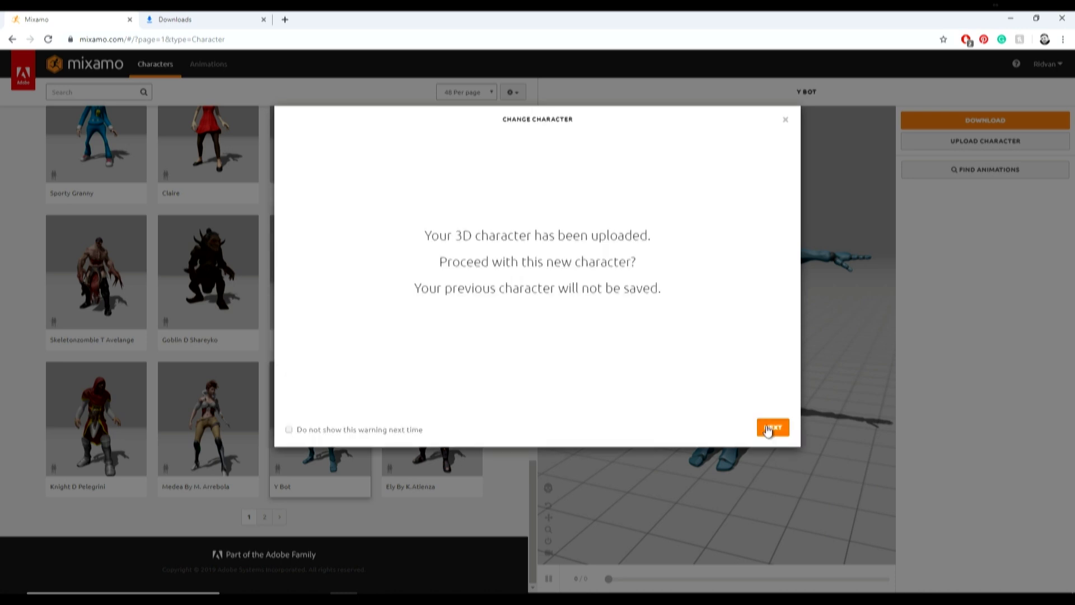
{"action": "left_click", "coordinate": [771, 427]}
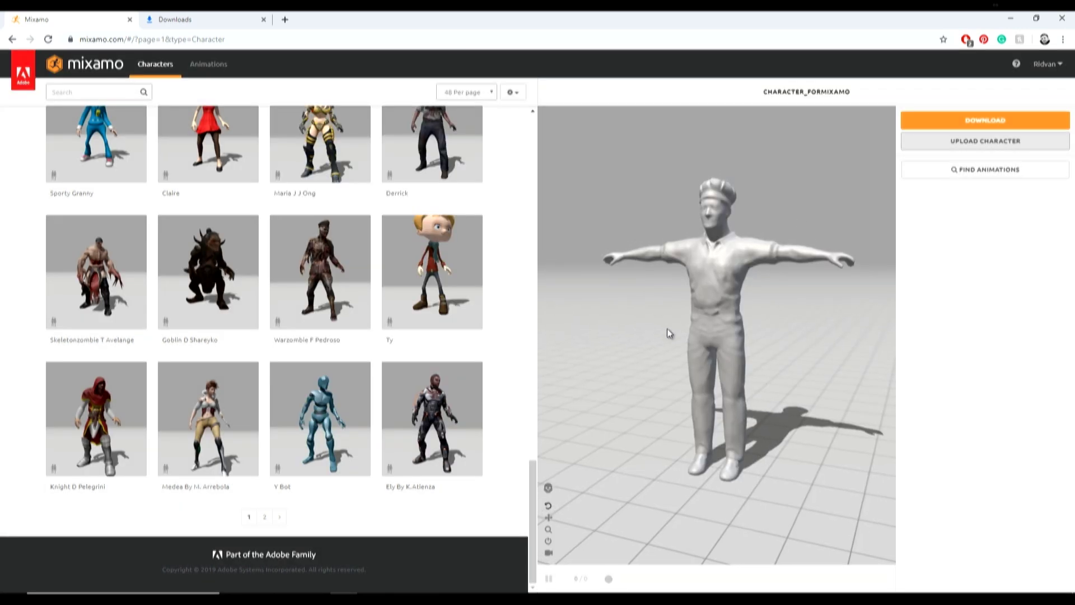
{"action": "left_click", "coordinate": [961, 124]}
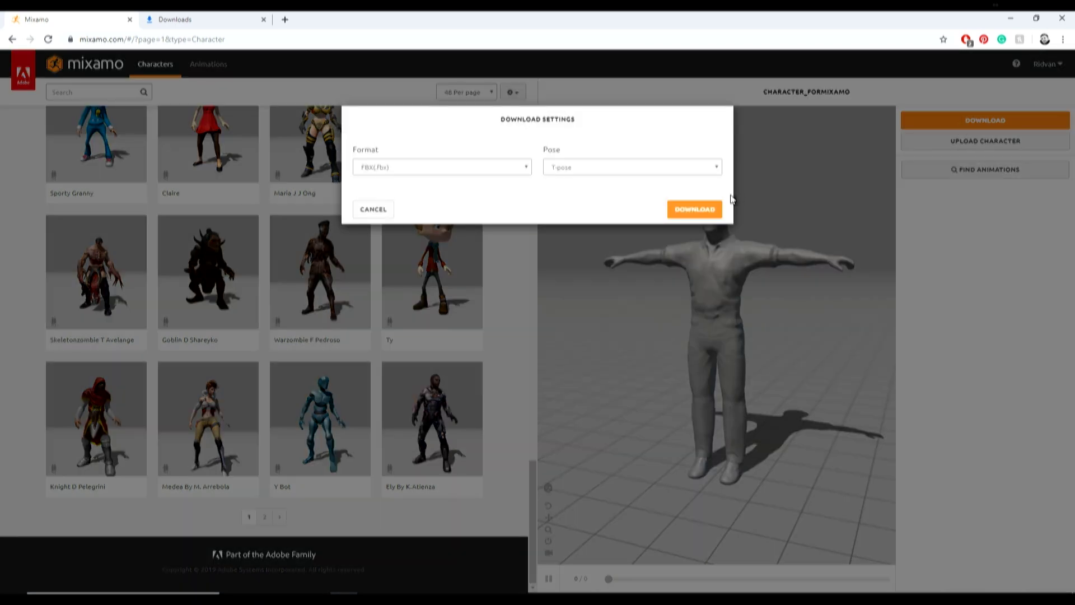
{"action": "left_click", "coordinate": [693, 210]}
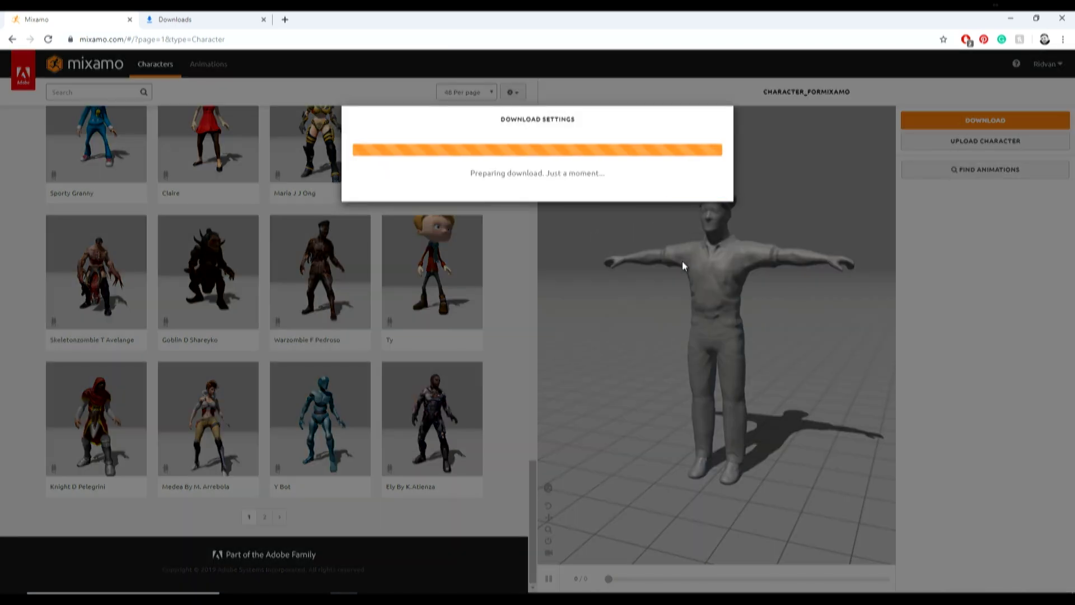
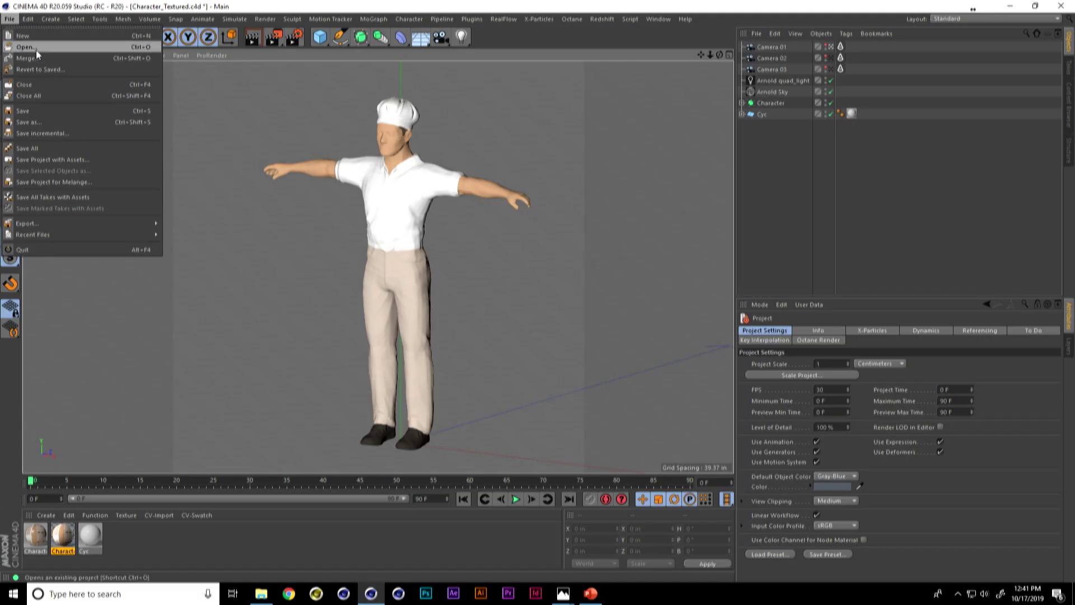
- Open Character_fromMixamo.fbx from the BackUP folder with the default FBX import settings
{"action": "left_click", "coordinate": [35, 49]}
{"action": "double_click", "coordinate": [141, 92]}
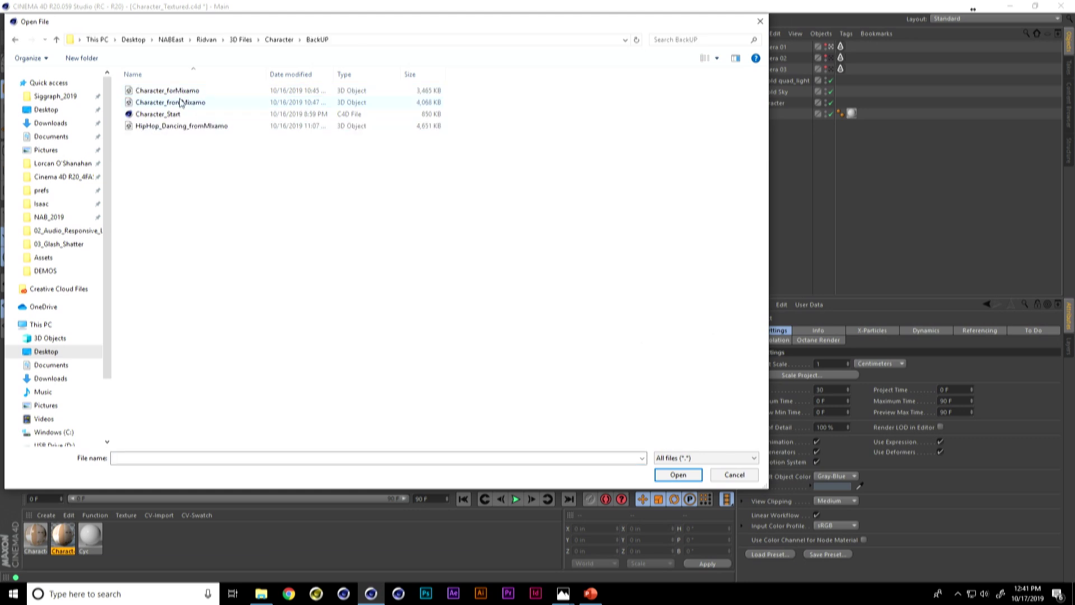
{"action": "double_click", "coordinate": [173, 102]}
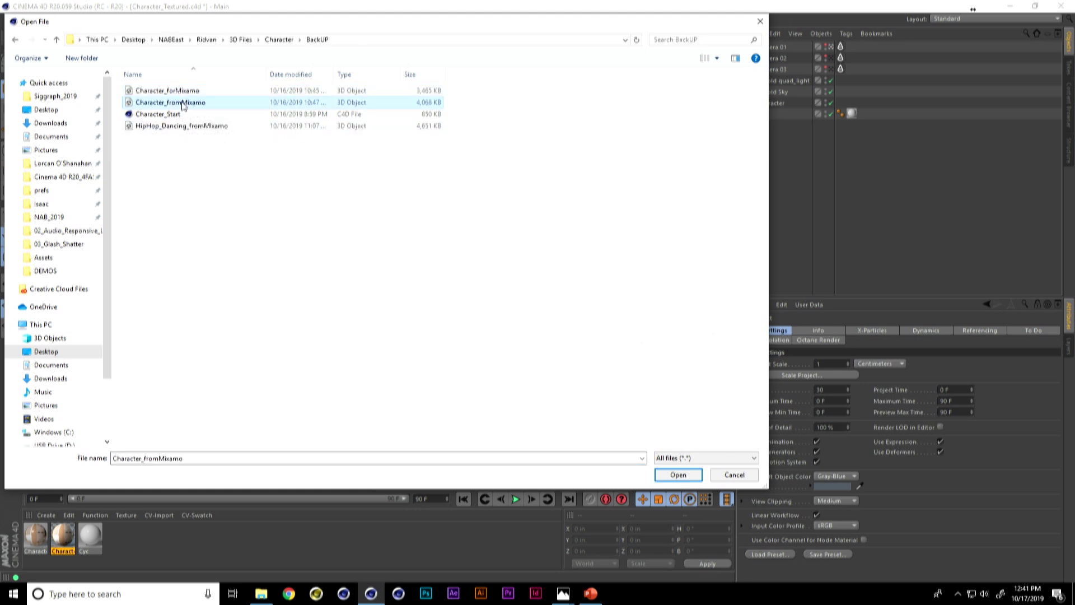
{"action": "left_click", "coordinate": [161, 262]}
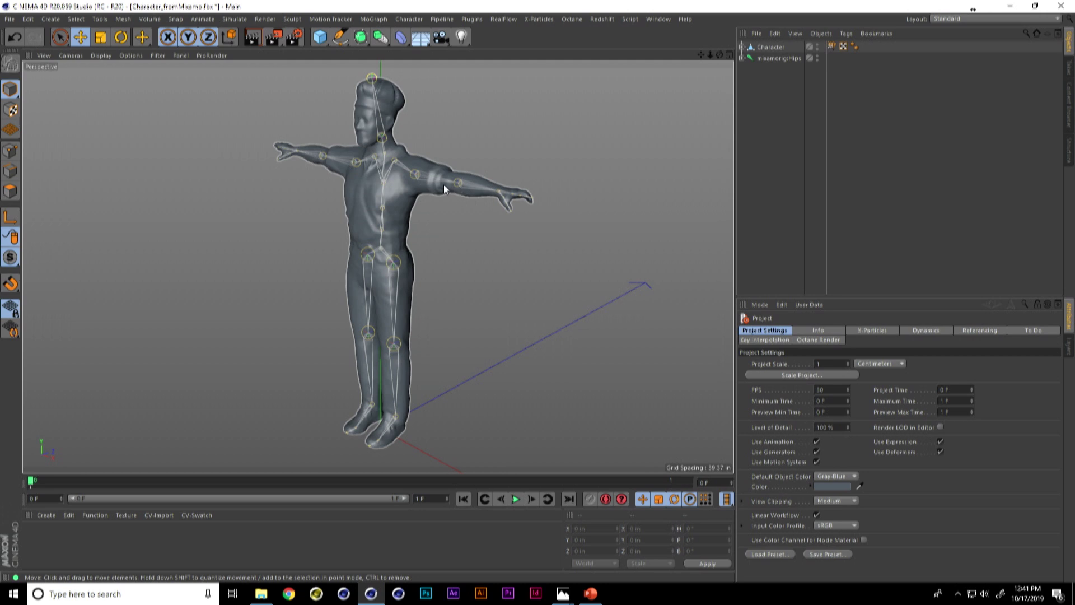
- Delete the position and rotation animation tracks from mixamorig:Hips and all its child joints
{"action": "left_click_drag", "start_coordinate": [434, 182], "coordinate": [457, 179], "text": "alt"}
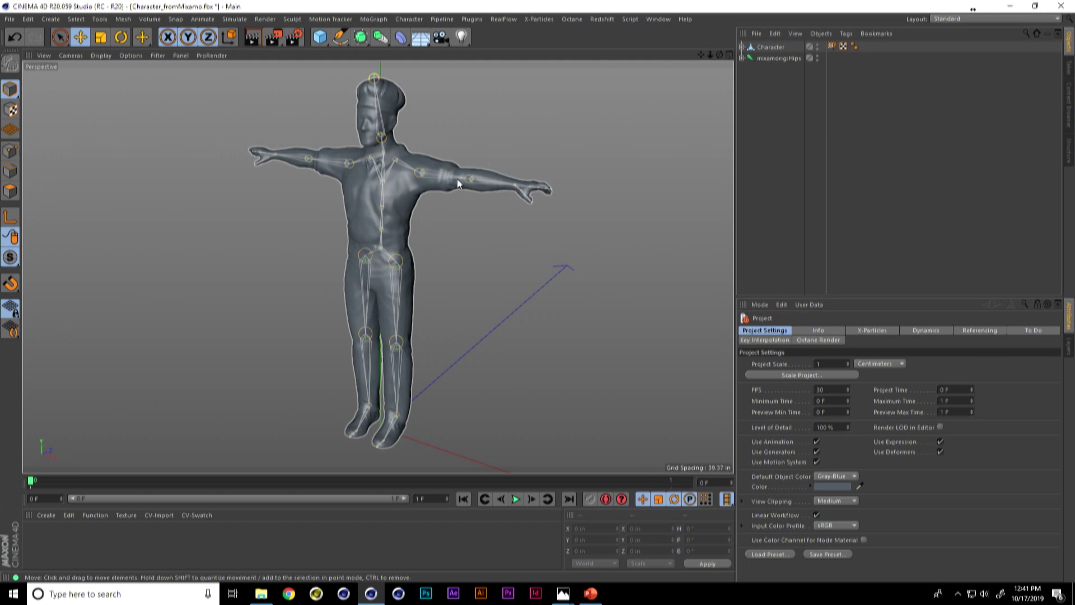
{"action": "middle_click", "coordinate": [772, 56]}
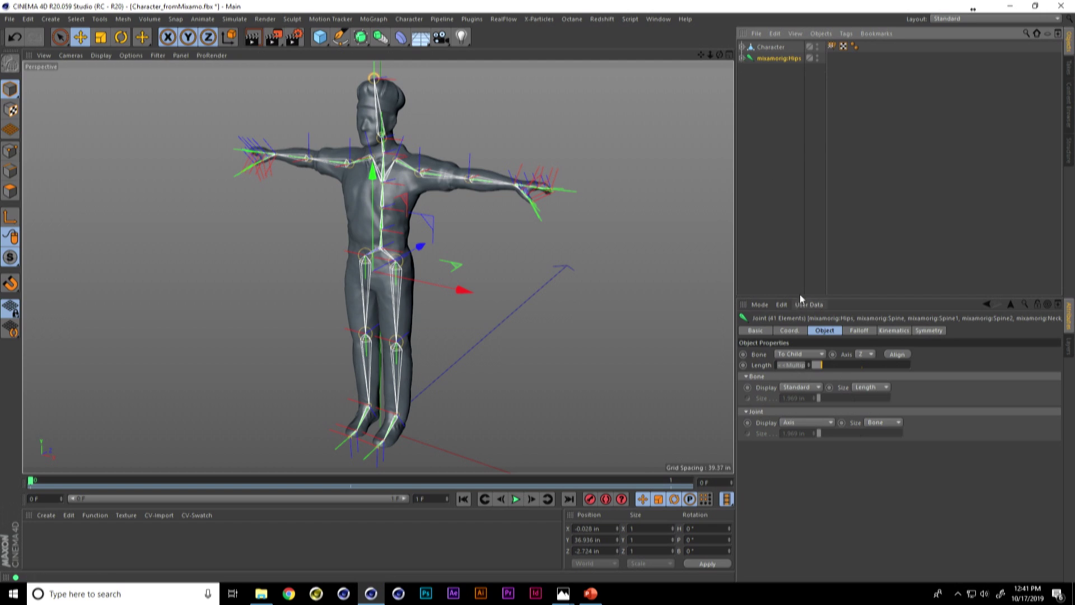
{"action": "left_click", "coordinate": [795, 330]}
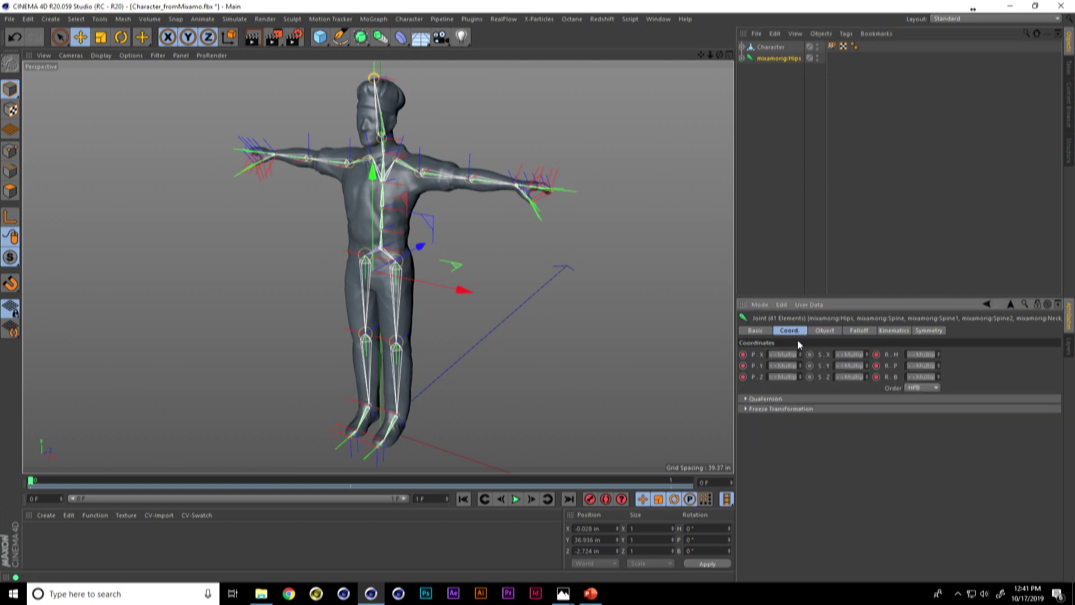
{"action": "right_click", "coordinate": [754, 357]}
{"action": "mouse_move", "coordinate": [790, 362]}
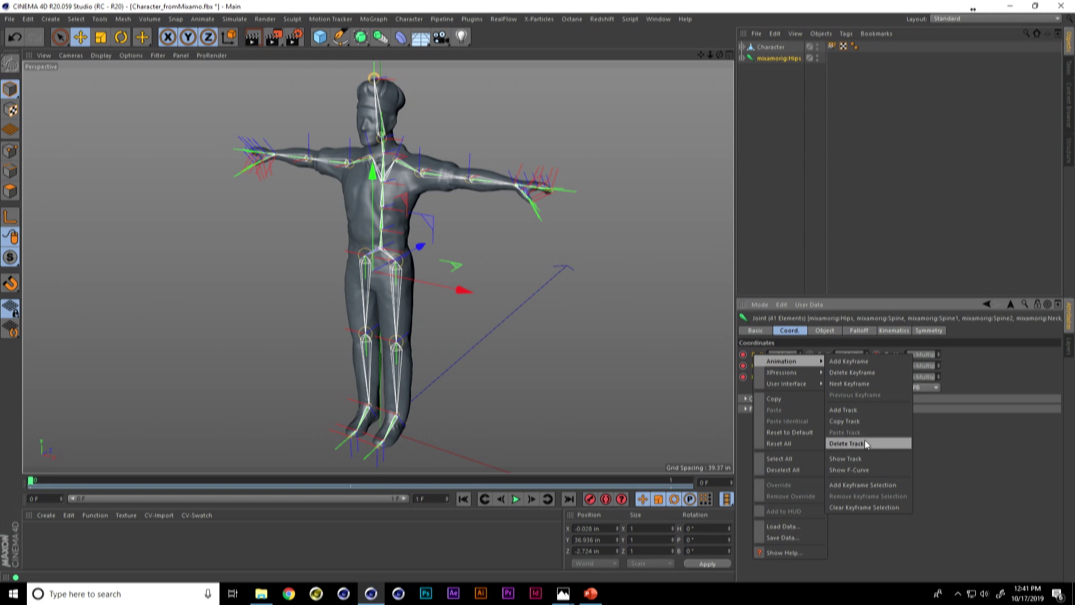
{"action": "left_click", "coordinate": [866, 444]}
{"action": "right_click", "coordinate": [890, 359]}
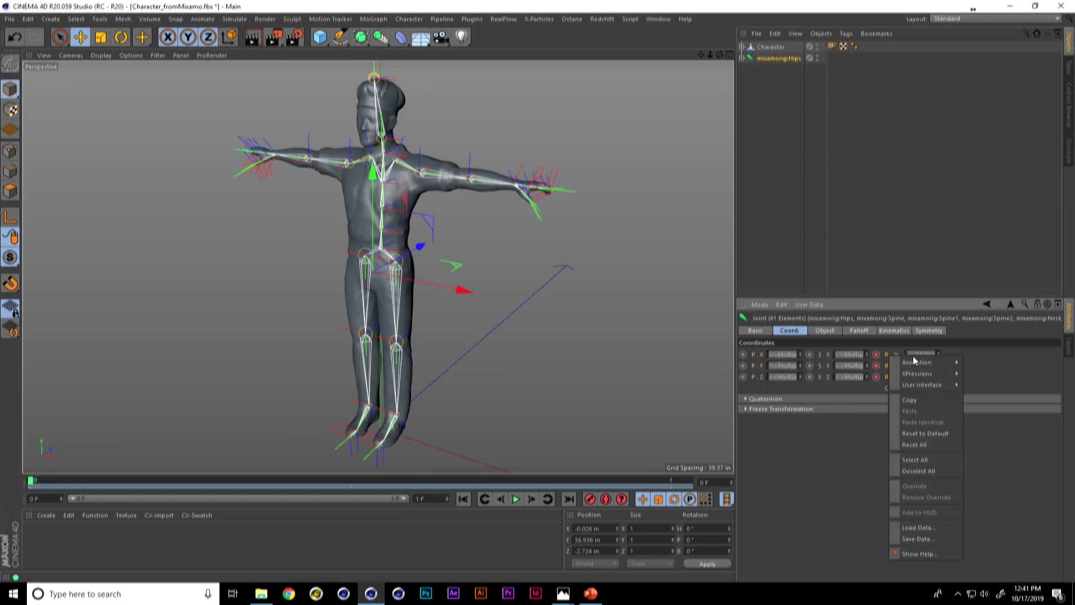
{"action": "mouse_move", "coordinate": [936, 365]}
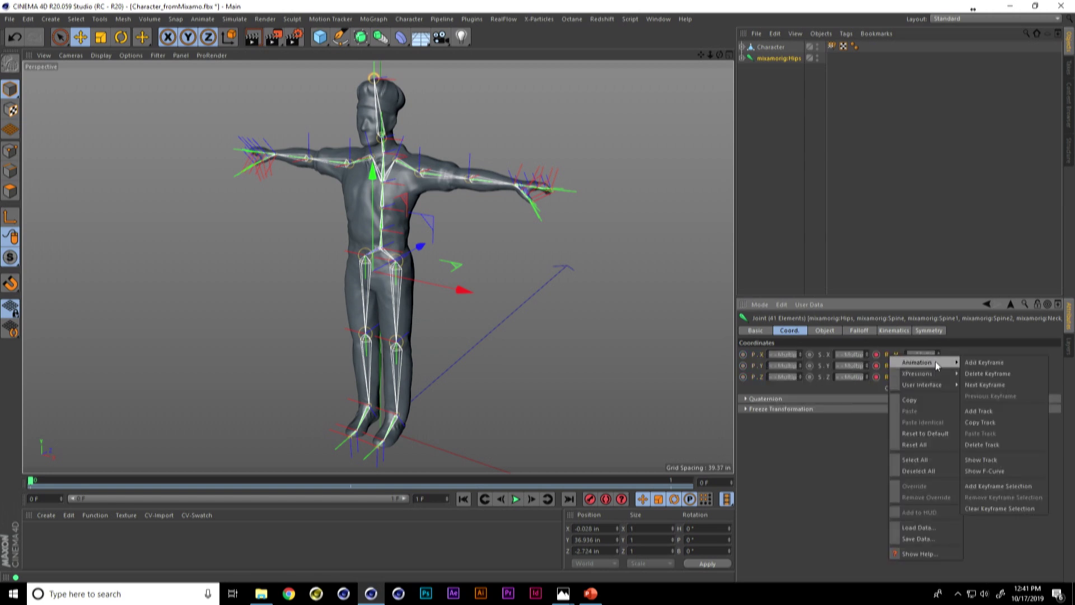
{"action": "left_click", "coordinate": [979, 443]}
- Rotate the left arm joint to test the chef's skinning
{"action": "left_click", "coordinate": [774, 251]}
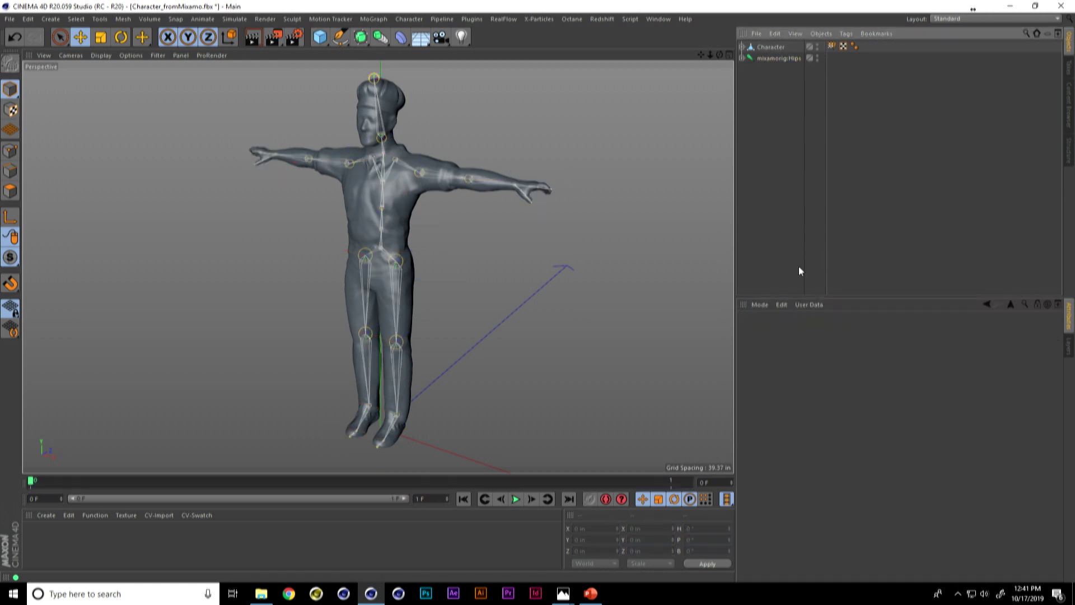
{"action": "left_click", "coordinate": [436, 173]}
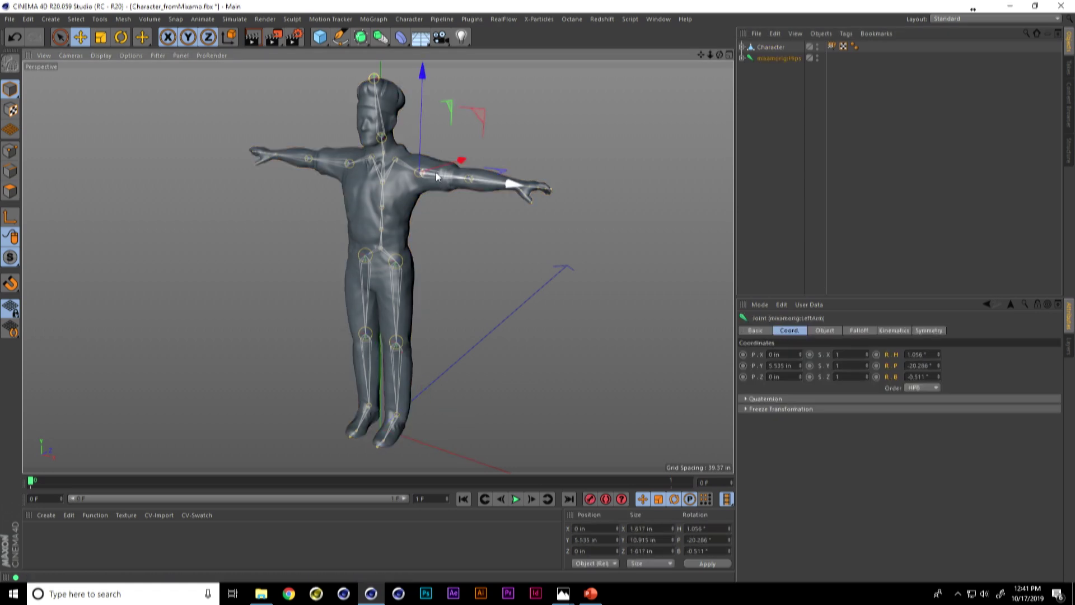
{"action": "key", "text": "r"}
{"action": "left_click_drag", "start_coordinate": [464, 151], "coordinate": [481, 112]}
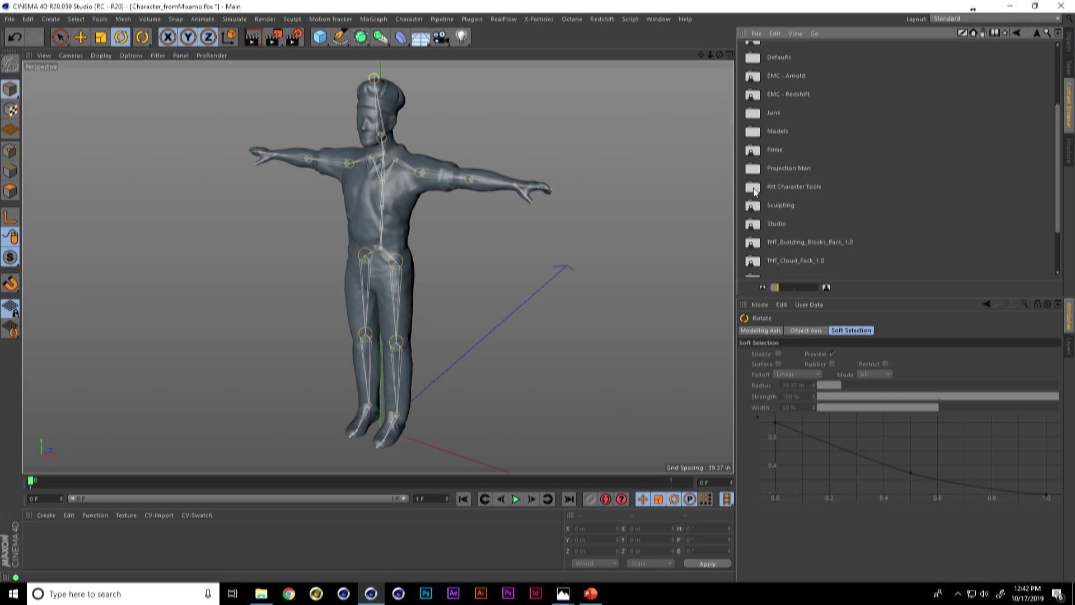
- Load the RH Tool Palette and Mixamo Controller v1.05 from RH Character Tools
{"action": "left_click", "coordinate": [755, 191]}
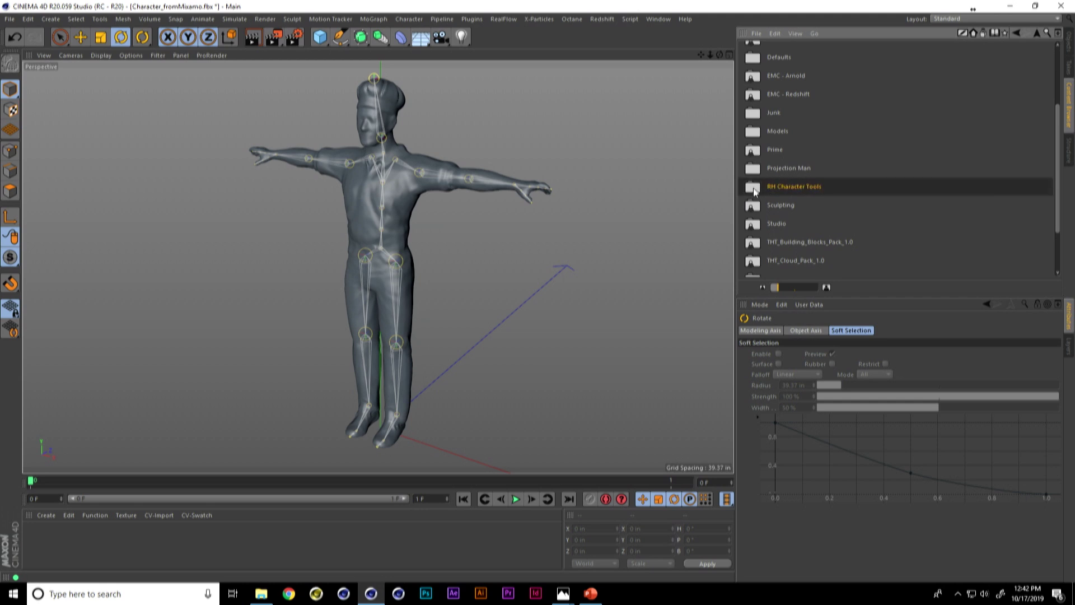
{"action": "double_click", "coordinate": [754, 191]}
{"action": "left_click", "coordinate": [751, 85]}
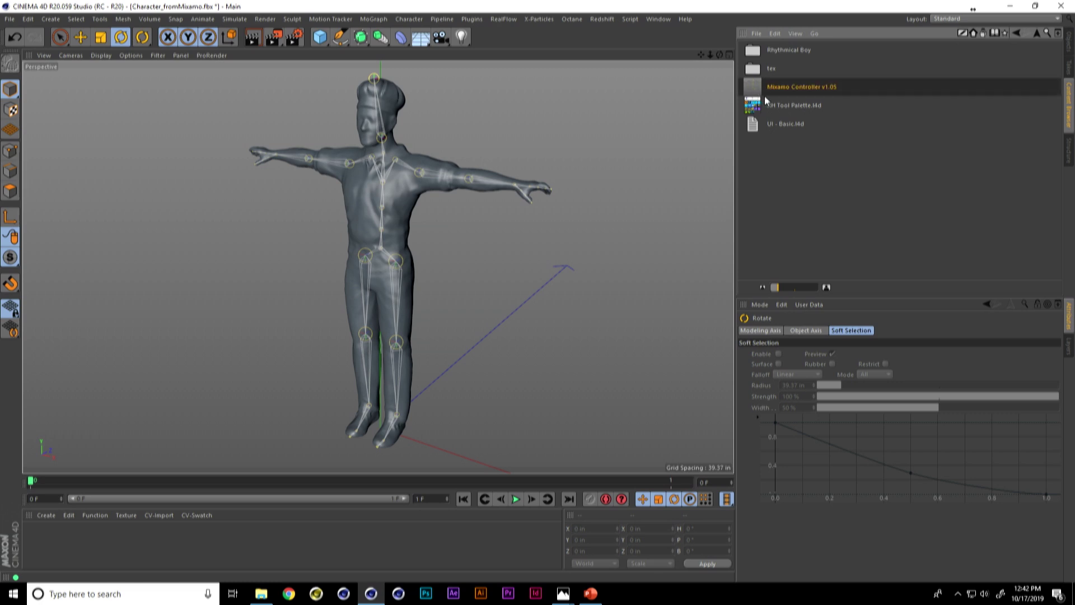
{"action": "double_click", "coordinate": [752, 112]}
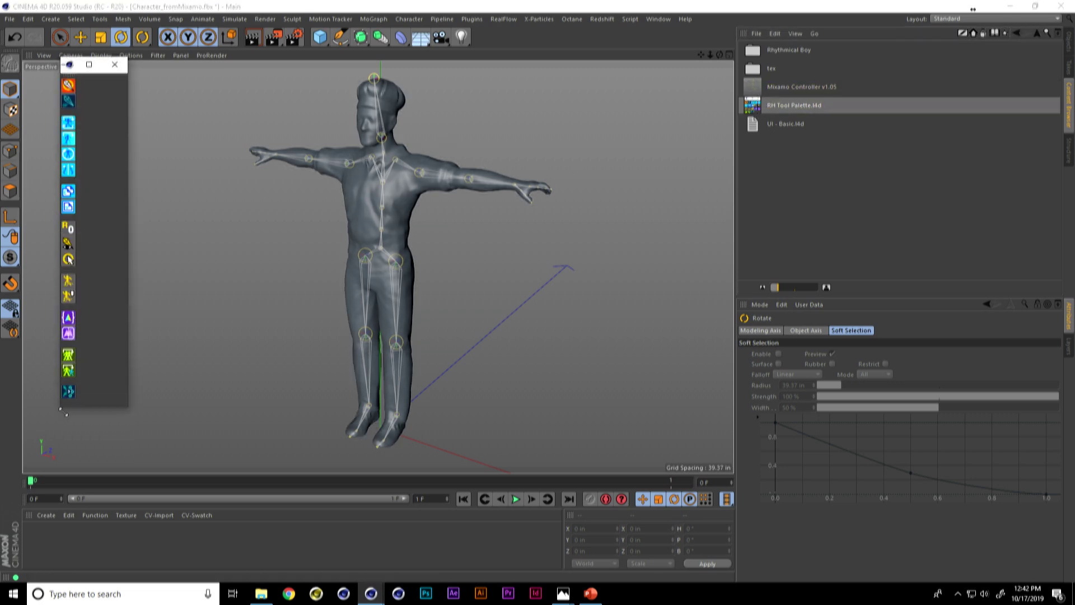
{"action": "left_click", "coordinate": [758, 83]}
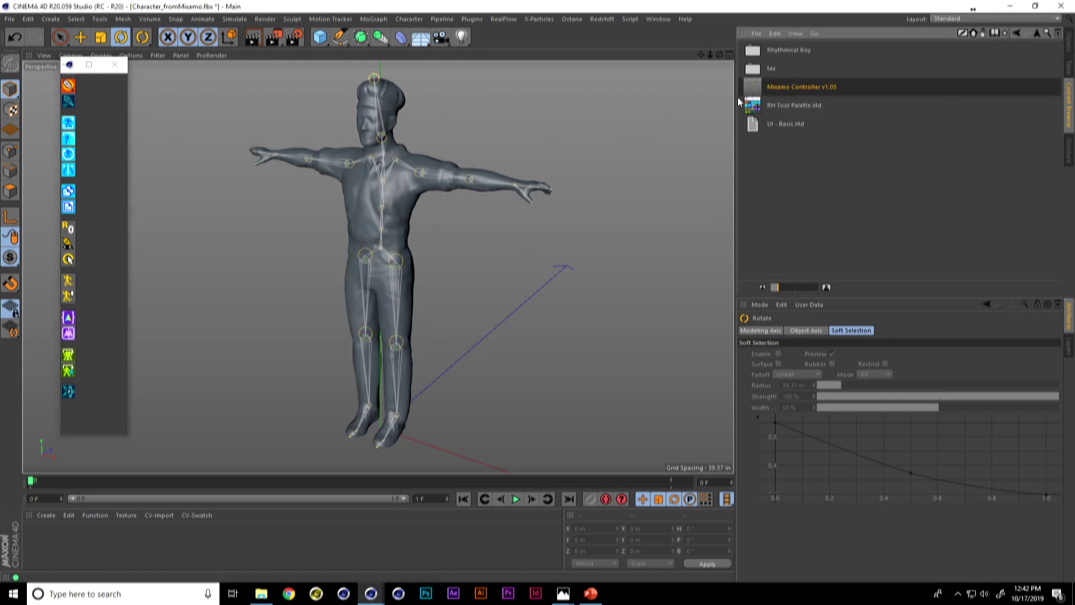
{"action": "double_click", "coordinate": [752, 90]}
- Move the rig's heel guide controller so it lines up with the character's heel
{"action": "left_click_drag", "start_coordinate": [488, 367], "coordinate": [392, 359], "text": "alt"}
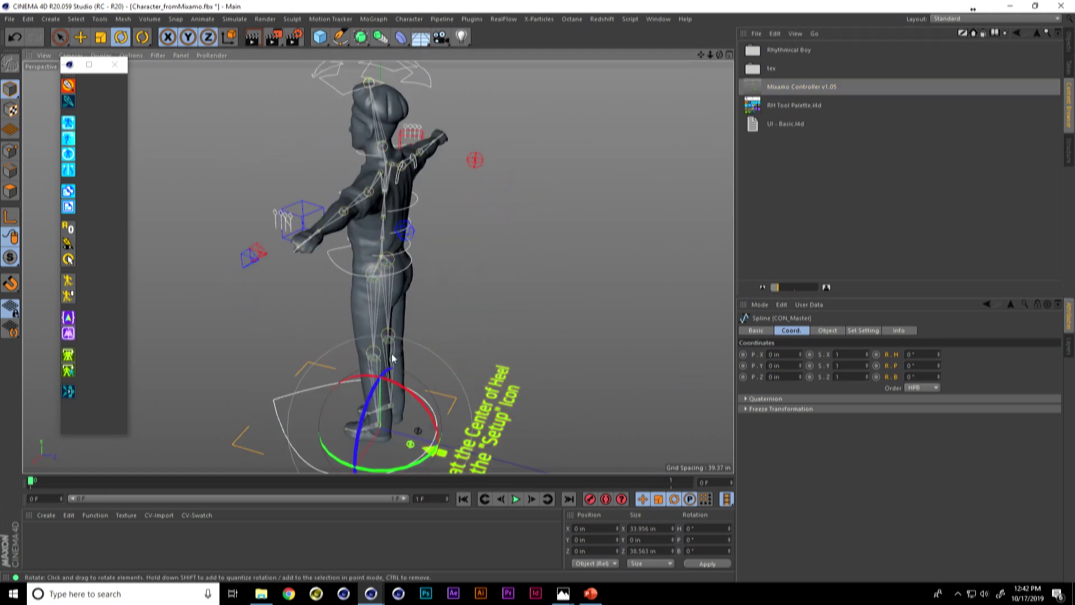
{"action": "left_click_drag", "start_coordinate": [389, 423], "coordinate": [379, 425], "text": "alt"}
{"action": "middle_click_drag", "start_coordinate": [415, 423], "coordinate": [428, 340], "text": "alt"}
{"action": "right_click_drag", "start_coordinate": [421, 363], "coordinate": [462, 383], "text": "alt"}
{"action": "left_click", "coordinate": [429, 393]}
{"action": "key", "text": "e"}
{"action": "middle_click_drag", "start_coordinate": [449, 300], "coordinate": [455, 173], "text": "alt"}
{"action": "left_click_drag", "start_coordinate": [451, 364], "coordinate": [287, 332]}
{"action": "left_click_drag", "start_coordinate": [370, 368], "coordinate": [361, 364]}
{"action": "left_click_drag", "start_coordinate": [460, 338], "coordinate": [616, 314], "text": "alt"}
{"action": "right_click_drag", "start_coordinate": [560, 302], "coordinate": [342, 257], "text": "alt"}
{"action": "left_click_drag", "start_coordinate": [369, 263], "coordinate": [314, 196], "text": "alt"}
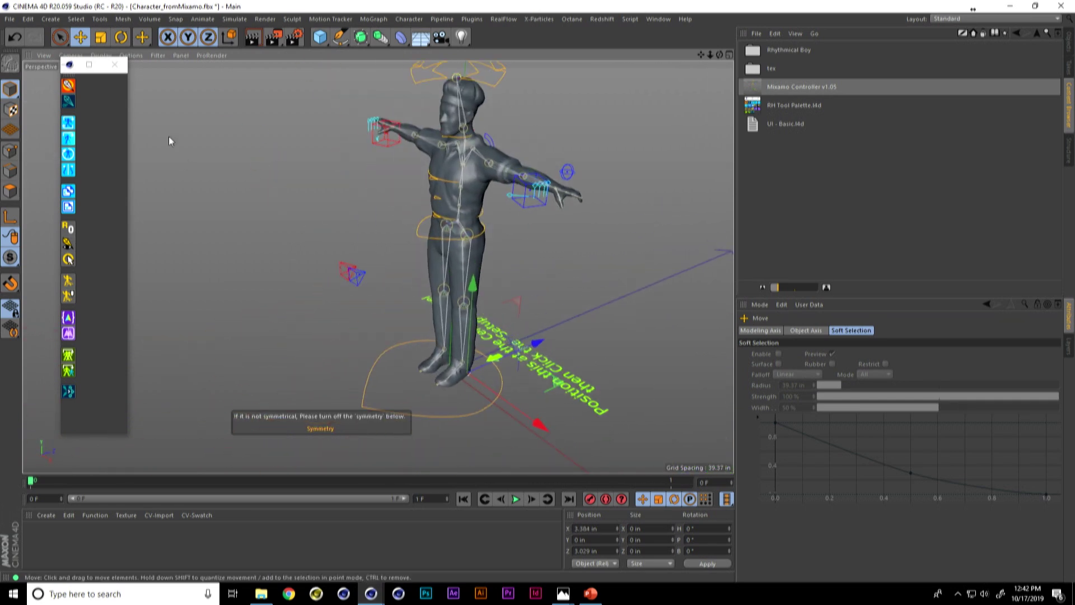
- Attach the Mixamo controllers to the chef with the palette's setup tool
{"action": "left_click", "coordinate": [69, 86]}
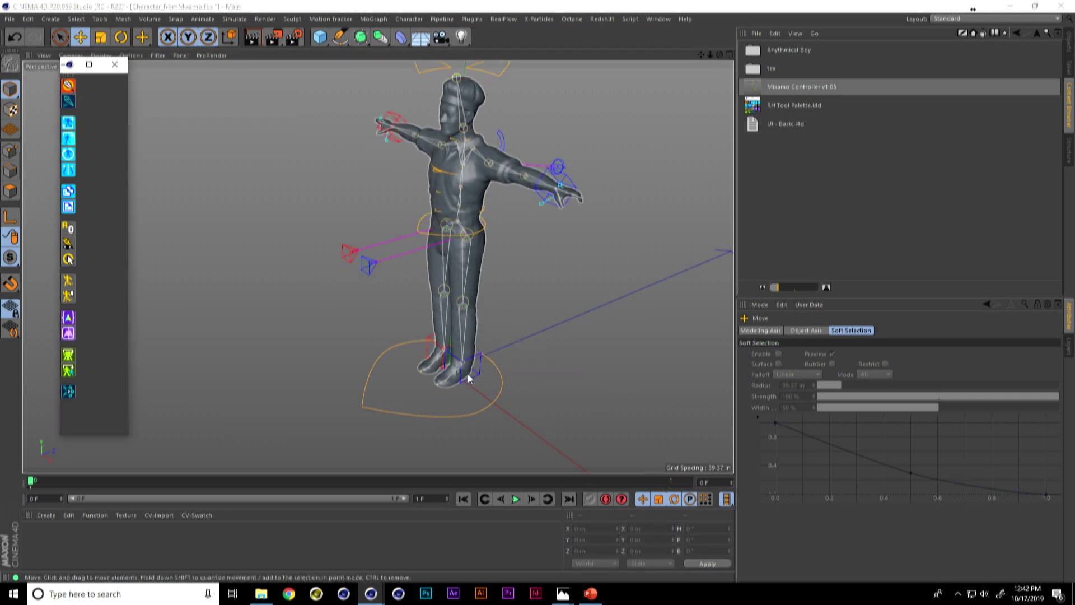
{"action": "left_click", "coordinate": [485, 368]}
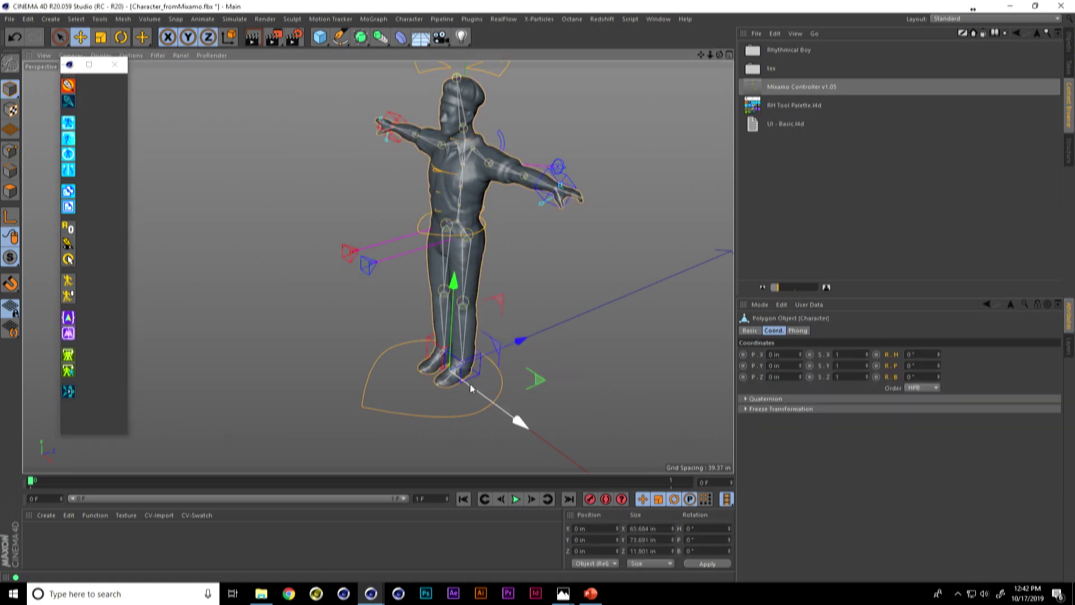
{"action": "scroll", "coordinate": [486, 374], "scroll_direction": "up", "scroll_amount": 2}
- Test CON_LeftFoot by raising the left leg and rolling the foot with Toe-Heel
{"action": "left_click", "coordinate": [497, 384]}
{"action": "middle_click_drag", "start_coordinate": [506, 377], "coordinate": [450, 385], "text": "alt"}
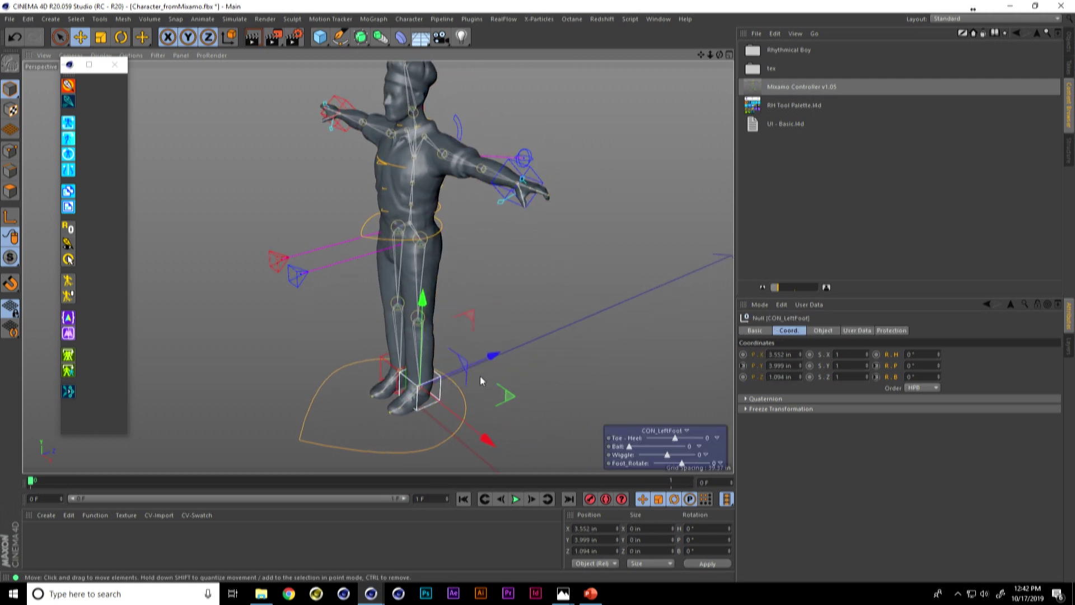
{"action": "left_click_drag", "start_coordinate": [473, 324], "coordinate": [334, 319]}
{"action": "scroll", "coordinate": [313, 325], "scroll_direction": "up", "scroll_amount": 4}
{"action": "mouse_move", "coordinate": [676, 443]}
{"action": "left_mouse_down"}
{"action": "mouse_move", "coordinate": [687, 438]}
{"action": "mouse_move", "coordinate": [646, 445]}
{"action": "mouse_move", "coordinate": [678, 449]}
{"action": "left_mouse_up"}
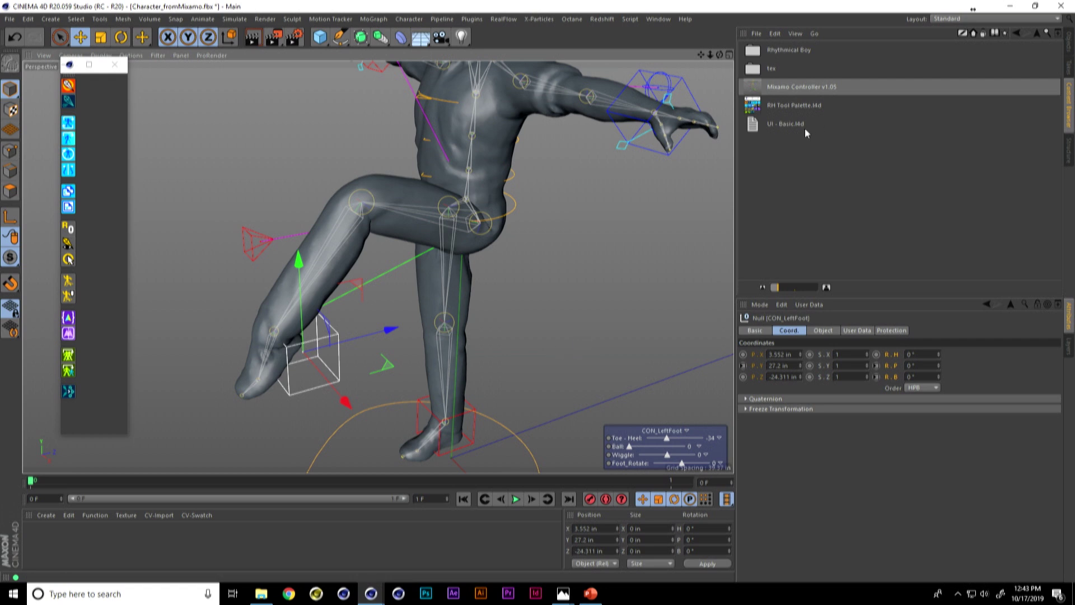
- Reset the character back to its T-pose
{"action": "scroll", "coordinate": [428, 211], "scroll_direction": "down", "scroll_amount": 3}
{"action": "left_click_drag", "start_coordinate": [427, 212], "coordinate": [516, 171], "text": "alt"}
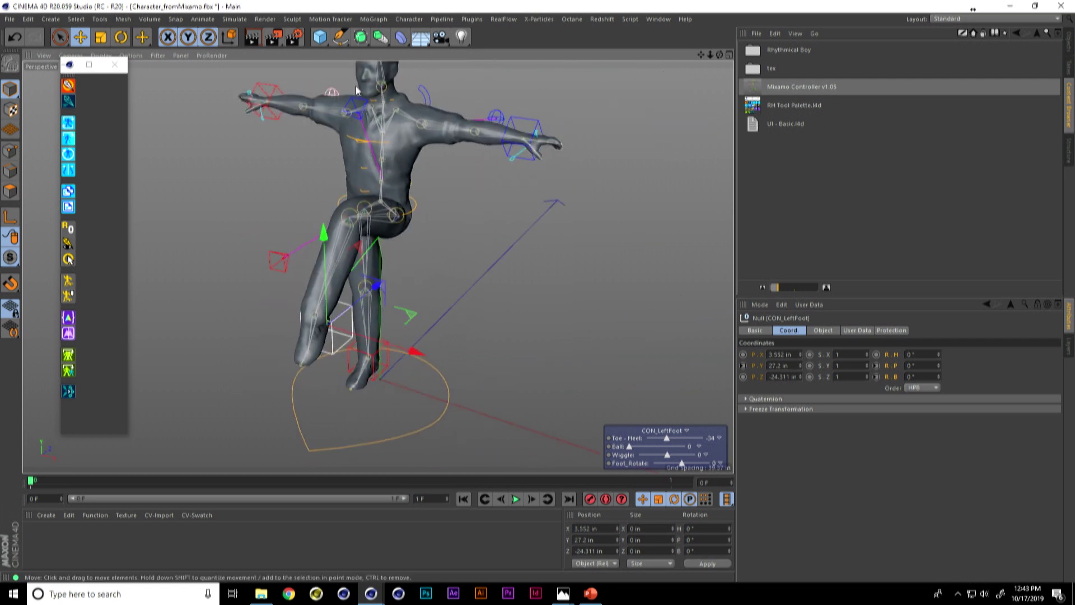
{"action": "left_click", "coordinate": [67, 157]}
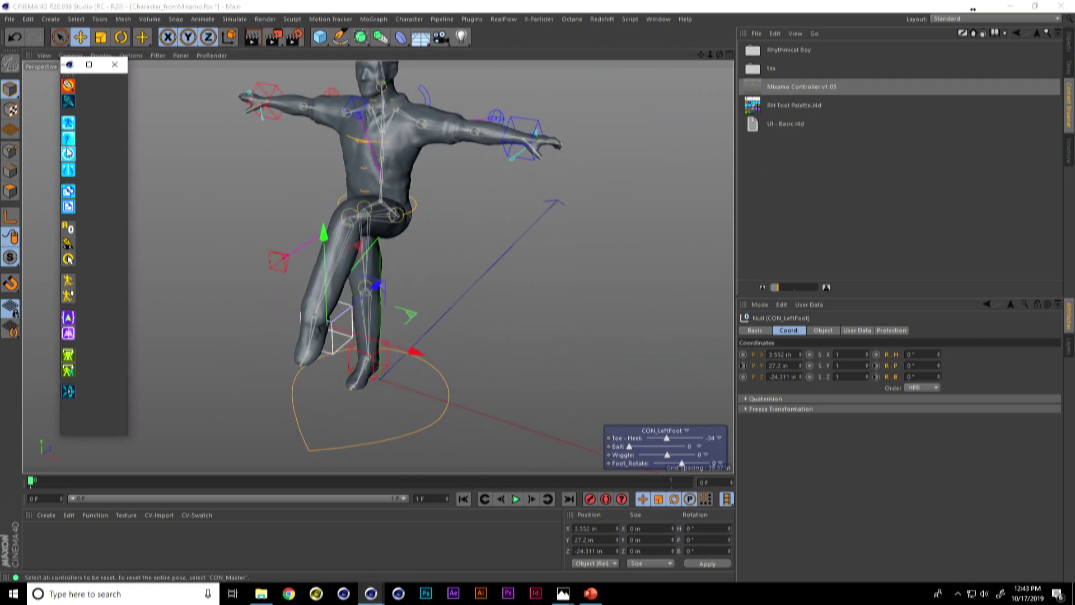
{"action": "left_click_drag", "start_coordinate": [427, 212], "coordinate": [406, 186], "text": "alt"}
{"action": "scroll", "coordinate": [406, 186], "scroll_direction": "down", "scroll_amount": 3}
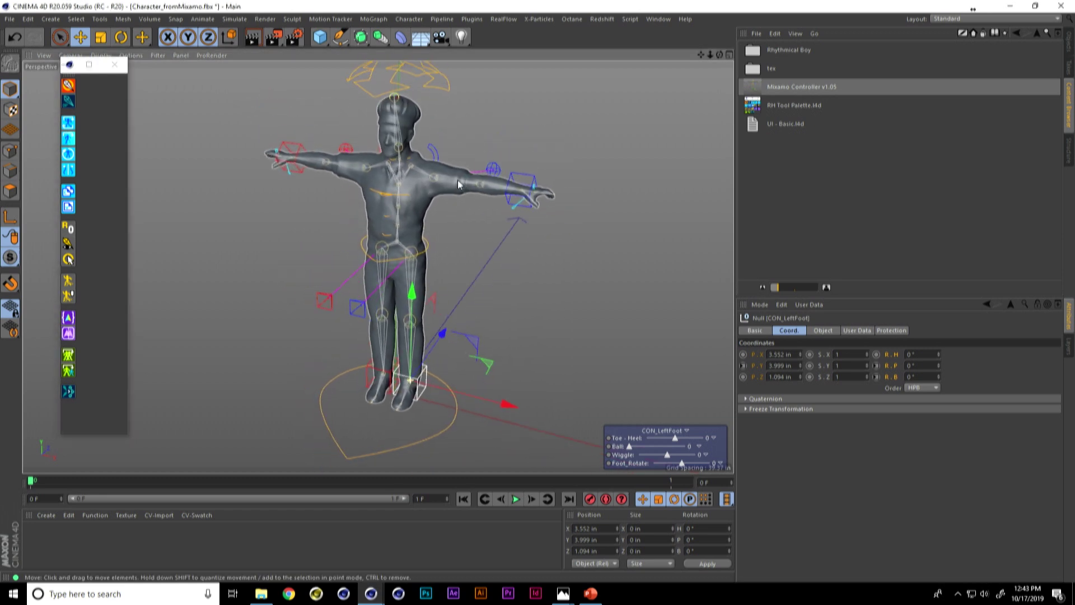
- Open HipHop_Dancing_fromMixamo.fbx as a new project with default FBX import settings
{"action": "left_click", "coordinate": [1068, 39]}
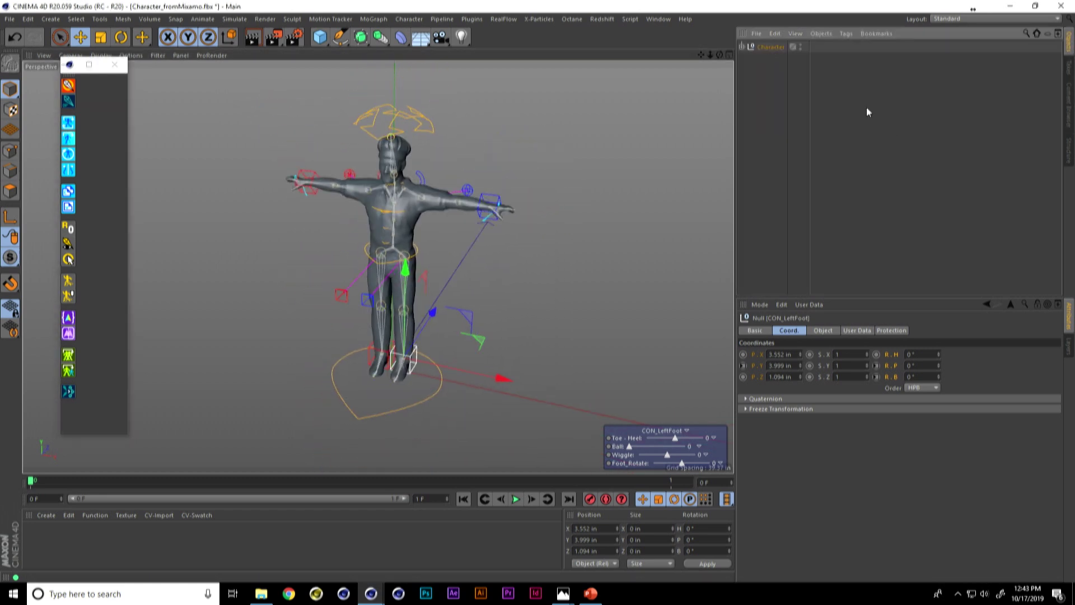
{"action": "left_click", "coordinate": [785, 122]}
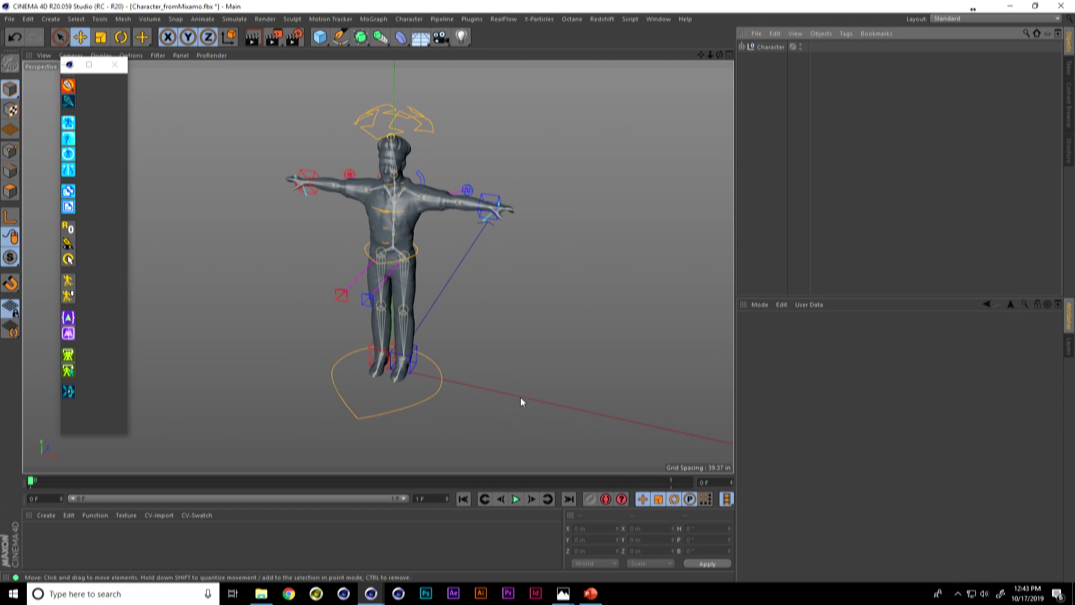
{"action": "left_click", "coordinate": [9, 19]}
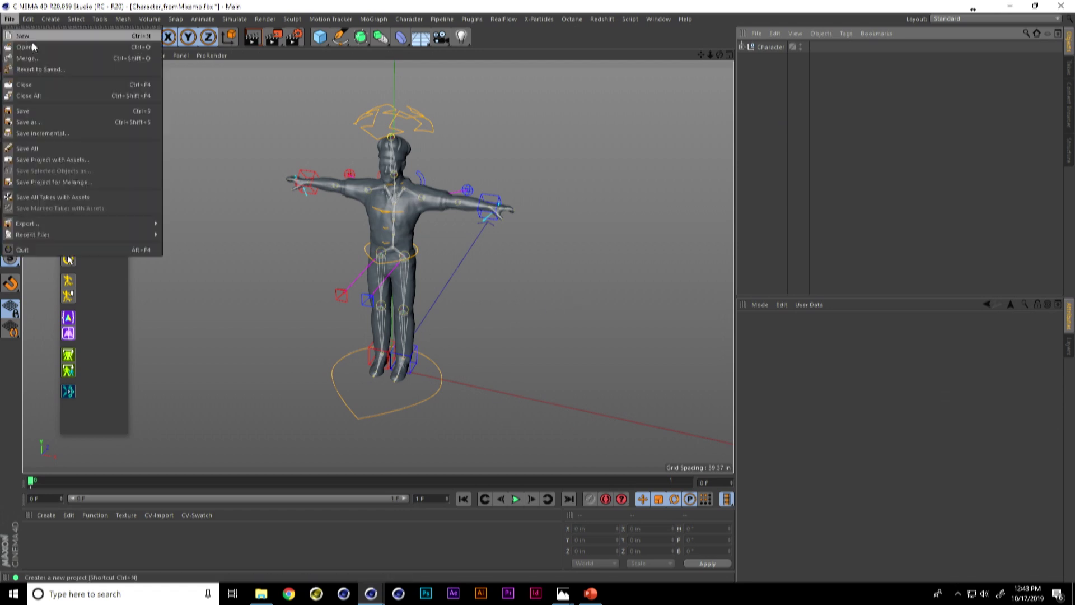
{"action": "left_click", "coordinate": [25, 47]}
{"action": "left_click", "coordinate": [171, 127]}
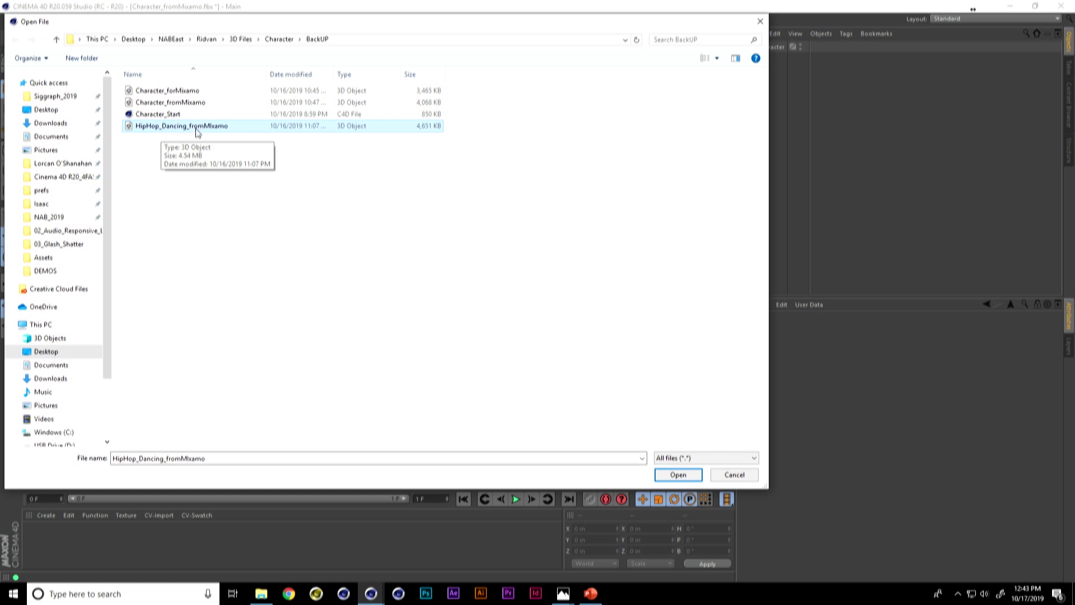
{"action": "left_click", "coordinate": [169, 128]}
{"action": "left_click", "coordinate": [159, 150]}
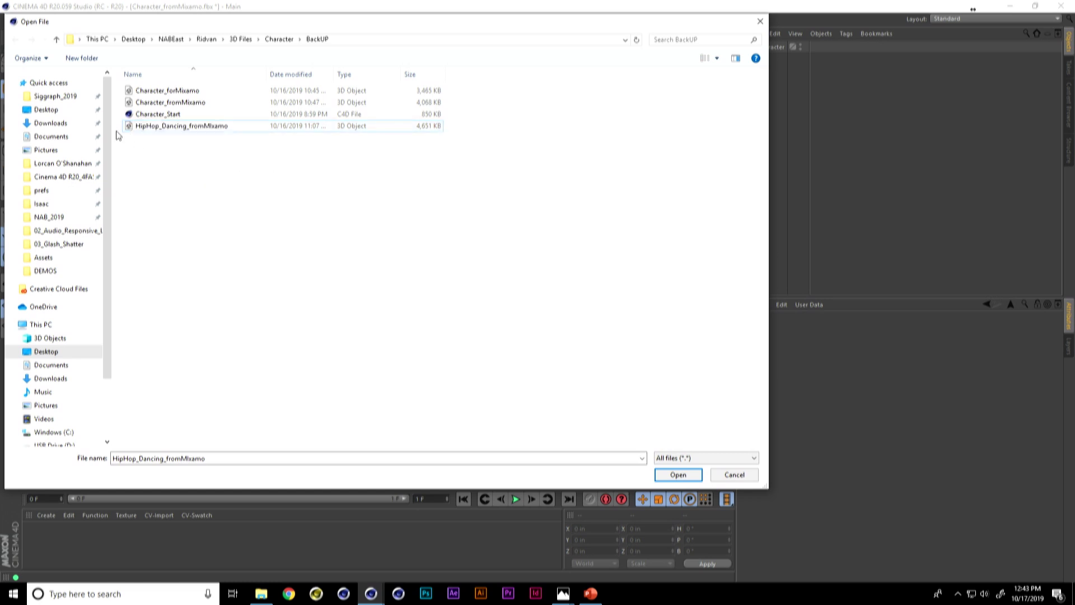
{"action": "double_click", "coordinate": [128, 128]}
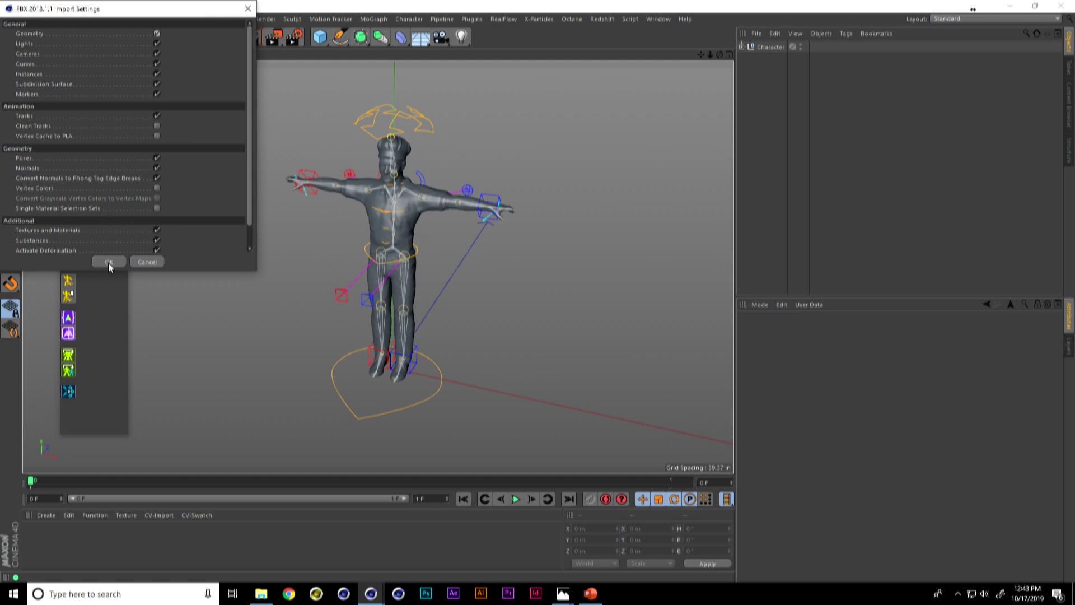
{"action": "left_click", "coordinate": [109, 262]}
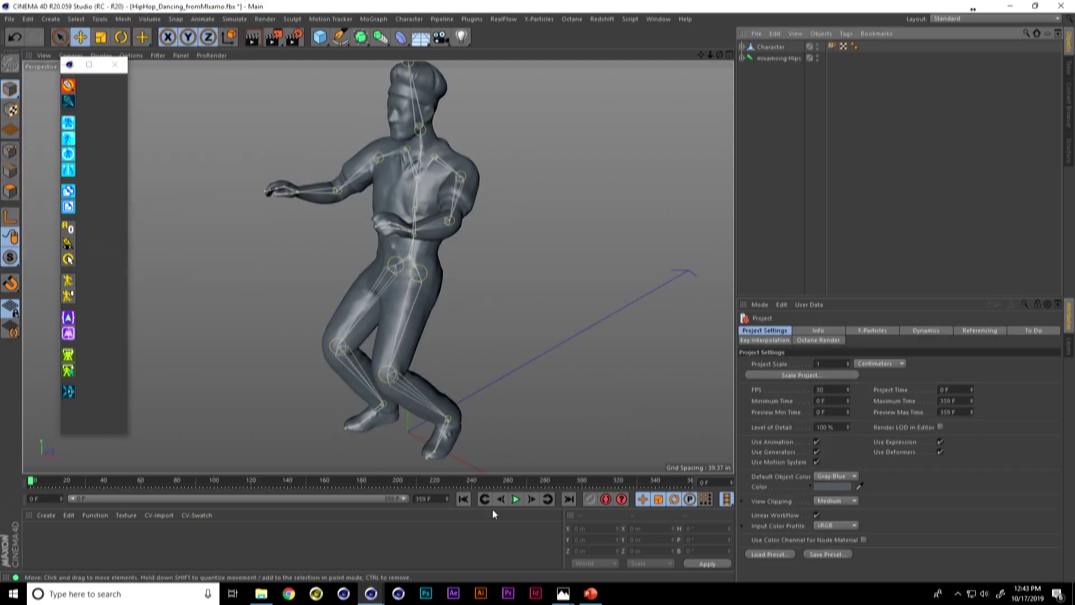
- Play the dance, stop at frame 162, and select Character and mixamorig:Hips
{"action": "left_click", "coordinate": [516, 501]}
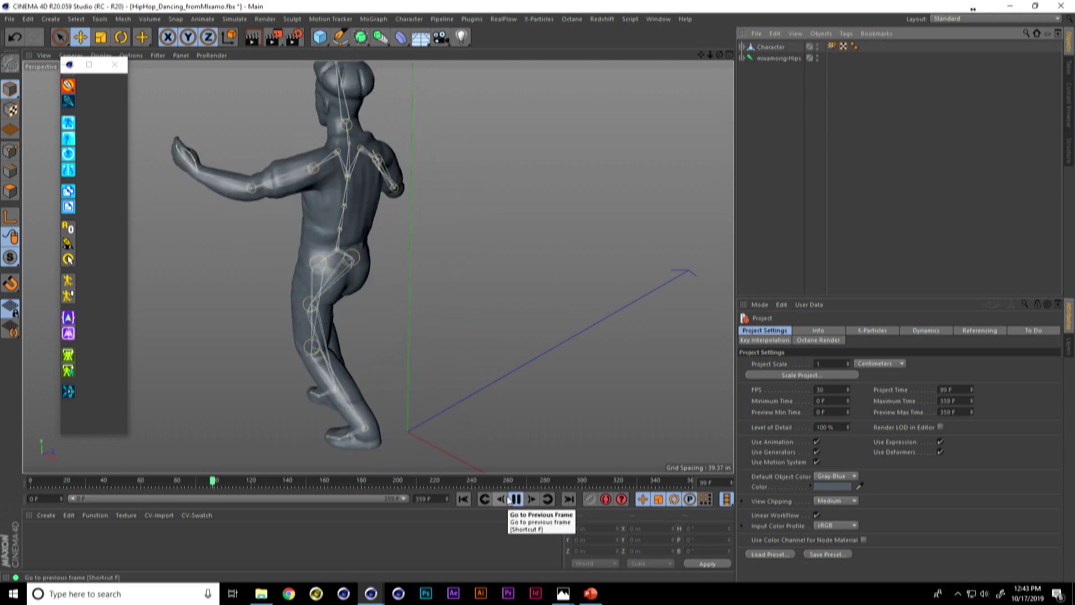
{"action": "left_click", "coordinate": [516, 499]}
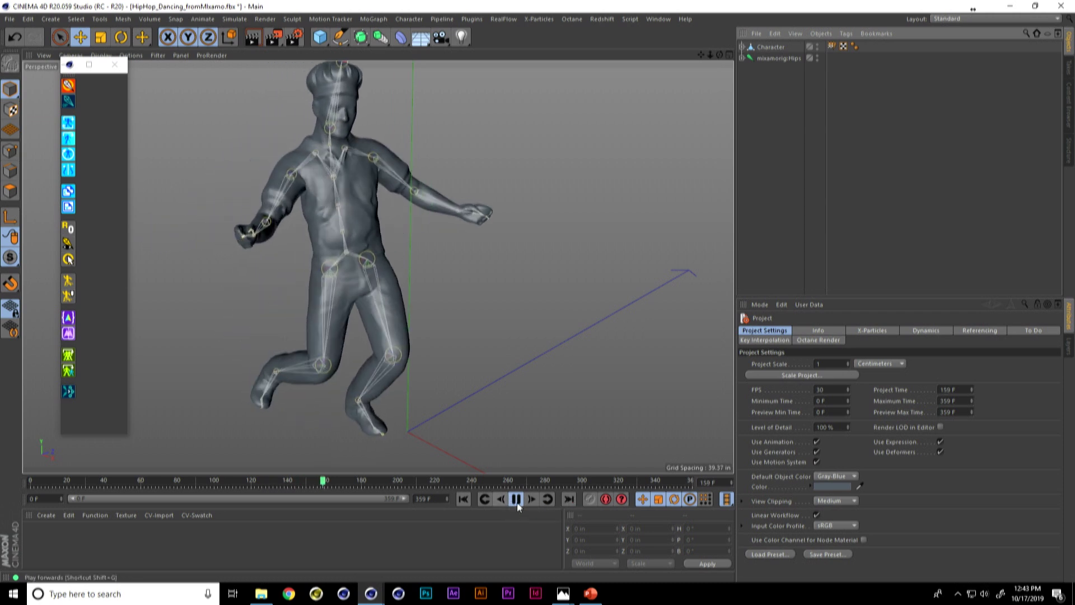
{"action": "scroll", "coordinate": [390, 318], "scroll_direction": "down", "scroll_amount": 3}
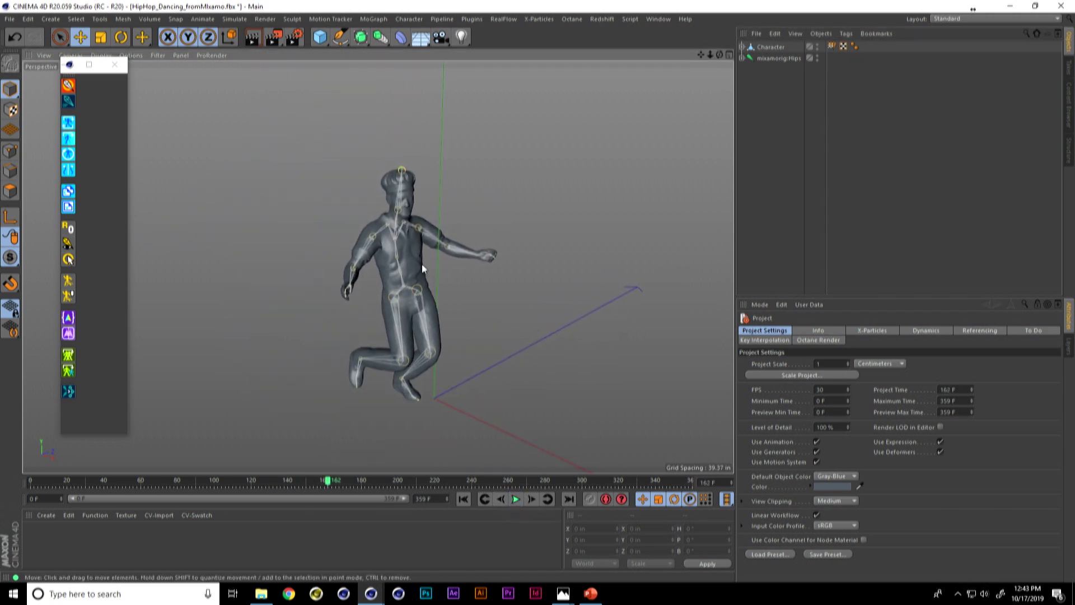
{"action": "left_click_drag", "start_coordinate": [422, 264], "coordinate": [469, 264], "text": "alt"}
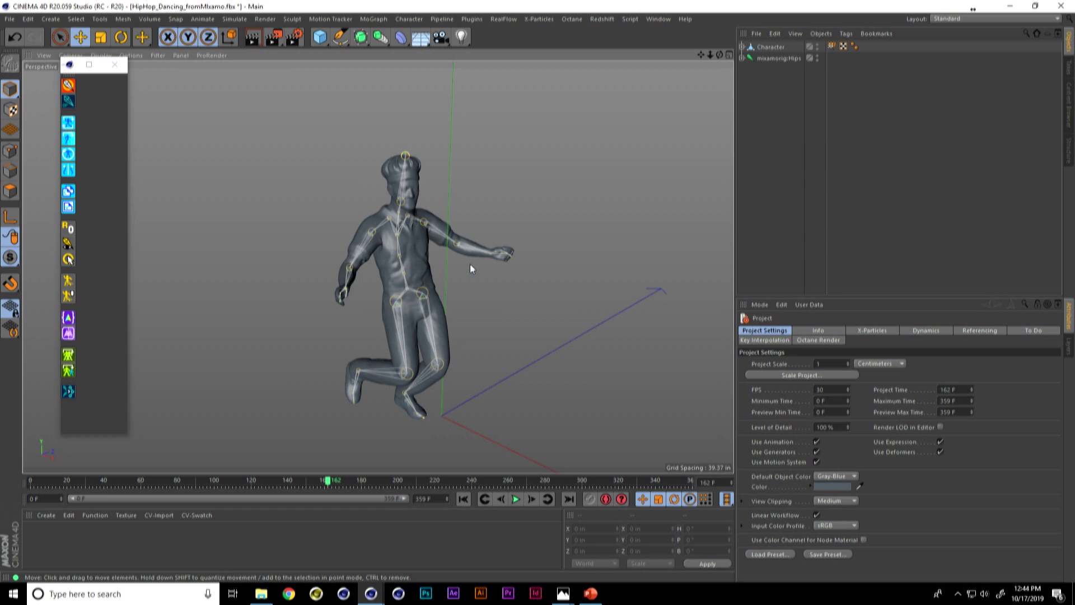
{"action": "left_click_drag", "start_coordinate": [792, 98], "coordinate": [754, 34]}
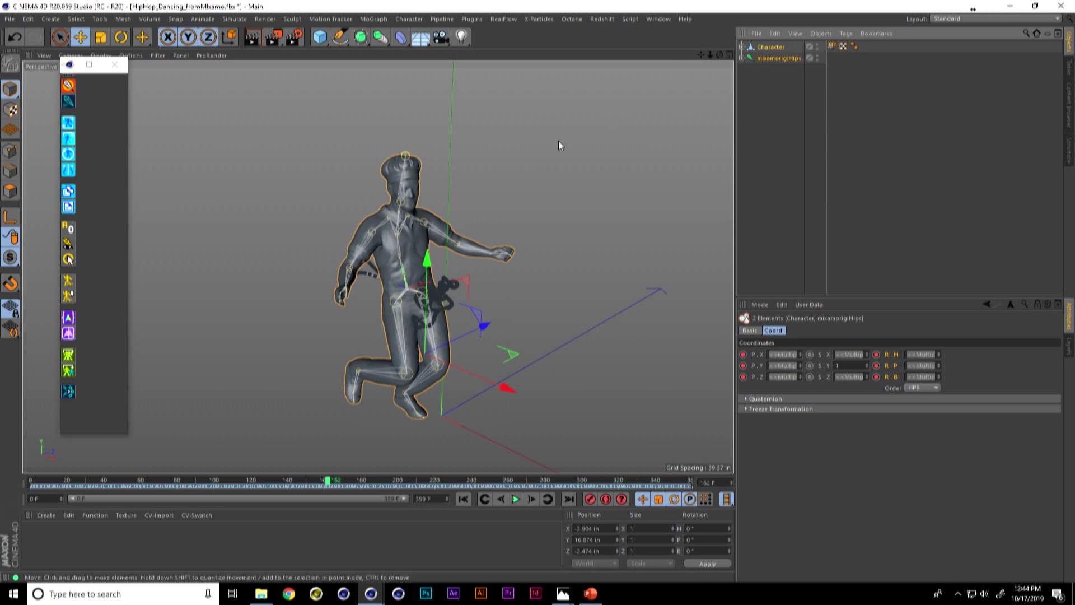
- Paste the dancer into the Character_fromMixamo project and extend the timeline to 359 frames
{"action": "key", "text": "v"}
{"action": "mouse_move", "coordinate": [567, 164]}
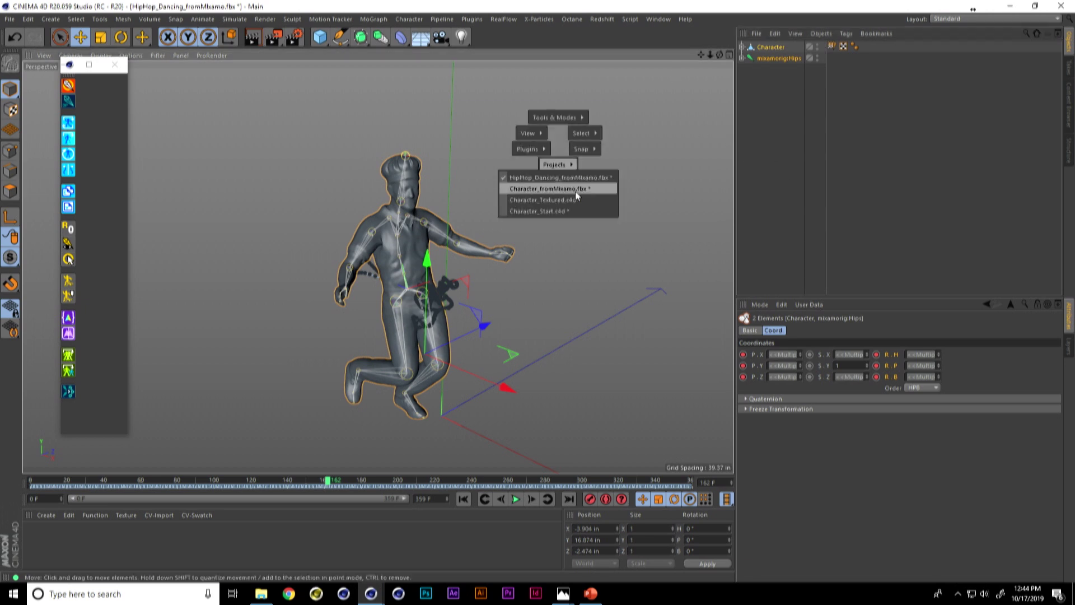
{"action": "left_click", "coordinate": [576, 191]}
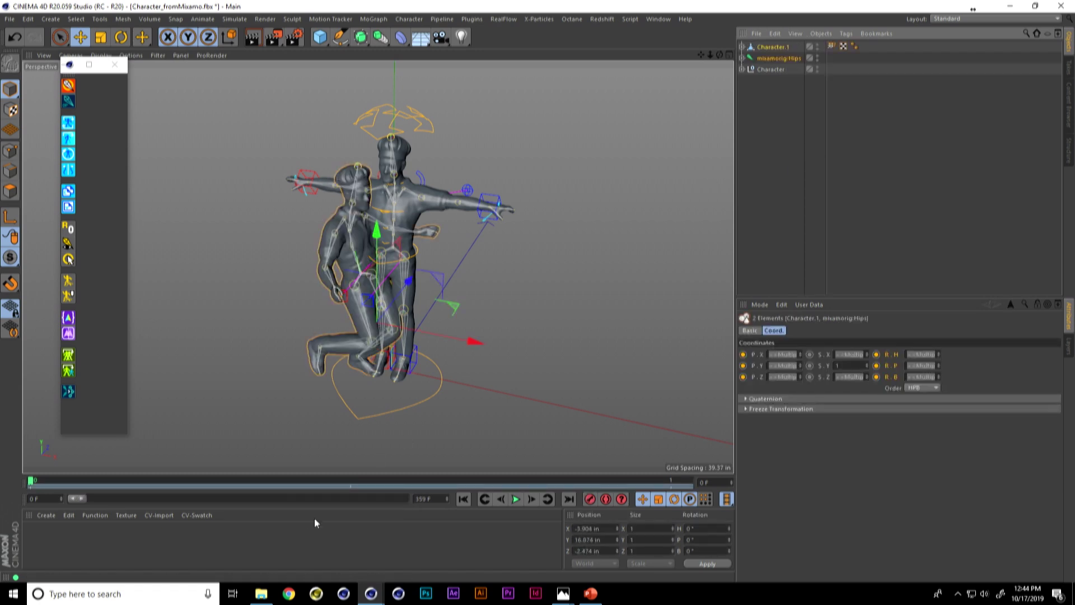
{"action": "left_click_drag", "start_coordinate": [82, 498], "coordinate": [452, 504]}
{"action": "left_click", "coordinate": [779, 159]}
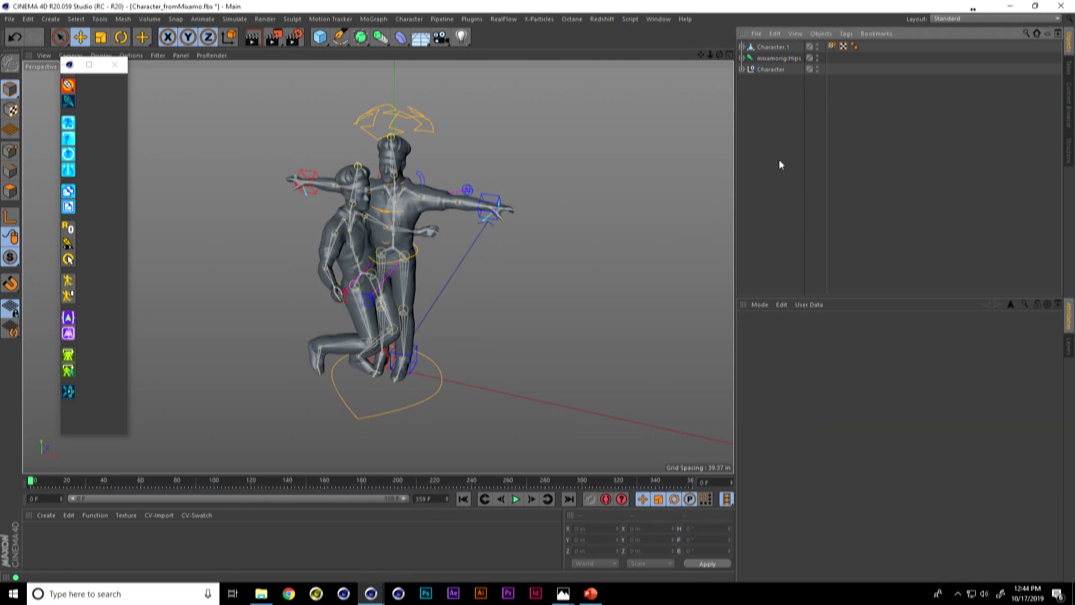
- Turn on Use Color for Character.1 and open its Display Color picker
{"action": "left_click", "coordinate": [773, 47]}
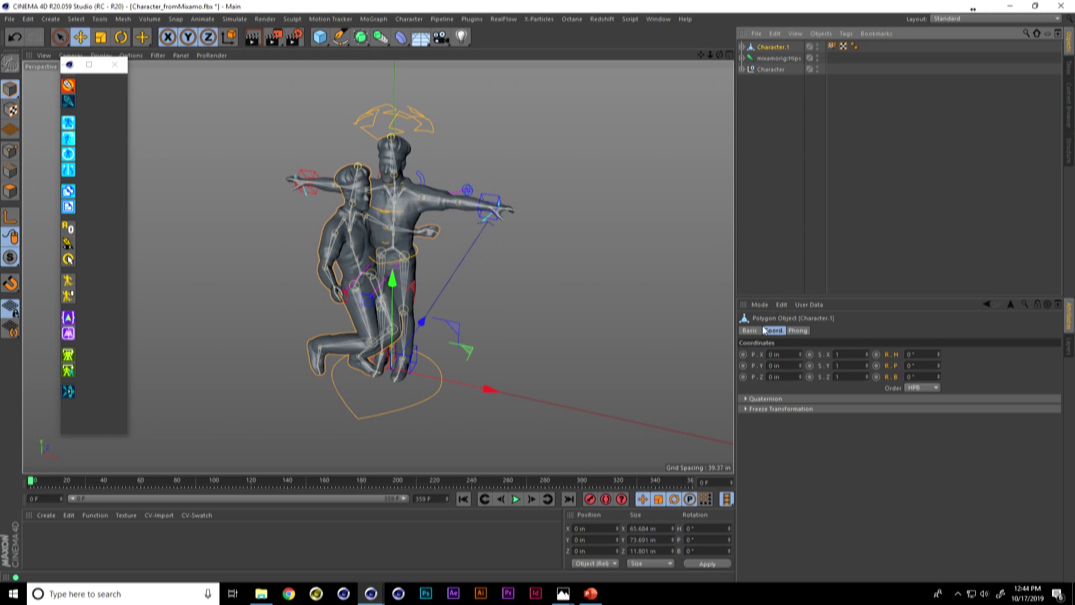
{"action": "left_click", "coordinate": [750, 330]}
{"action": "left_click", "coordinate": [831, 397]}
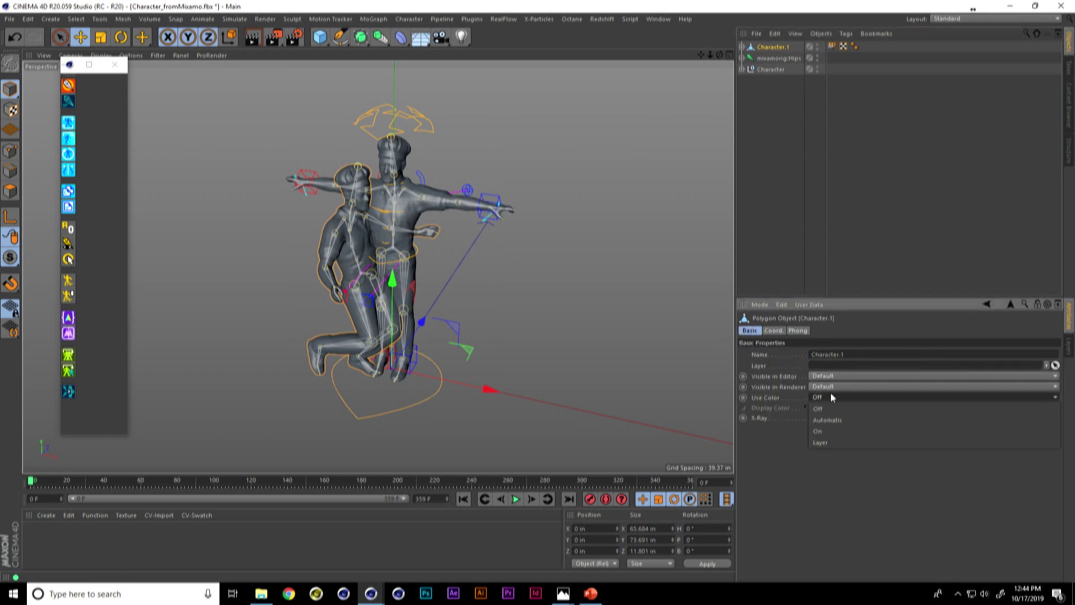
{"action": "left_click", "coordinate": [831, 431]}
{"action": "left_click", "coordinate": [829, 407]}
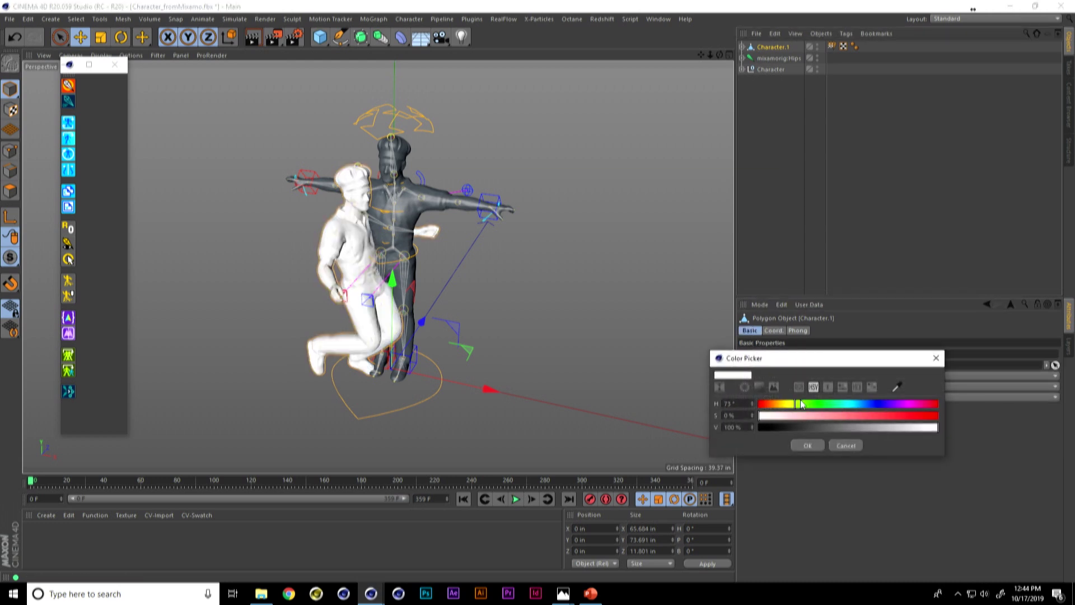
- Set Character.1's display colour to green with H 117° and S 100%
{"action": "left_click", "coordinate": [821, 404]}
{"action": "left_click", "coordinate": [818, 404]}
{"action": "left_click_drag", "start_coordinate": [873, 417], "coordinate": [928, 418]}
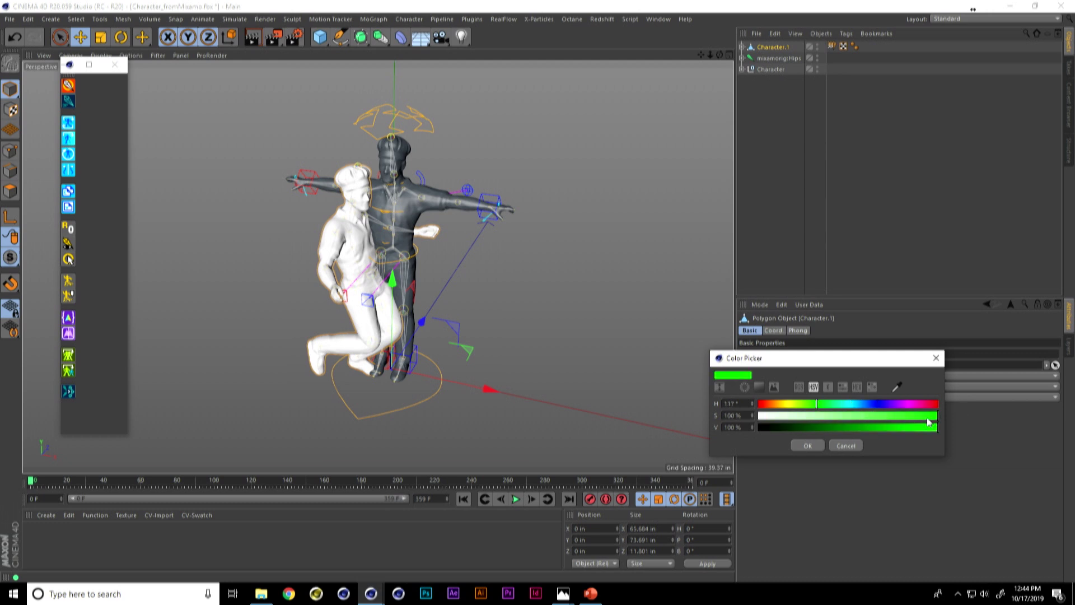
{"action": "left_click", "coordinate": [807, 446]}
- Play the animation back from frame 0, then expand Character and select CON_Master
{"action": "left_click", "coordinate": [750, 222]}
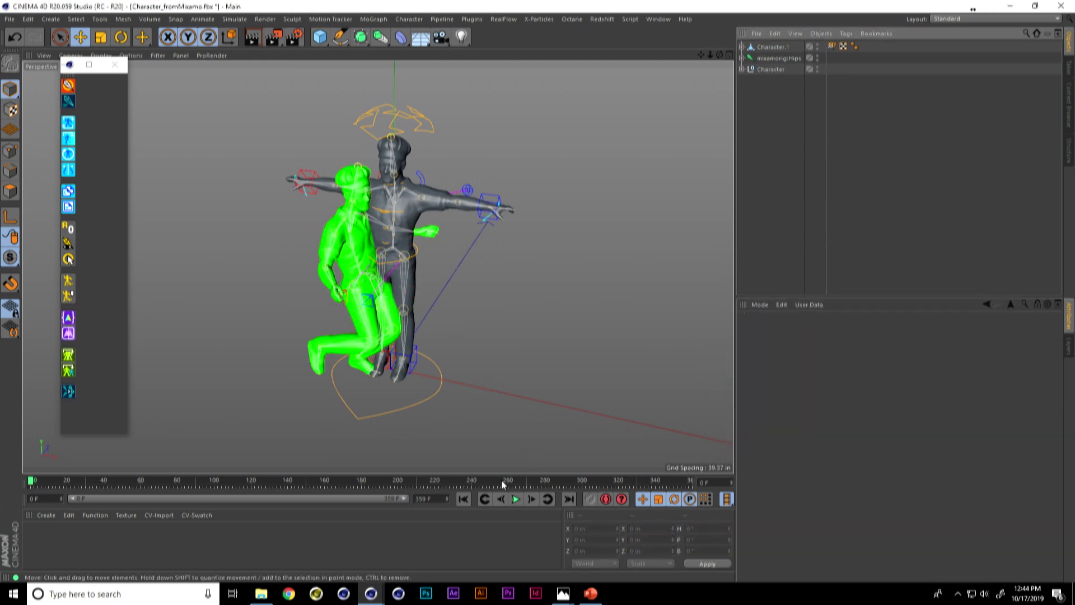
{"action": "left_click", "coordinate": [463, 500]}
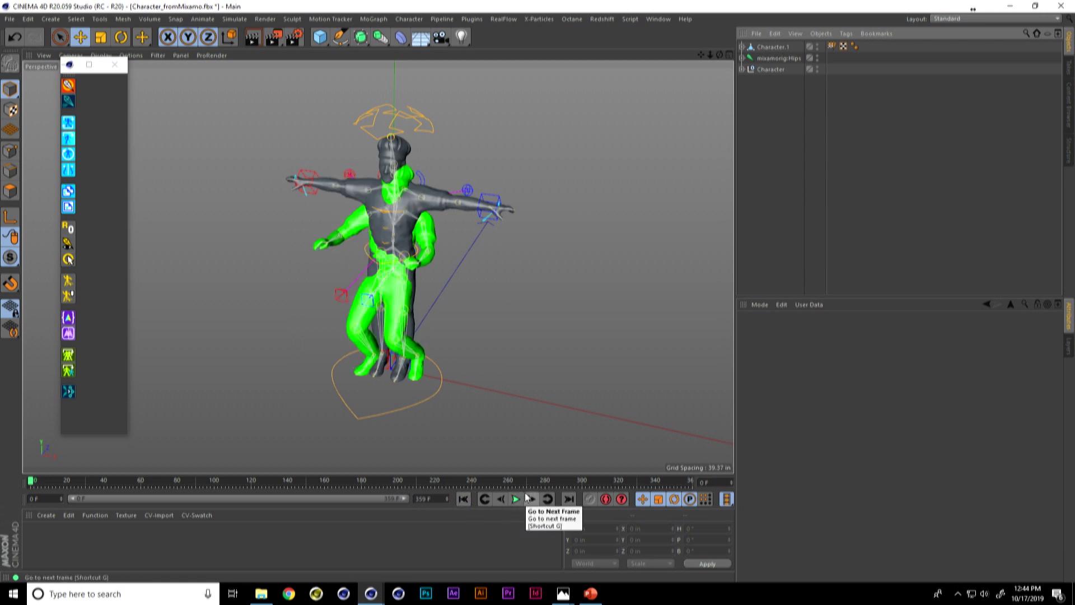
{"action": "left_click", "coordinate": [516, 499]}
{"action": "left_click", "coordinate": [516, 499]}
{"action": "left_click", "coordinate": [465, 499]}
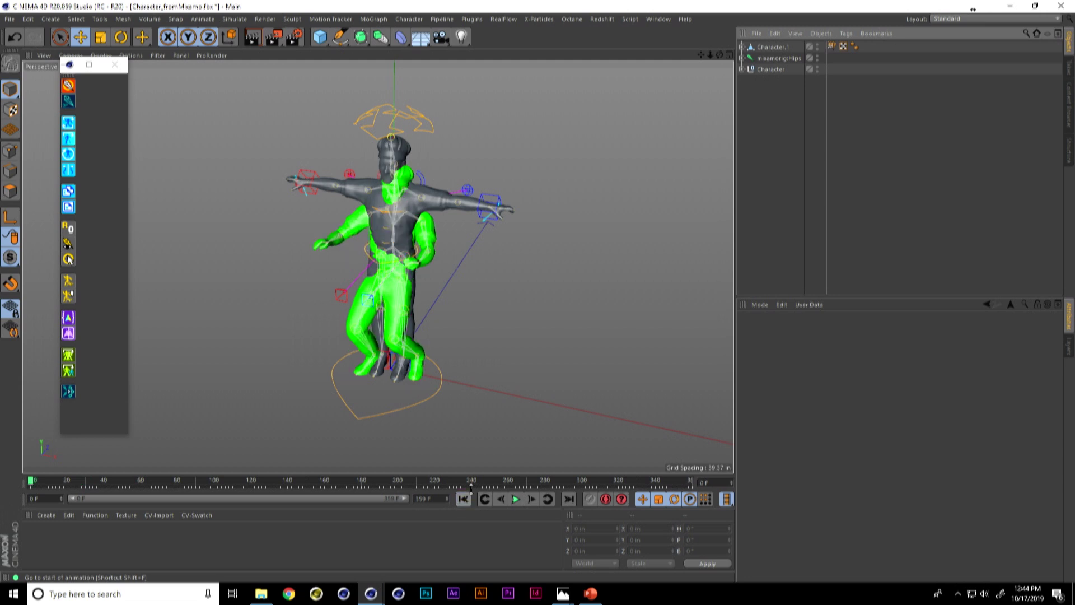
{"action": "left_click", "coordinate": [742, 69]}
{"action": "left_click", "coordinate": [778, 80]}
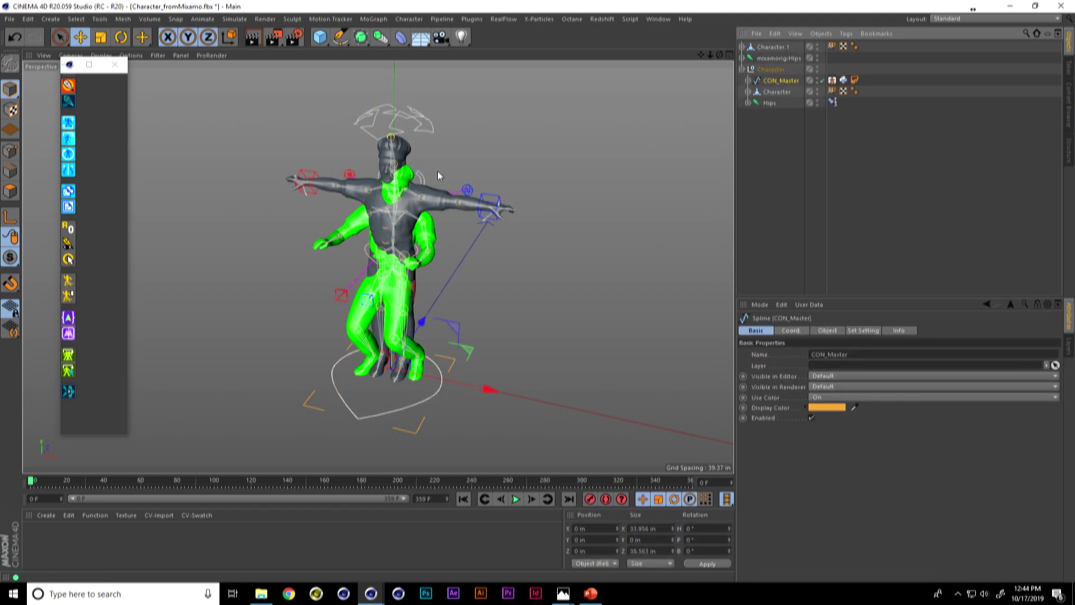
- Bake the dance onto the rig's controllers from frame 0 to frame 150
{"action": "left_click", "coordinate": [69, 392]}
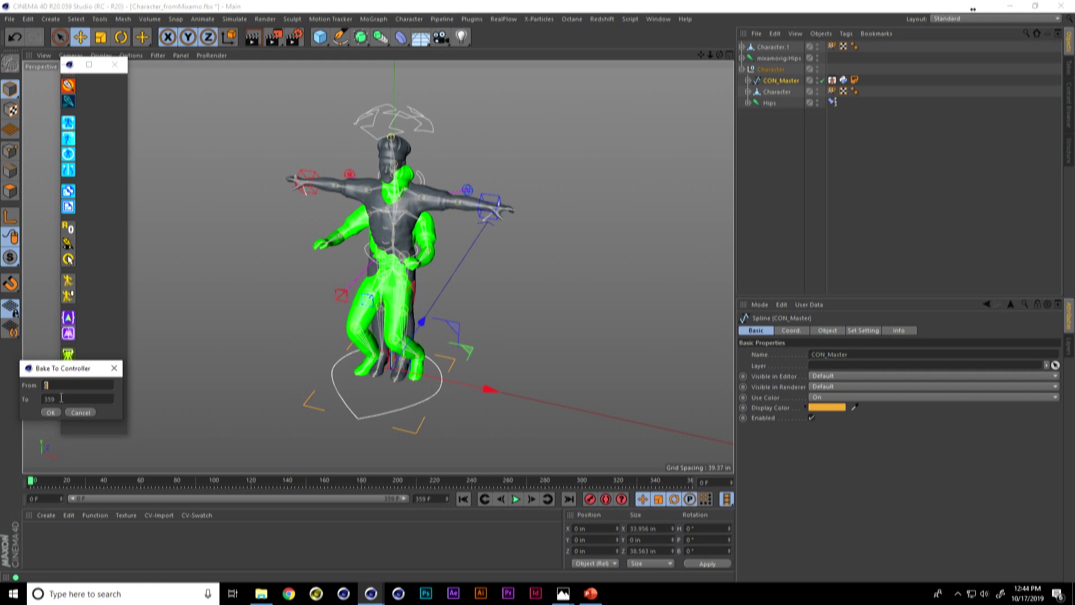
{"action": "key", "text": "Tab"}
{"action": "type", "text": "150"}
{"action": "left_click", "coordinate": [50, 412]}
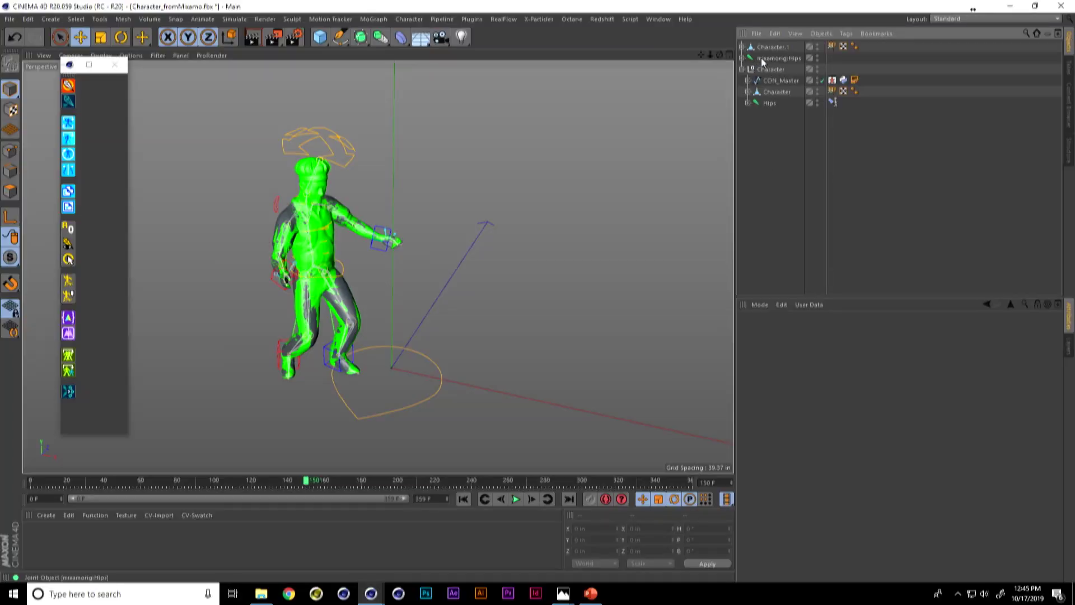
- Inspect the imported joints, then delete the dancing Character.1 mesh and its mixamorig:Hips skeleton
{"action": "left_click", "coordinate": [773, 58]}
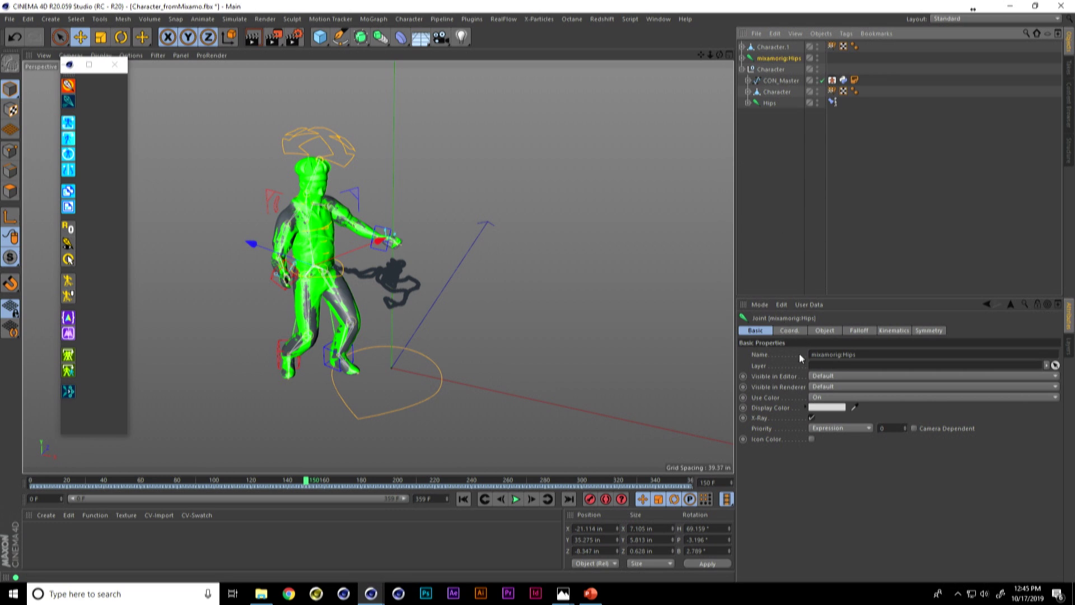
{"action": "left_click", "coordinate": [795, 331]}
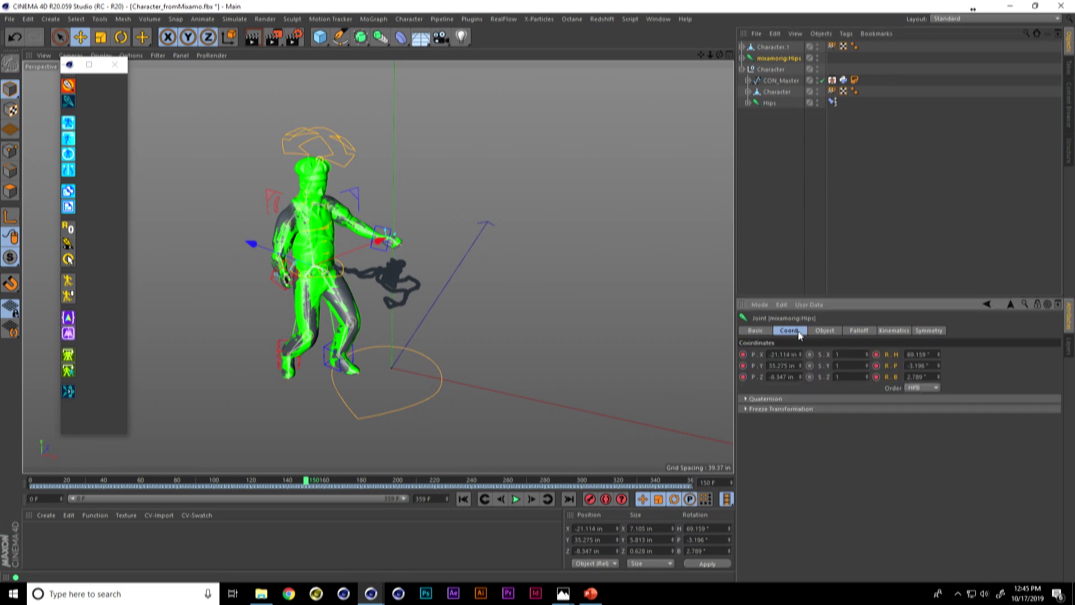
{"action": "left_click", "coordinate": [742, 58]}
{"action": "left_click", "coordinate": [788, 69]}
{"action": "left_click", "coordinate": [785, 81]}
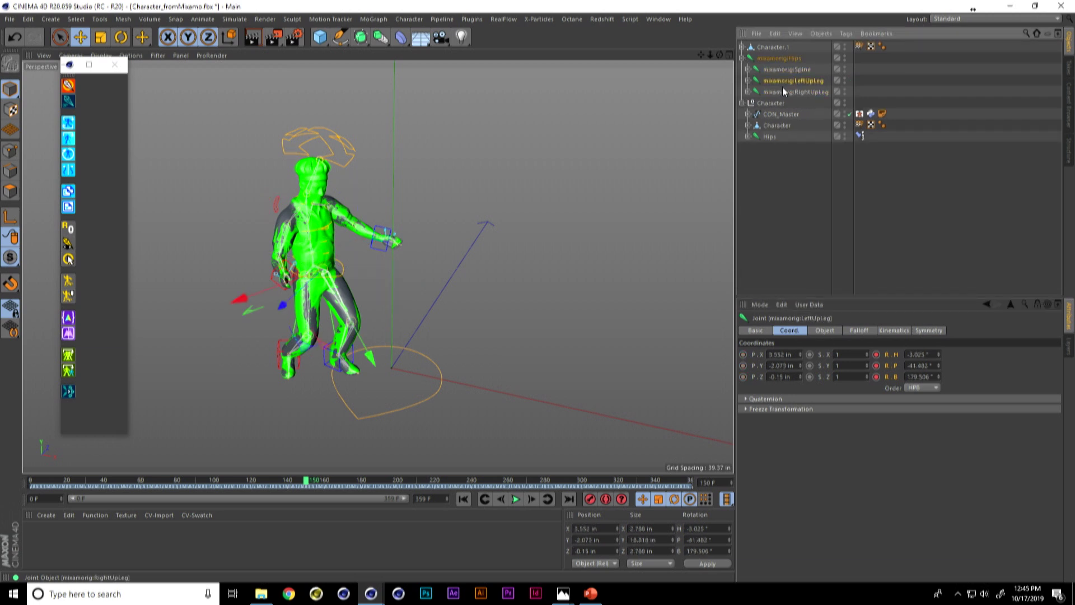
{"action": "left_click", "coordinate": [781, 57]}
{"action": "left_click", "coordinate": [775, 47], "text": "ctrl"}
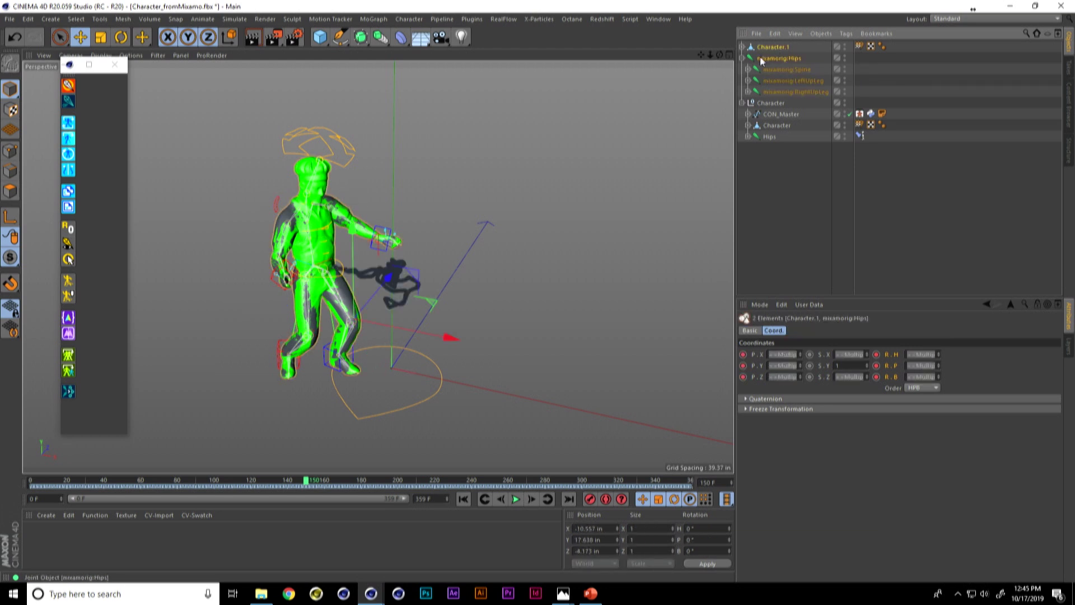
{"action": "key", "text": "Delete"}
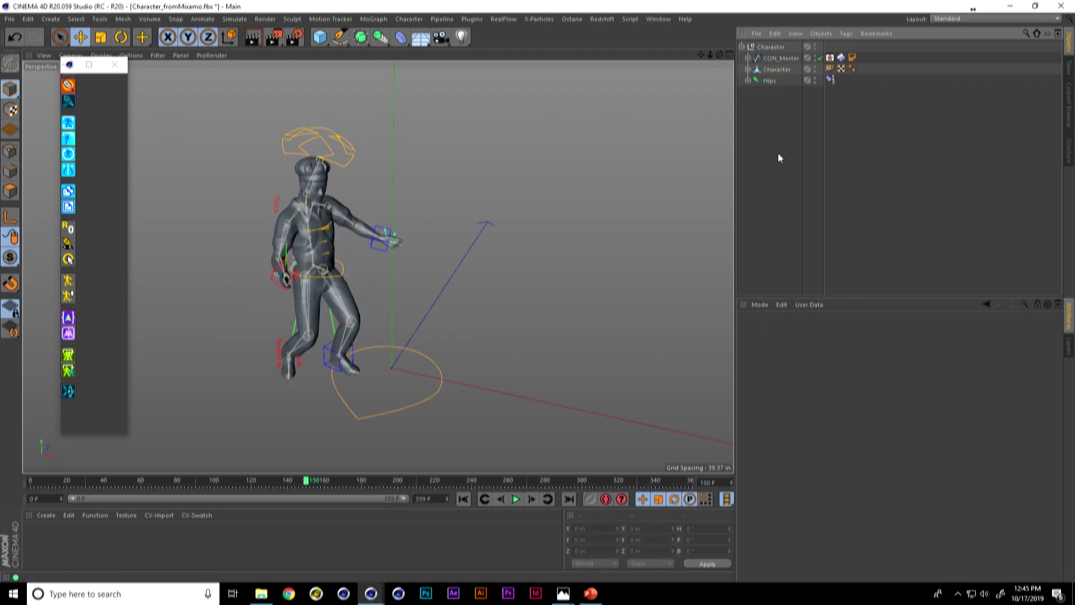
- Raise the left arm by moving CON_LeftHand to X -7.312, Y 55.059, Z -2.876
{"action": "left_click", "coordinate": [375, 251]}
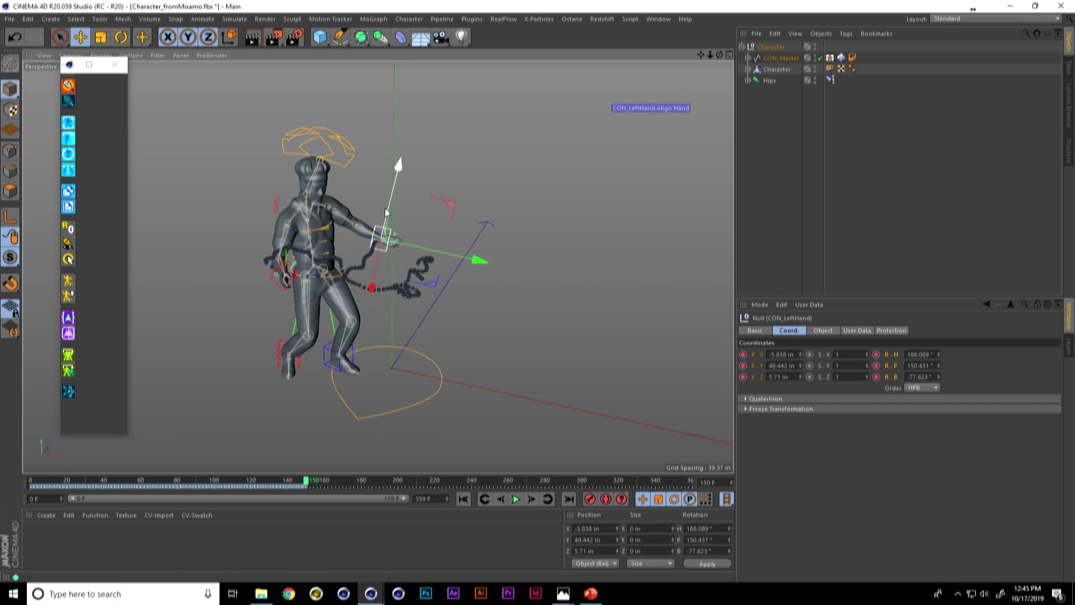
{"action": "middle_click_drag", "start_coordinate": [374, 247], "coordinate": [402, 261], "text": "alt"}
{"action": "right_click_drag", "start_coordinate": [402, 261], "coordinate": [437, 227], "text": "alt"}
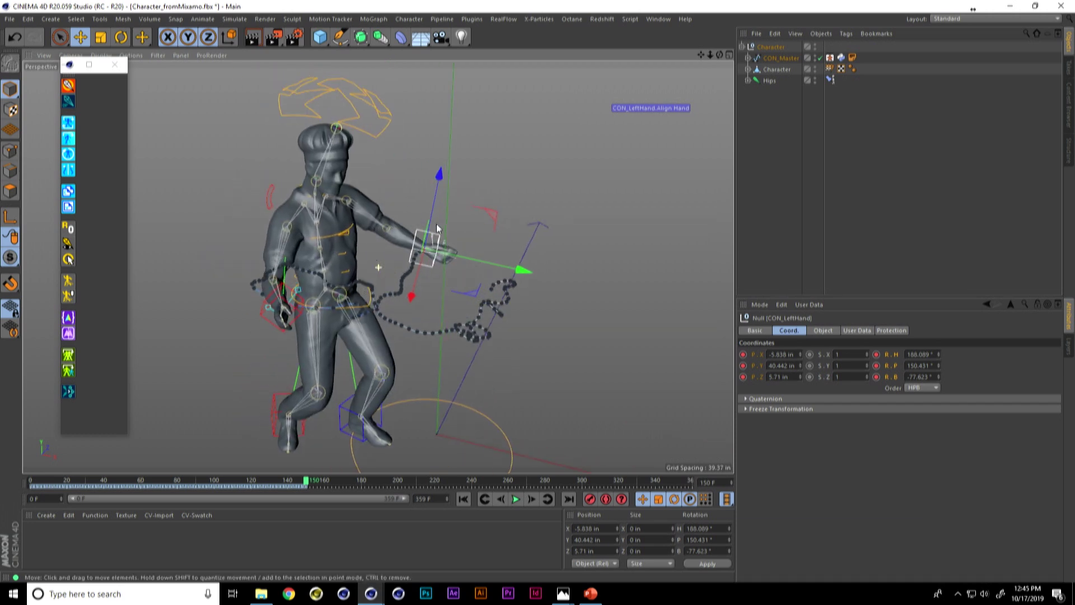
{"action": "middle_click_drag", "start_coordinate": [438, 228], "coordinate": [455, 241], "text": "alt"}
{"action": "left_click_drag", "start_coordinate": [438, 228], "coordinate": [388, 238], "text": "alt"}
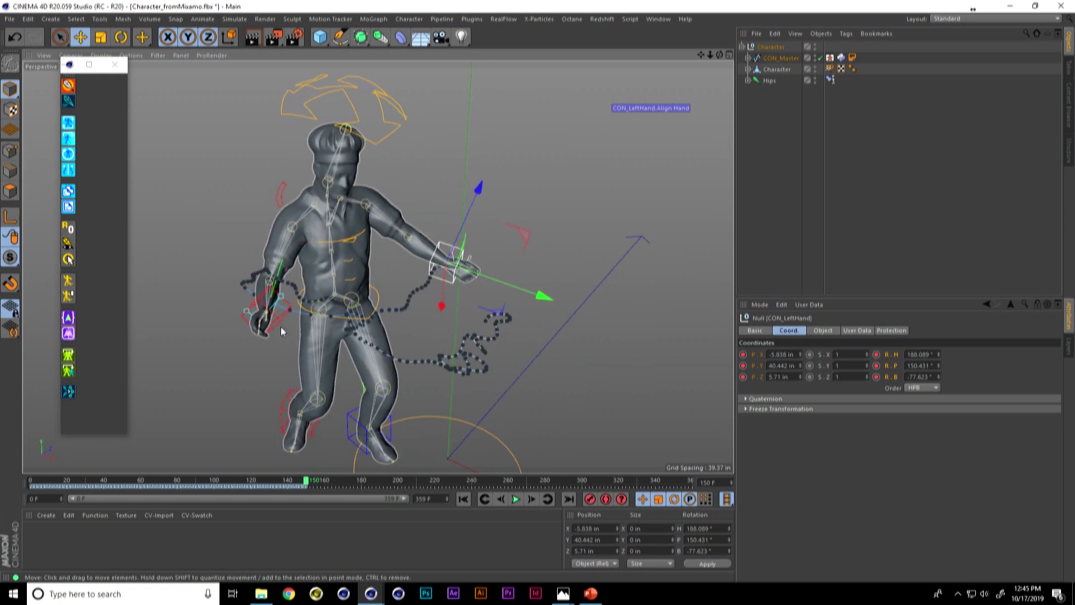
{"action": "left_click_drag", "start_coordinate": [526, 241], "coordinate": [492, 119]}
{"action": "key", "text": "ctrl+z"}
{"action": "left_click_drag", "start_coordinate": [436, 247], "coordinate": [307, 263], "text": "alt"}
{"action": "left_click_drag", "start_coordinate": [379, 295], "coordinate": [428, 218]}
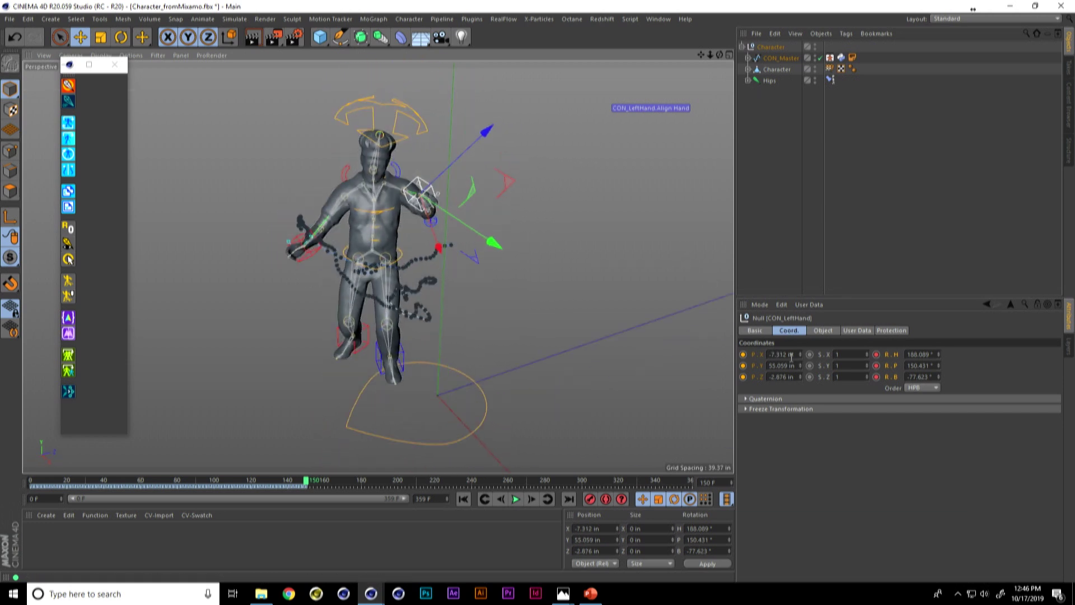
- Show CON_LeftHand's position F-curves in an enlarged Timeline window
{"action": "right_click", "coordinate": [755, 354]}
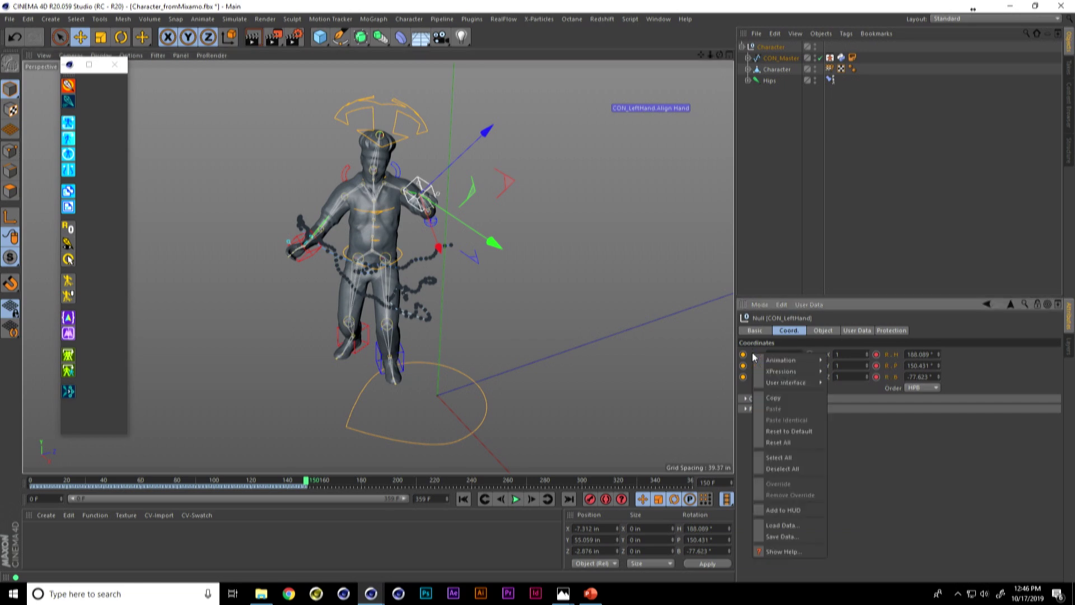
{"action": "mouse_move", "coordinate": [779, 357]}
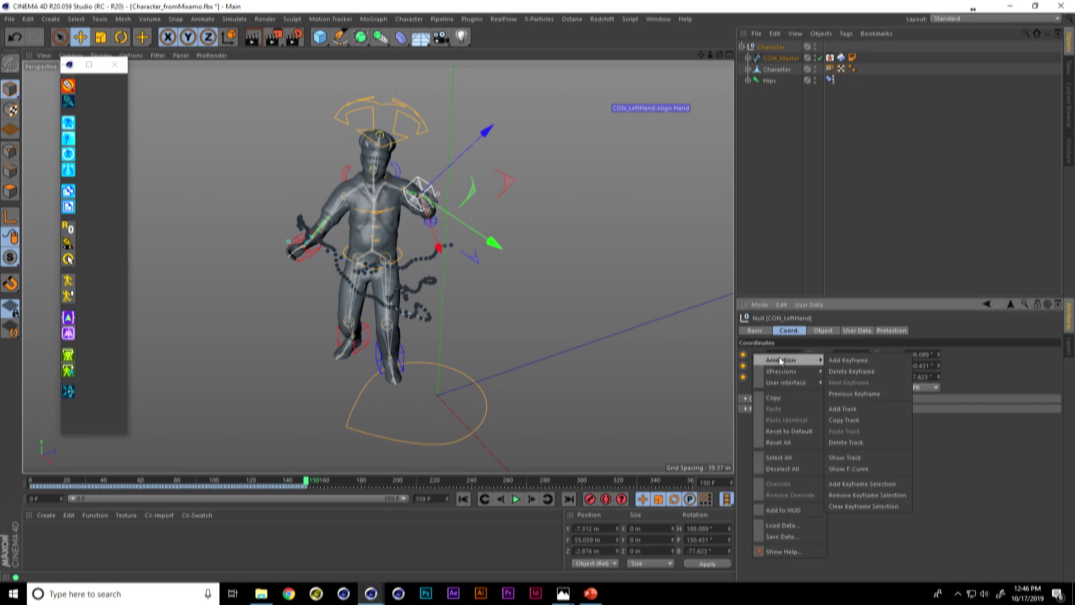
{"action": "left_click", "coordinate": [866, 470]}
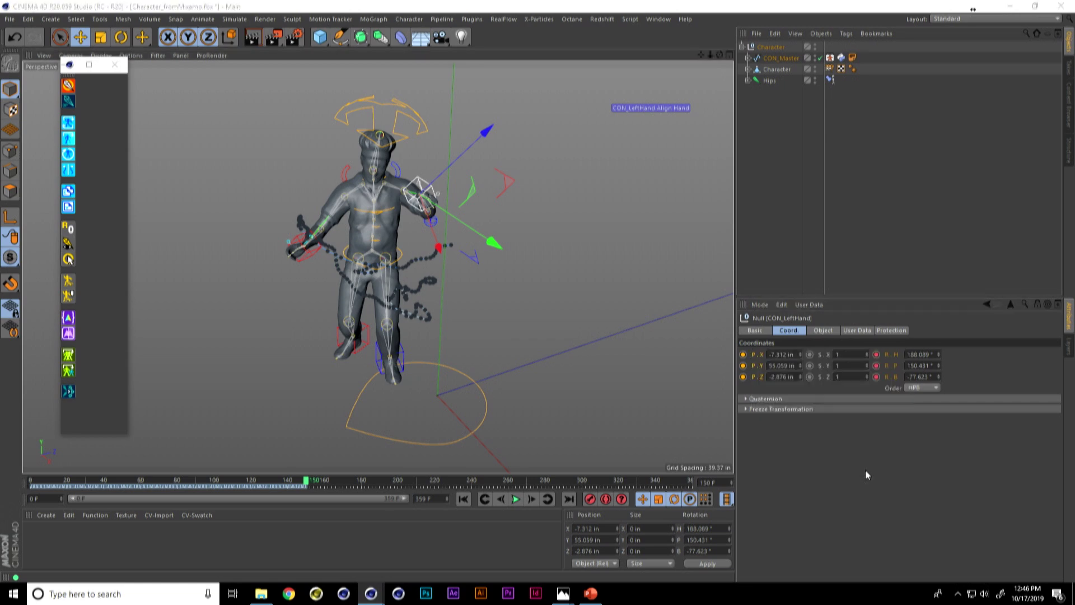
{"action": "left_click_drag", "start_coordinate": [781, 268], "coordinate": [507, 132]}
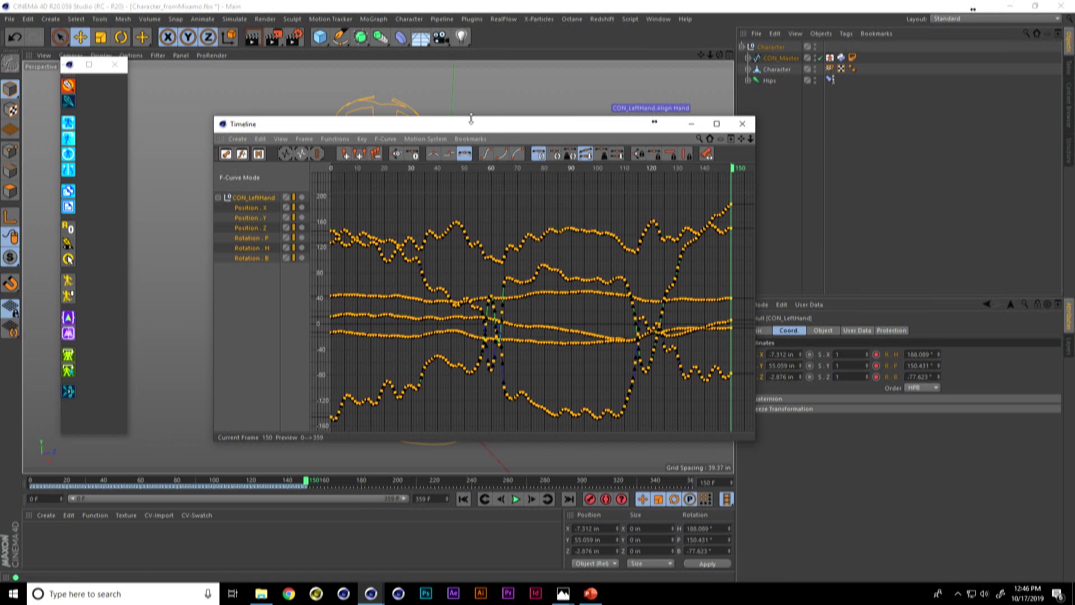
{"action": "left_click_drag", "start_coordinate": [463, 119], "coordinate": [368, 80]}
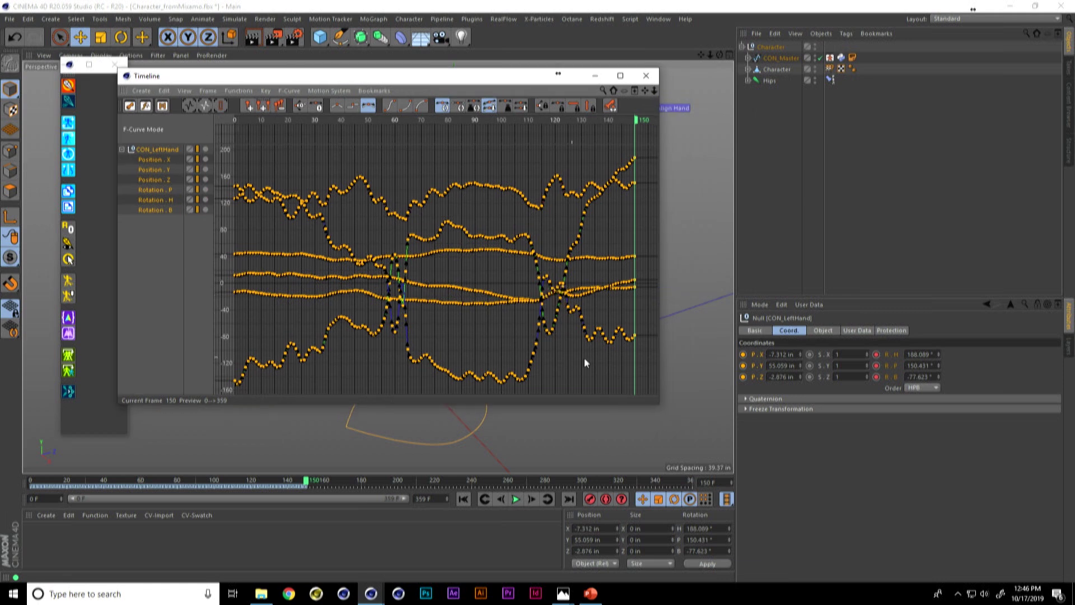
{"action": "left_click_drag", "start_coordinate": [655, 406], "coordinate": [885, 404]}
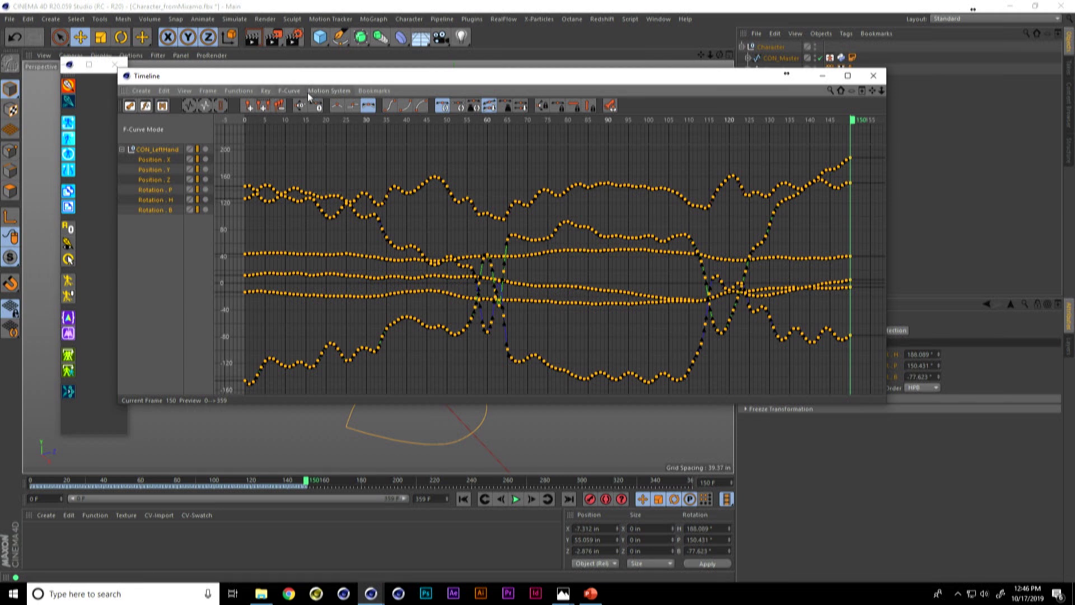
- Save Snapshot 1 of the curves, then delete every key except the one at frame 0
{"action": "left_click", "coordinate": [290, 91]}
{"action": "mouse_move", "coordinate": [313, 119]}
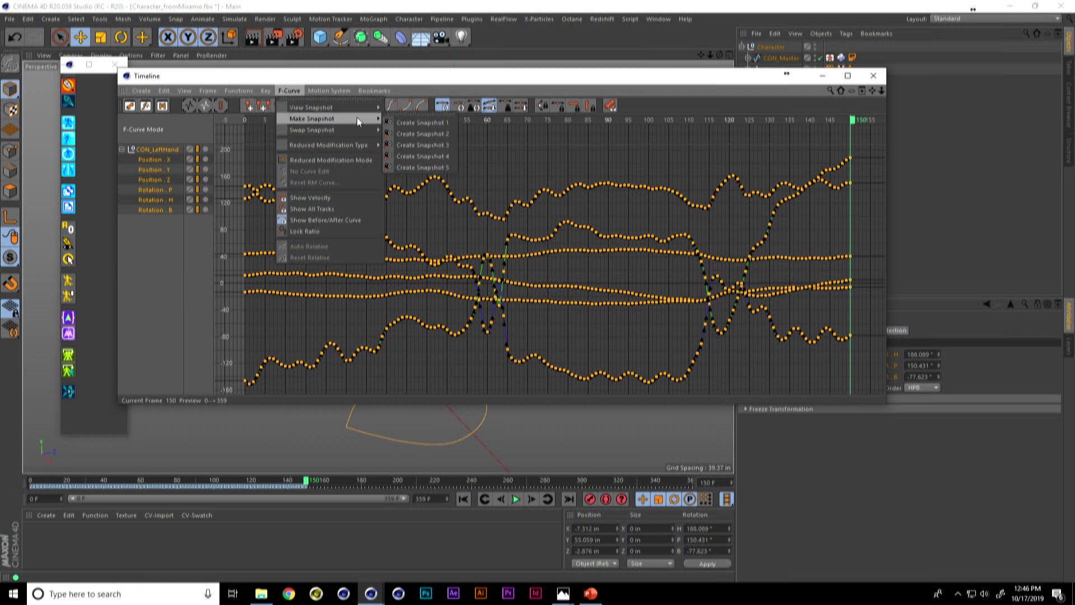
{"action": "left_click", "coordinate": [435, 123]}
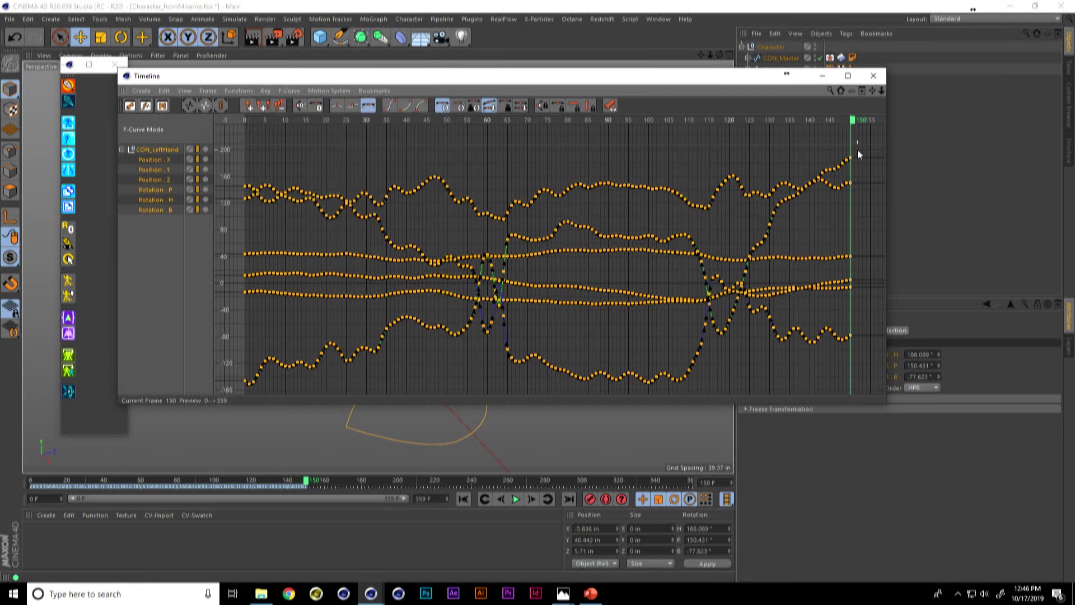
{"action": "left_click_drag", "start_coordinate": [313, 443], "coordinate": [249, 419]}
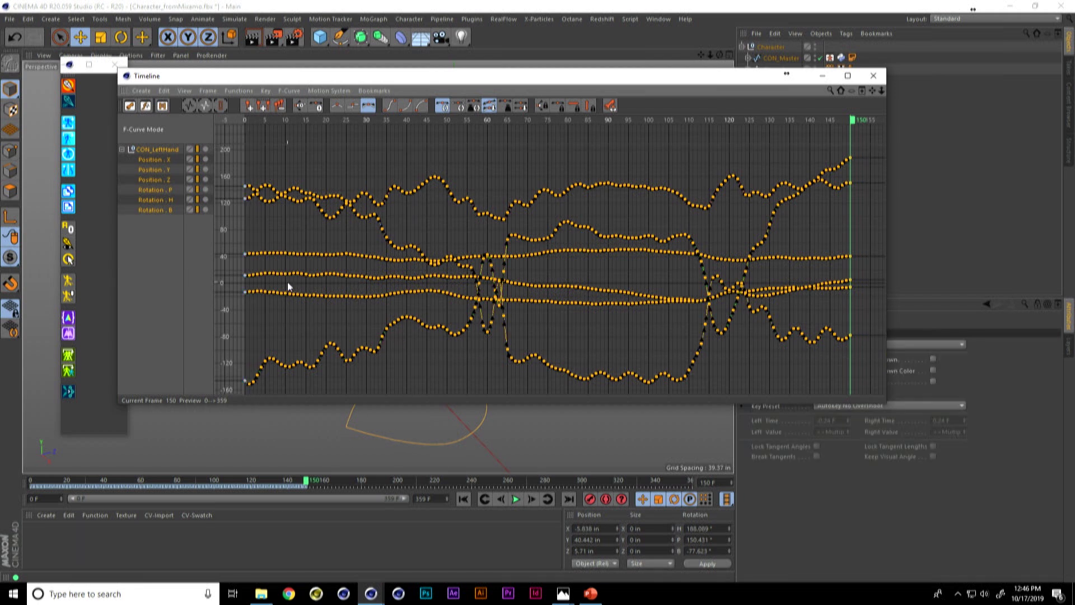
{"action": "key", "text": "Delete"}
{"action": "left_click", "coordinate": [292, 90]}
- Show View Snapshot 1 as a reference and frame CON_LeftHand's Position X curve for frames -1 to 15
{"action": "mouse_move", "coordinate": [319, 117]}
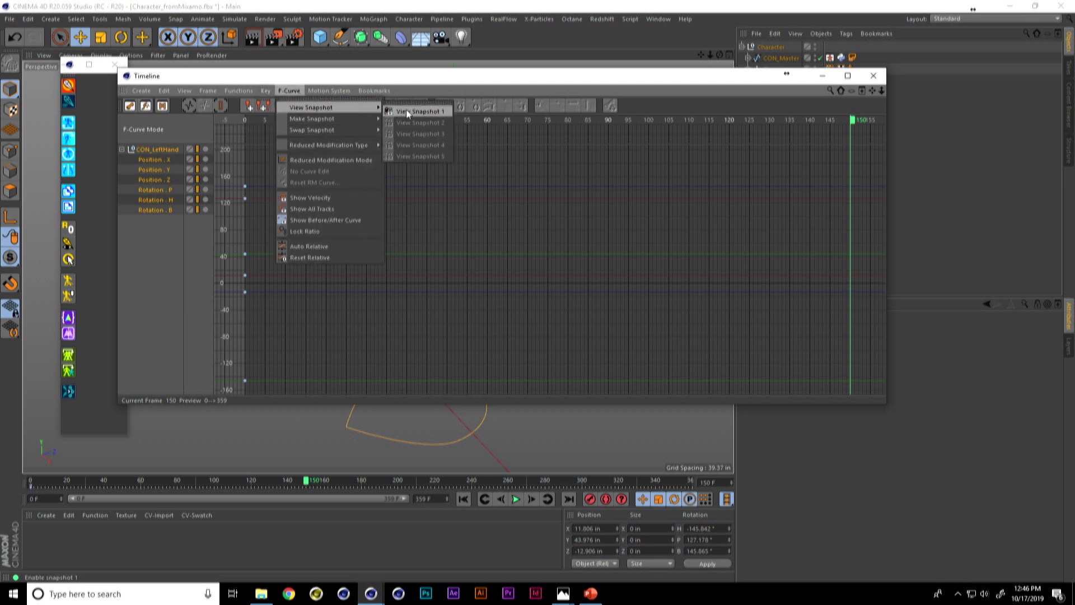
{"action": "left_click", "coordinate": [414, 123]}
{"action": "right_click_drag", "start_coordinate": [244, 165], "coordinate": [291, 122], "text": "alt"}
{"action": "left_click", "coordinate": [156, 150]}
{"action": "left_click", "coordinate": [153, 160]}
{"action": "key", "text": "h"}
{"action": "right_click_drag", "start_coordinate": [485, 220], "coordinate": [378, 182], "text": "alt"}
{"action": "middle_click_drag", "start_coordinate": [378, 182], "coordinate": [454, 248], "text": "alt"}
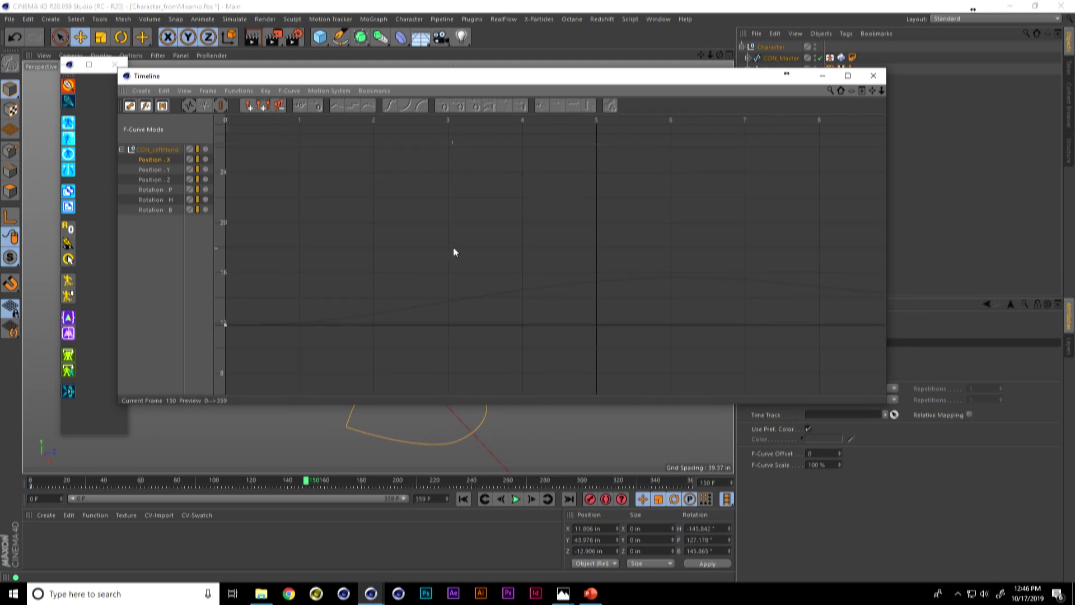
{"action": "right_click_drag", "start_coordinate": [555, 246], "coordinate": [420, 250], "text": "alt"}
- Add a Position X key at frame 5 and raise it to about 15, toward the snapshot curve
{"action": "left_click", "coordinate": [280, 281]}
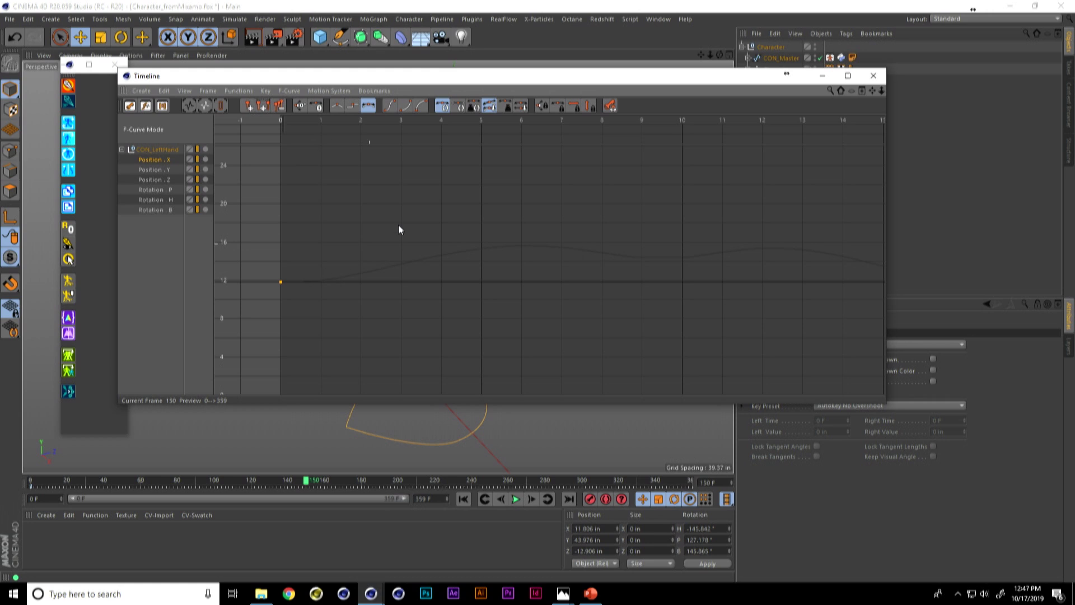
{"action": "left_click", "coordinate": [496, 120]}
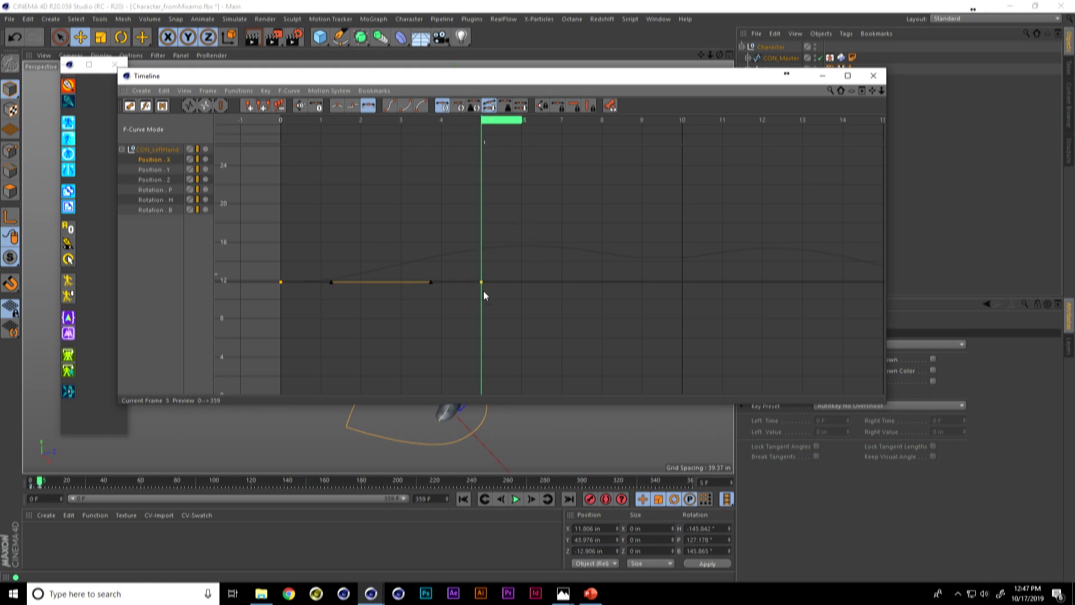
{"action": "left_click", "coordinate": [483, 281], "text": "ctrl"}
{"action": "left_click_drag", "start_coordinate": [483, 281], "coordinate": [532, 255]}
{"action": "right_click_drag", "start_coordinate": [560, 271], "coordinate": [260, 233], "text": "alt"}
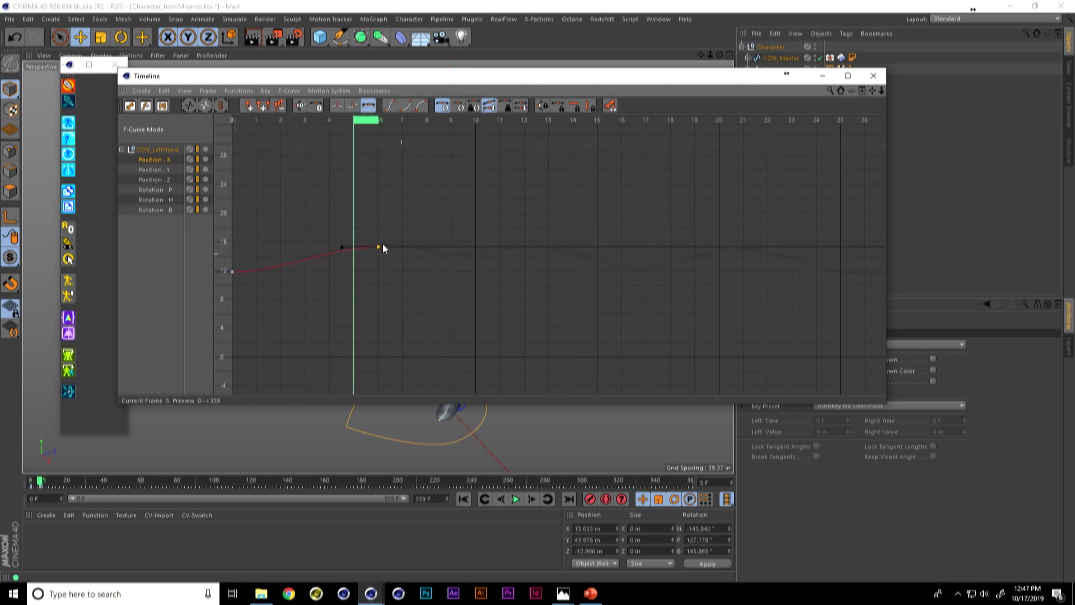
{"action": "left_click_drag", "start_coordinate": [378, 248], "coordinate": [450, 250]}
{"action": "key", "text": "ctrl+z"}
{"action": "left_click_drag", "start_coordinate": [378, 245], "coordinate": [458, 261]}
{"action": "key", "text": "ctrl+z"}
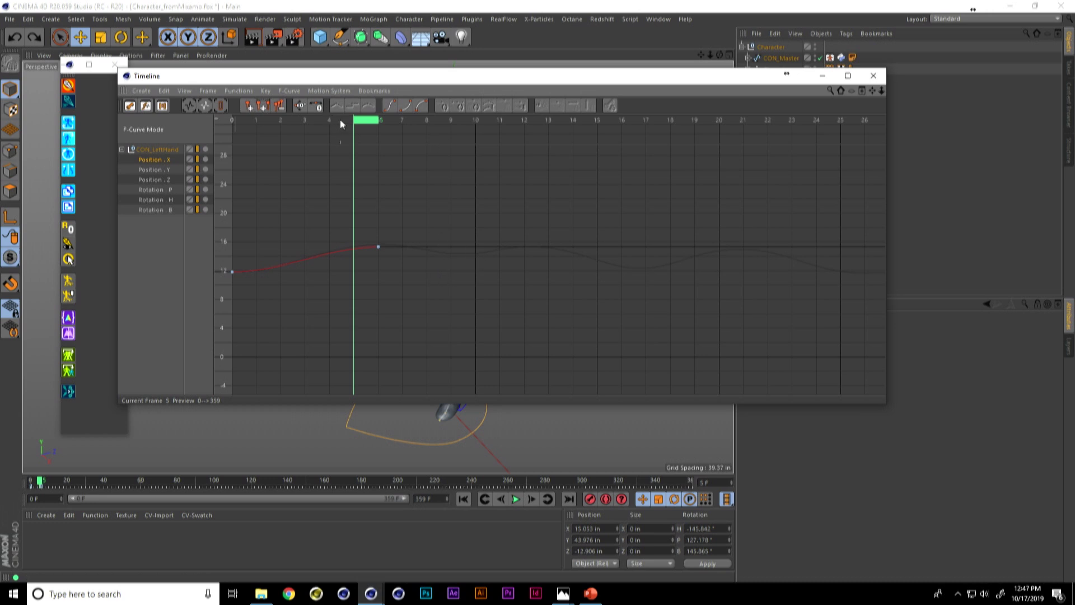
- Close the Timeline window and orbit the viewport around the character
{"action": "left_click", "coordinate": [873, 76]}
{"action": "key", "text": "ctrl+z"}
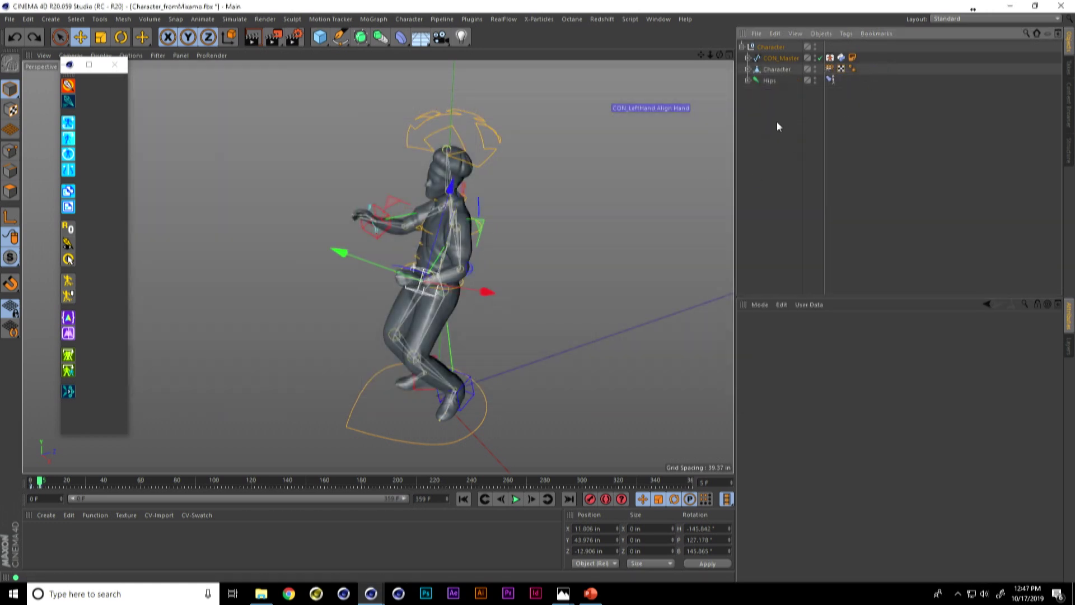
{"action": "scroll", "coordinate": [475, 203], "scroll_direction": "down", "scroll_amount": 2}
{"action": "left_click_drag", "start_coordinate": [510, 244], "coordinate": [447, 233], "text": "alt"}
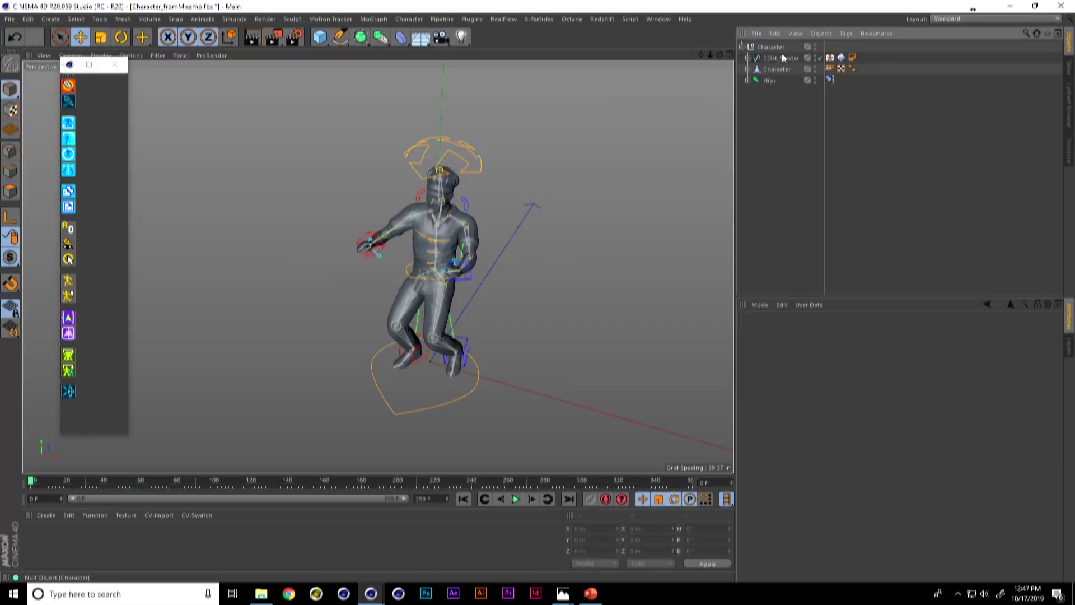
- Select all 58 rig controllers under CON_Master and open the P.X animation menu
{"action": "left_click", "coordinate": [783, 57]}
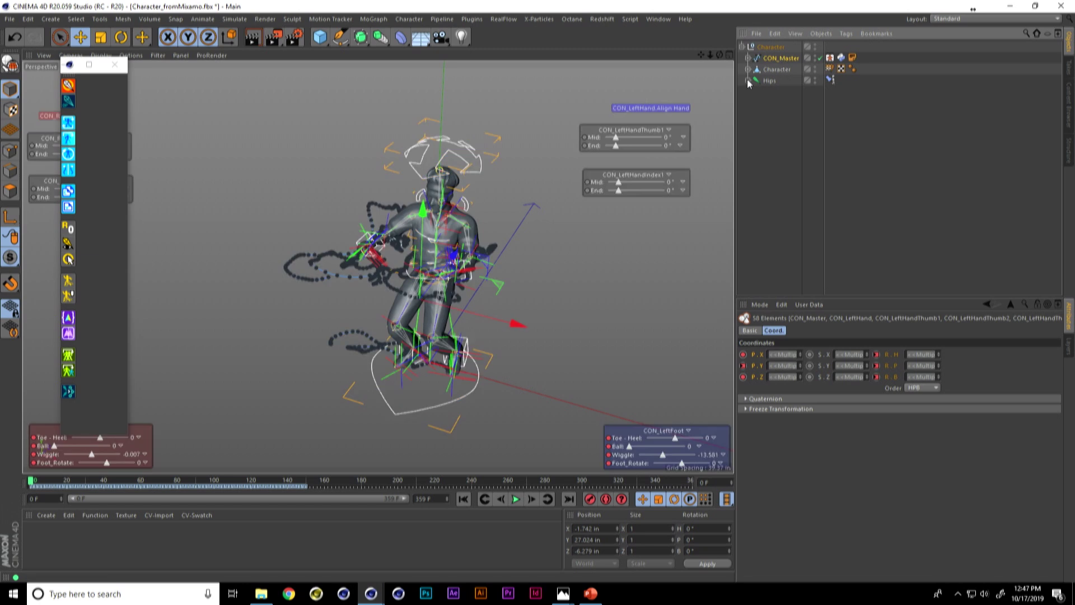
{"action": "right_click", "coordinate": [755, 355]}
{"action": "mouse_move", "coordinate": [784, 364]}
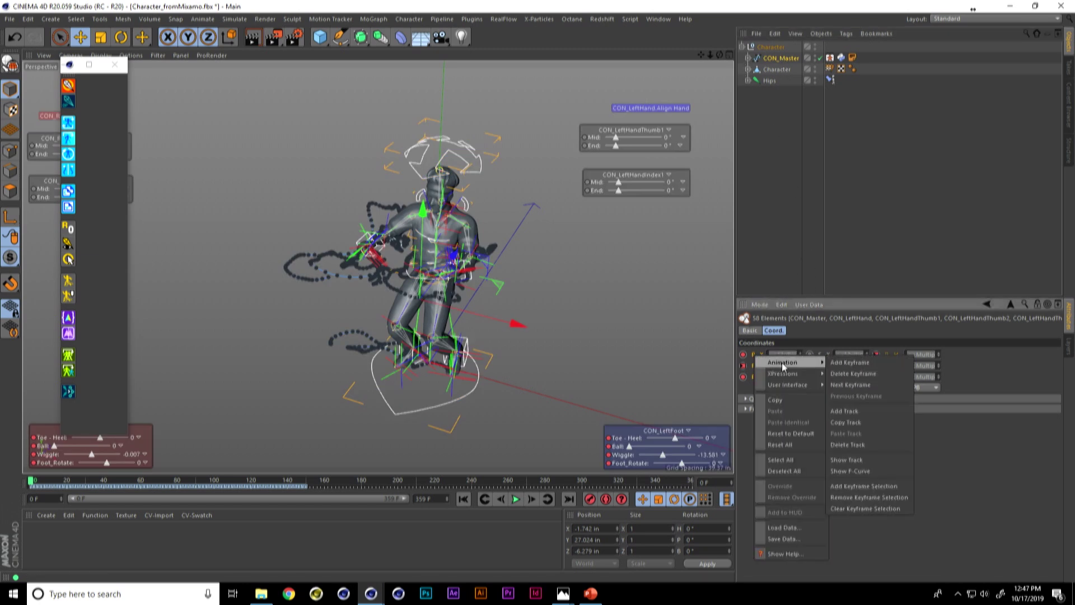
- Show all the controllers' tracks in the Dope Sheet and reposition its window
{"action": "left_click", "coordinate": [870, 459]}
{"action": "left_click_drag", "start_coordinate": [636, 255], "coordinate": [476, 85]}
{"action": "scroll", "coordinate": [654, 288], "scroll_direction": "down", "scroll_amount": 2}
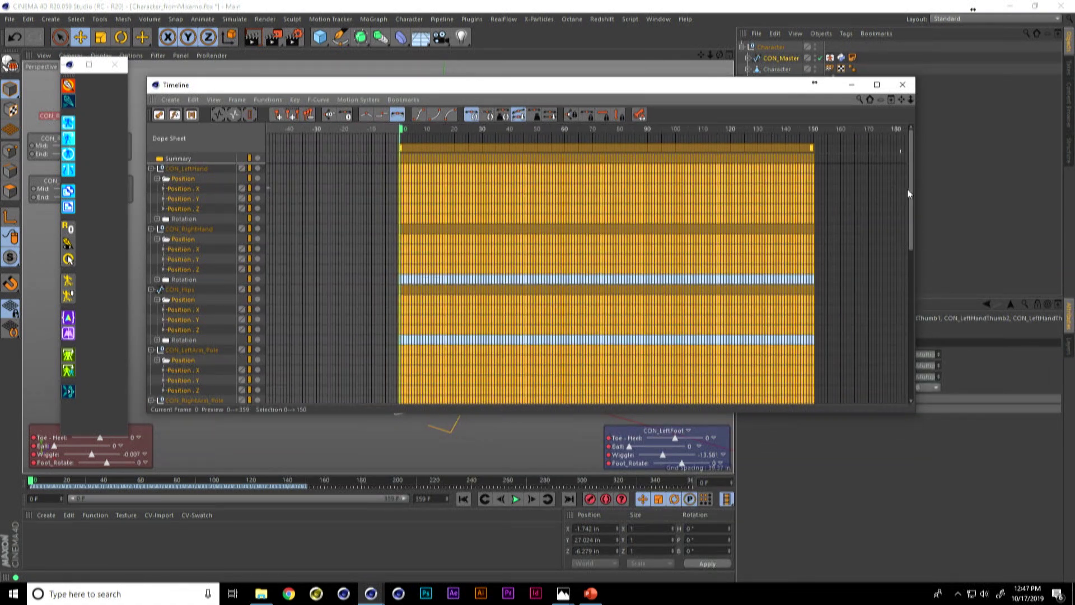
{"action": "left_click_drag", "start_coordinate": [911, 215], "coordinate": [877, 399]}
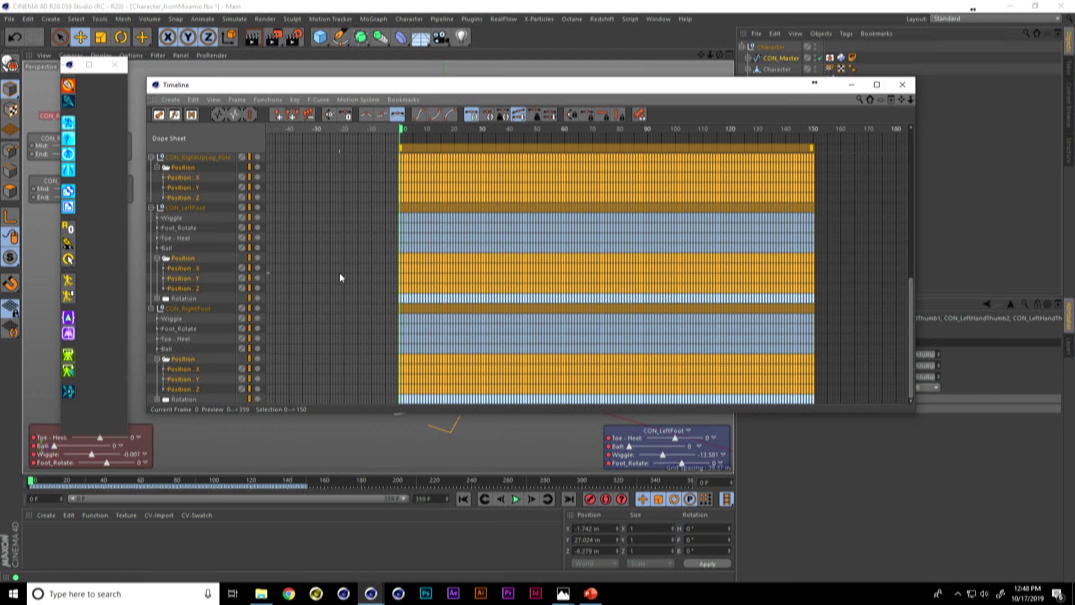
- Fold all controller tracks, including CON_LeftFoot, CON_LeftUpLeg_Pole and CON_RightArm_Pole, into their object rows
{"action": "left_click", "coordinate": [151, 207]}
{"action": "left_click", "coordinate": [151, 197]}
{"action": "left_click", "coordinate": [151, 187]}
{"action": "right_click", "coordinate": [231, 207]}
{"action": "left_click", "coordinate": [209, 192]}
{"action": "right_click", "coordinate": [226, 207]}
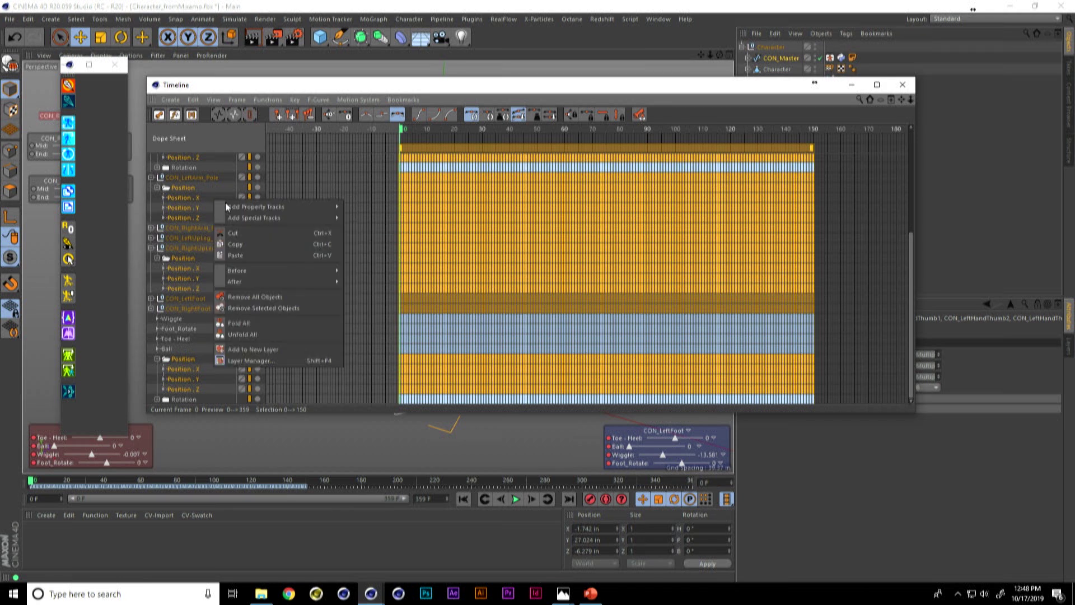
{"action": "left_click", "coordinate": [240, 323]}
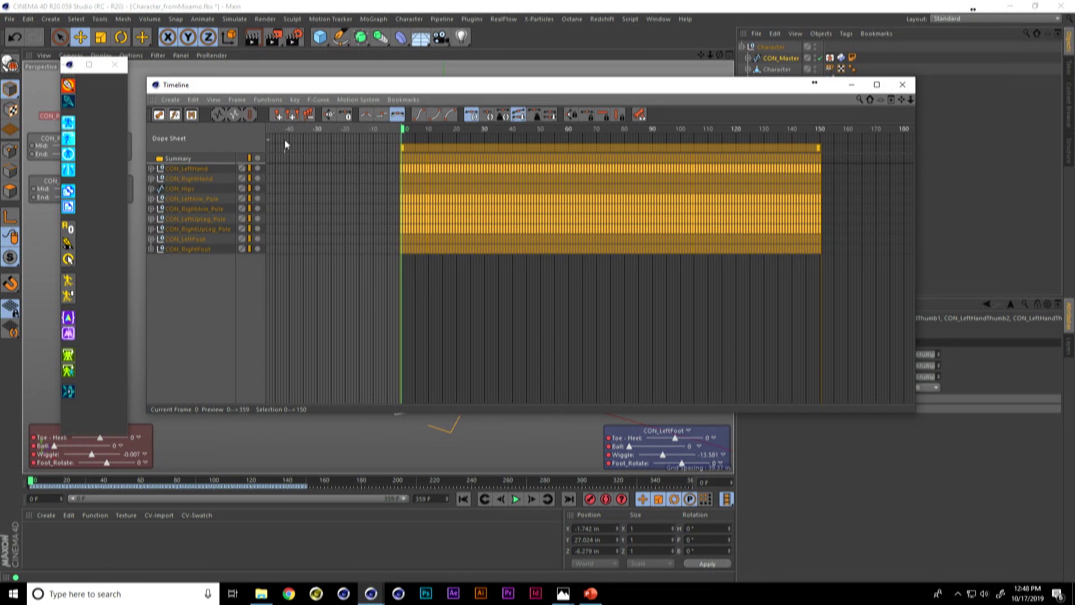
- Thin the baked keys with Functions > Delete every nth Frame and confirm with OK
{"action": "left_click", "coordinate": [267, 97]}
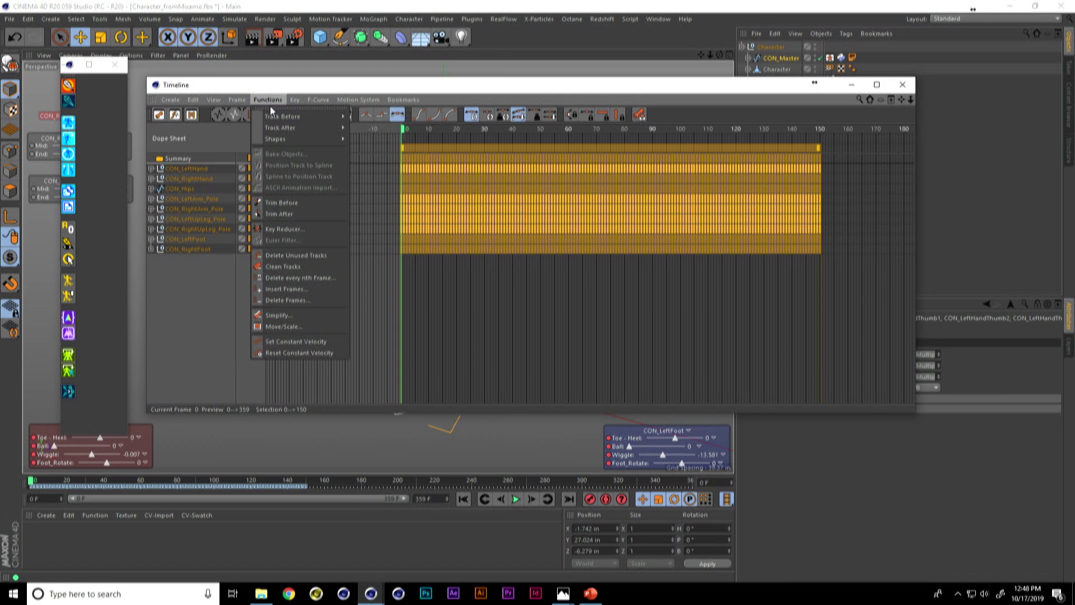
{"action": "left_click", "coordinate": [311, 277]}
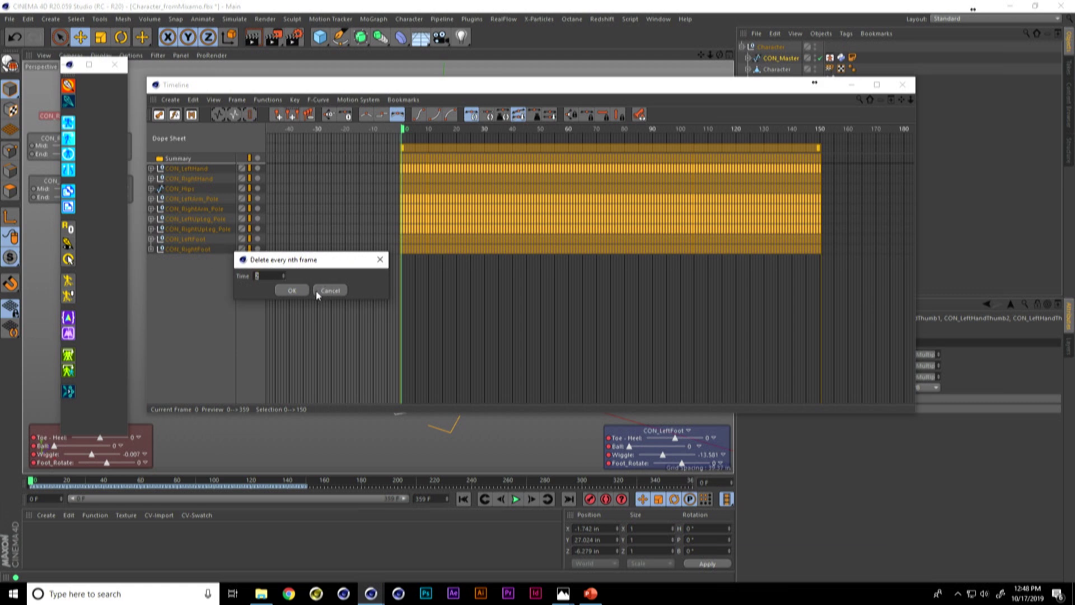
{"action": "left_click", "coordinate": [290, 290]}
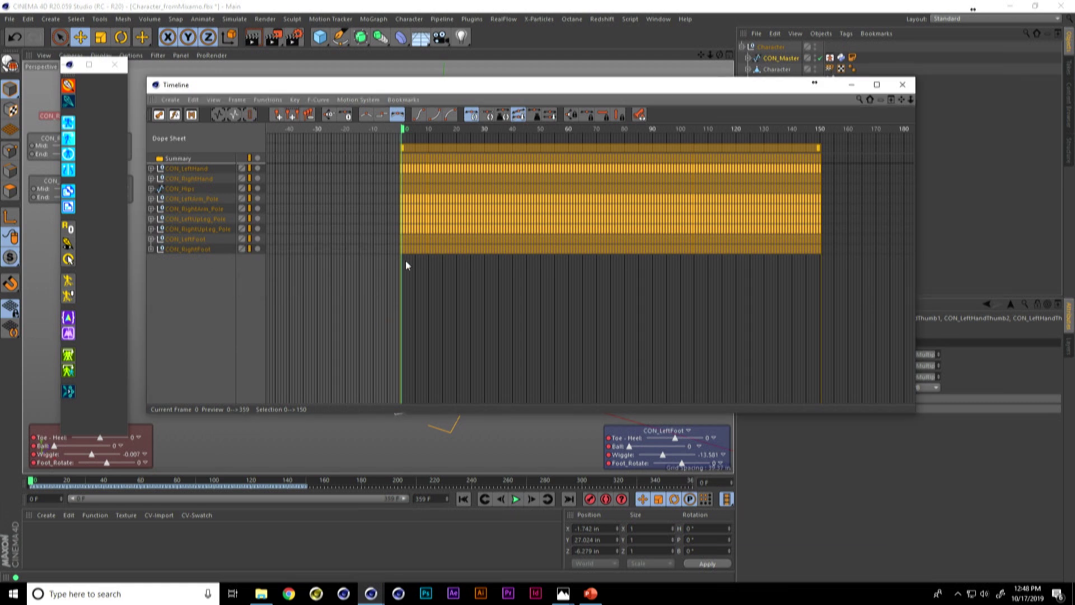
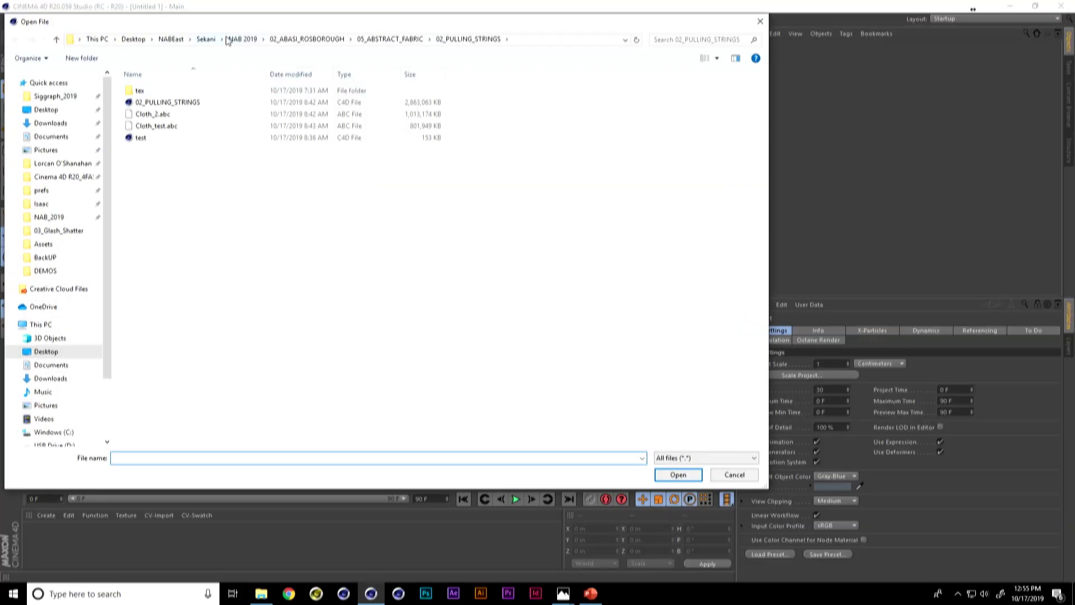
- Open Loreal_Essie.c4d from the NABEast > Ridvan > Loreal_Essie folder
{"action": "left_click", "coordinate": [228, 39]}
{"action": "left_click", "coordinate": [167, 40]}
{"action": "left_click", "coordinate": [145, 161]}
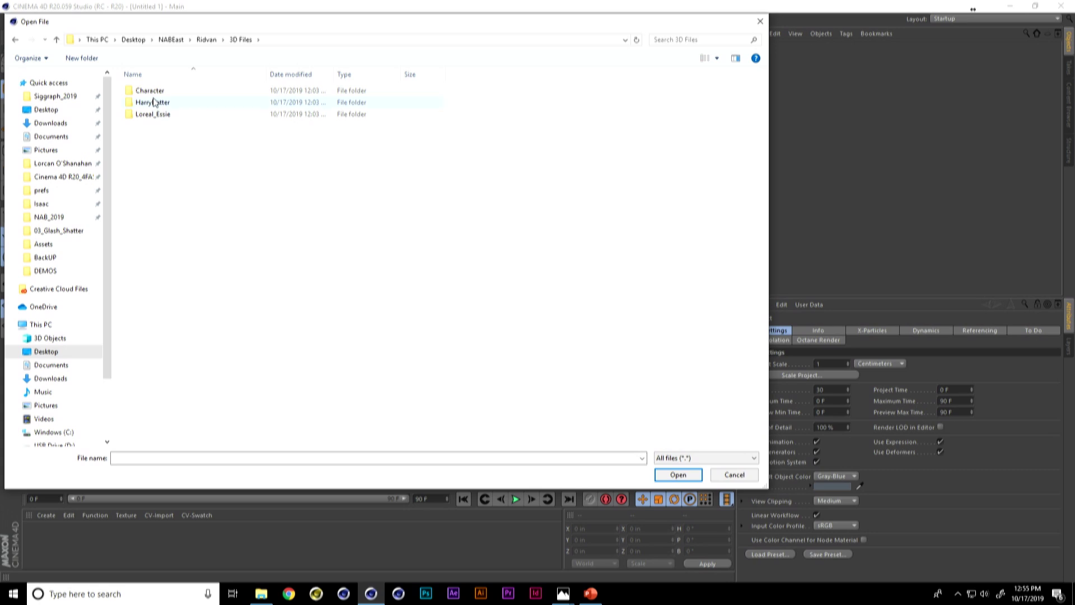
{"action": "double_click", "coordinate": [156, 115]}
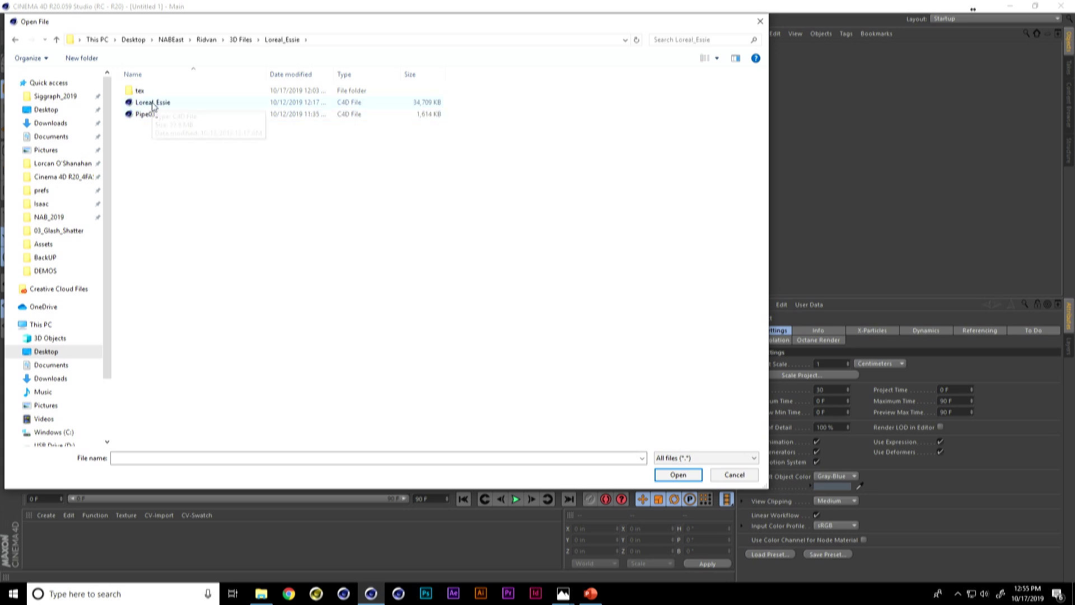
{"action": "double_click", "coordinate": [153, 103]}
- Enlarge the Layer Manager and expand the Animation, SortMachine and Pipe 01–06 layers
{"action": "left_click", "coordinate": [1069, 344]}
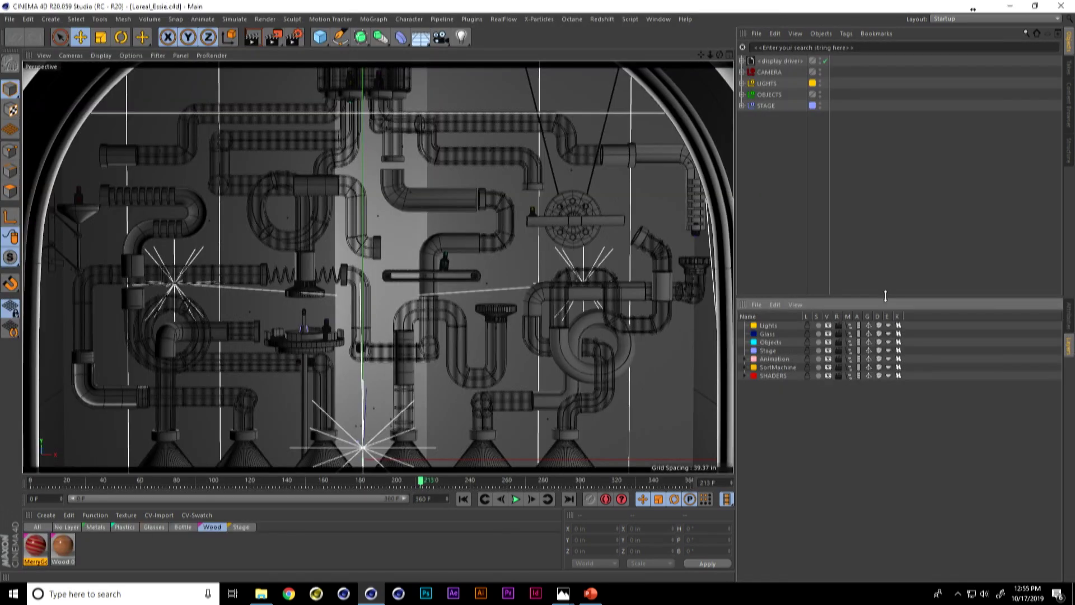
{"action": "left_click_drag", "start_coordinate": [885, 301], "coordinate": [885, 133]}
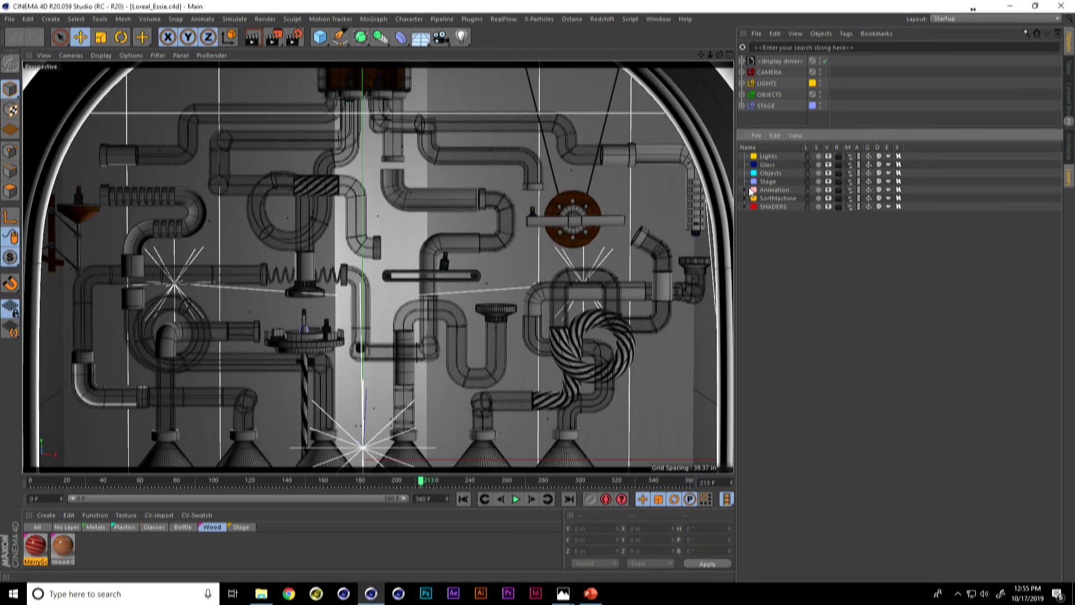
{"action": "left_click", "coordinate": [746, 190]}
{"action": "left_click", "coordinate": [754, 199]}
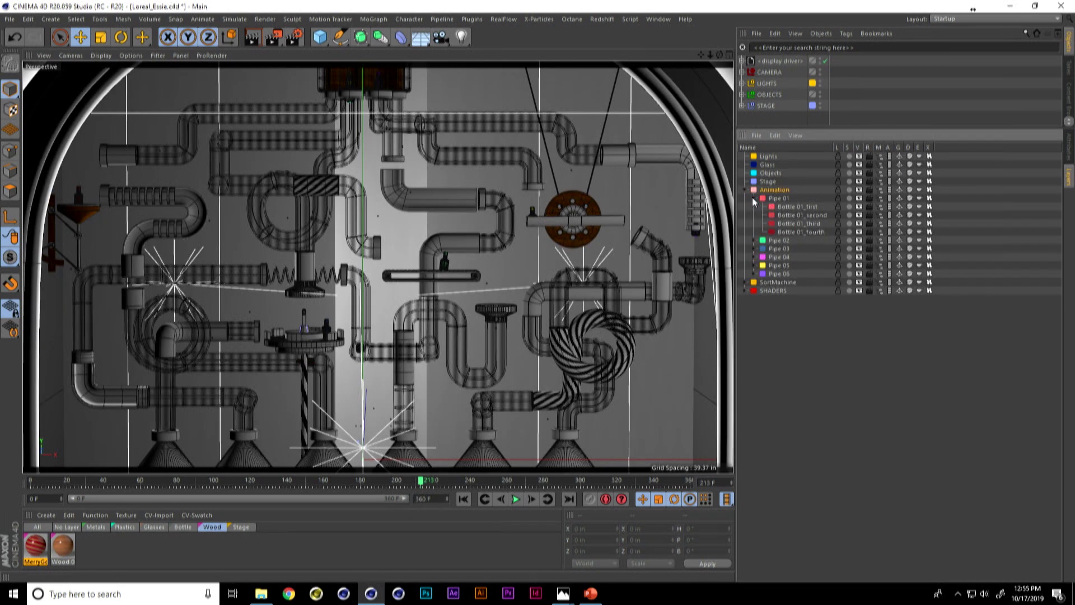
{"action": "left_click", "coordinate": [745, 283]}
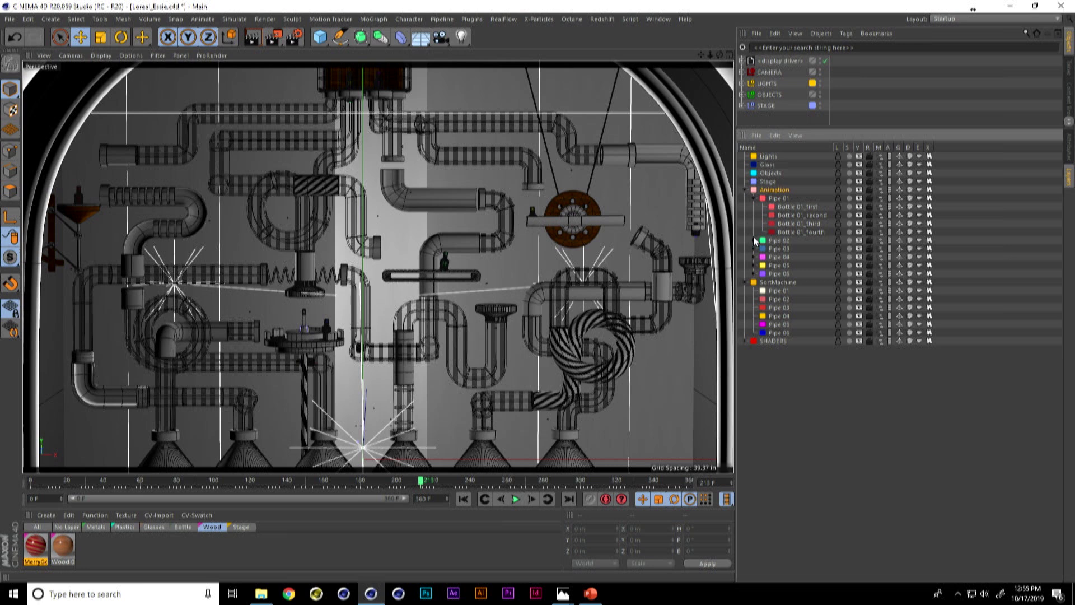
{"action": "left_click", "coordinate": [754, 241]}
{"action": "left_click", "coordinate": [754, 291]}
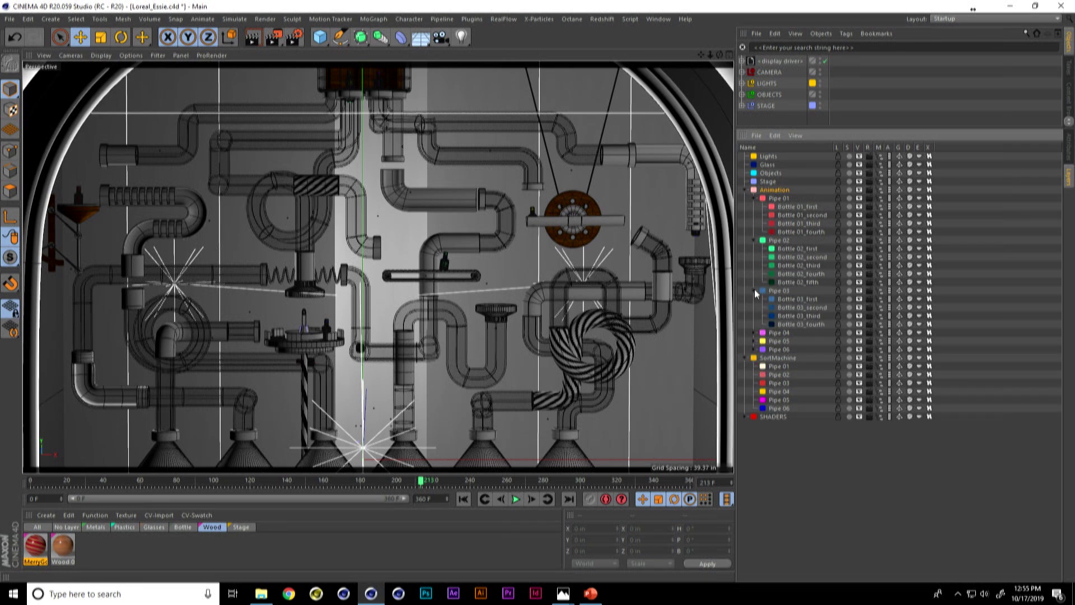
{"action": "left_click", "coordinate": [754, 333]}
{"action": "left_click", "coordinate": [755, 392]}
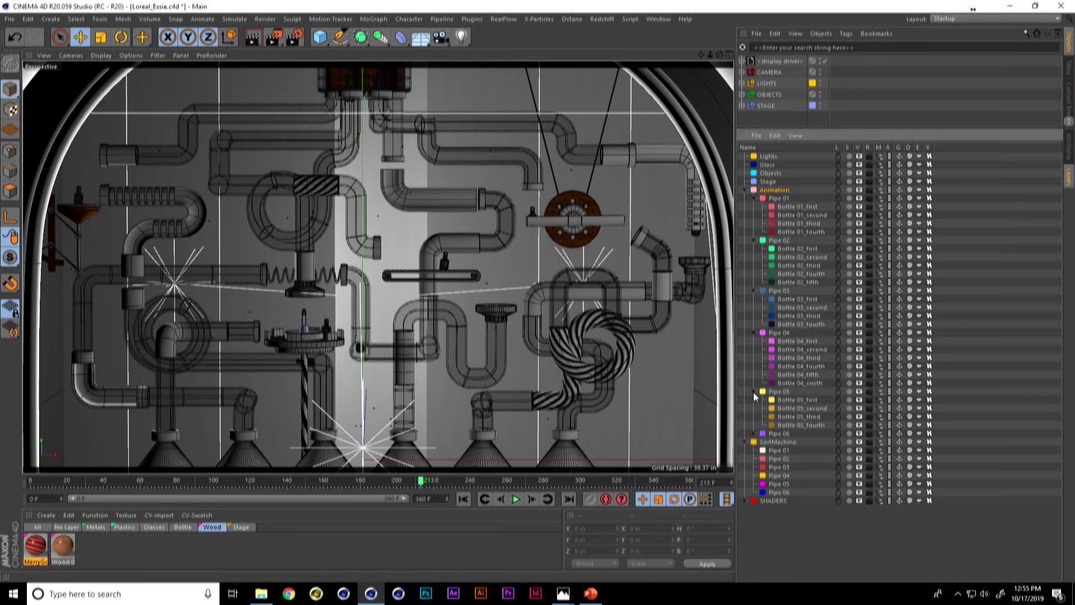
{"action": "left_click", "coordinate": [754, 434]}
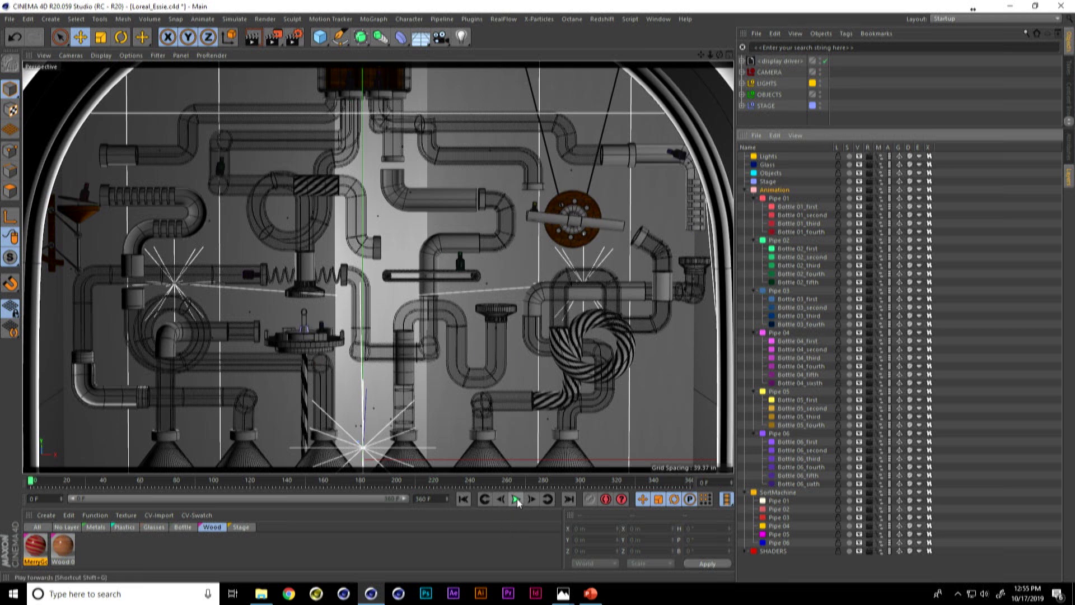
- Hide the Stage and Lights layers, play the animation, and view through Camera 01
{"action": "left_click", "coordinate": [862, 172]}
{"action": "left_click", "coordinate": [859, 171]}
{"action": "left_click", "coordinate": [860, 182]}
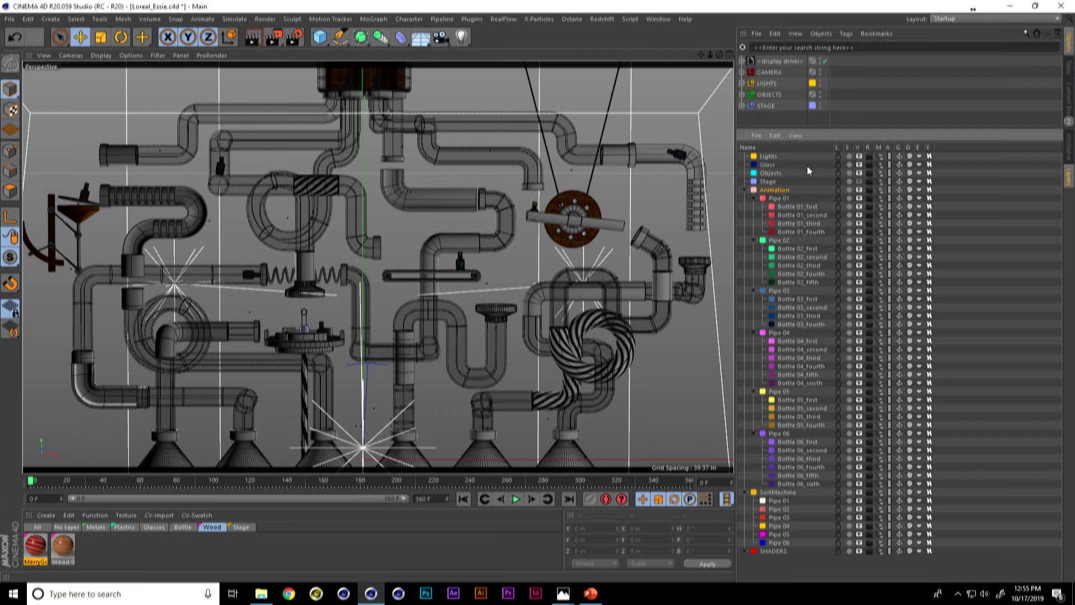
{"action": "left_click", "coordinate": [860, 157]}
{"action": "left_click", "coordinate": [516, 499]}
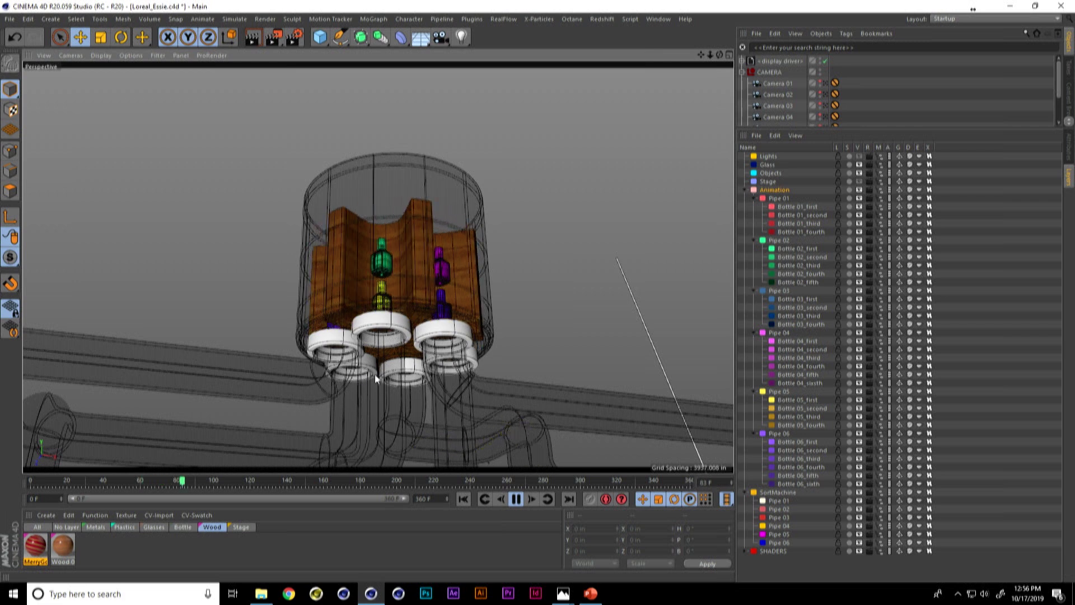
{"action": "left_click", "coordinate": [825, 84]}
{"action": "left_click", "coordinate": [826, 84]}
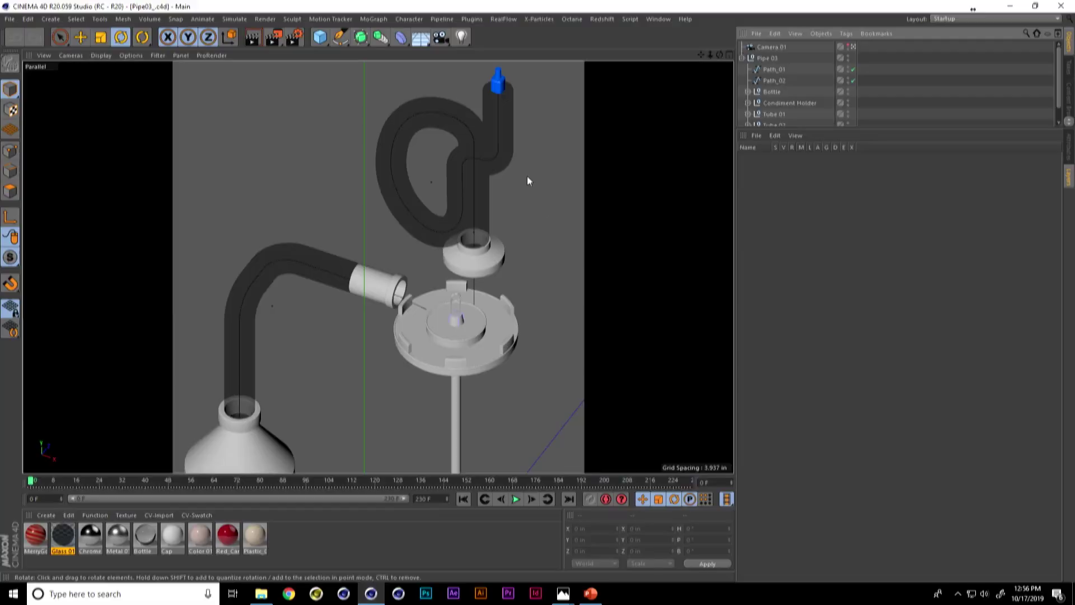
{"action": "left_click_drag", "start_coordinate": [850, 130], "coordinate": [847, 255]}
{"action": "left_click", "coordinate": [768, 92]}
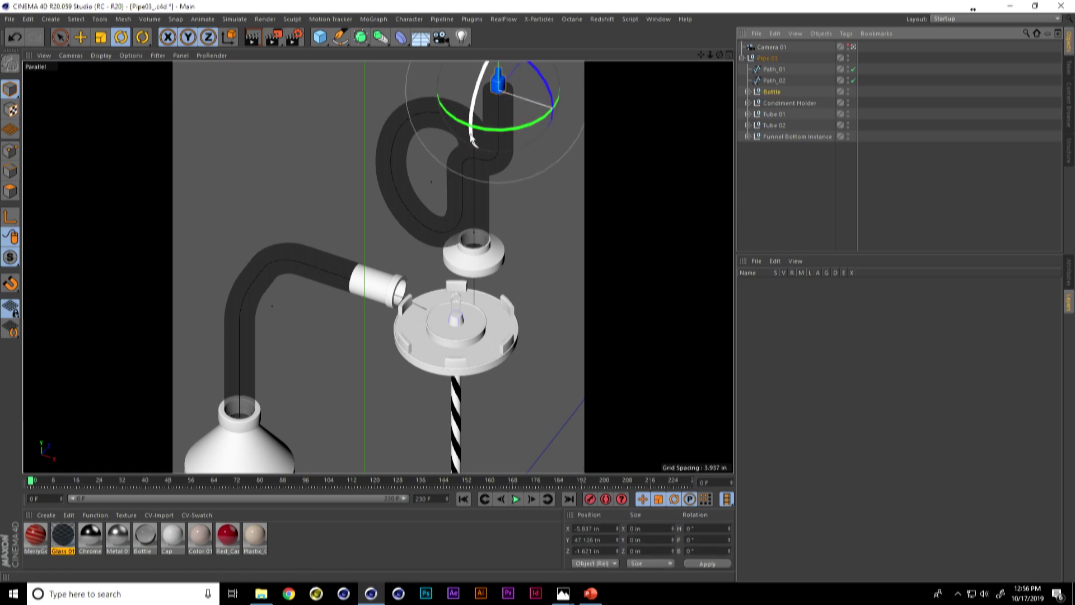
{"action": "left_click", "coordinate": [770, 68]}
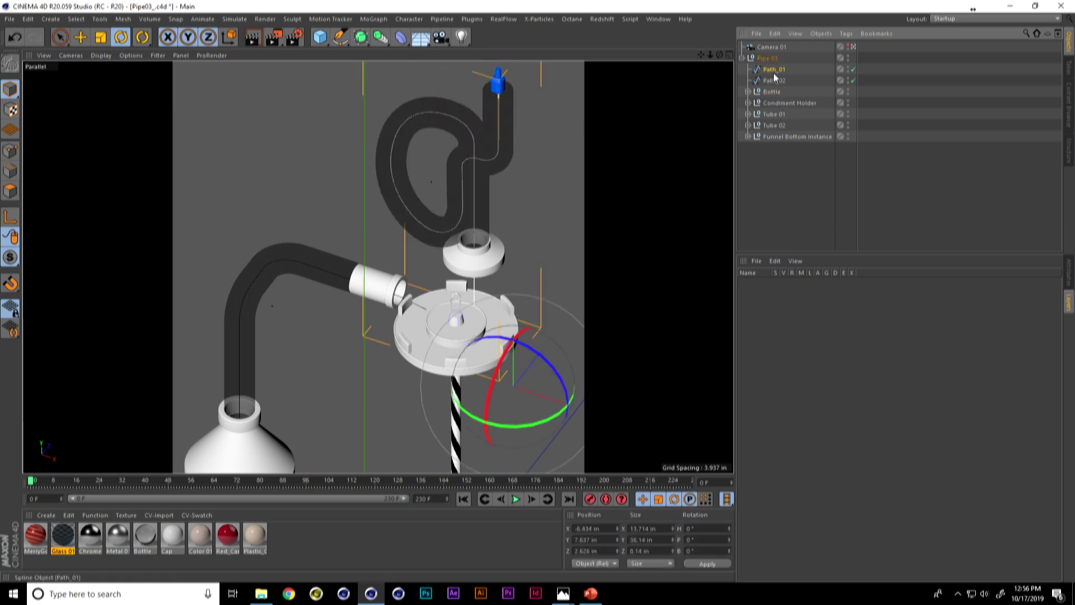
{"action": "left_click", "coordinate": [773, 81]}
{"action": "left_click", "coordinate": [771, 92]}
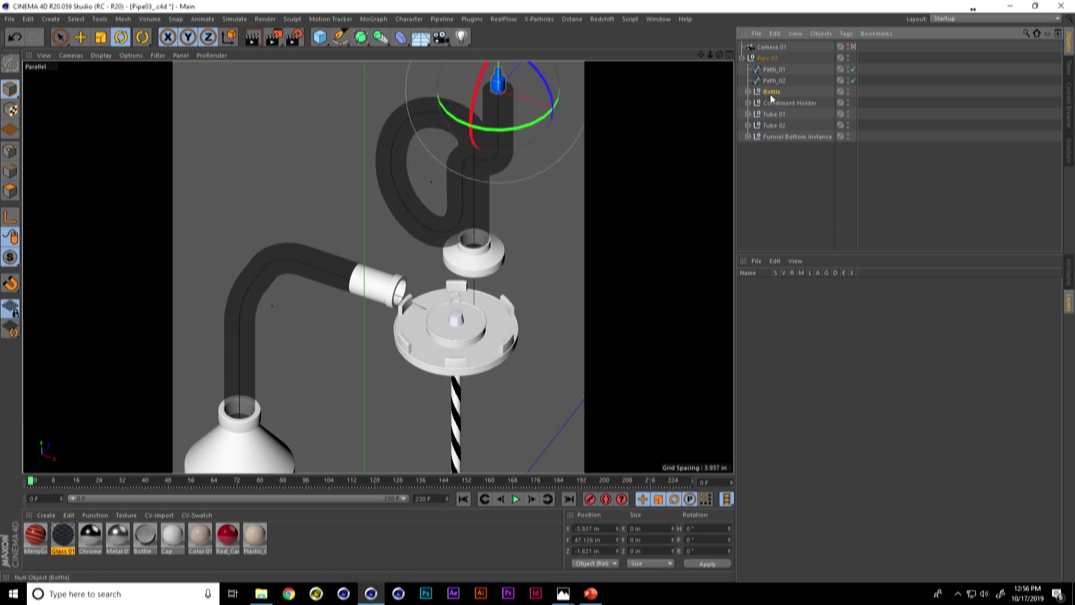
{"action": "left_click", "coordinate": [815, 210]}
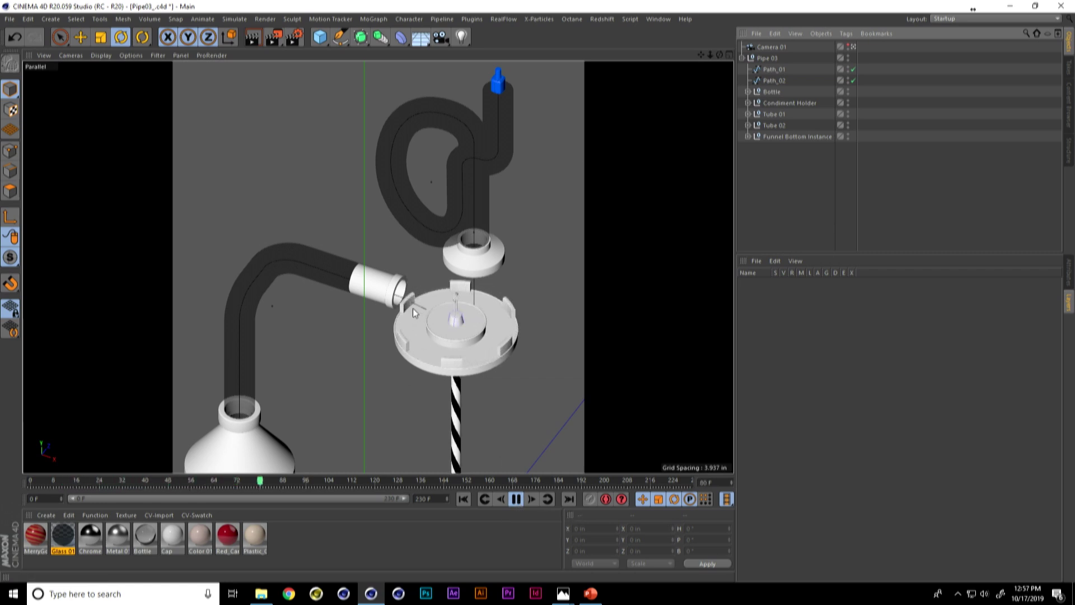
{"action": "left_click", "coordinate": [516, 499]}
{"action": "left_click", "coordinate": [464, 499]}
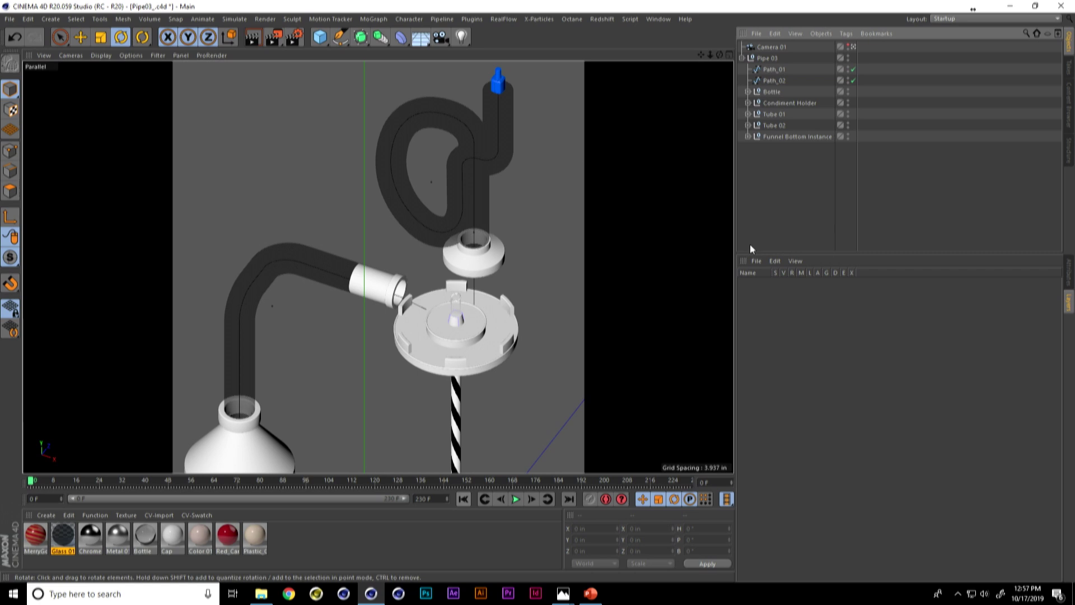
{"action": "left_click", "coordinate": [749, 91]}
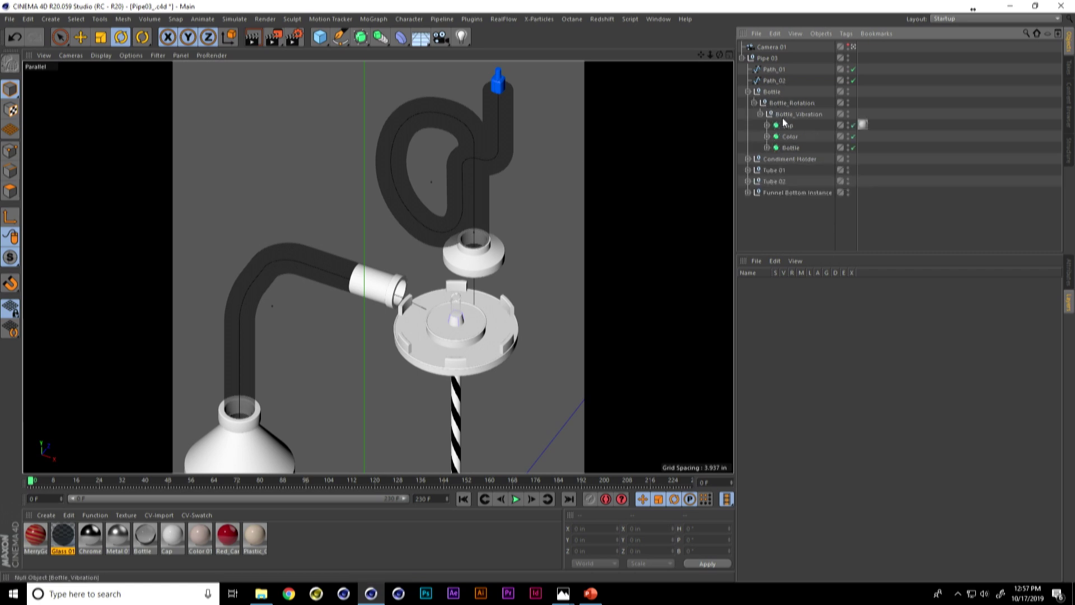
{"action": "left_click", "coordinate": [785, 116]}
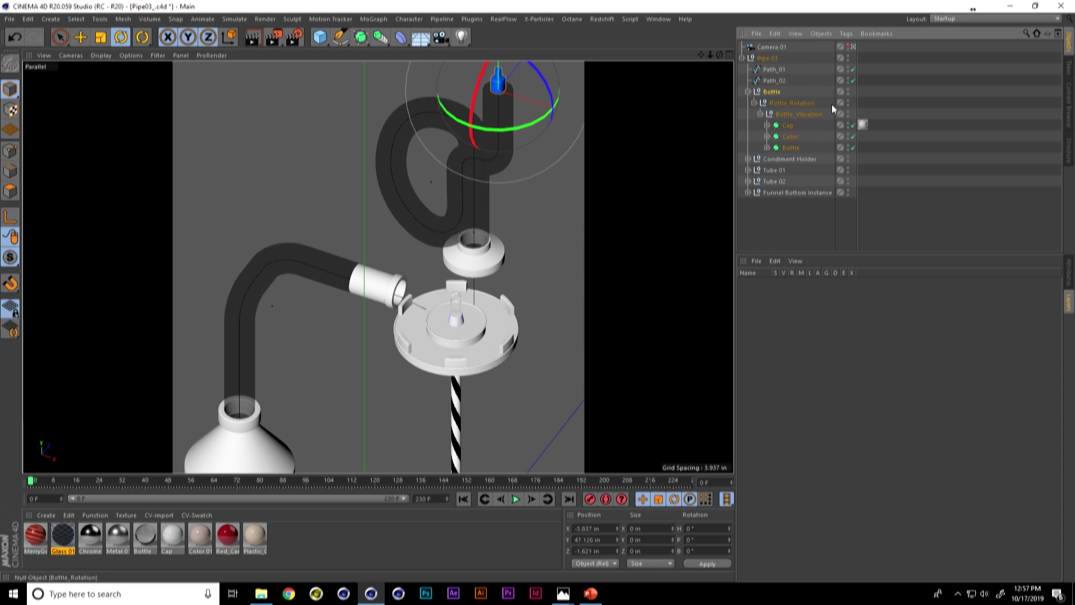
{"action": "left_click", "coordinate": [749, 92]}
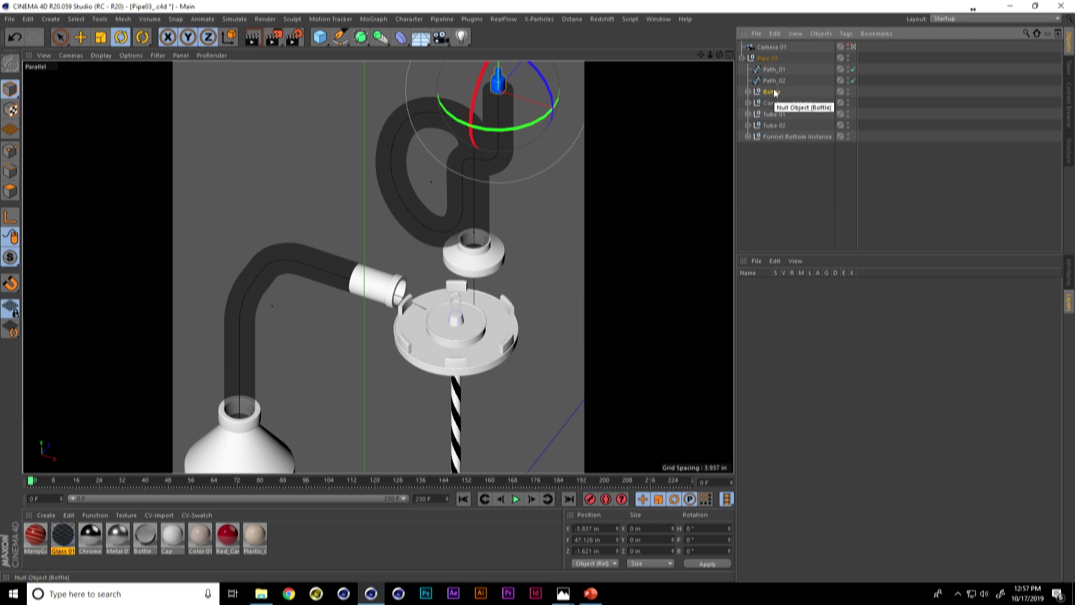
- Add an Align to Spline tag to Bottle with Path_01 as its spline path
{"action": "right_click", "coordinate": [774, 88]}
{"action": "mouse_move", "coordinate": [866, 10]}
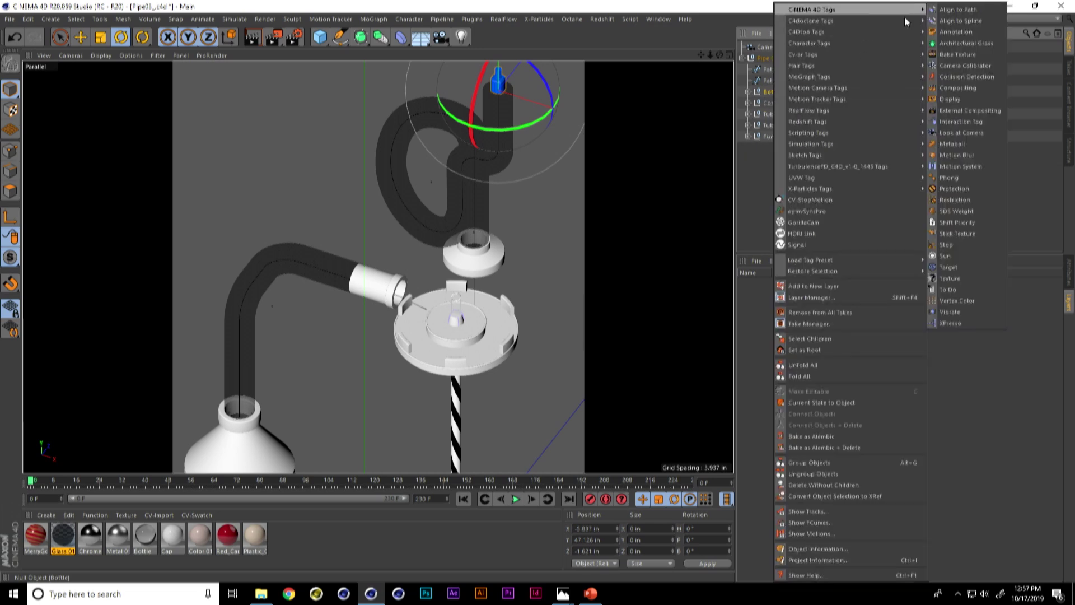
{"action": "left_click", "coordinate": [967, 31]}
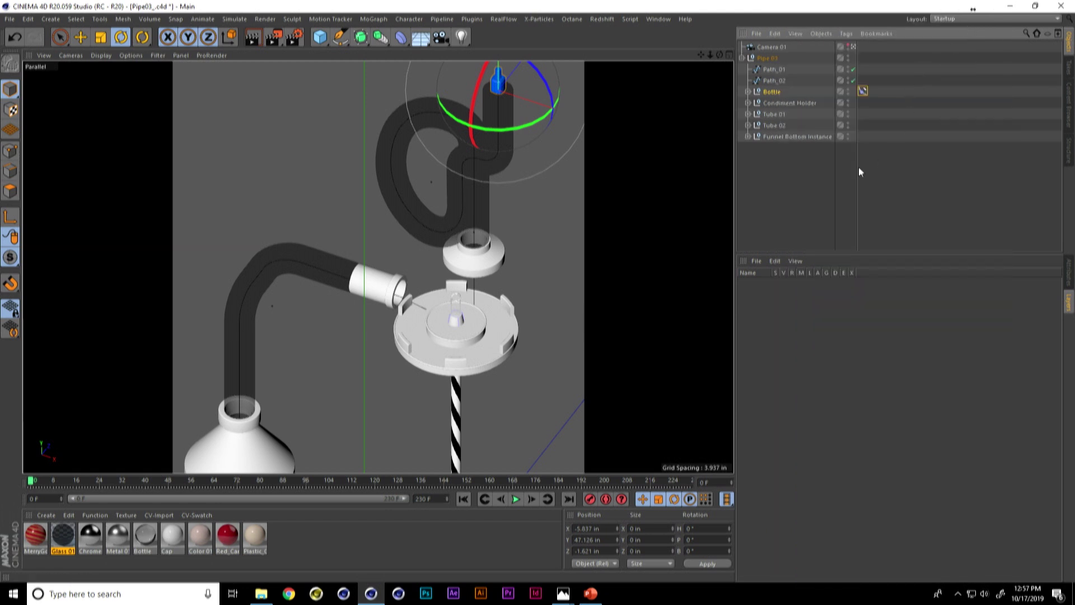
{"action": "left_click", "coordinate": [1069, 271]}
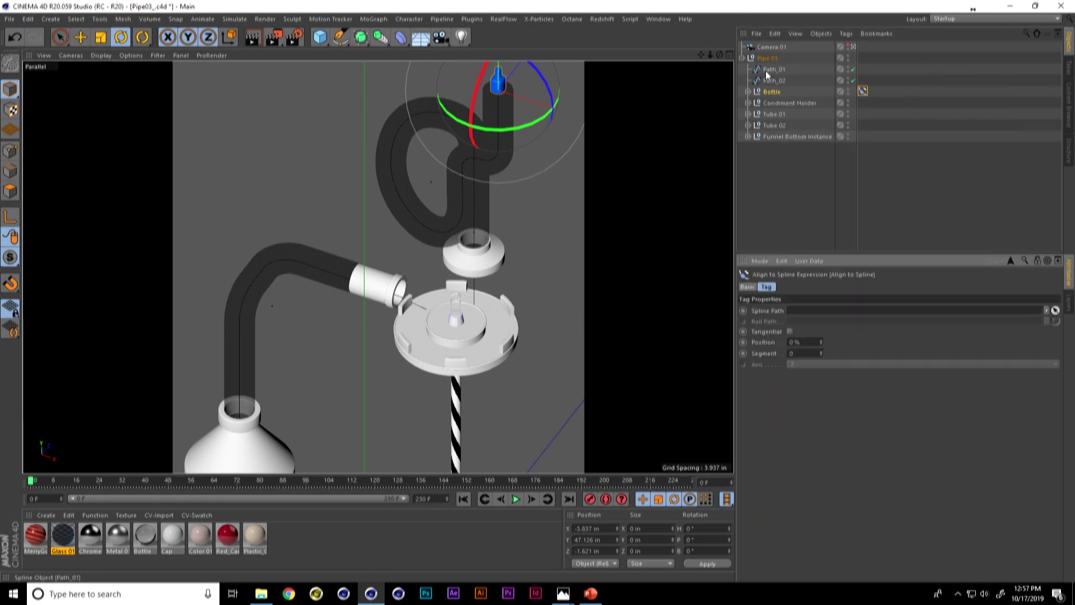
{"action": "left_click_drag", "start_coordinate": [766, 74], "coordinate": [801, 219]}
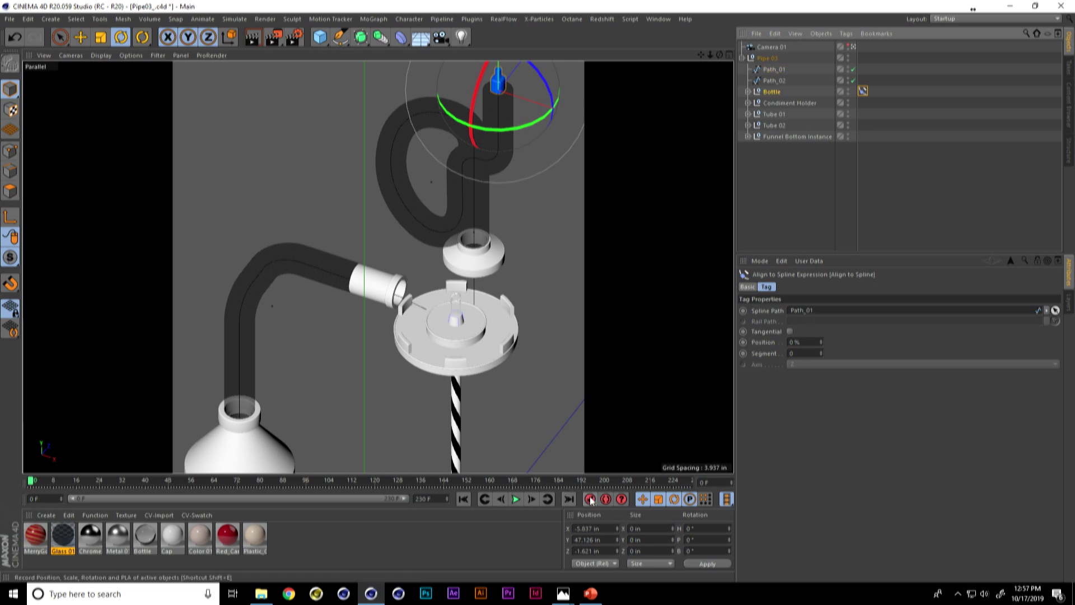
- Keyframe the tag's path Position at frame 0 and at 100% on frame 70
{"action": "left_click", "coordinate": [743, 342], "text": "ctrl"}
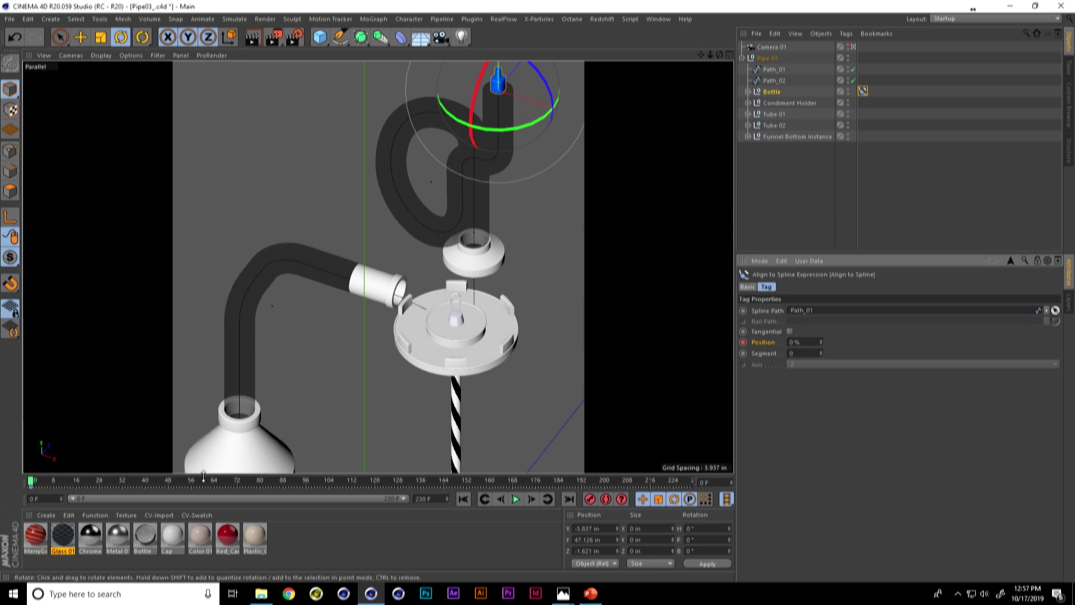
{"action": "left_click_drag", "start_coordinate": [212, 482], "coordinate": [233, 483]}
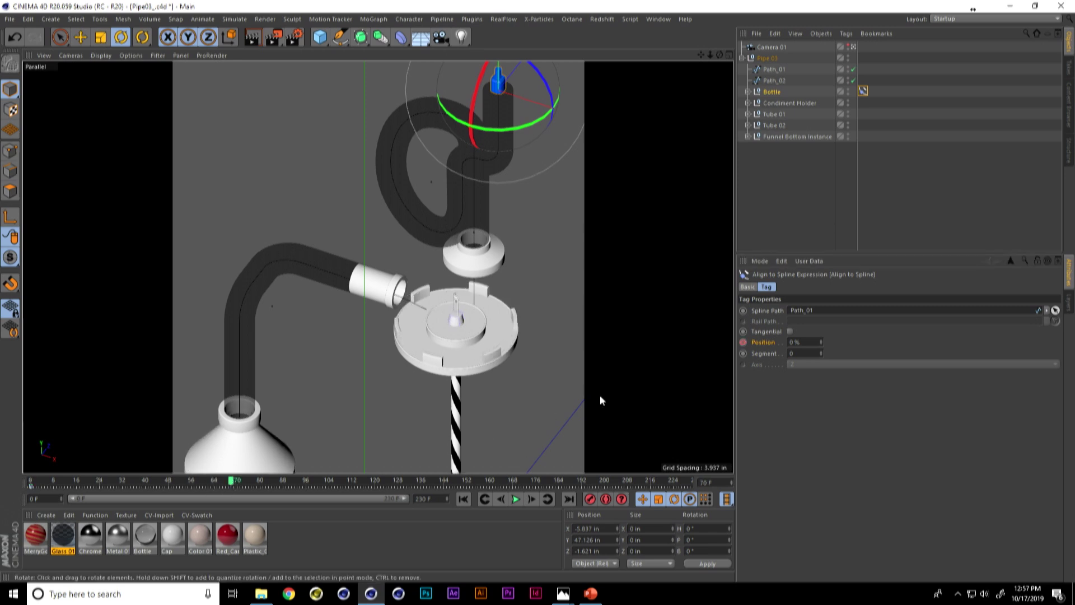
{"action": "double_click", "coordinate": [799, 342]}
{"action": "type", "text": "100"}
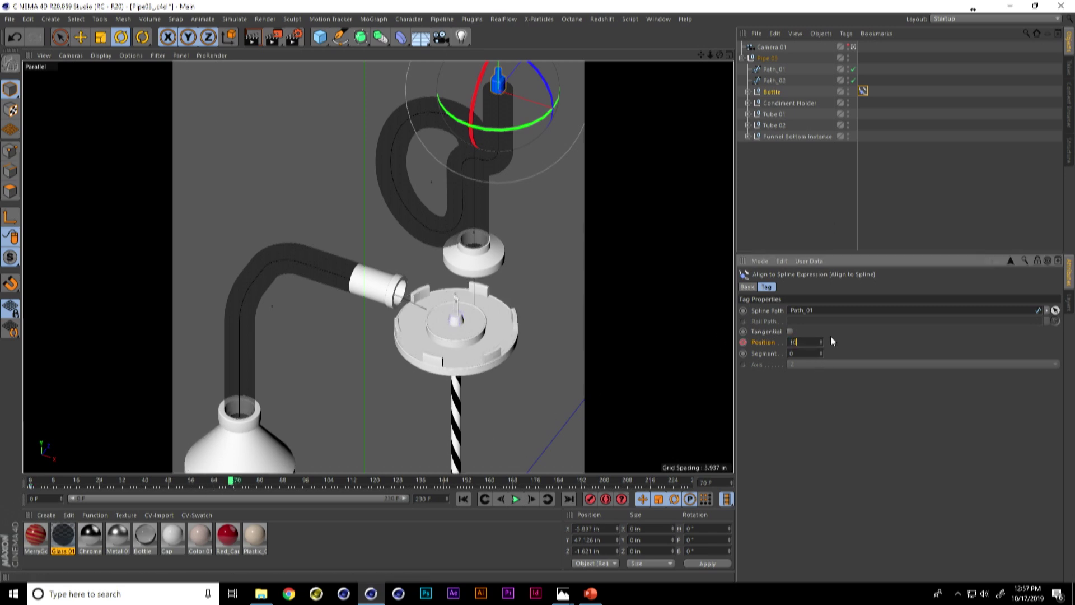
{"action": "key", "text": "Return"}
{"action": "left_click", "coordinate": [744, 343]}
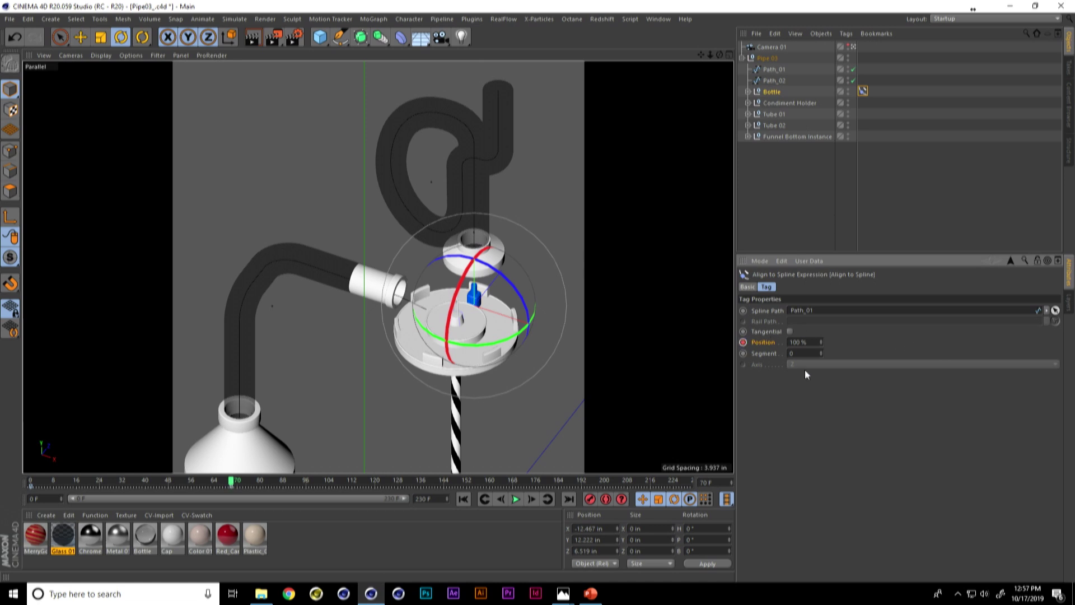
- Replay the bottle's run along Path_01 from the start
{"action": "left_click", "coordinate": [813, 218]}
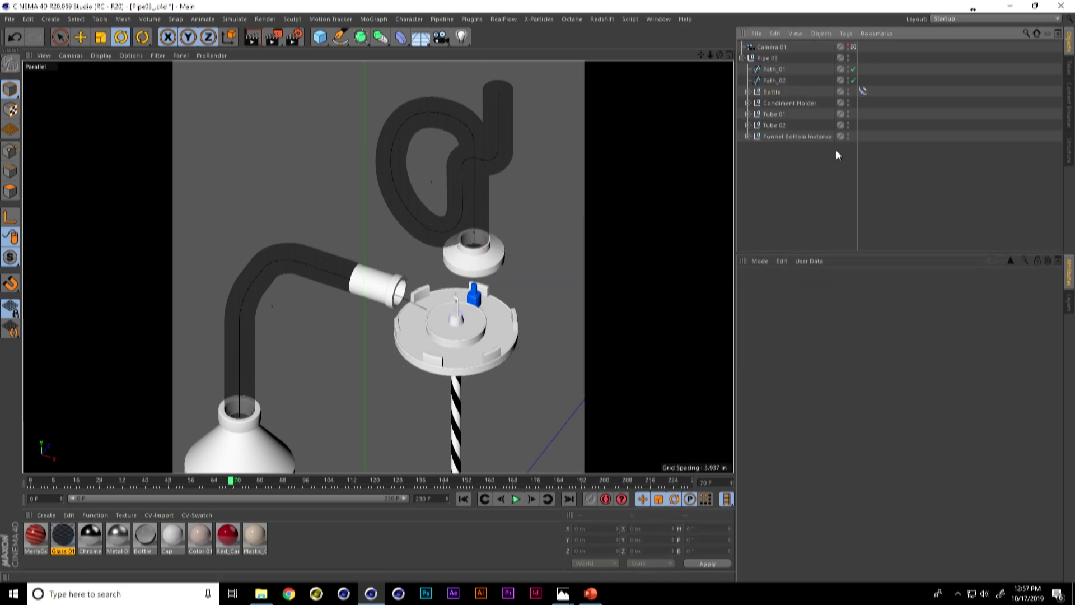
{"action": "left_click", "coordinate": [466, 502]}
{"action": "left_click", "coordinate": [516, 499]}
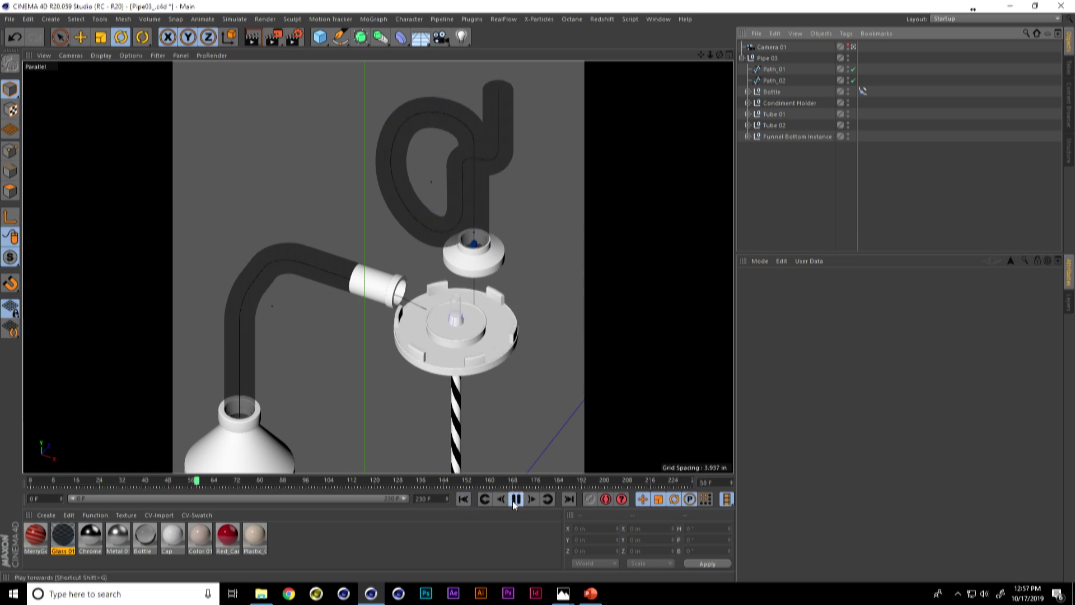
{"action": "left_click", "coordinate": [516, 504]}
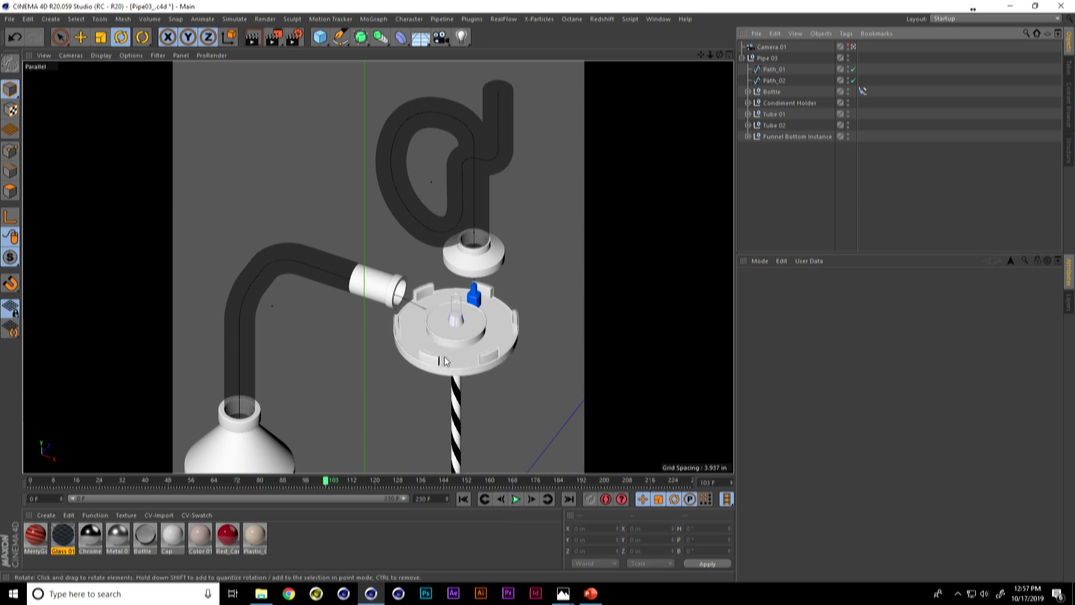
- At frame 70, keyframe and clear the spline path, set Position 0%, and parent Bottle under Condiment Holder
{"action": "left_click", "coordinate": [776, 92]}
{"action": "left_click", "coordinate": [862, 91]}
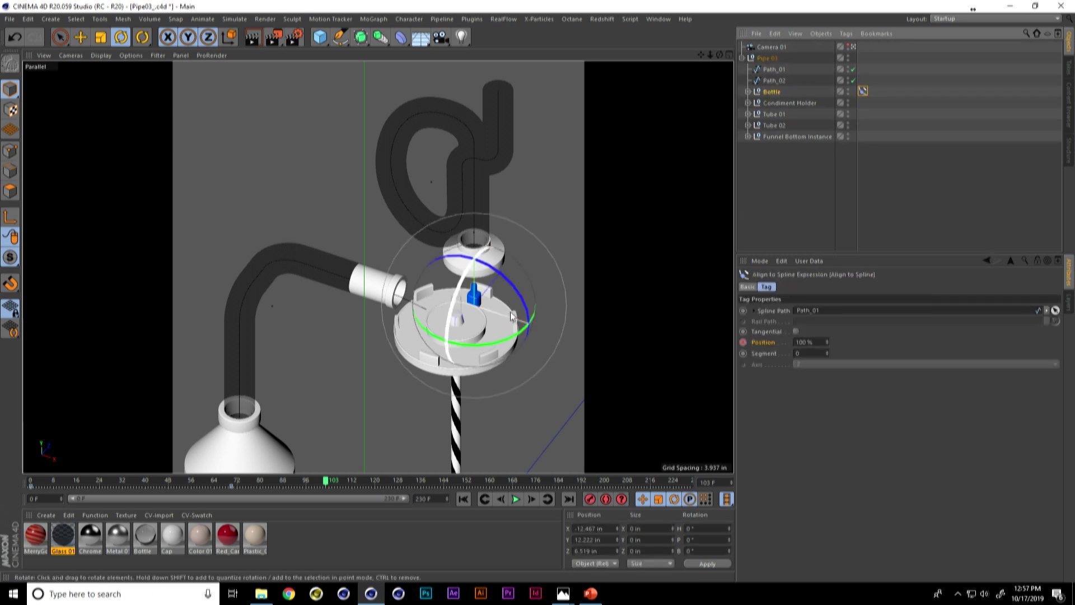
{"action": "left_click", "coordinate": [231, 482]}
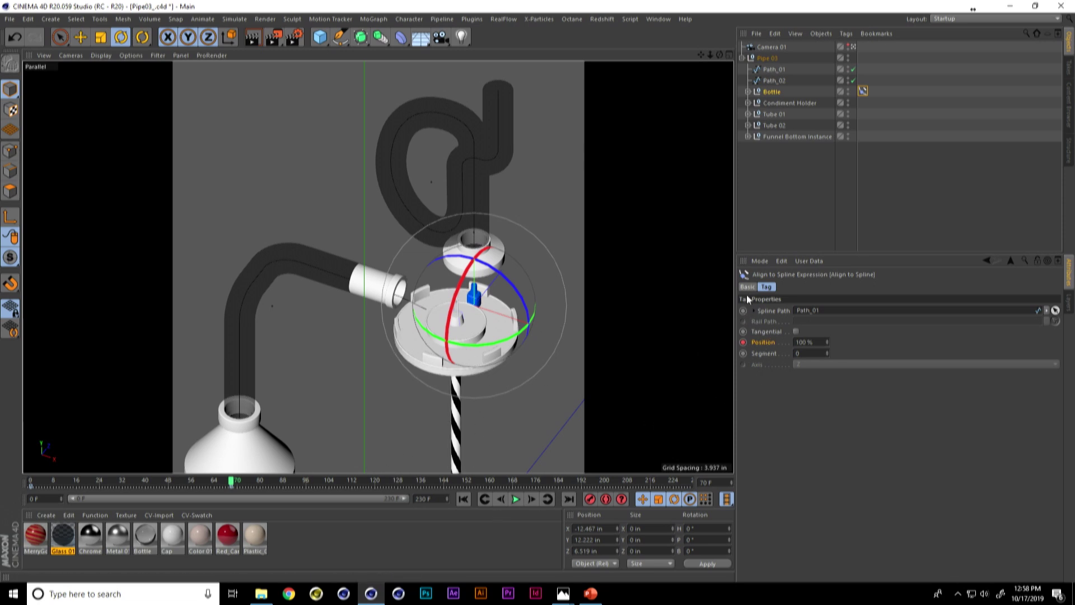
{"action": "left_click", "coordinate": [742, 311]}
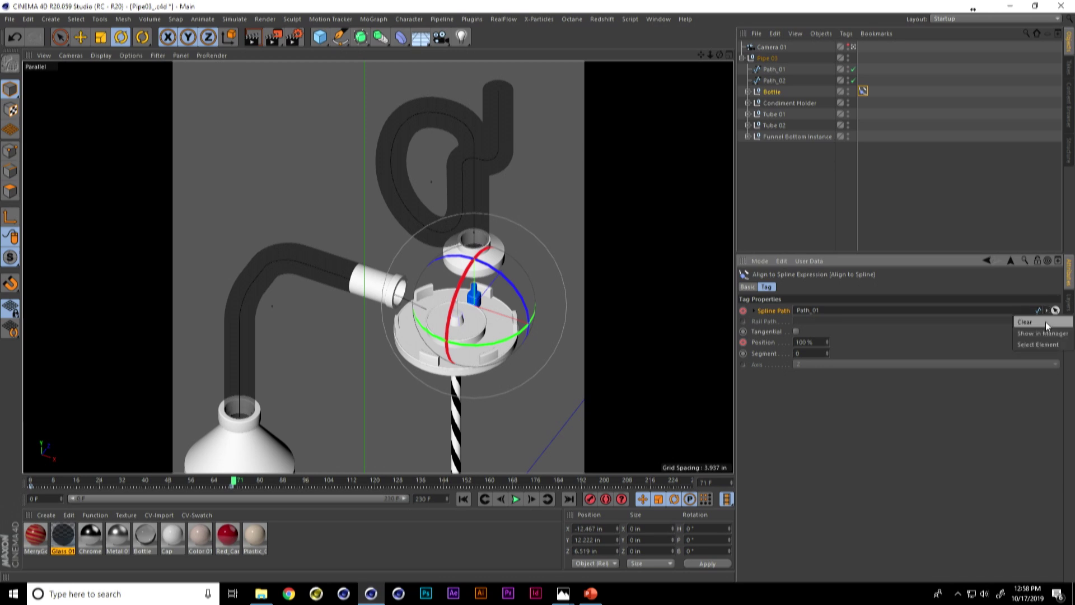
{"action": "left_click", "coordinate": [1045, 323]}
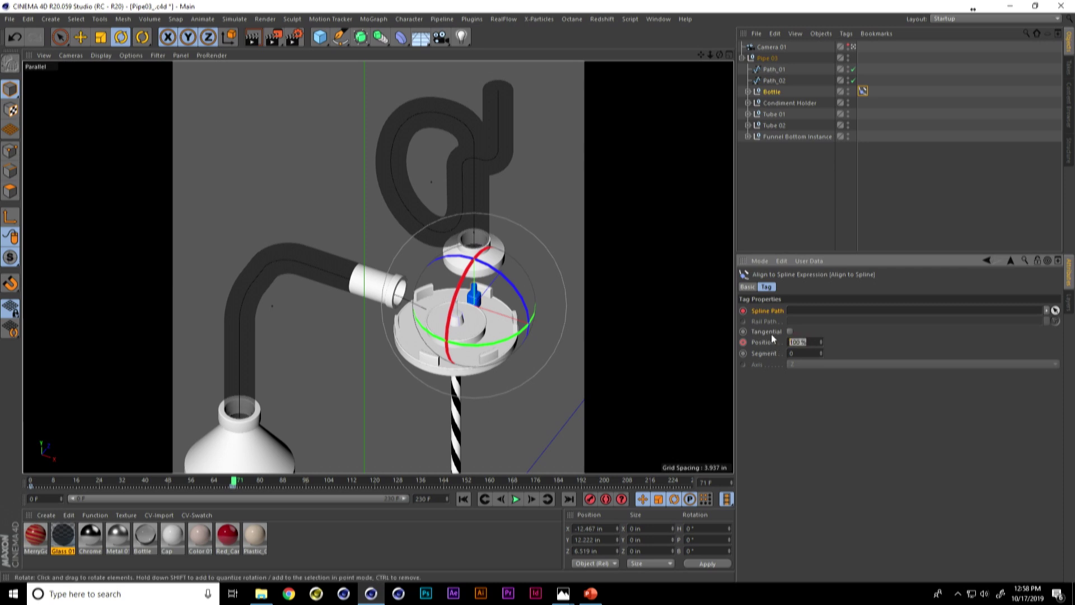
{"action": "type", "text": "0"}
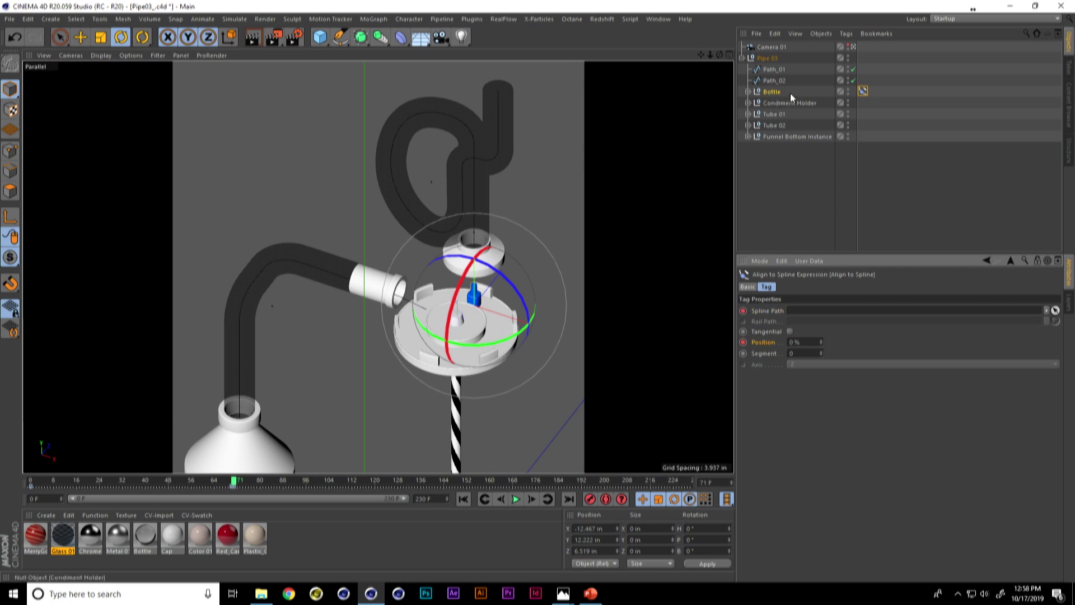
{"action": "left_click", "coordinate": [770, 92]}
{"action": "left_click_drag", "start_coordinate": [768, 97], "coordinate": [768, 101]}
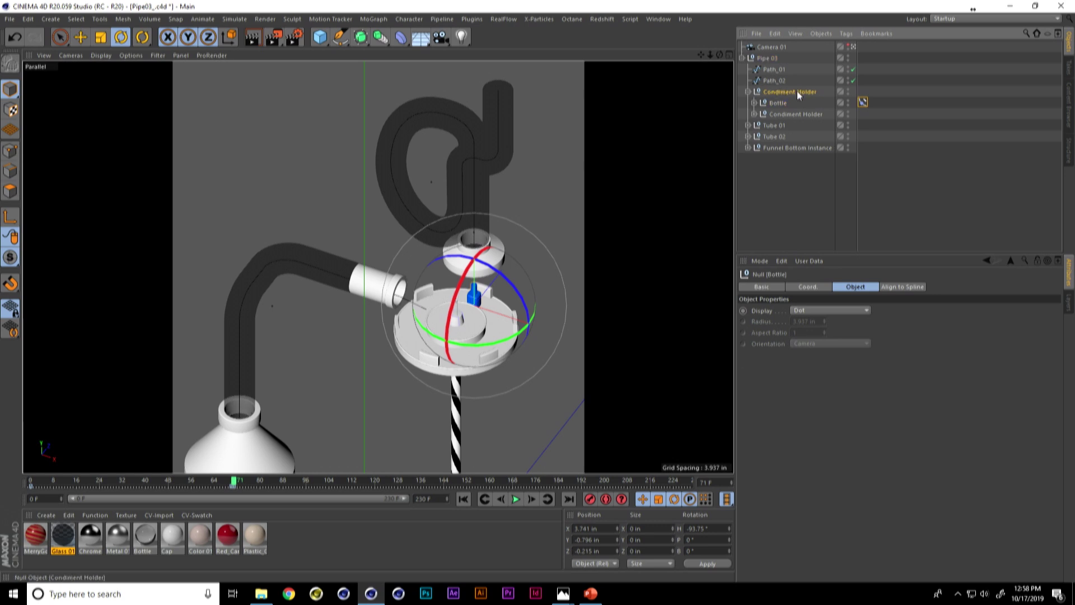
{"action": "left_click", "coordinate": [798, 91]}
{"action": "left_click", "coordinate": [774, 288]}
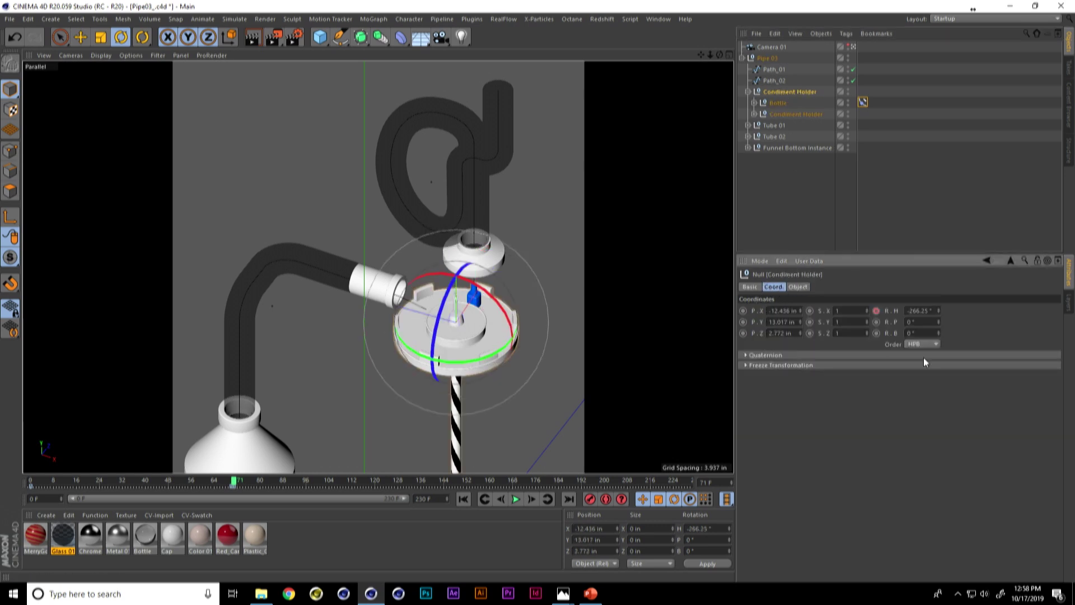
{"action": "left_click", "coordinate": [464, 499]}
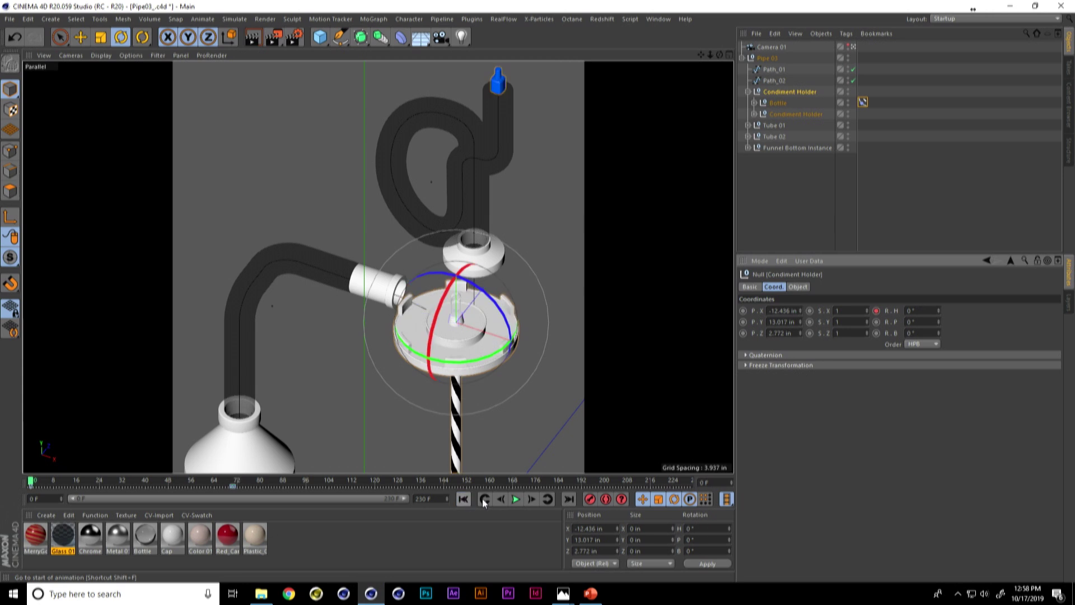
{"action": "left_click", "coordinate": [518, 501]}
{"action": "left_click", "coordinate": [794, 174]}
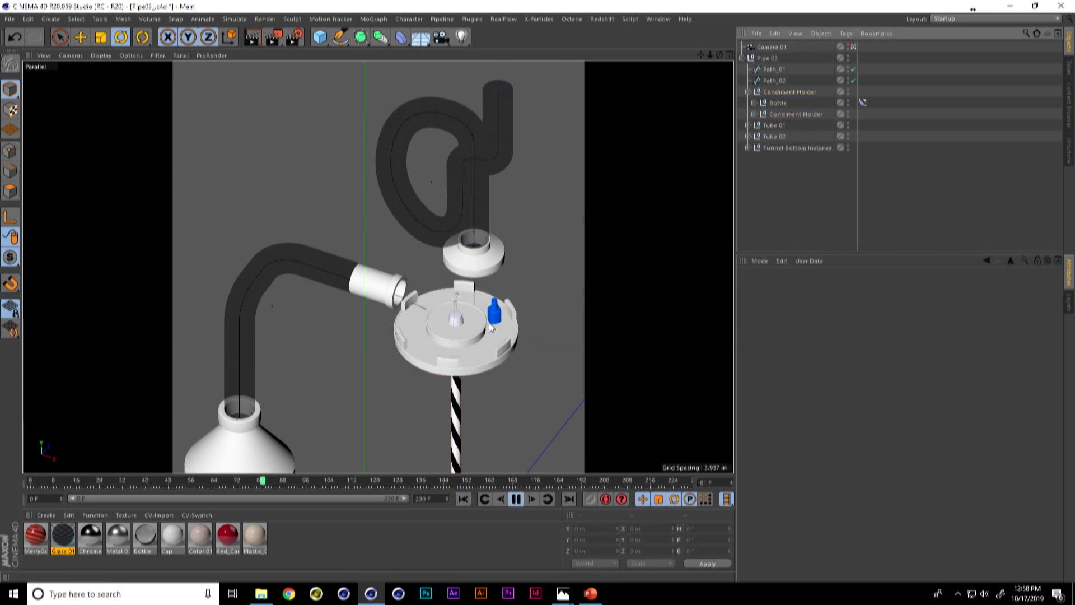
{"action": "left_click", "coordinate": [517, 500]}
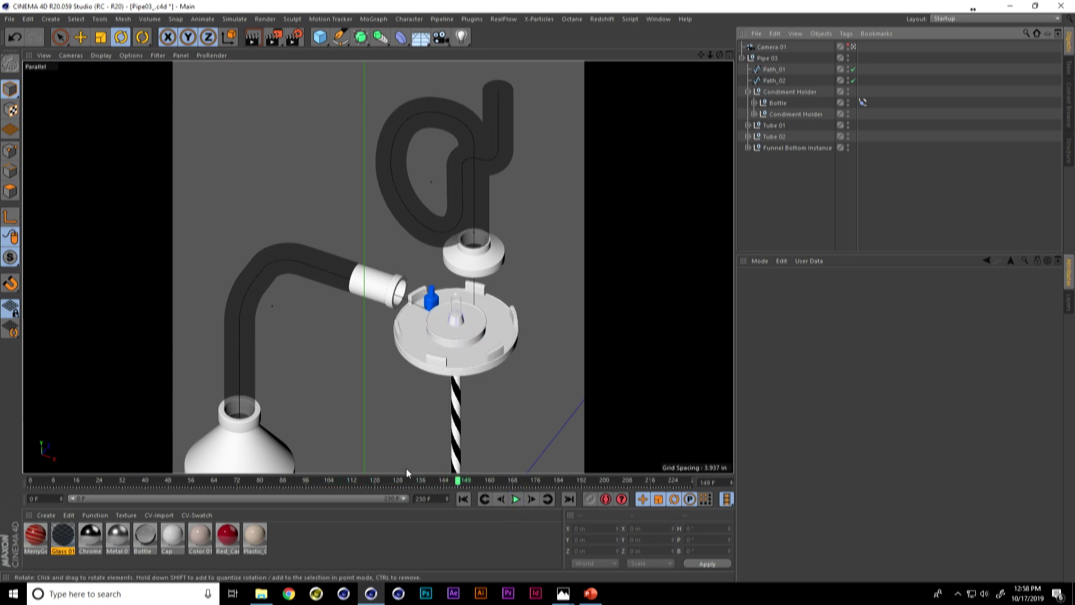
{"action": "left_click_drag", "start_coordinate": [408, 480], "coordinate": [154, 481]}
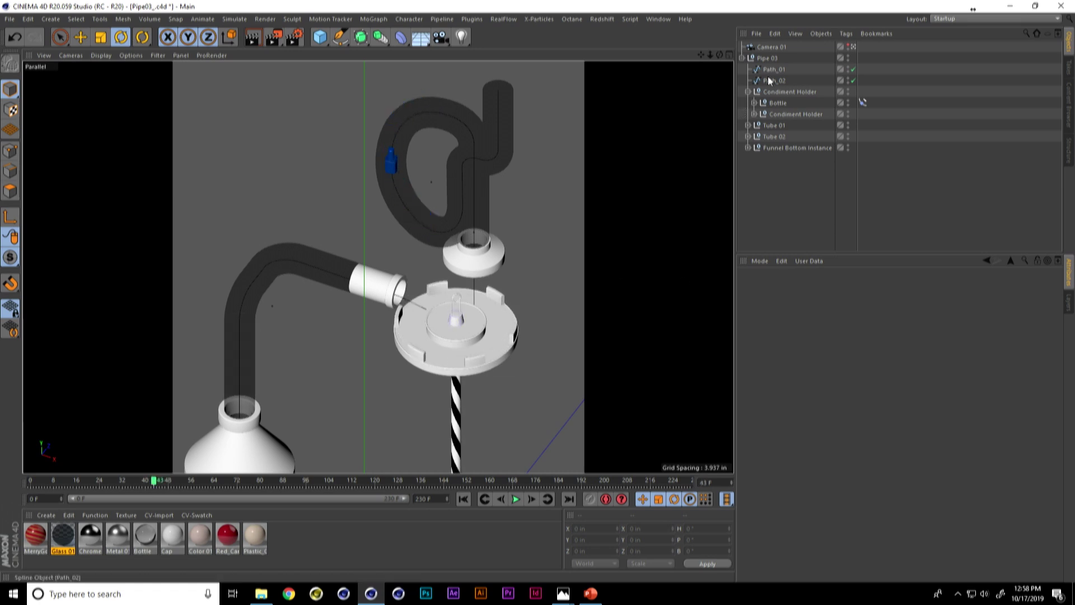
{"action": "left_click", "coordinate": [777, 103]}
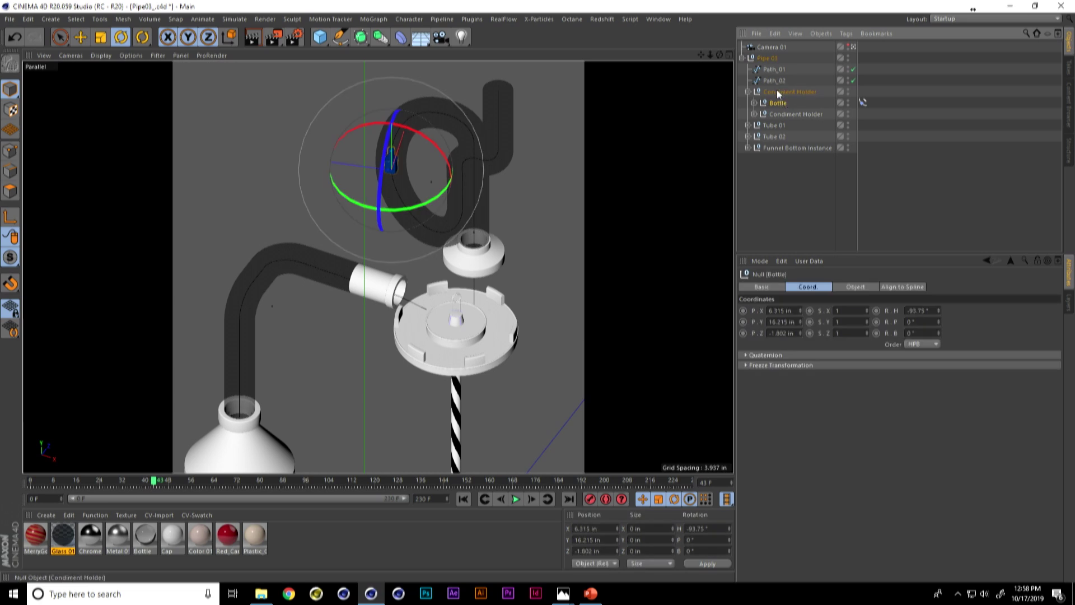
{"action": "left_click", "coordinate": [777, 91]}
{"action": "left_click", "coordinate": [515, 499]}
{"action": "left_click", "coordinate": [516, 499]}
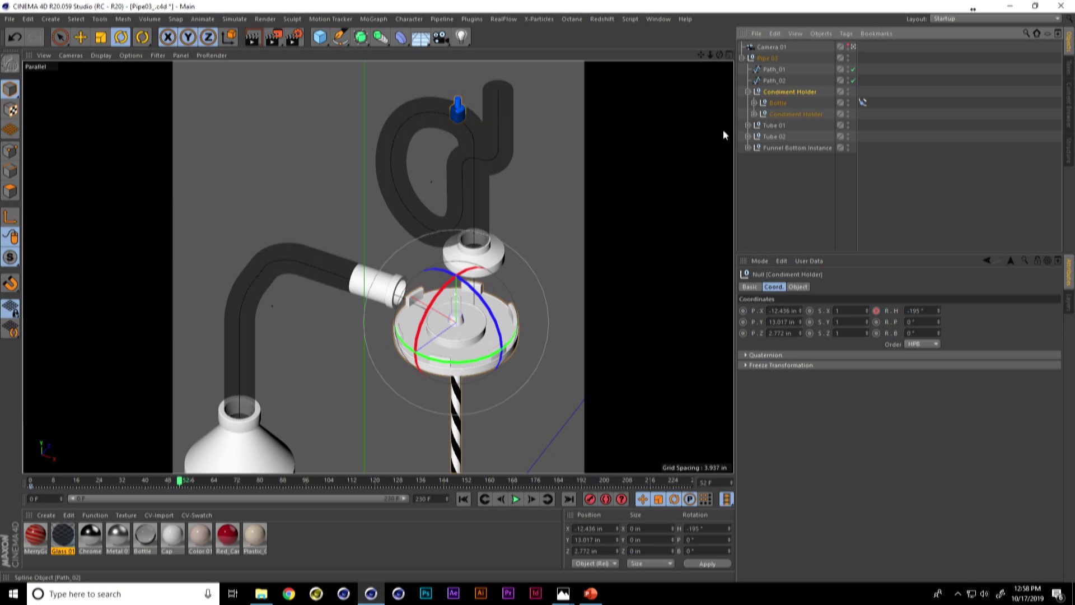
{"action": "left_click", "coordinate": [142, 481]}
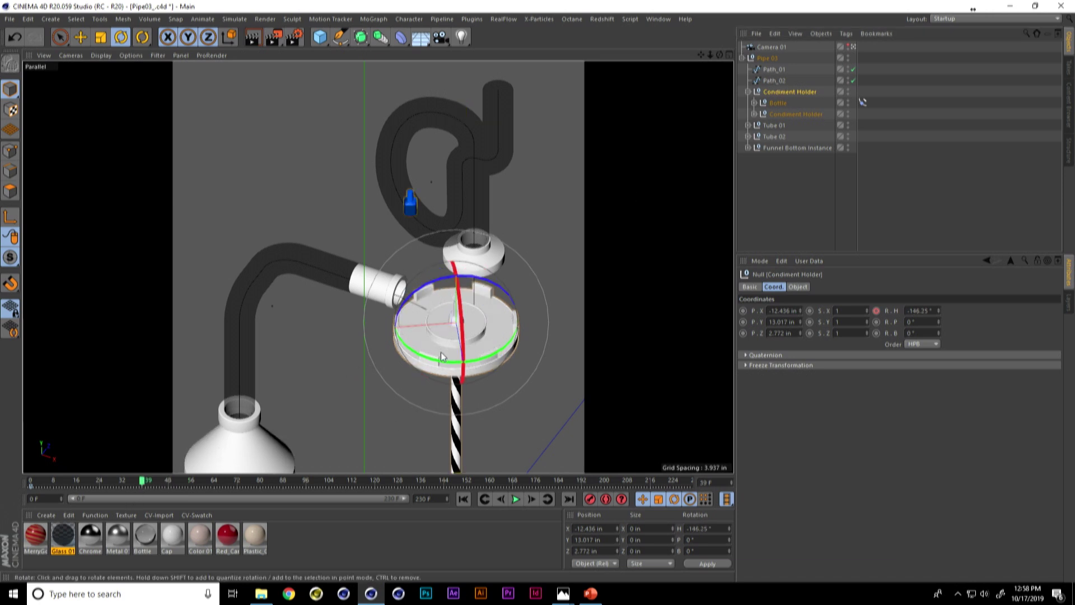
{"action": "left_click_drag", "start_coordinate": [445, 359], "coordinate": [478, 354]}
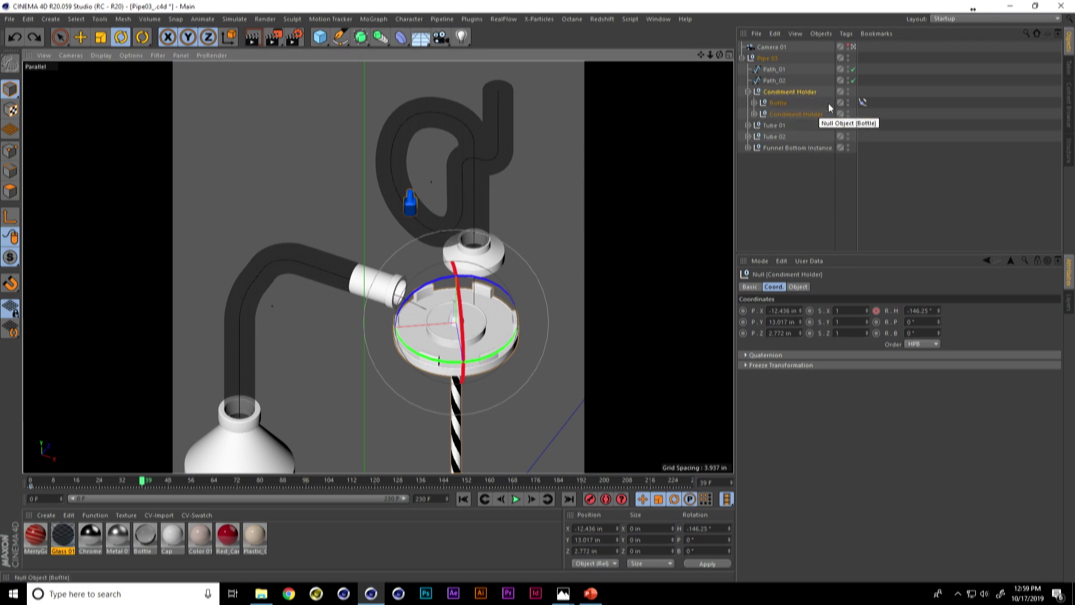
- Enable Tangential on Bottle's Align to Spline tag, replay the run, and return to frame 0
{"action": "left_click", "coordinate": [863, 102]}
{"action": "left_click", "coordinate": [796, 332]}
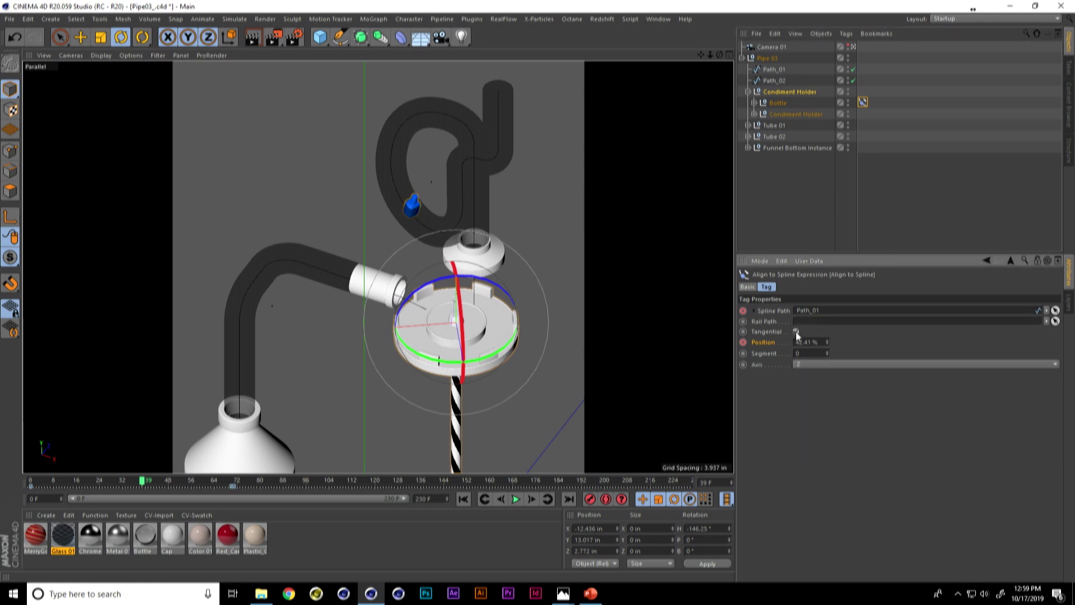
{"action": "left_click", "coordinate": [463, 499]}
{"action": "left_click", "coordinate": [514, 499]}
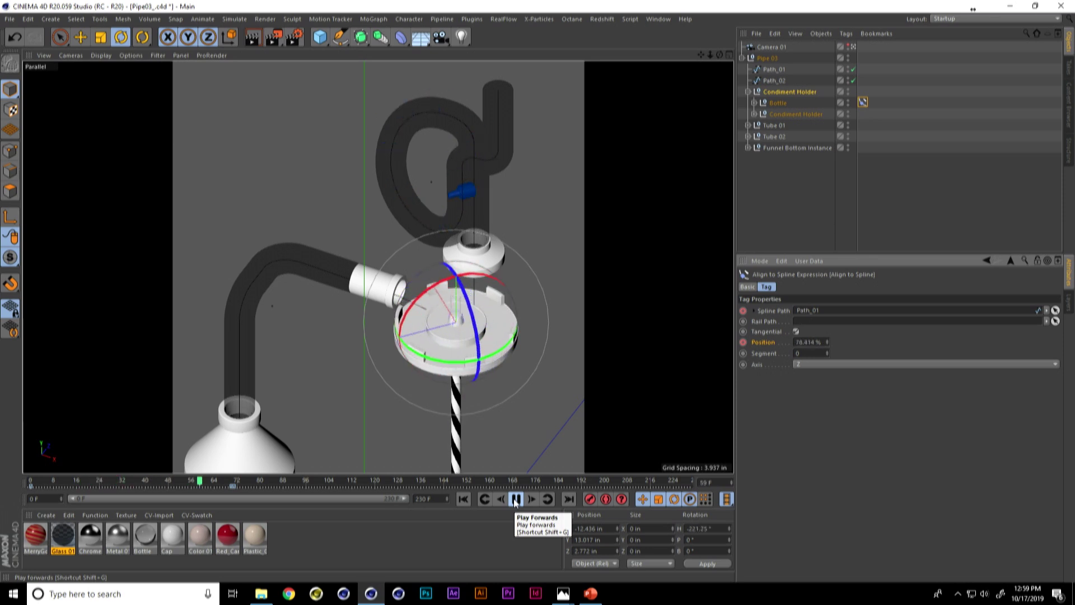
{"action": "left_click", "coordinate": [515, 500]}
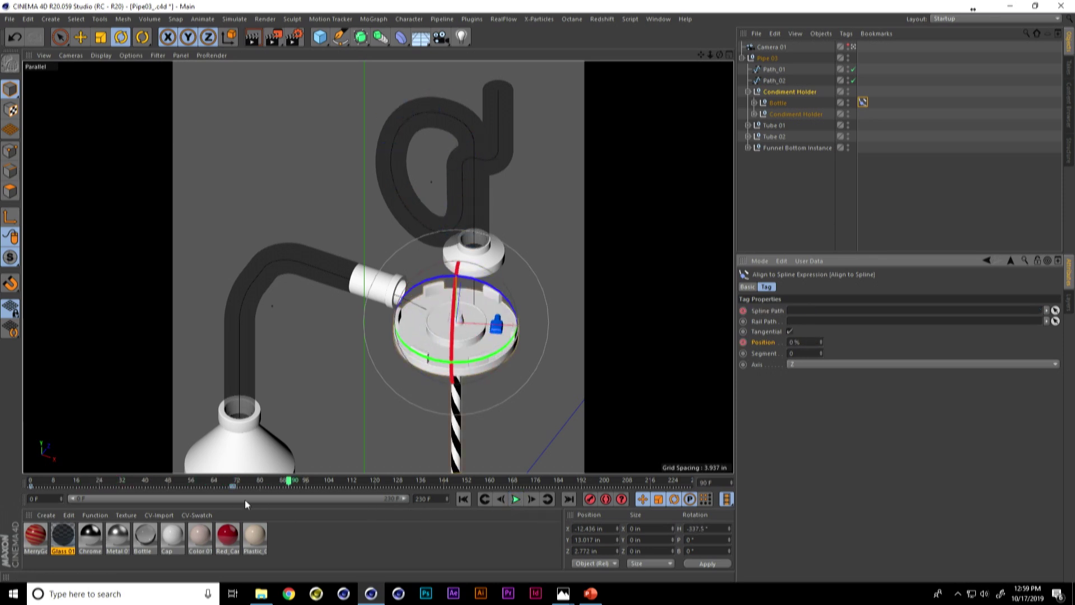
{"action": "left_click_drag", "start_coordinate": [223, 480], "coordinate": [6, 507]}
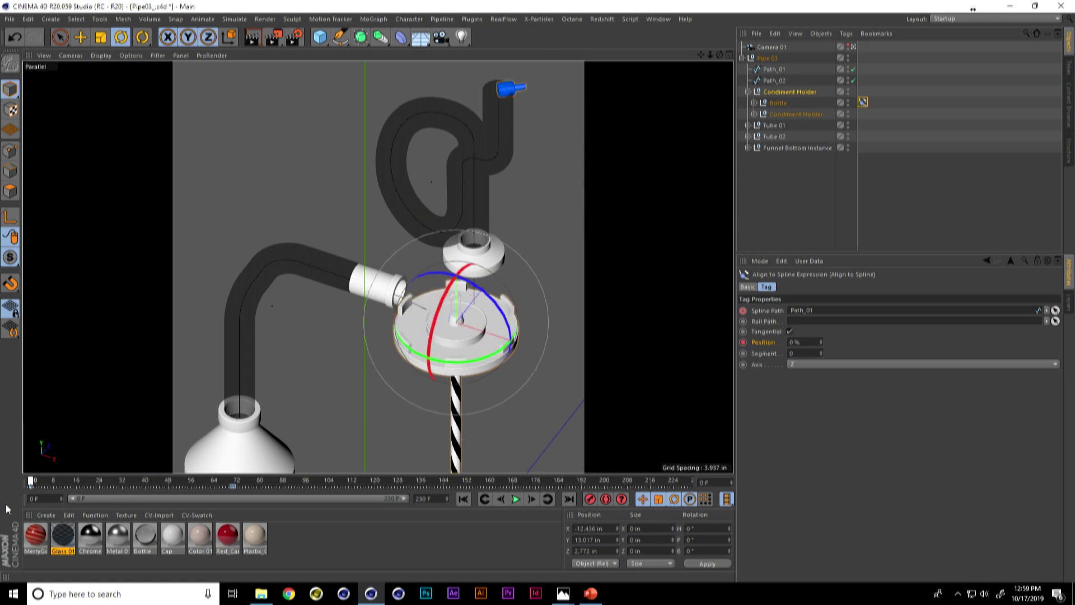
- Set Bottle_Rotation's pitch to 90° and play through to frame 146 to check
{"action": "left_click", "coordinate": [755, 103]}
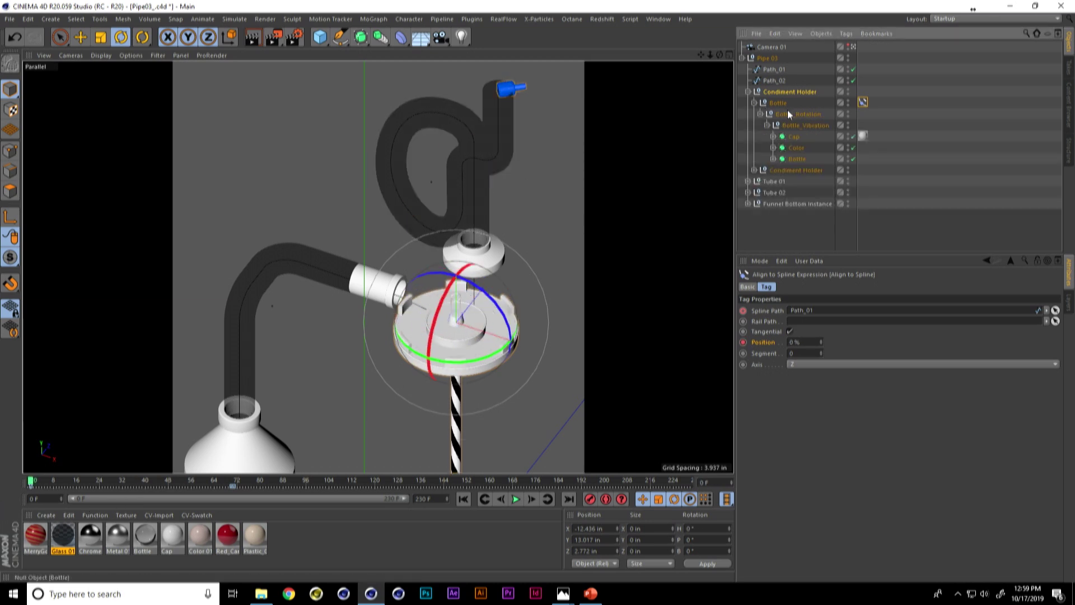
{"action": "left_click", "coordinate": [791, 116]}
{"action": "left_click", "coordinate": [862, 102]}
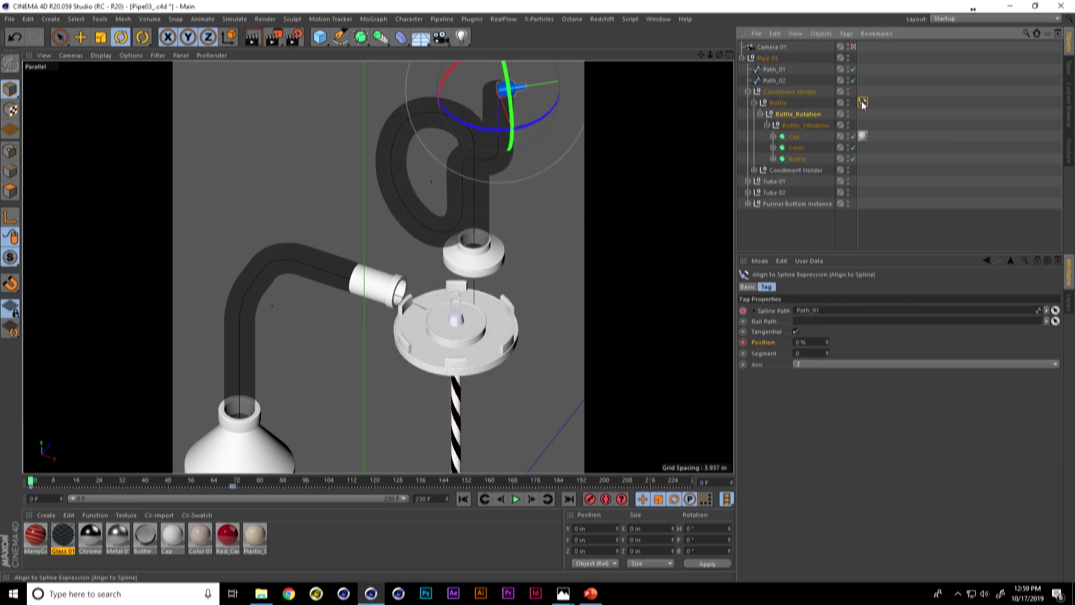
{"action": "left_click", "coordinate": [789, 106]}
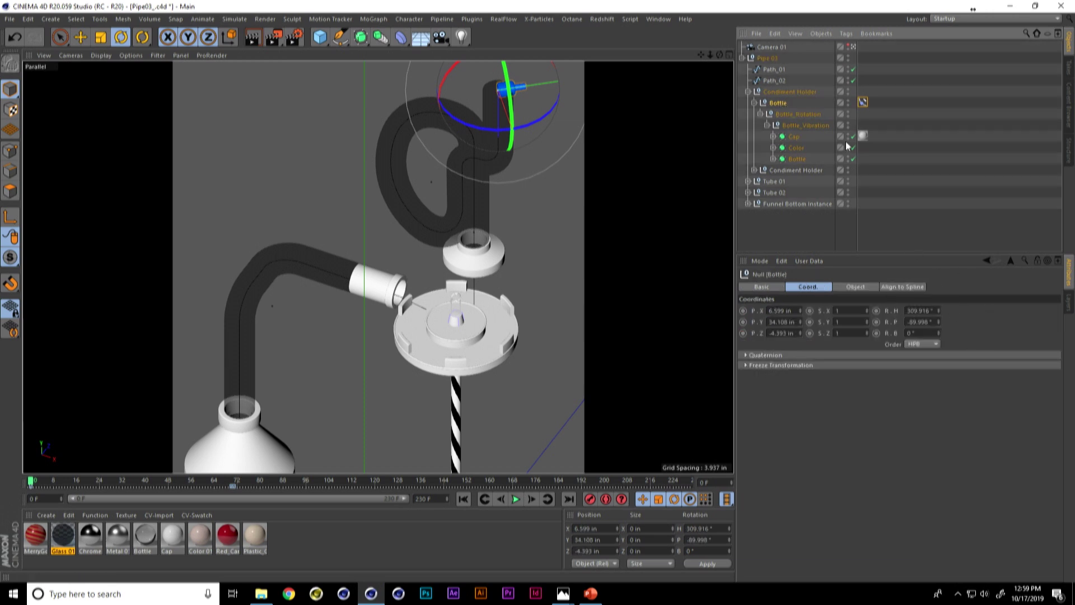
{"action": "left_click", "coordinate": [791, 115]}
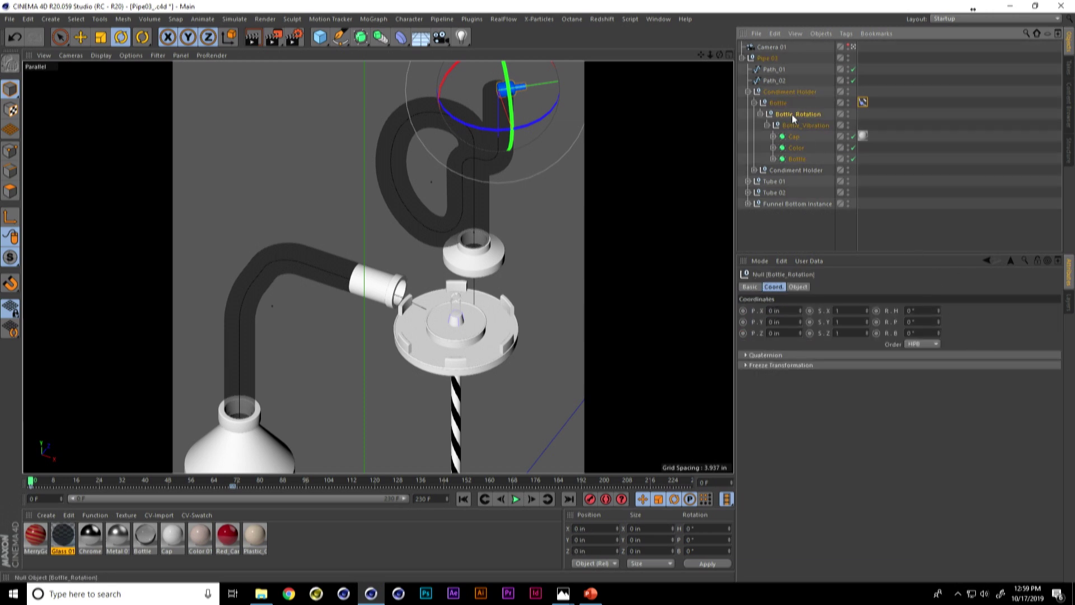
{"action": "left_click", "coordinate": [918, 317]}
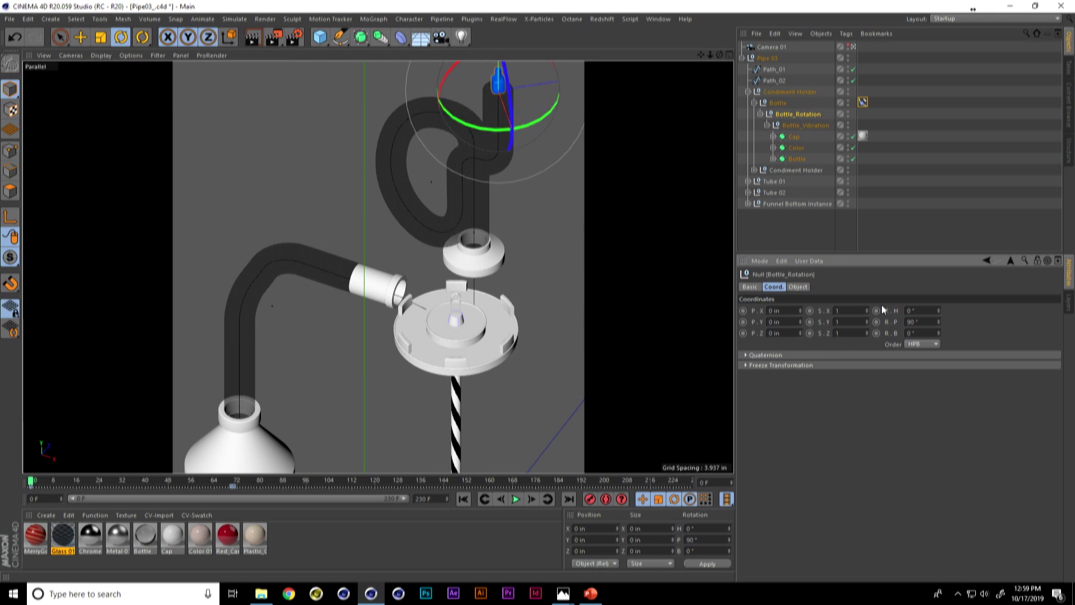
{"action": "left_click", "coordinate": [779, 205]}
{"action": "left_click", "coordinate": [516, 499]}
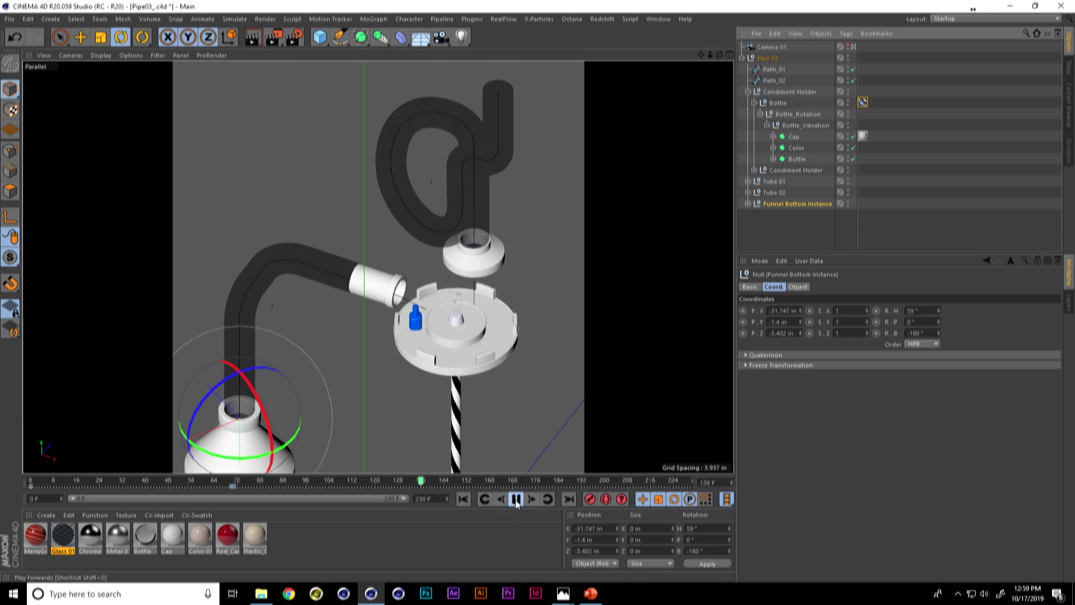
{"action": "left_click", "coordinate": [516, 500]}
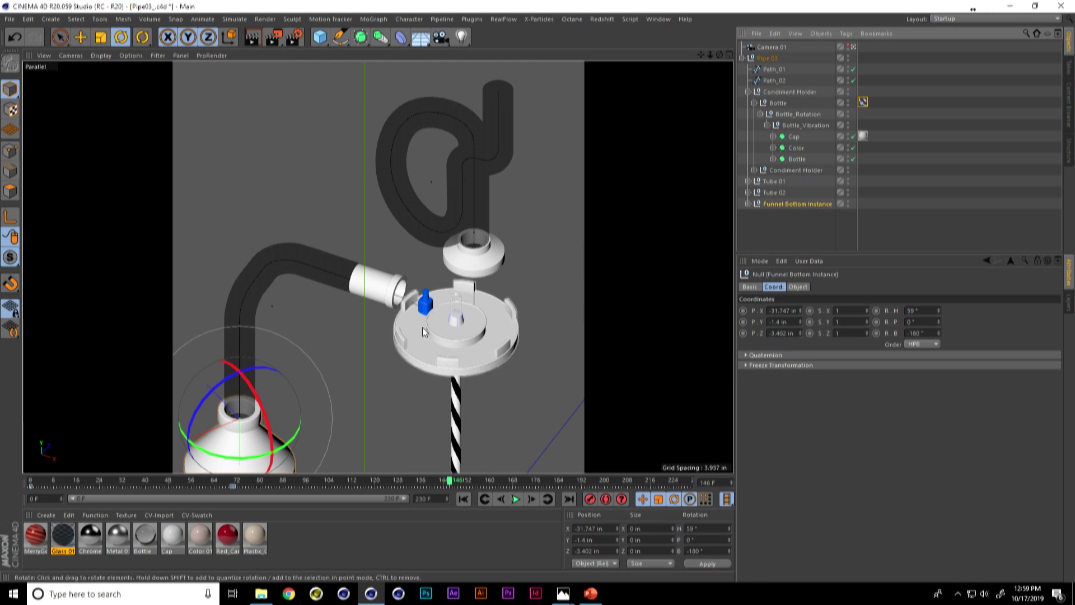
{"action": "left_click", "coordinate": [975, 213]}
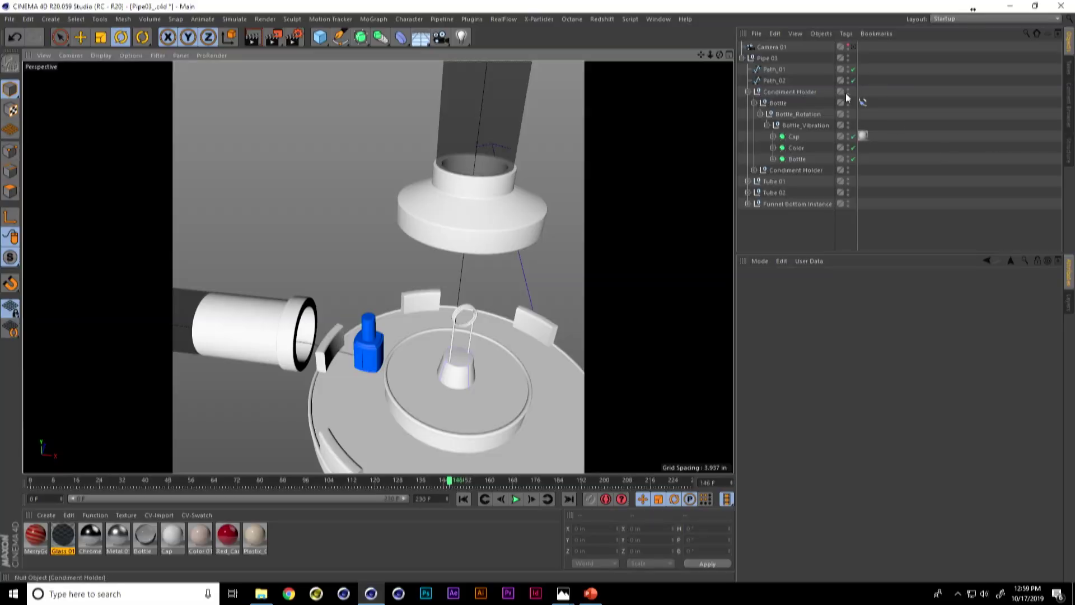
{"action": "left_click", "coordinate": [865, 101]}
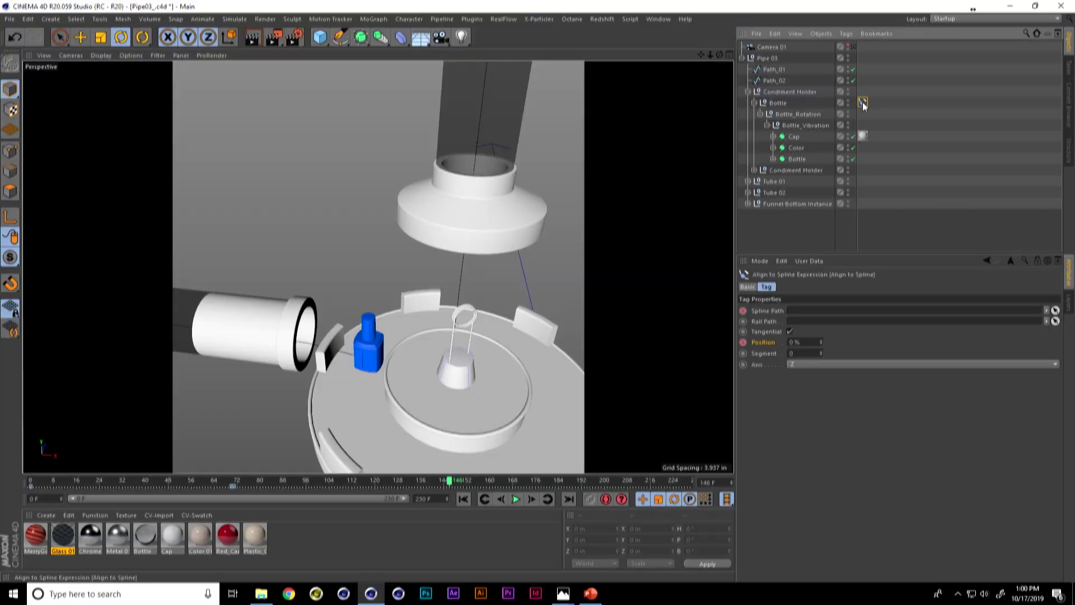
{"action": "left_click_drag", "start_coordinate": [449, 482], "coordinate": [447, 480]}
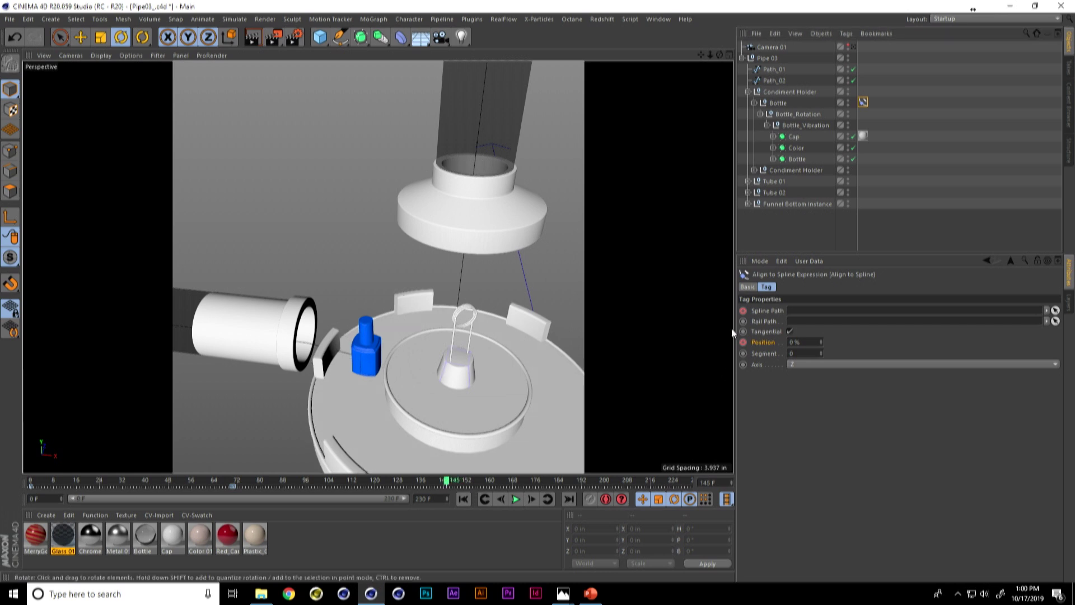
{"action": "left_click", "coordinate": [743, 311]}
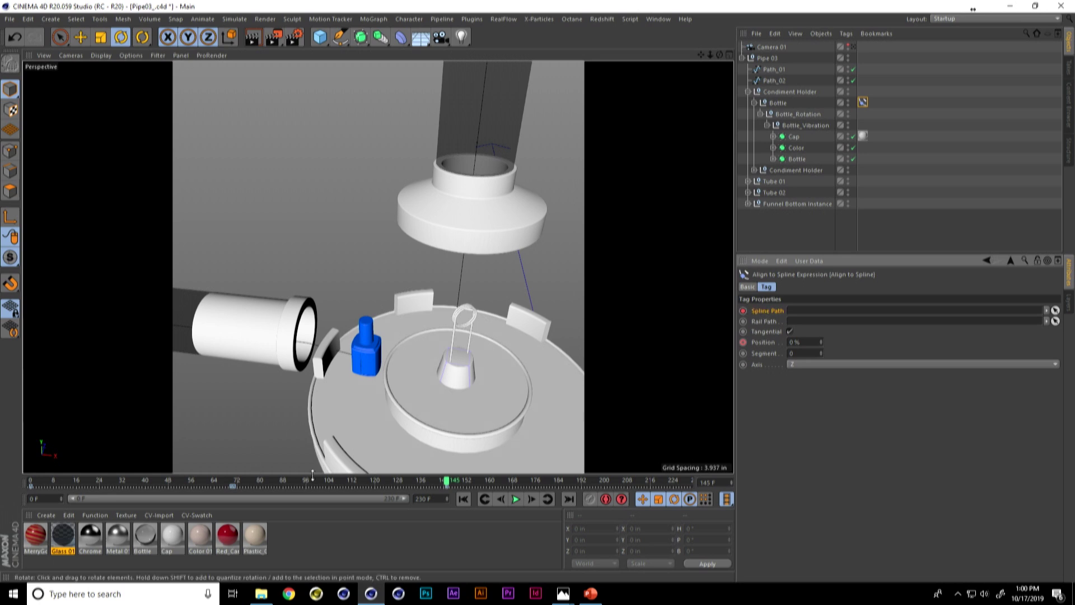
{"action": "left_click_drag", "start_coordinate": [234, 477], "coordinate": [447, 480]}
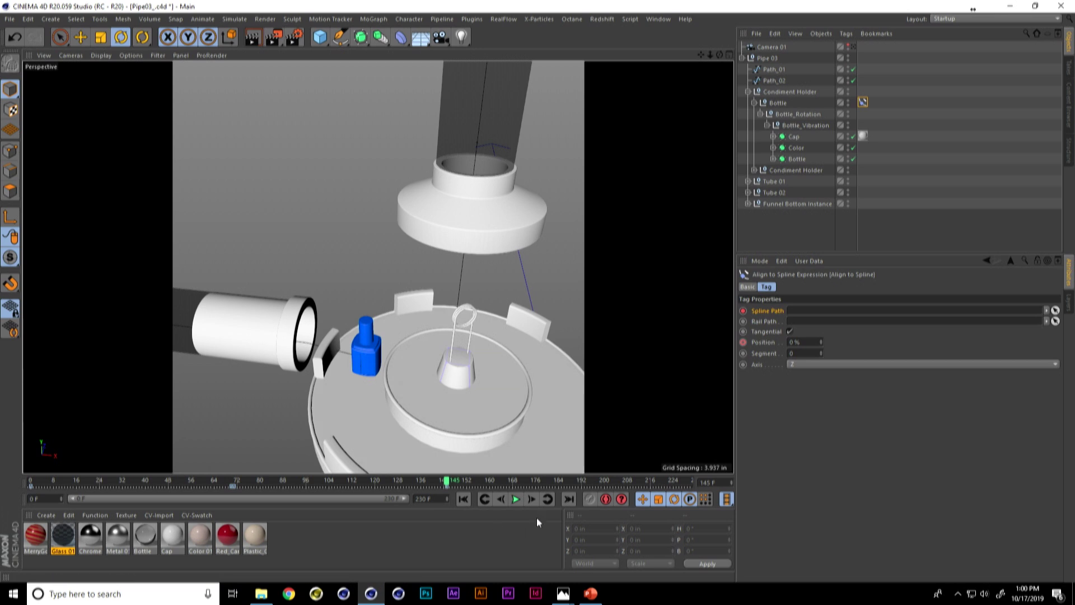
{"action": "left_click", "coordinate": [532, 498]}
- Assign Path_02 as the tag's spline path and set Position to 100% at frame 191
{"action": "left_click_drag", "start_coordinate": [769, 81], "coordinate": [782, 90]}
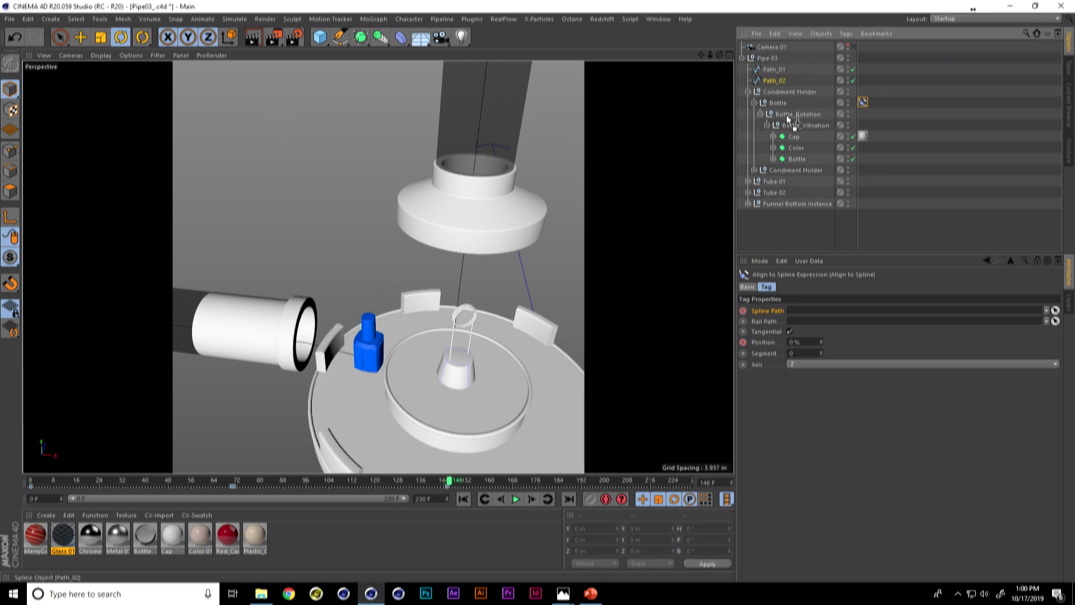
{"action": "left_click", "coordinate": [744, 311], "text": "ctrl"}
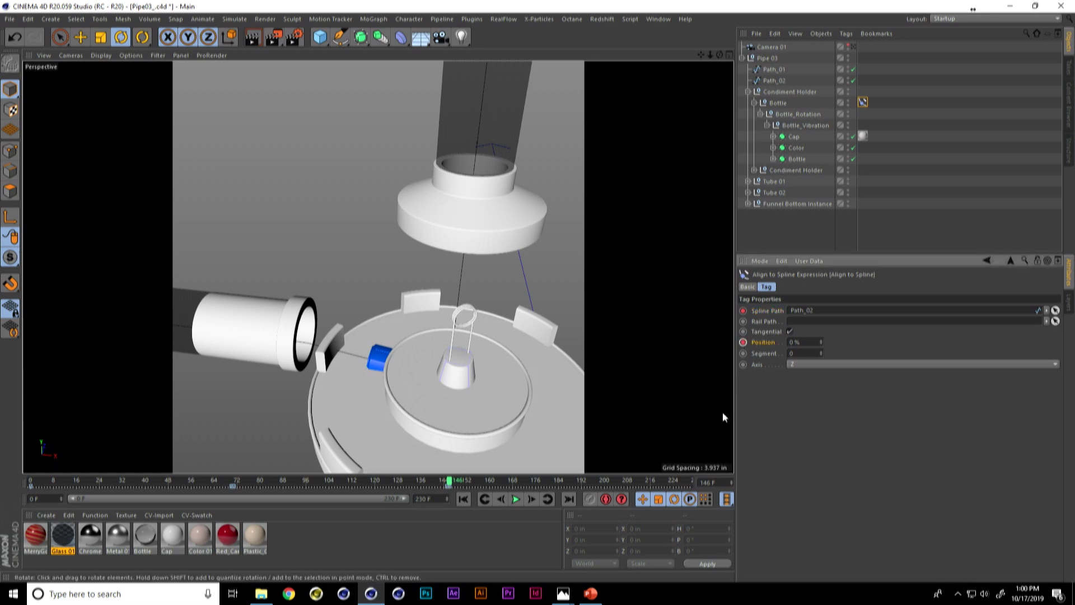
{"action": "left_click", "coordinate": [464, 480]}
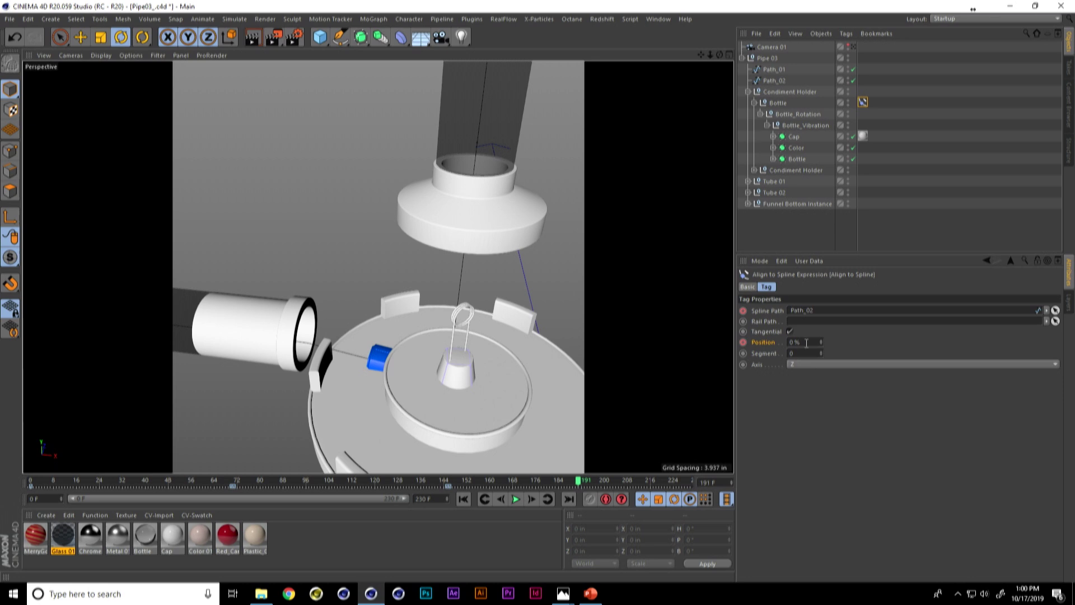
{"action": "left_click_drag", "start_coordinate": [807, 343], "coordinate": [743, 339]}
{"action": "type", "text": "100"}
{"action": "key", "text": "Return"}
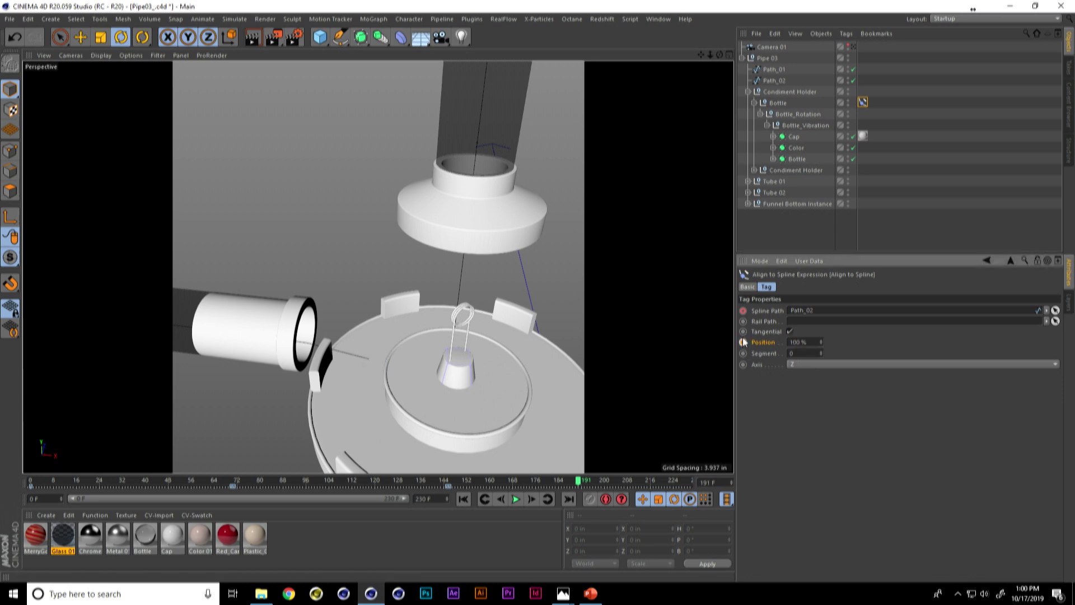
- Play and scrub the animation to review the bottle on the ring
{"action": "left_click", "coordinate": [515, 499]}
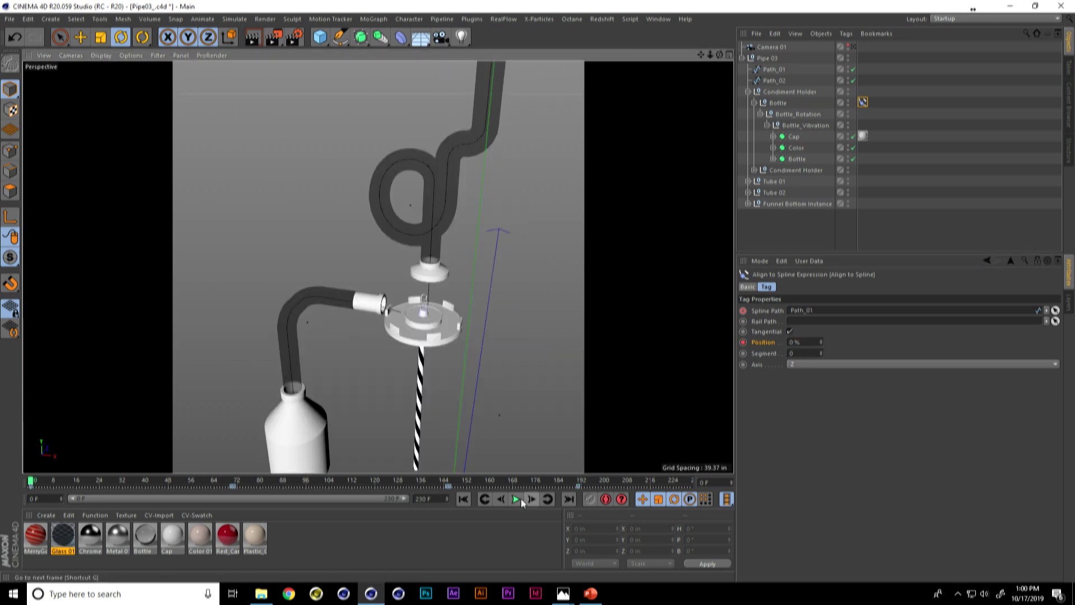
{"action": "left_click", "coordinate": [816, 243]}
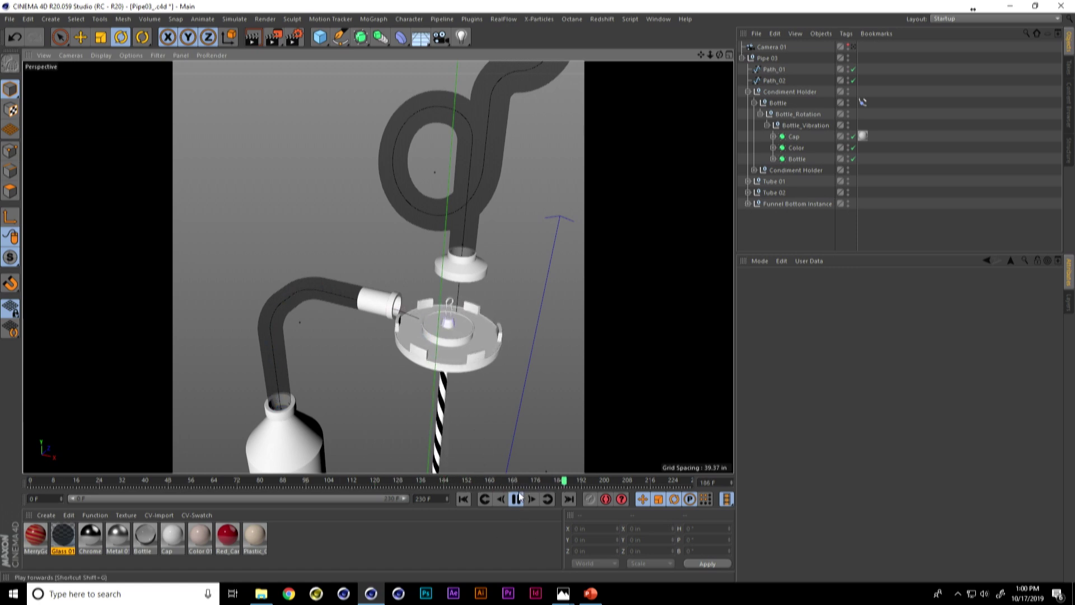
{"action": "left_click_drag", "start_coordinate": [517, 479], "coordinate": [413, 508]}
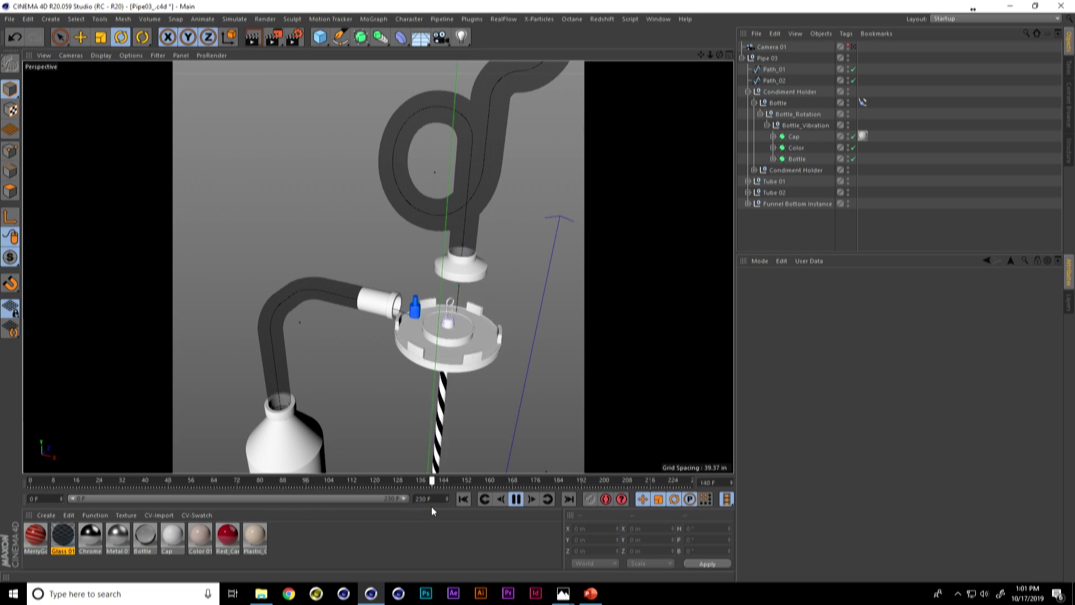
{"action": "left_click", "coordinate": [516, 500]}
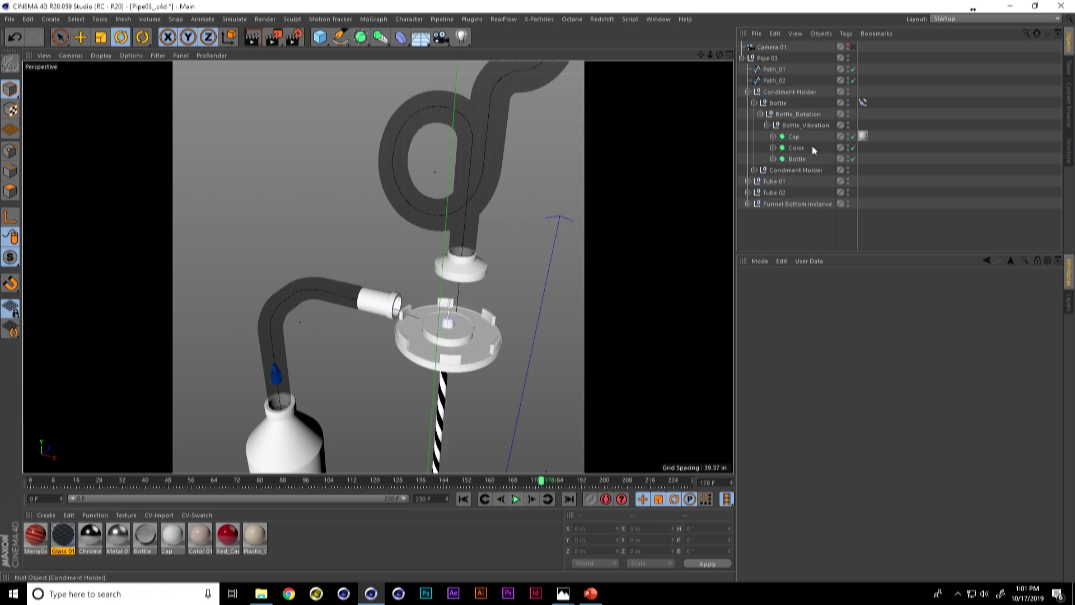
- Set Bottle_Rotation's pitch to 0° at frame 146
{"action": "left_click", "coordinate": [863, 102]}
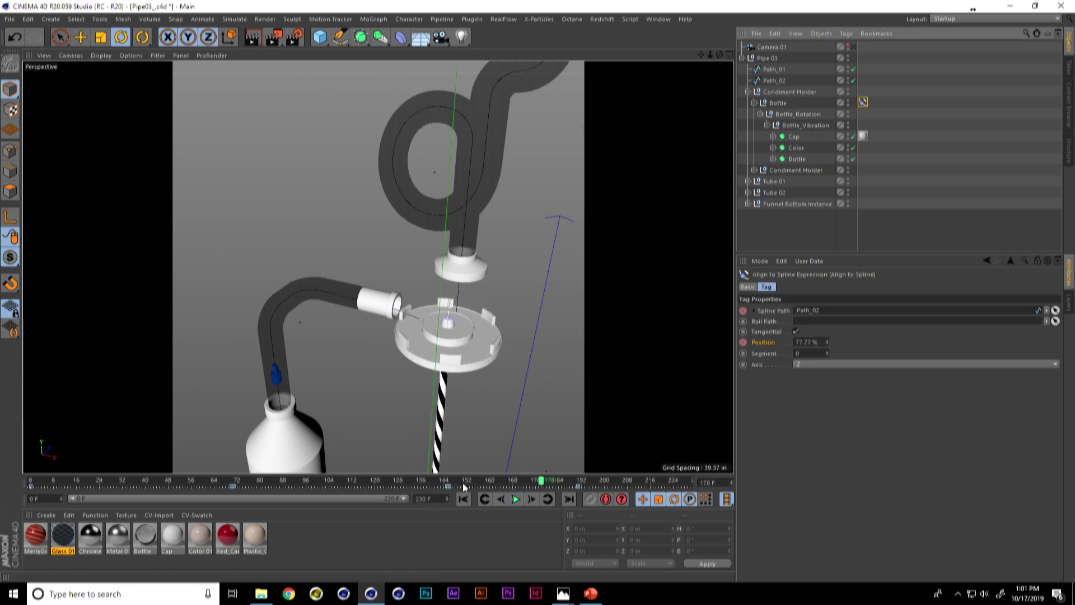
{"action": "left_click", "coordinate": [449, 480]}
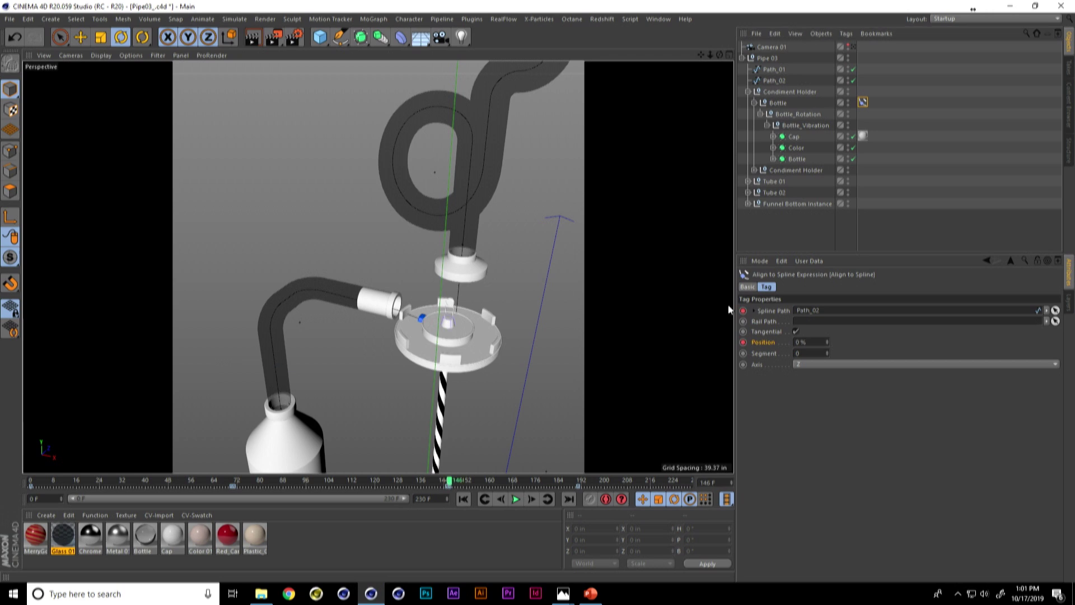
{"action": "left_click", "coordinate": [799, 114]}
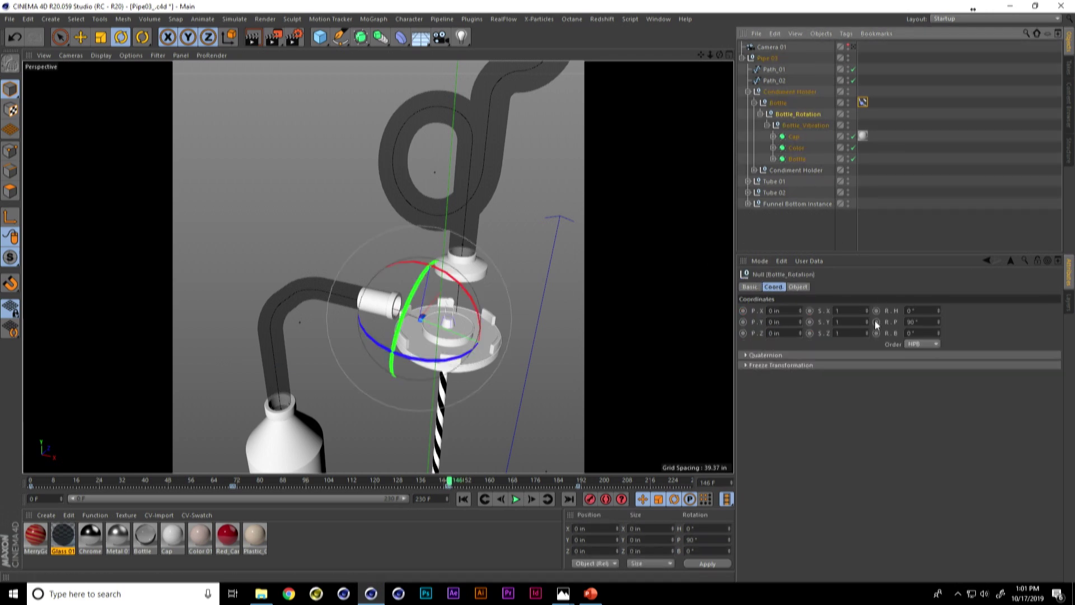
{"action": "left_click", "coordinate": [925, 321]}
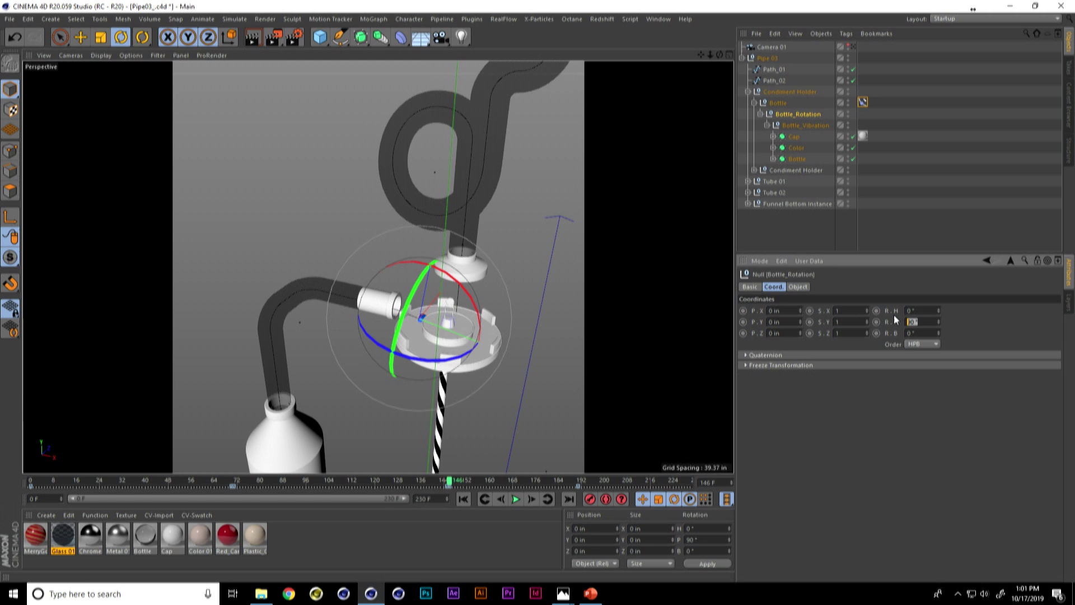
{"action": "left_click", "coordinate": [501, 500]}
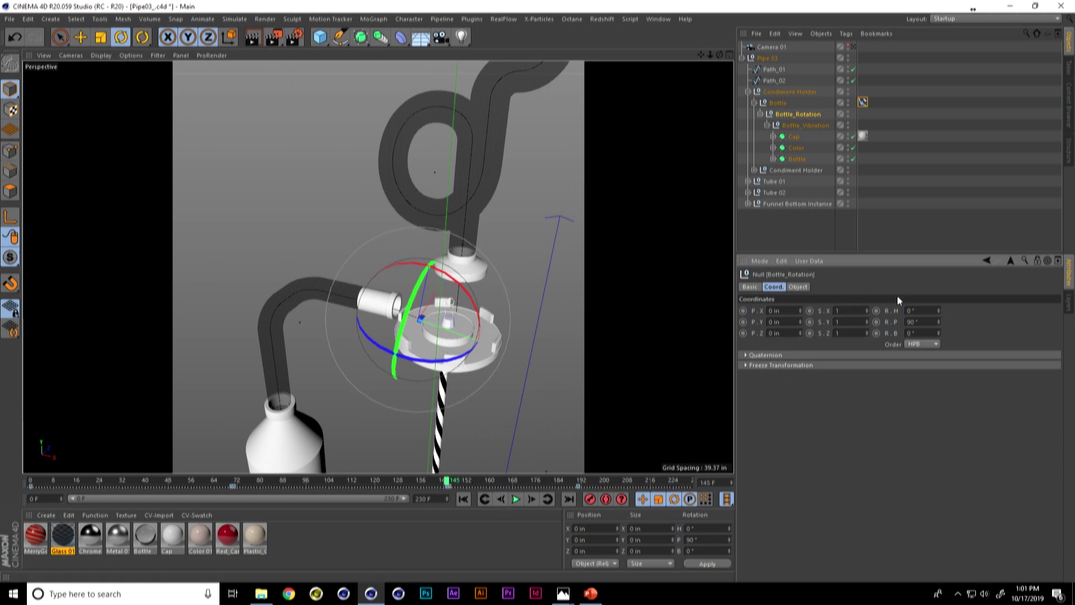
{"action": "left_click", "coordinate": [533, 498]}
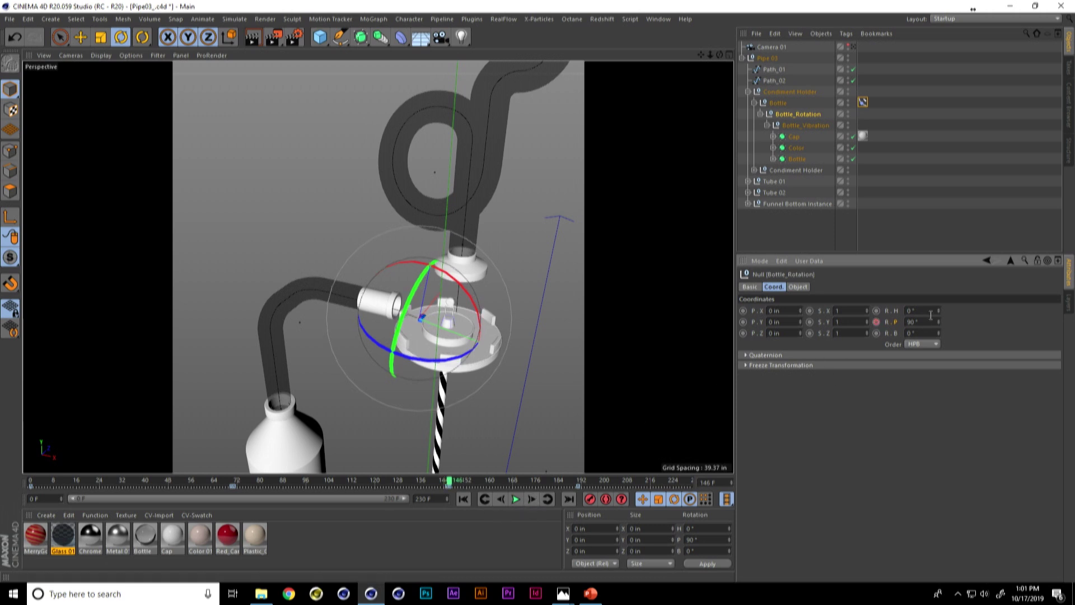
{"action": "type", "text": "0"}
{"action": "key", "text": "Return"}
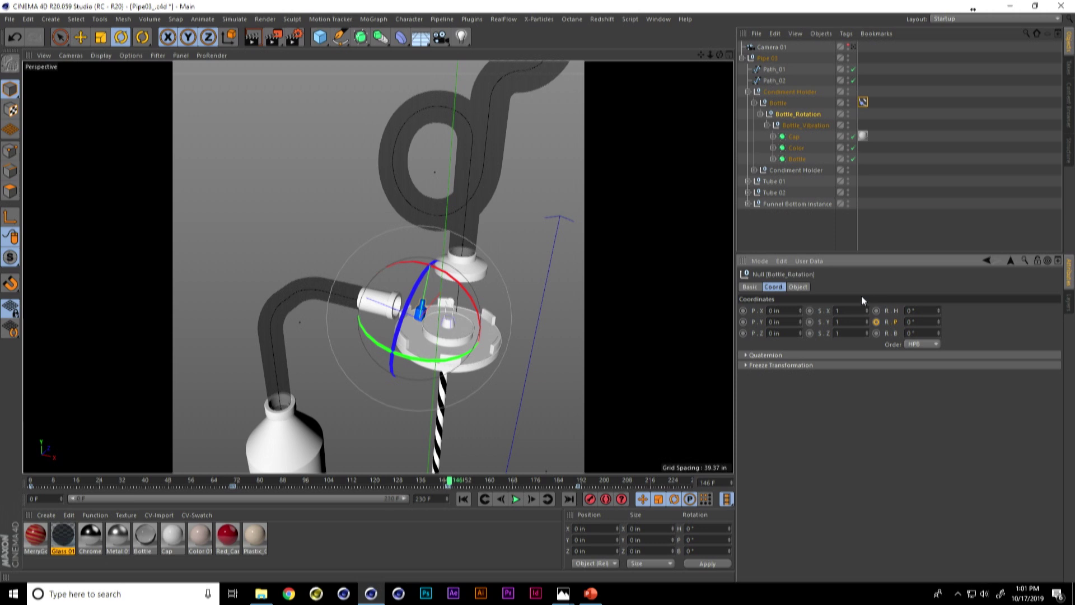
- Rewind to frame 0 and play the animation through Camera 01
{"action": "left_click", "coordinate": [822, 224]}
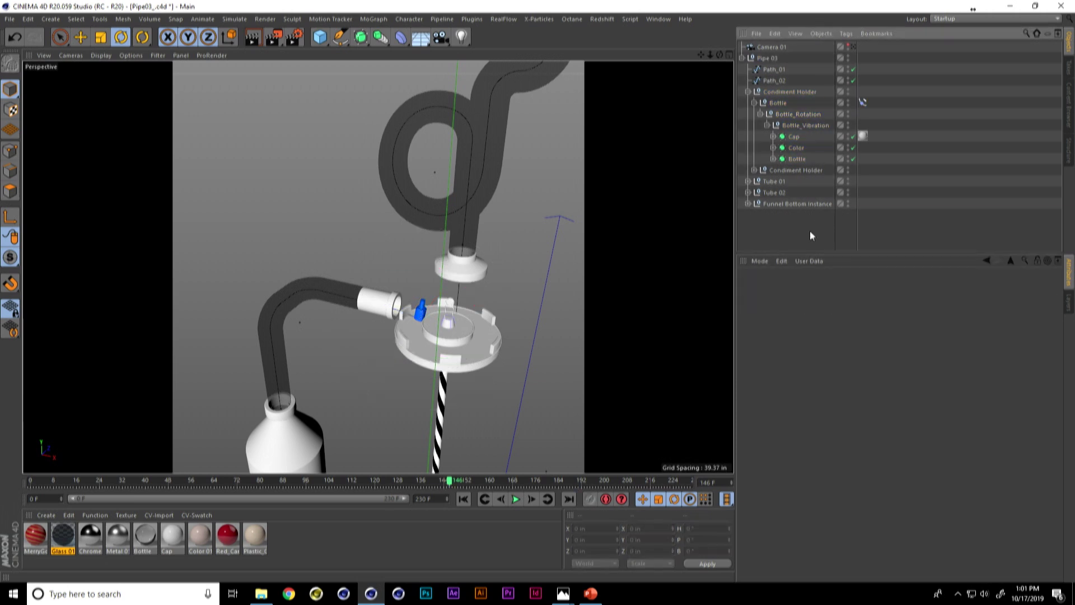
{"action": "left_click", "coordinate": [462, 500]}
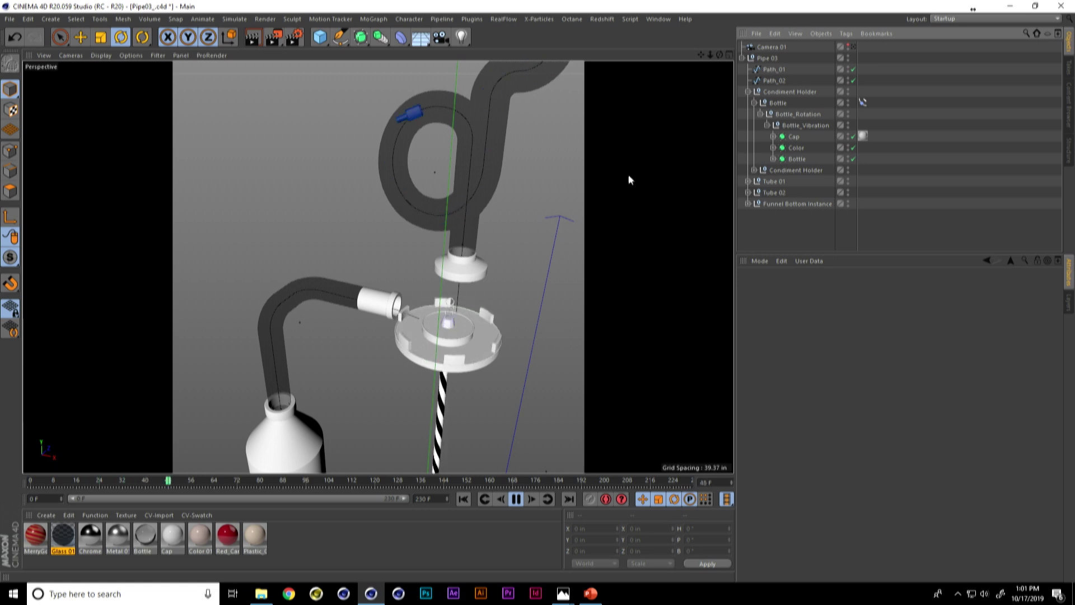
{"action": "left_click", "coordinate": [854, 47]}
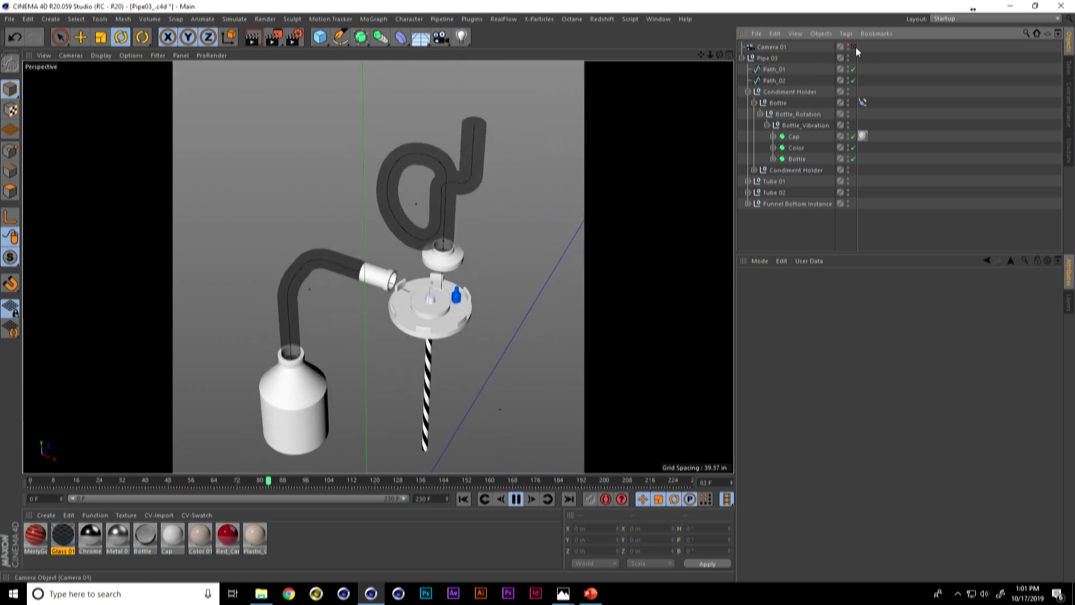
{"action": "left_click", "coordinate": [854, 47]}
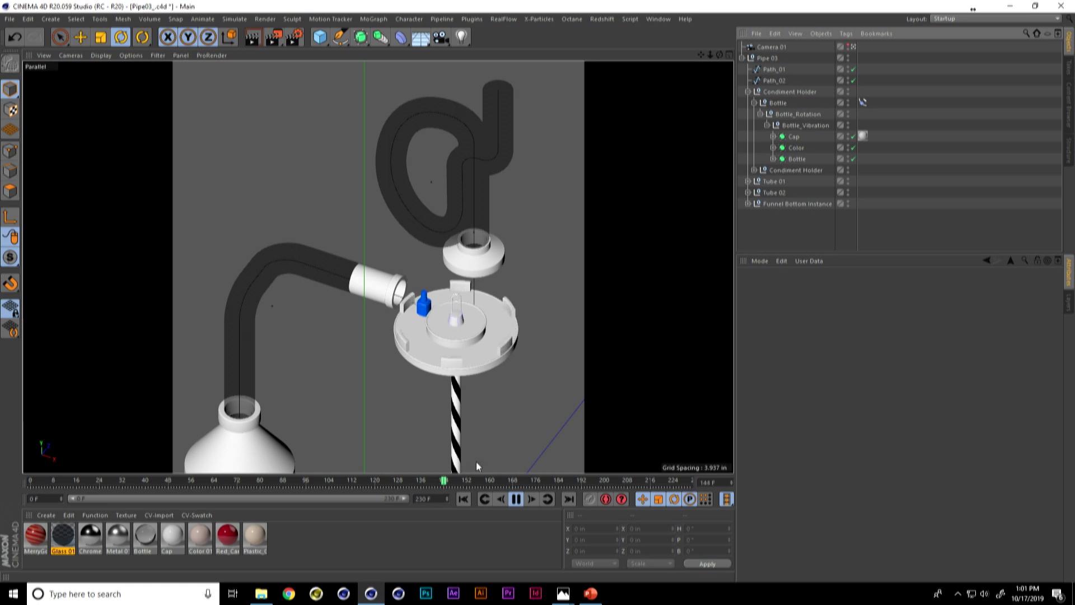
{"action": "left_click", "coordinate": [516, 498]}
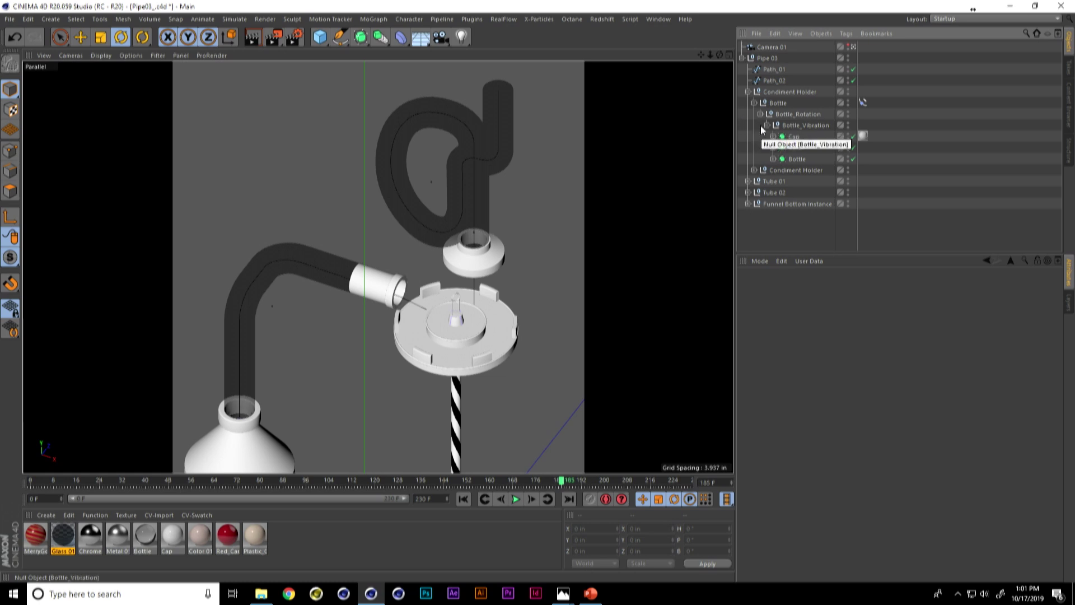
- Select Bottle_Vibration and scrub through frames 151–156 as the bottle turns
{"action": "left_click", "coordinate": [791, 126]}
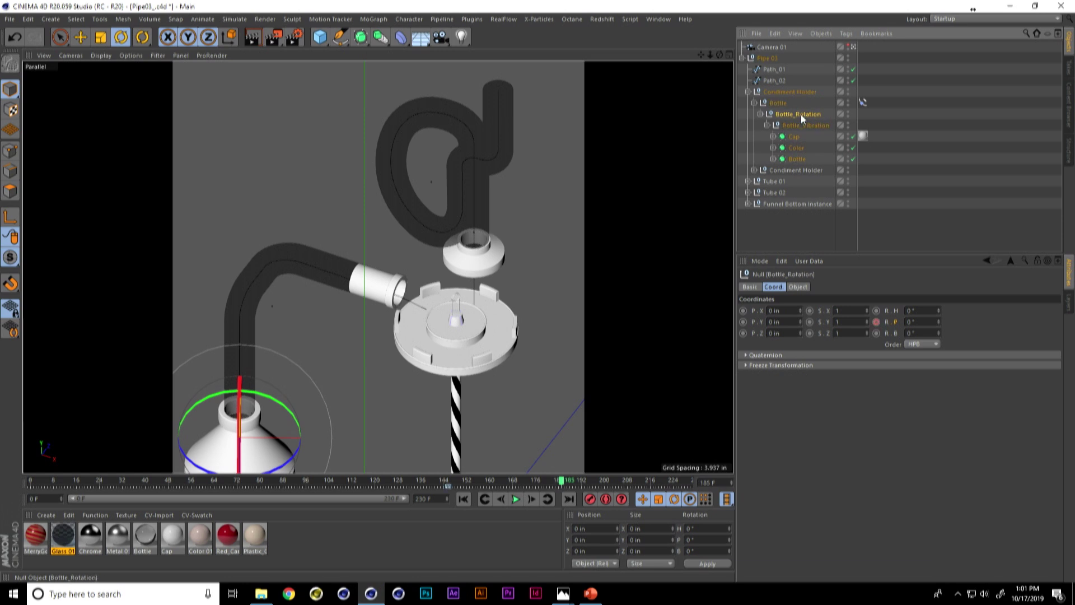
{"action": "mouse_move", "coordinate": [465, 480]}
{"action": "left_mouse_down"}
{"action": "mouse_move", "coordinate": [485, 482]}
{"action": "mouse_move", "coordinate": [464, 485]}
{"action": "left_mouse_up"}
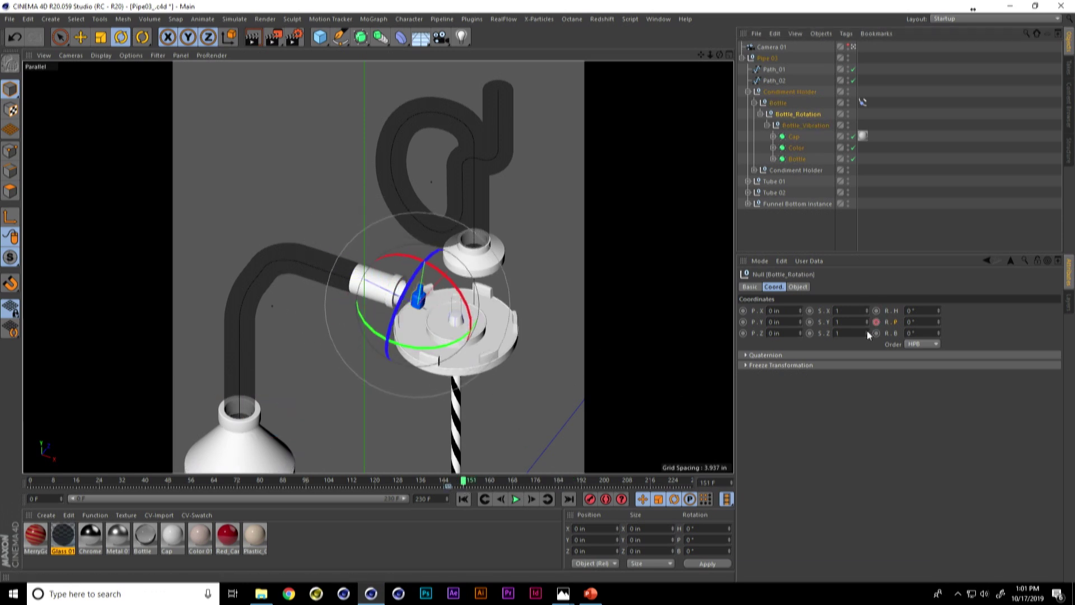
{"action": "left_click_drag", "start_coordinate": [471, 485], "coordinate": [477, 485]}
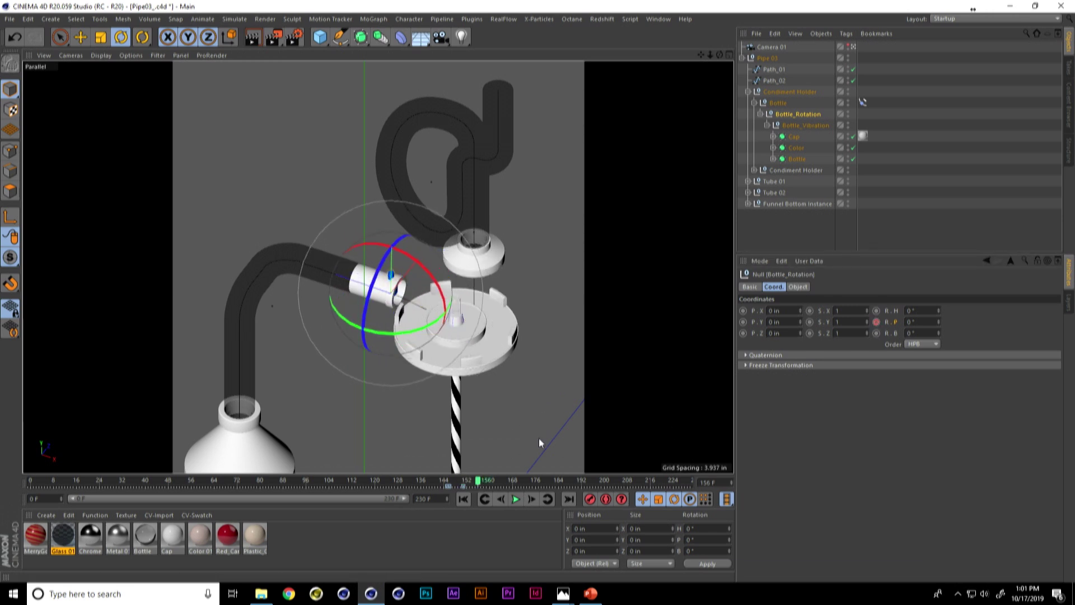
{"action": "left_click", "coordinate": [919, 322]}
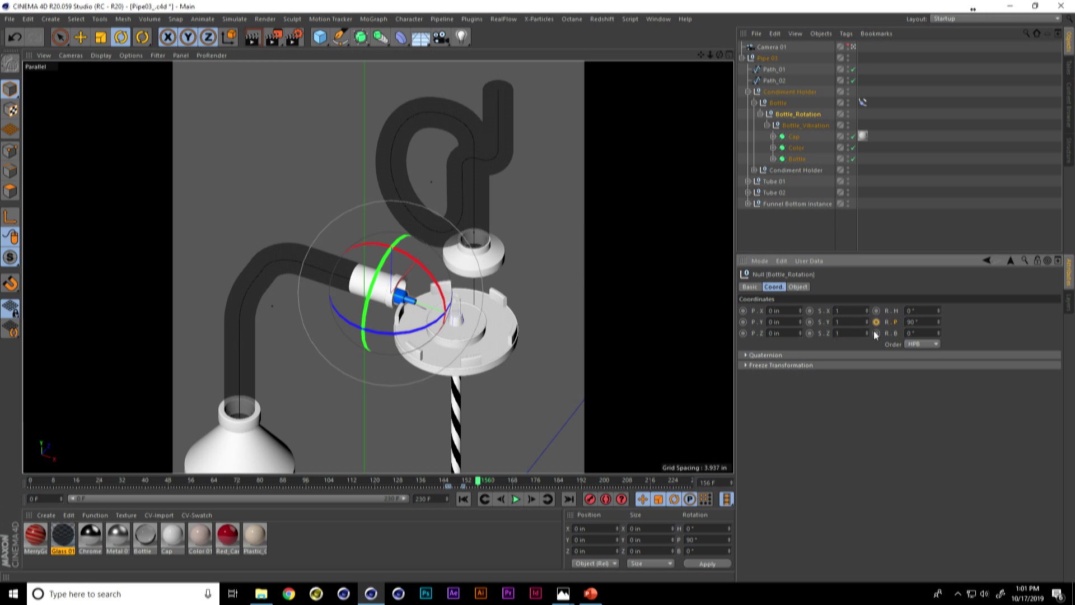
{"action": "left_click", "coordinate": [799, 204]}
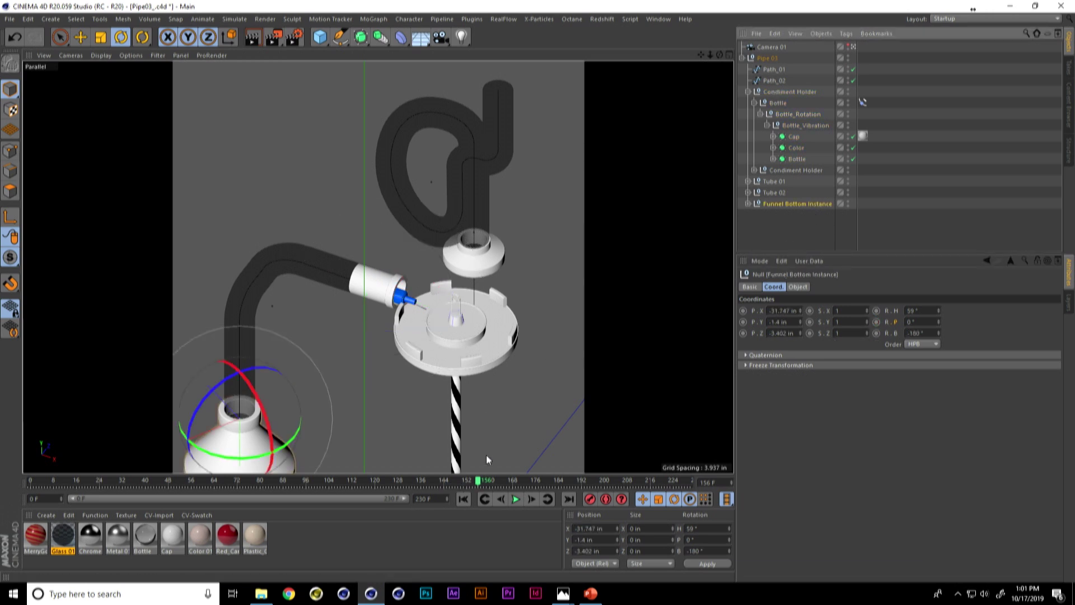
- Replay from the start, then scrub back through frames 137, 135 and 86
{"action": "left_click", "coordinate": [463, 499]}
{"action": "left_click", "coordinate": [516, 499]}
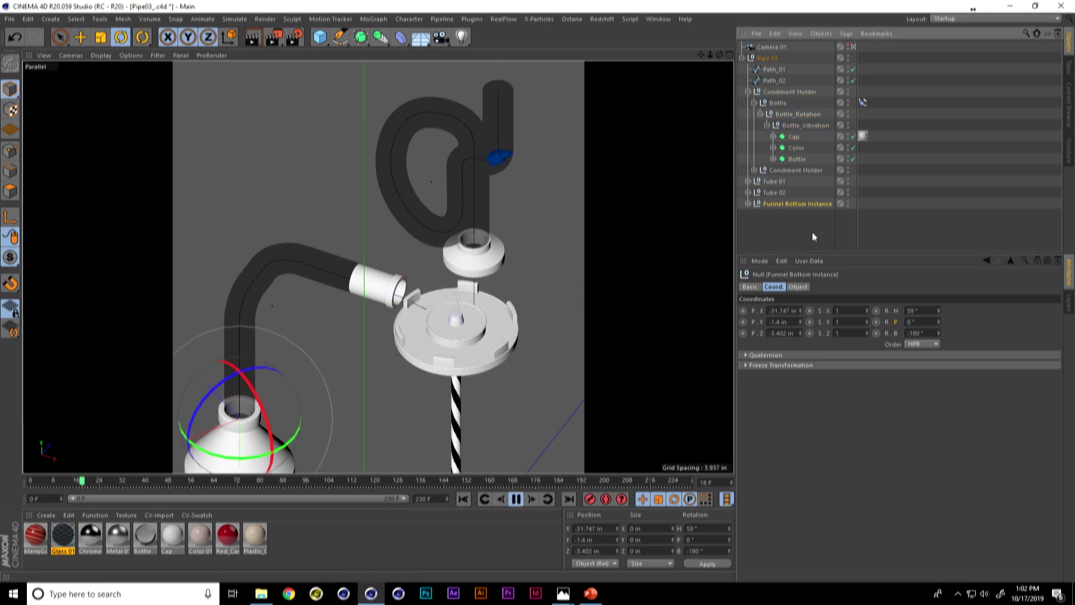
{"action": "left_click", "coordinate": [772, 236]}
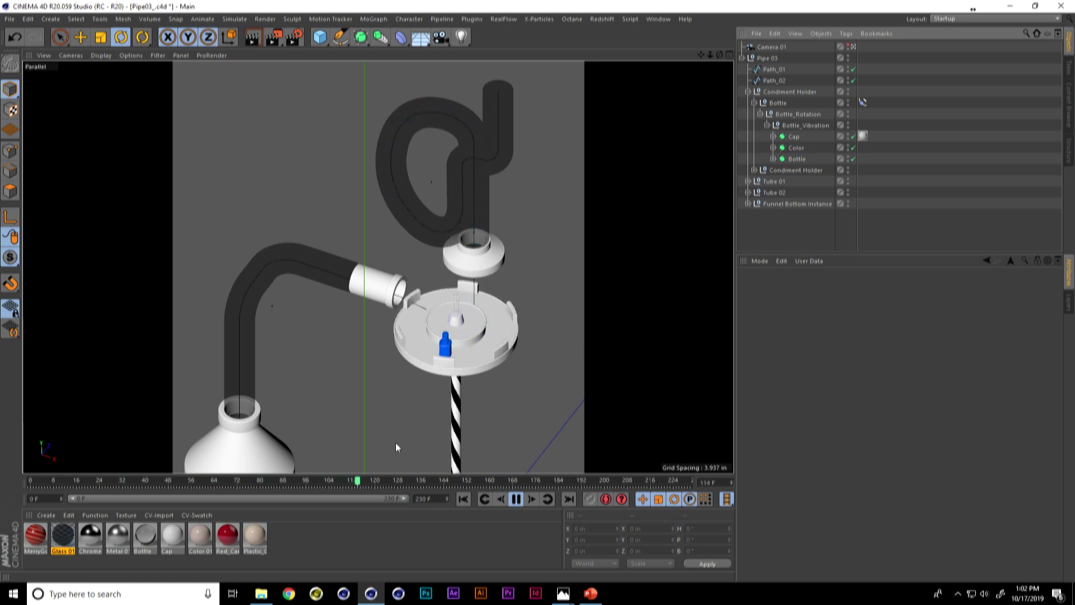
{"action": "left_click", "coordinate": [519, 499]}
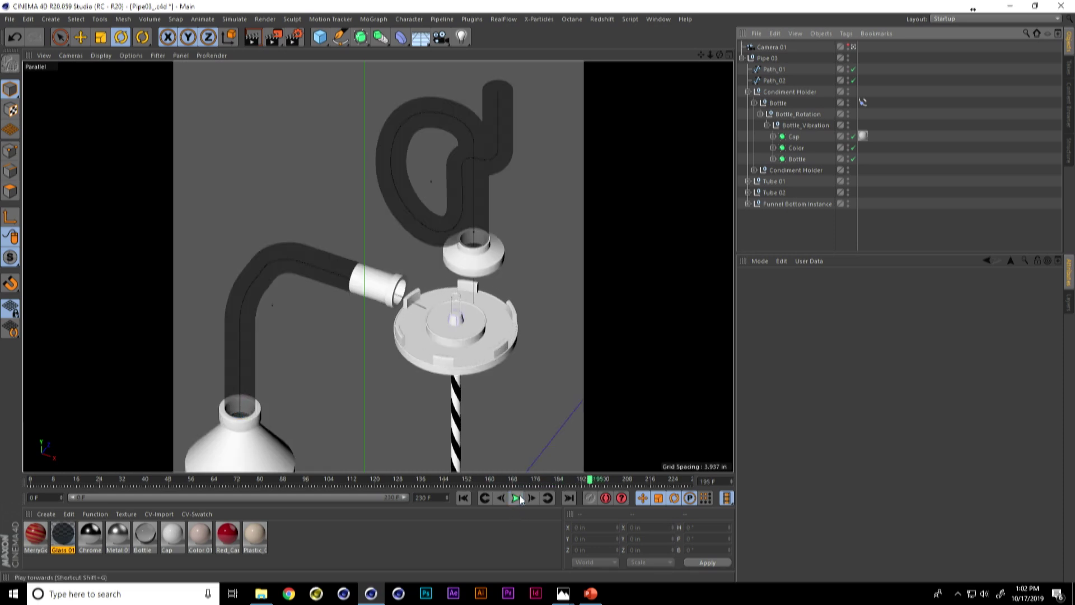
{"action": "left_click_drag", "start_coordinate": [444, 483], "coordinate": [425, 487]}
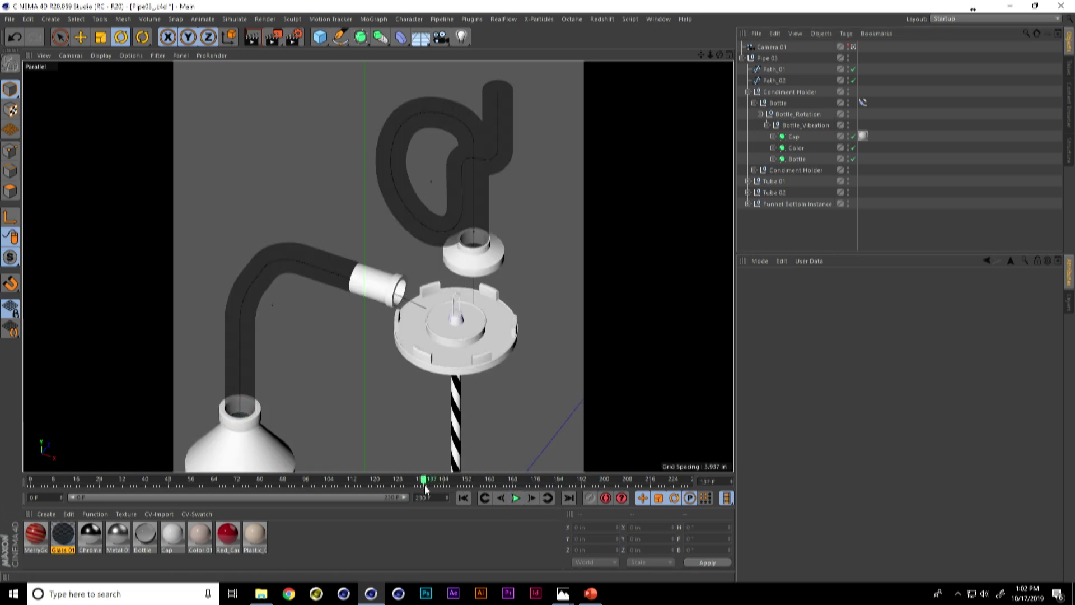
{"action": "left_click", "coordinate": [418, 486]}
{"action": "left_click_drag", "start_coordinate": [418, 487], "coordinate": [292, 481]}
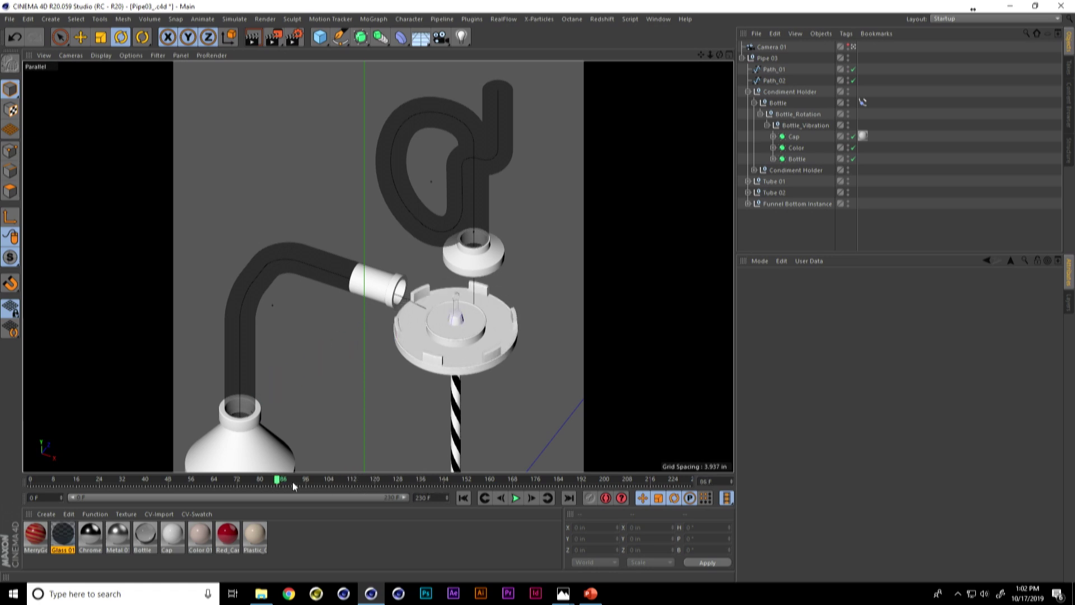
- Return to frame 0 and select Bottle_Vibration to show its rotation coordinates
{"action": "left_click", "coordinate": [464, 498]}
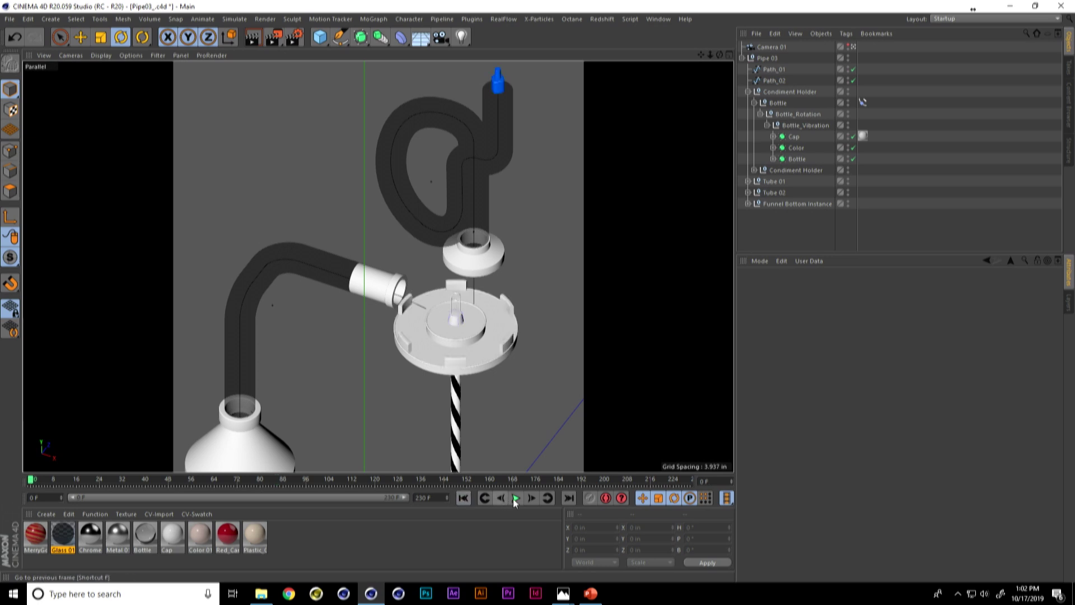
{"action": "left_click", "coordinate": [809, 125]}
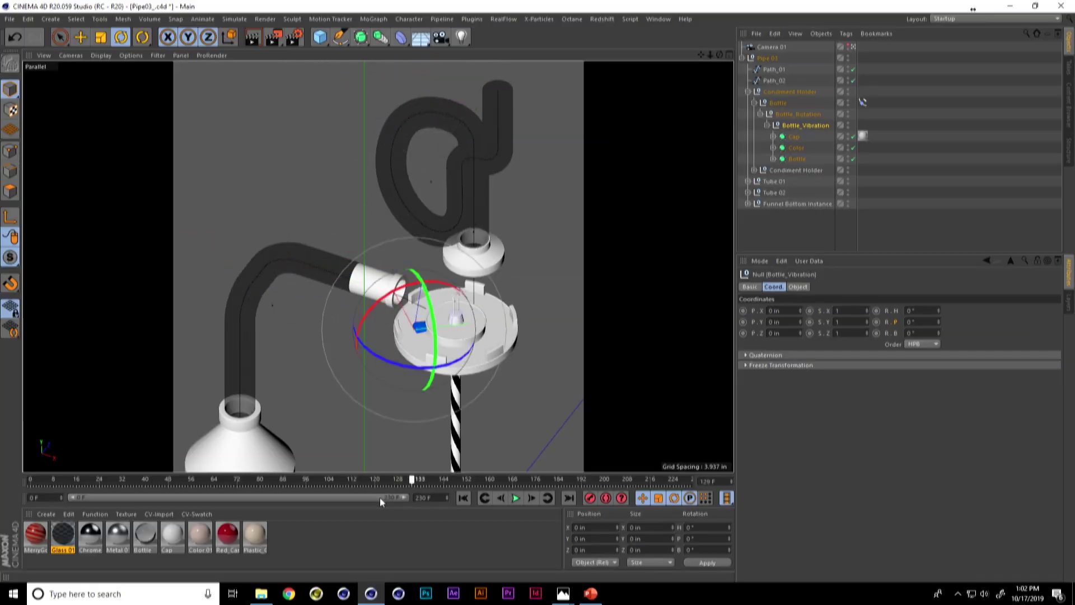
- Rewind and play the animation, stopping at frame 112
{"action": "left_click_drag", "start_coordinate": [380, 498], "coordinate": [136, 490]}
{"action": "left_click", "coordinate": [464, 498]}
{"action": "left_click", "coordinate": [515, 498]}
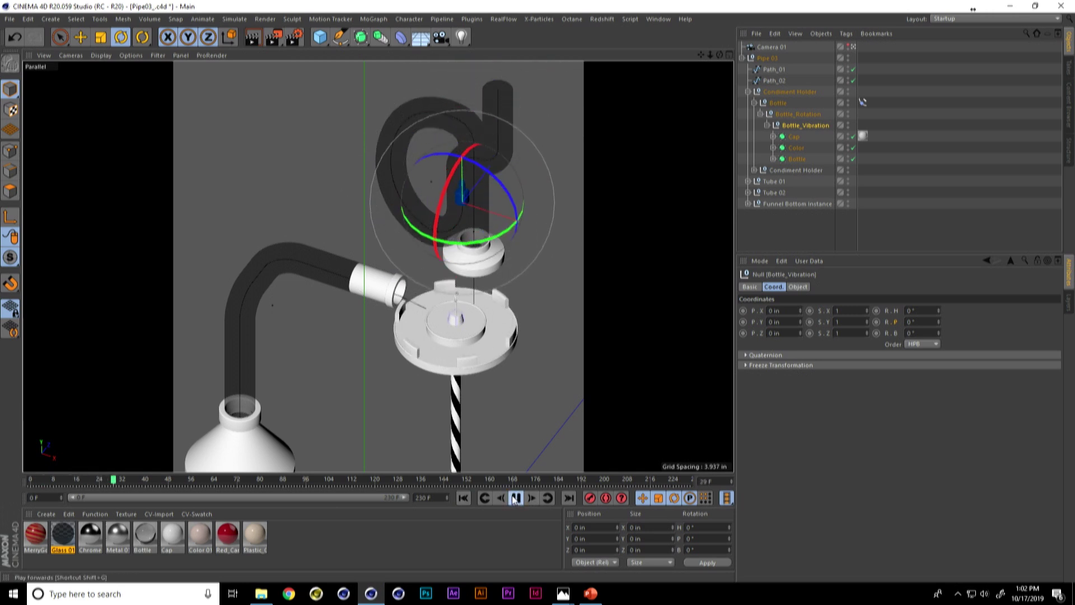
{"action": "left_click", "coordinate": [807, 231]}
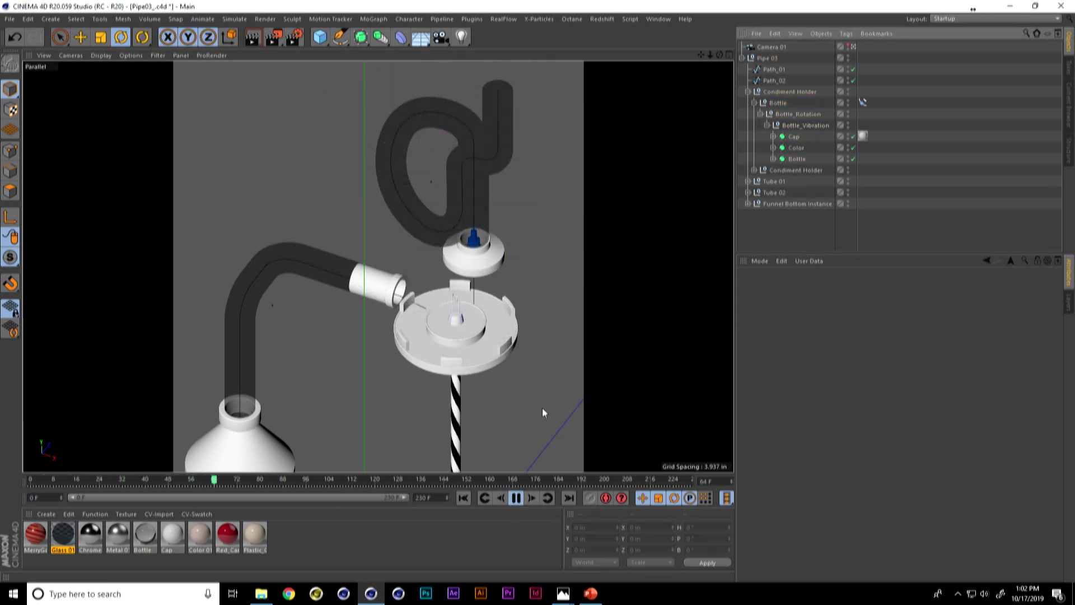
{"action": "left_click", "coordinate": [517, 498]}
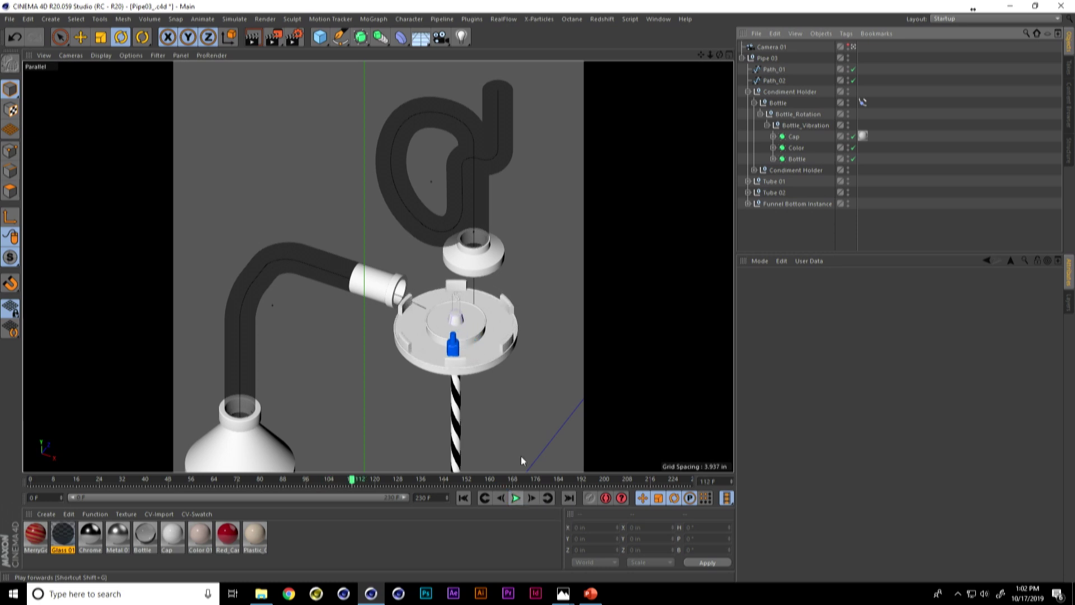
- Keyframe Bottle_Vibration's heading, pitch and bank rotation at 0°
{"action": "right_click", "coordinate": [813, 124]}
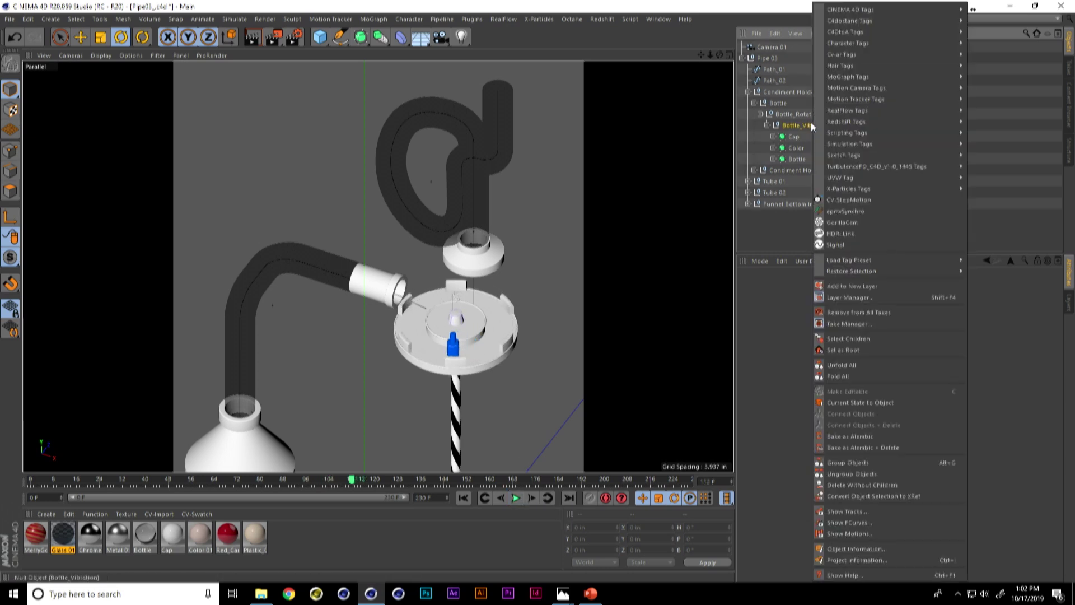
{"action": "left_click", "coordinate": [799, 124]}
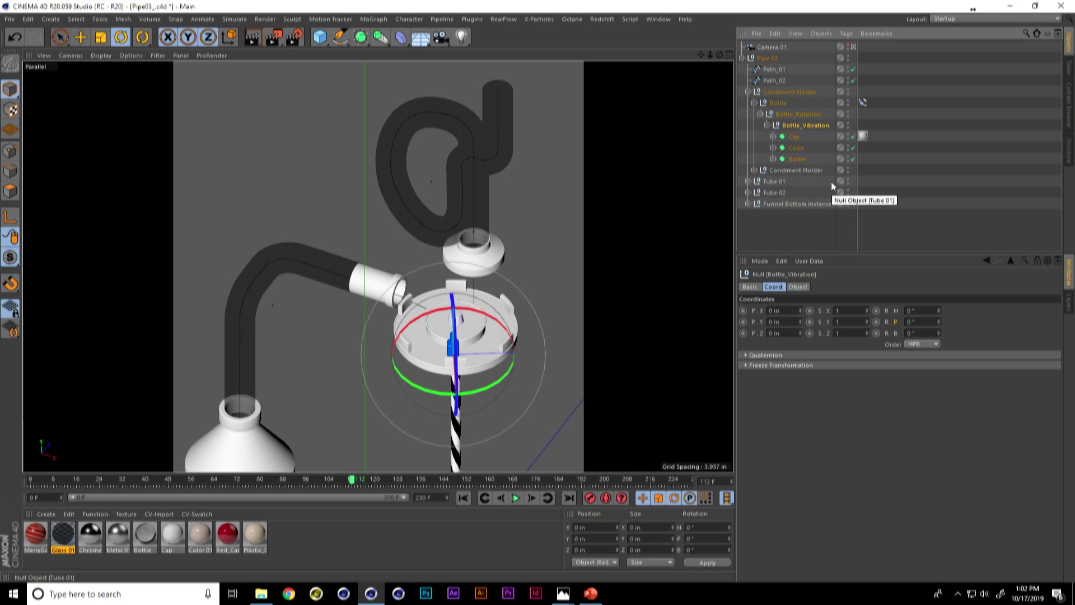
{"action": "left_click", "coordinate": [876, 312]}
{"action": "left_click", "coordinate": [877, 322]}
{"action": "left_click", "coordinate": [876, 334]}
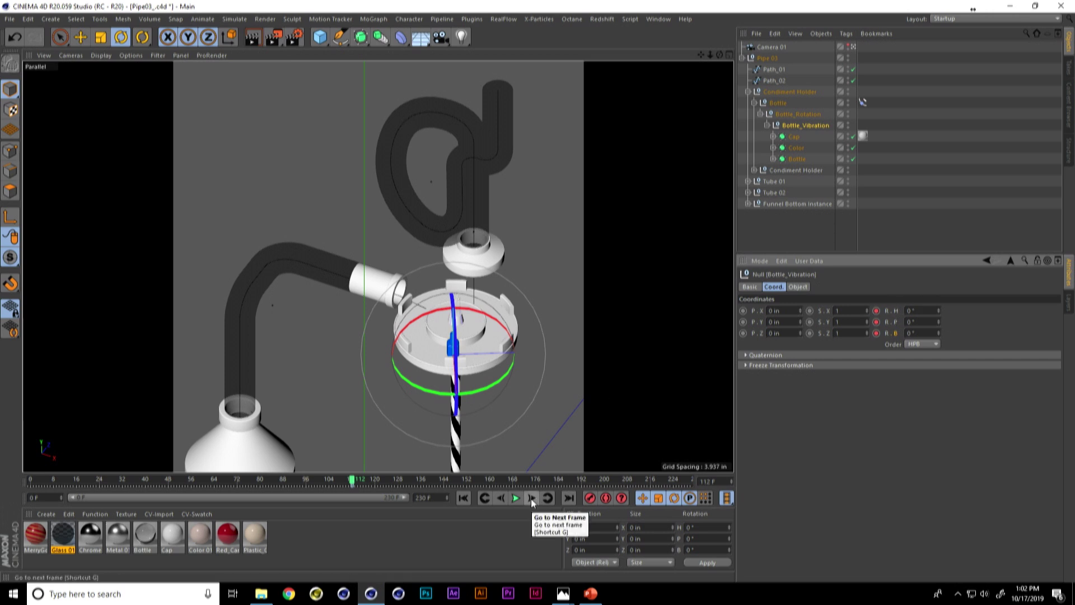
- Add a Vibrate tag to Bottle_Vibration with rotation enabled at 30° amplitude
{"action": "right_click", "coordinate": [805, 125]}
{"action": "mouse_move", "coordinate": [848, 121]}
{"action": "mouse_move", "coordinate": [863, 9]}
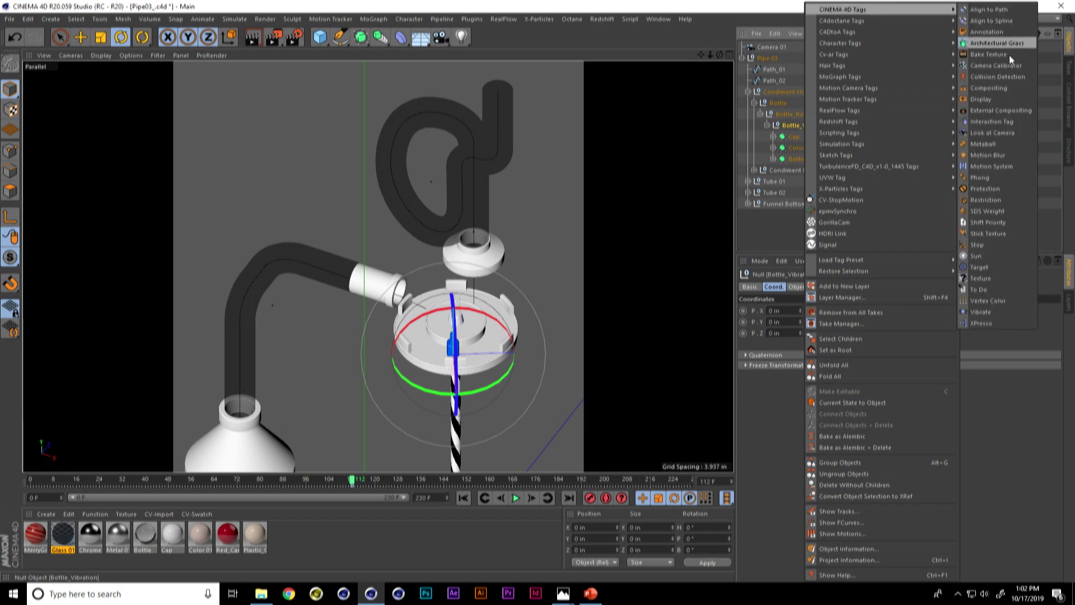
{"action": "left_click", "coordinate": [985, 311]}
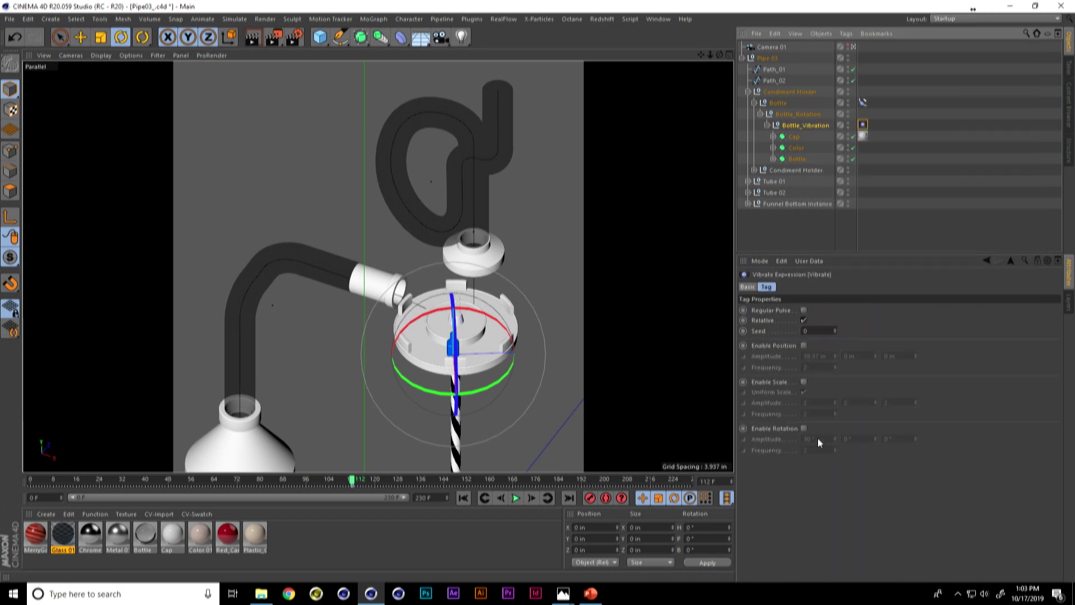
{"action": "left_click", "coordinate": [803, 428]}
{"action": "left_click_drag", "start_coordinate": [860, 440], "coordinate": [791, 442]}
{"action": "type", "text": "30"}
{"action": "key", "text": "Tab"}
{"action": "type", "text": "30"}
{"action": "key", "text": "Return"}
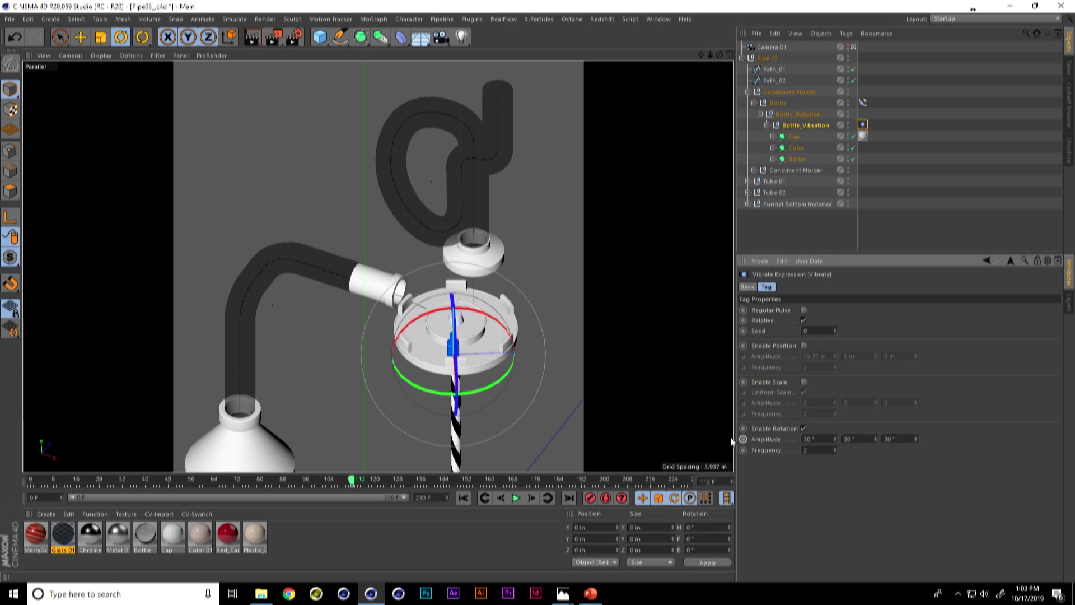
- Keyframe the tag's rotation vibration off at frame 112 and back on at frame 113
{"action": "left_click", "coordinate": [804, 429]}
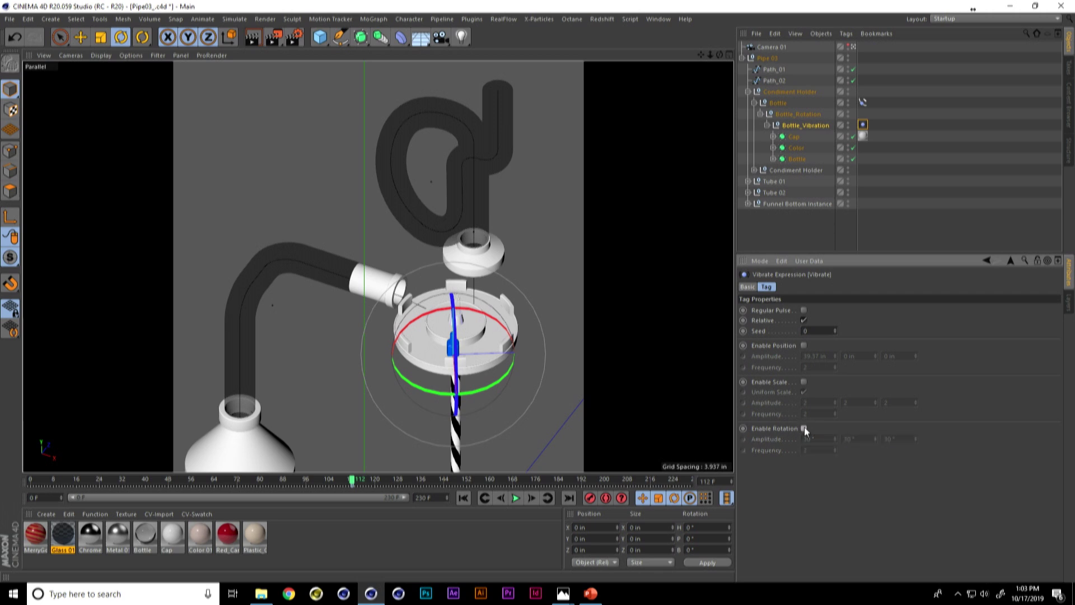
{"action": "left_click", "coordinate": [749, 428], "text": "ctrl"}
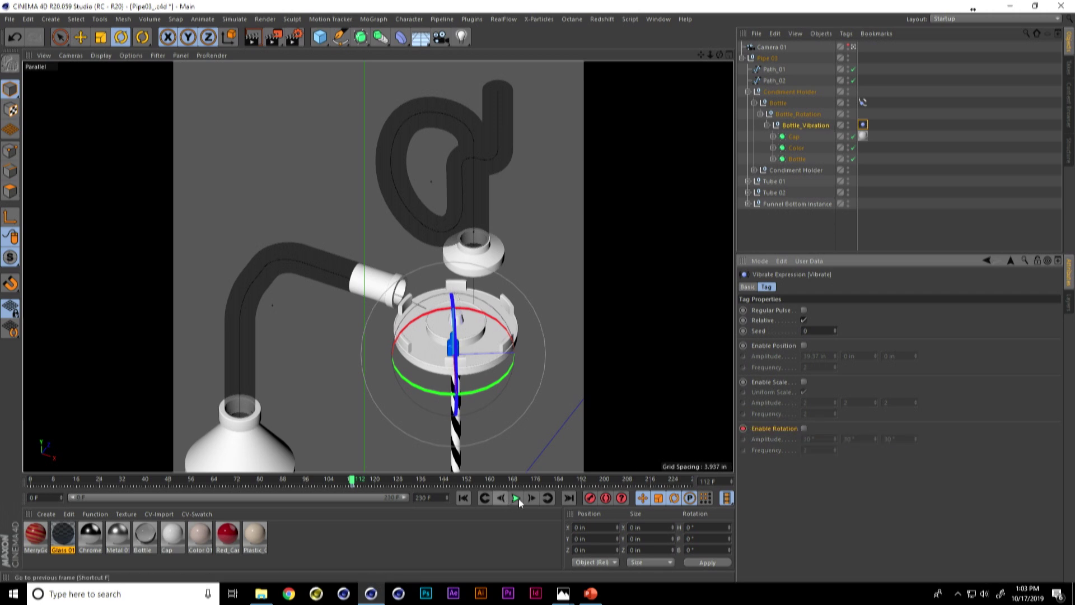
{"action": "left_click", "coordinate": [532, 498]}
{"action": "left_click", "coordinate": [805, 429]}
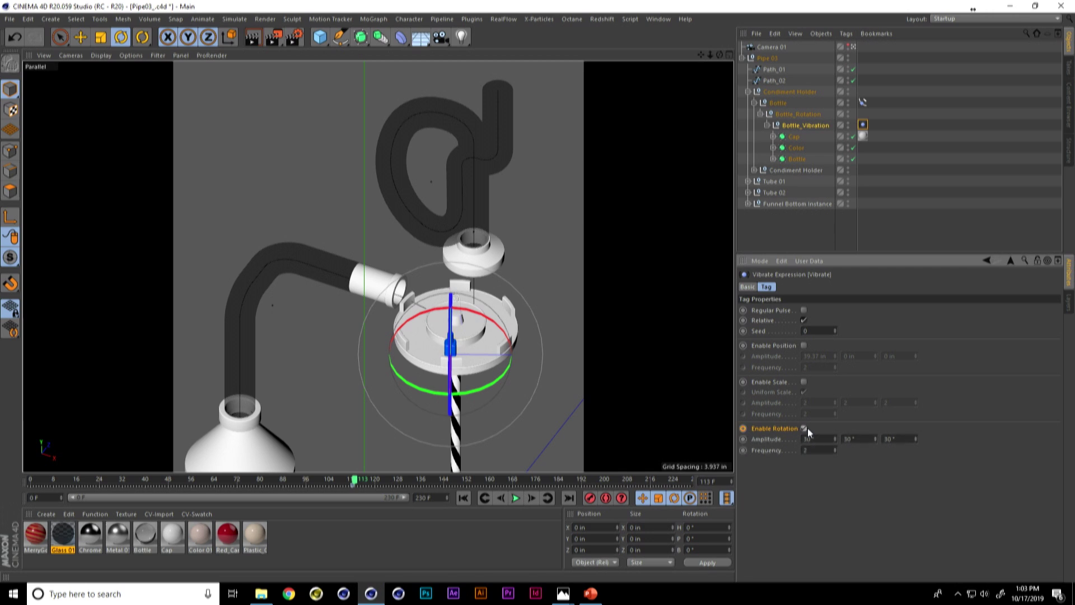
{"action": "left_click", "coordinate": [743, 429], "text": "ctrl"}
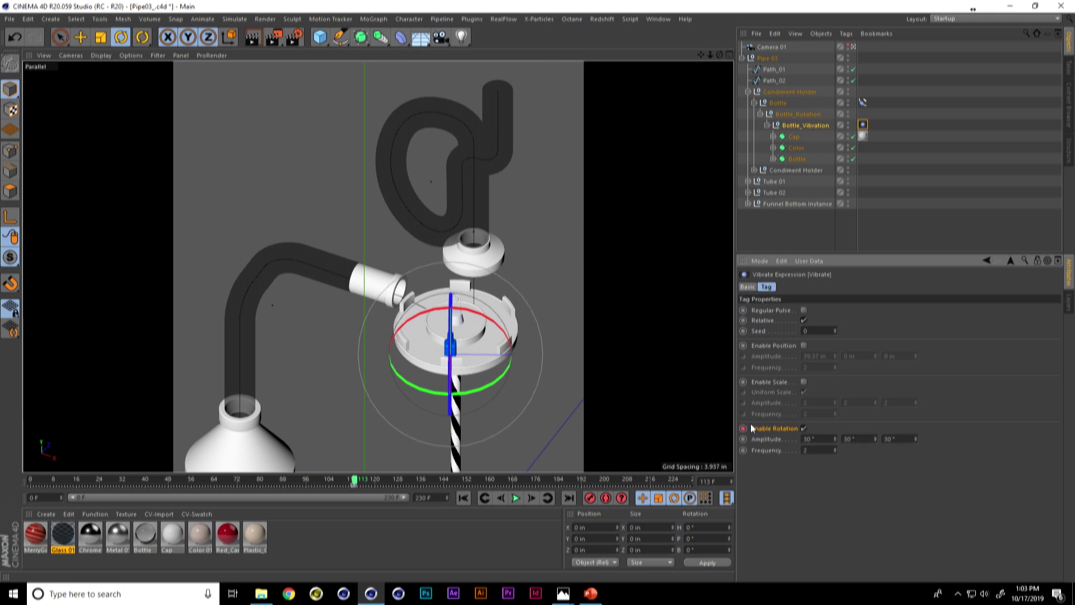
{"action": "left_click", "coordinate": [815, 232]}
- Replay the animation from frame 0, checking frame 130 with Bottle_Vibration selected
{"action": "left_click", "coordinate": [463, 498]}
{"action": "left_click", "coordinate": [516, 499]}
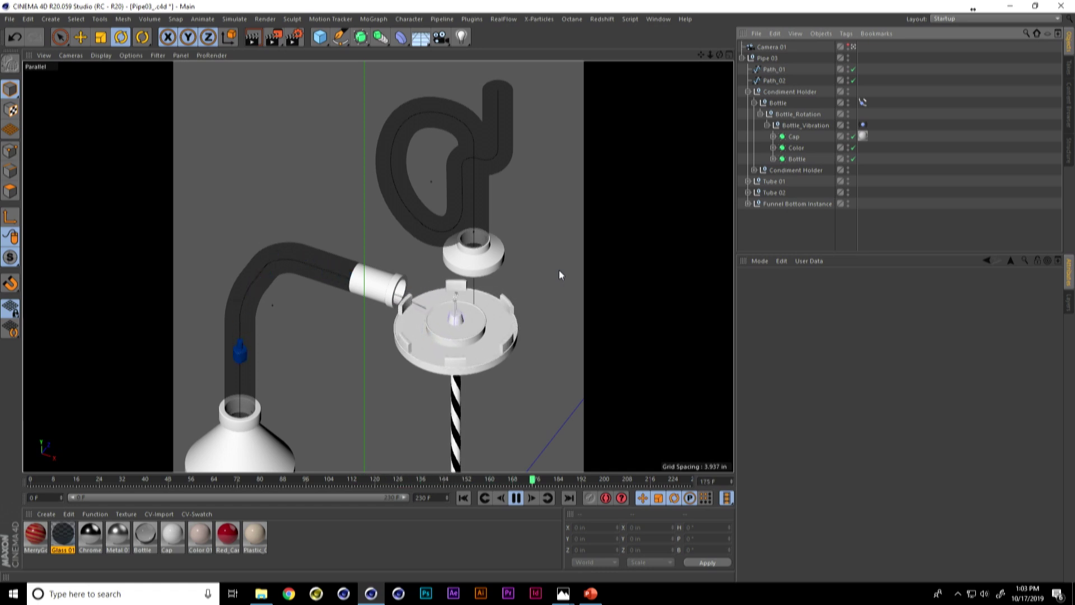
{"action": "left_click", "coordinate": [518, 498]}
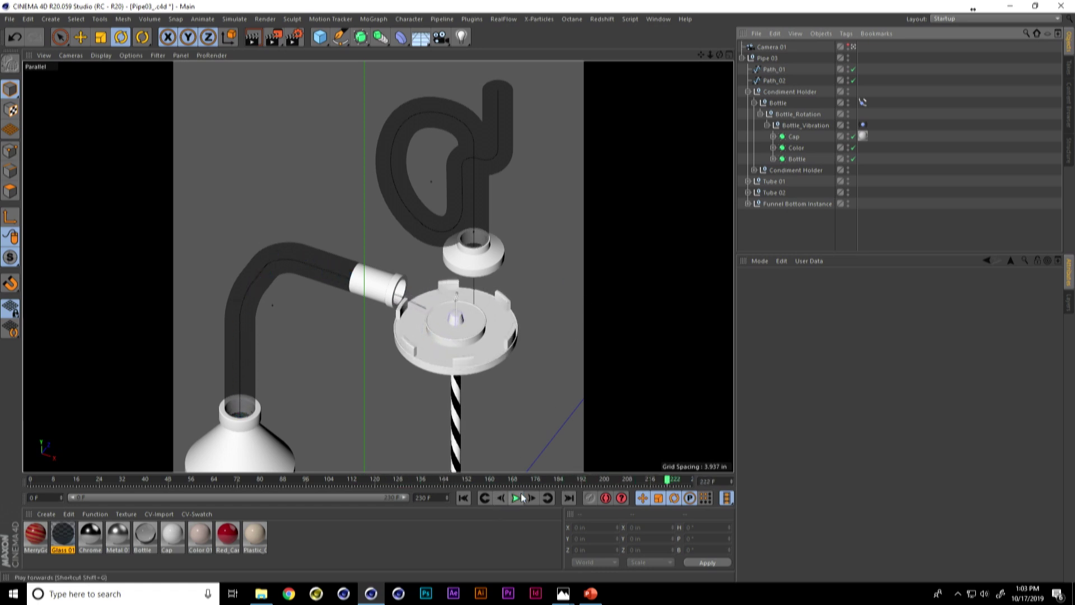
{"action": "left_click", "coordinate": [404, 481]}
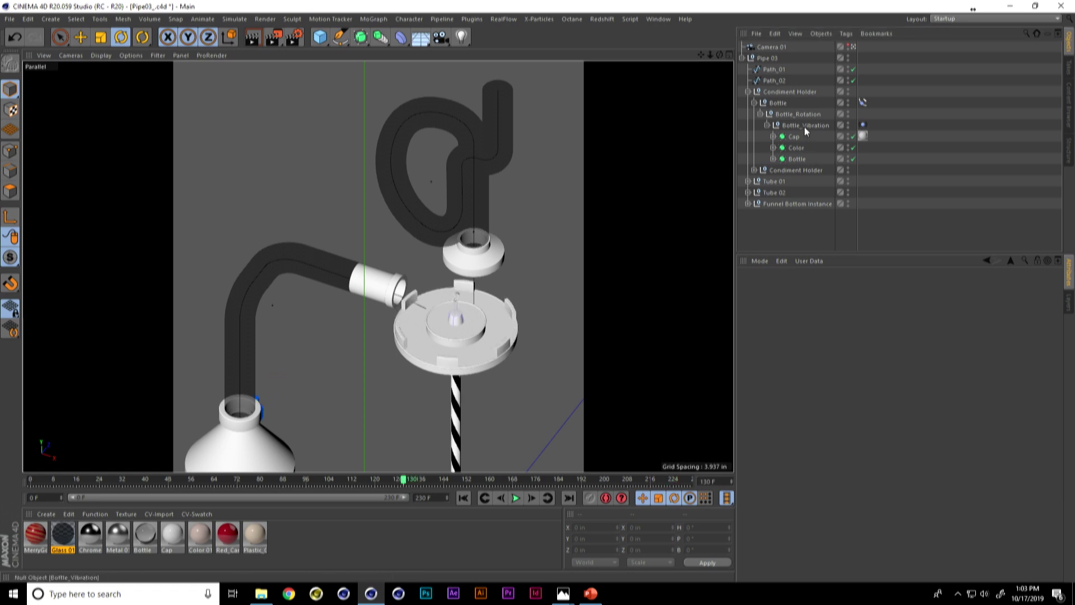
{"action": "left_click", "coordinate": [805, 126]}
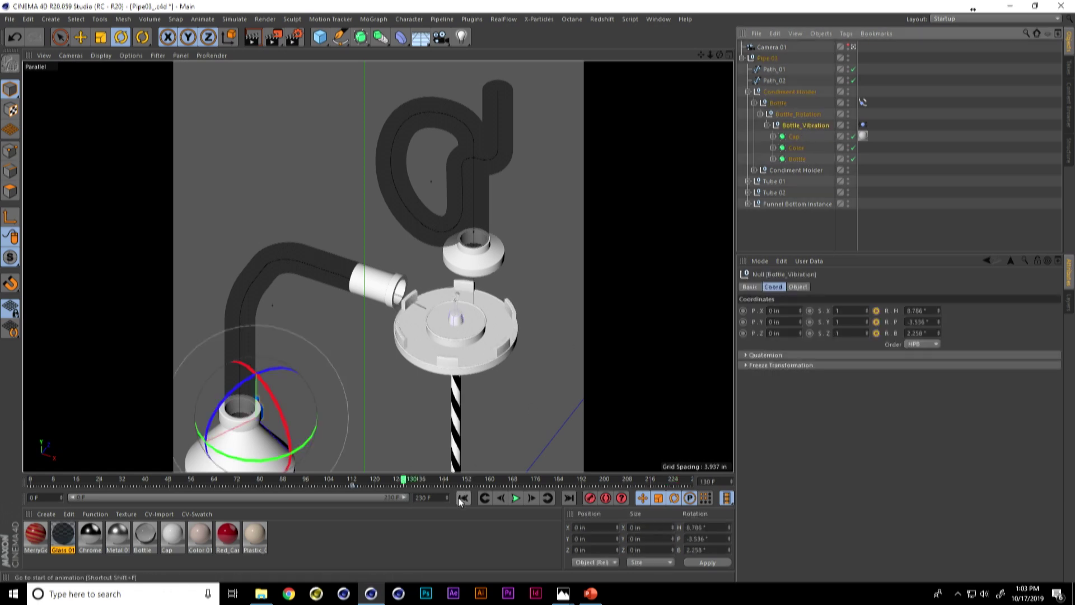
{"action": "left_click", "coordinate": [463, 498]}
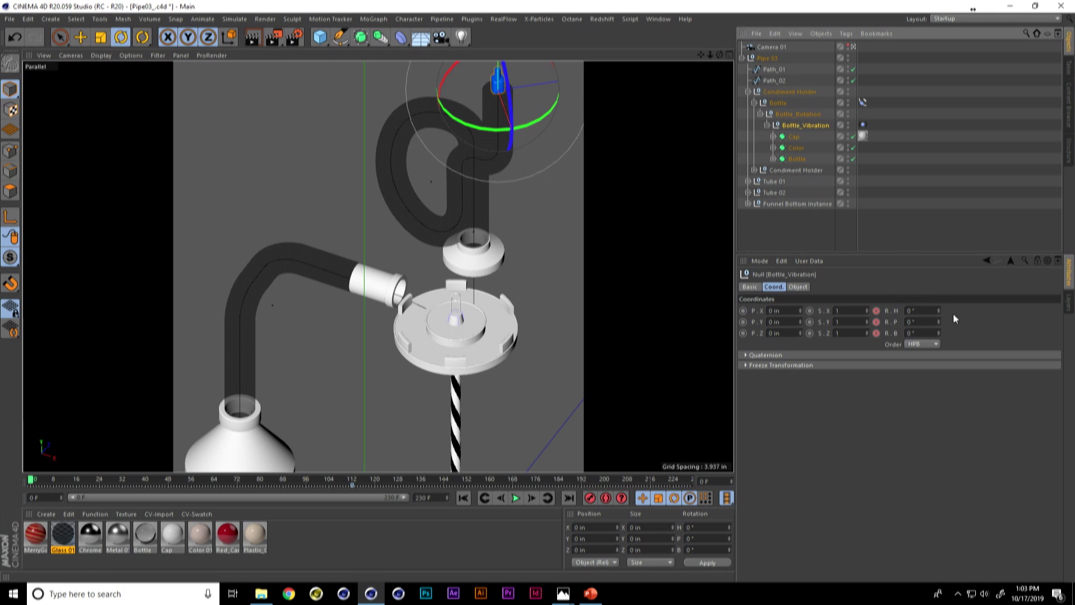
- Delete Bottle_Vibration's rotation keyframes and replay the animation from the start
{"action": "right_click", "coordinate": [885, 310]}
{"action": "mouse_move", "coordinate": [912, 317]}
{"action": "left_click", "coordinate": [978, 399]}
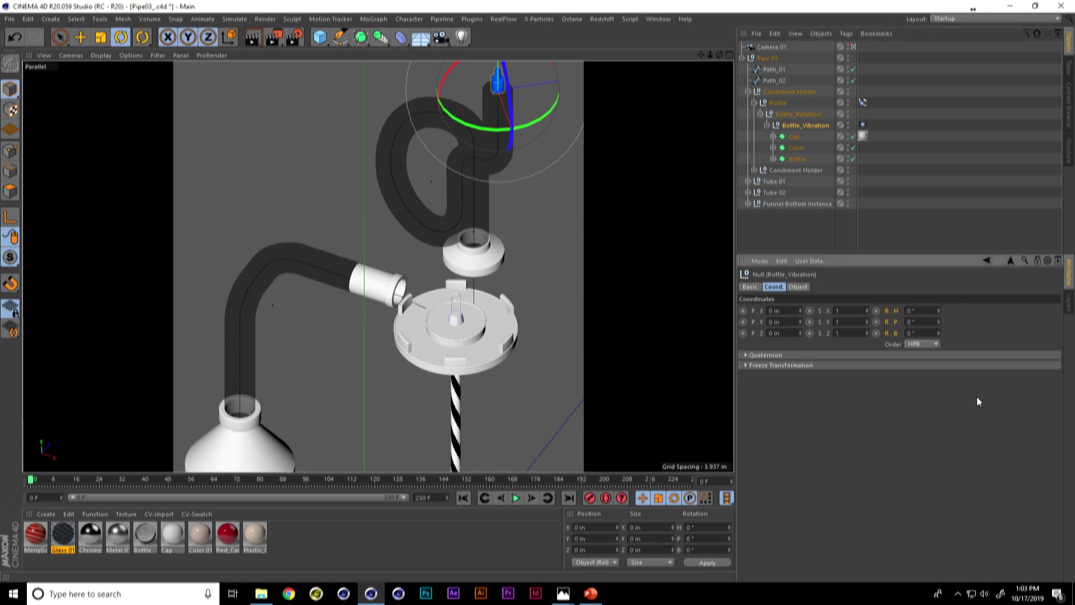
{"action": "left_click", "coordinate": [820, 242]}
{"action": "left_click", "coordinate": [516, 498]}
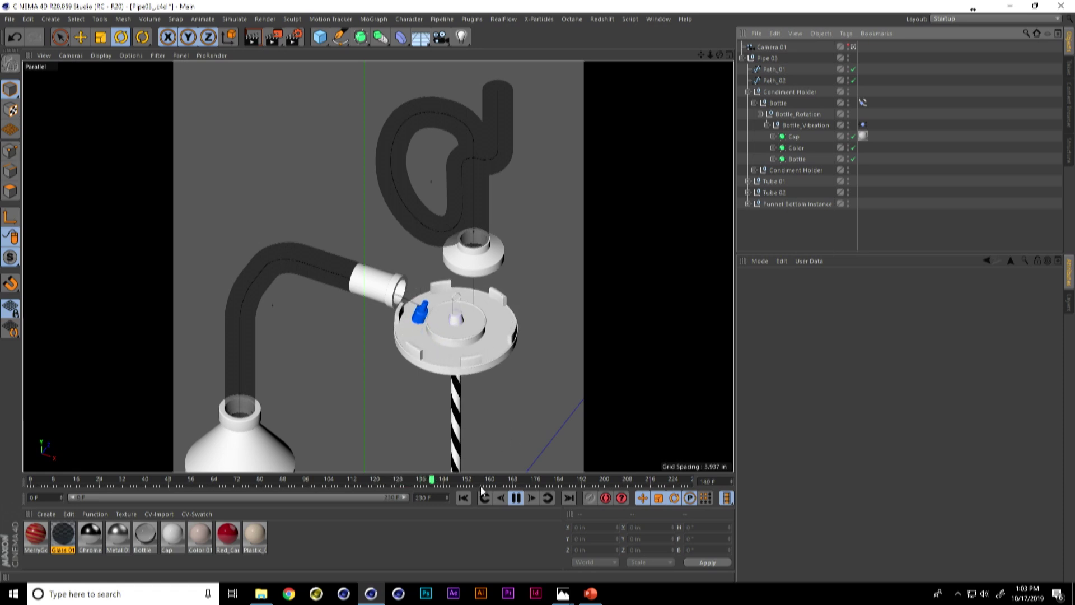
{"action": "left_click", "coordinate": [515, 498]}
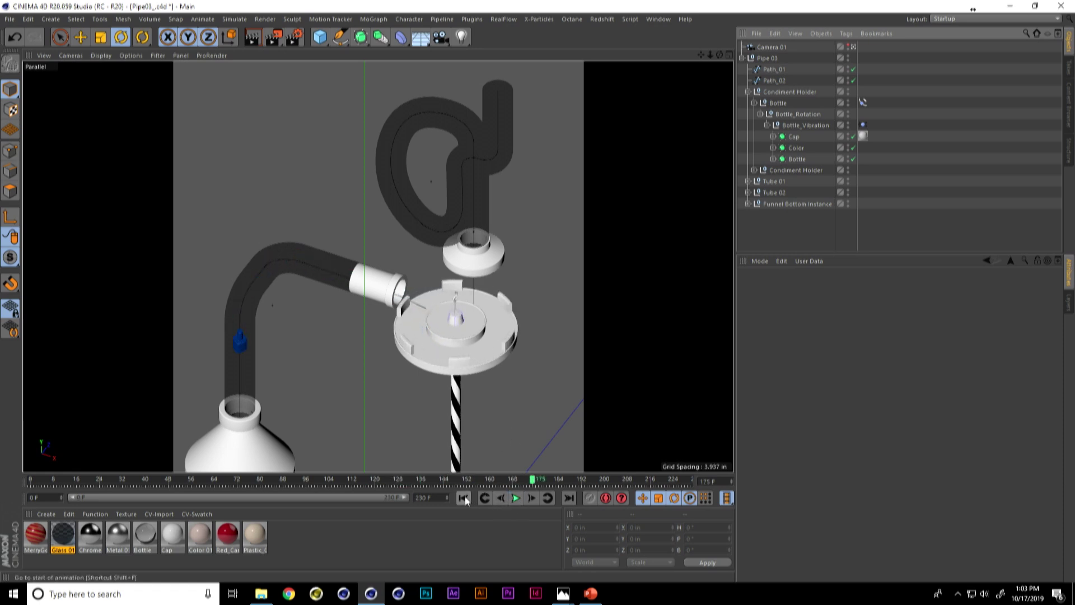
{"action": "left_click", "coordinate": [462, 498]}
{"action": "left_click", "coordinate": [796, 170]}
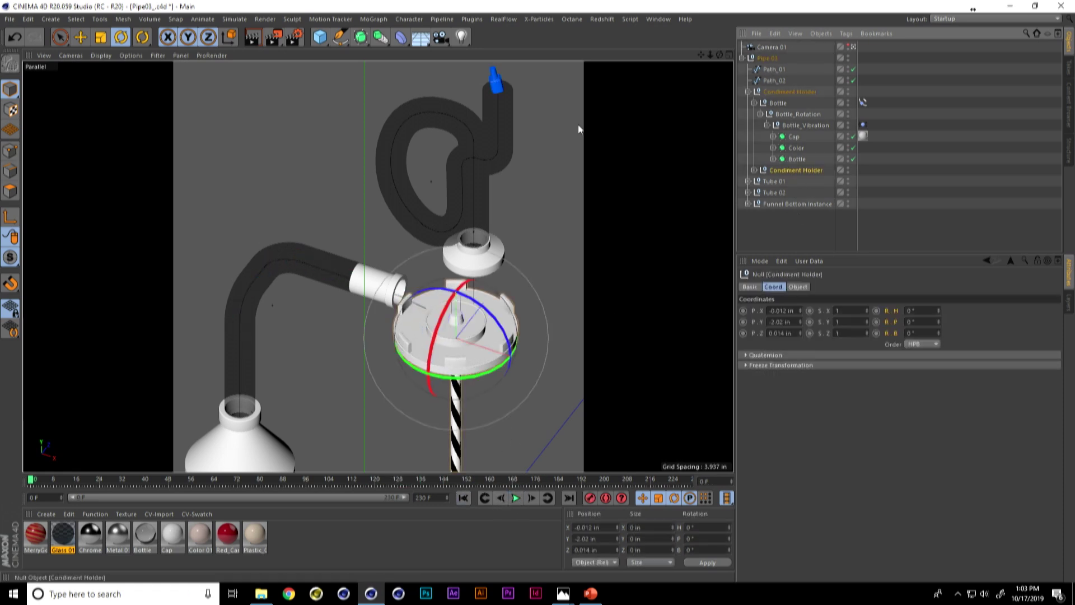
{"action": "left_click", "coordinate": [789, 125]}
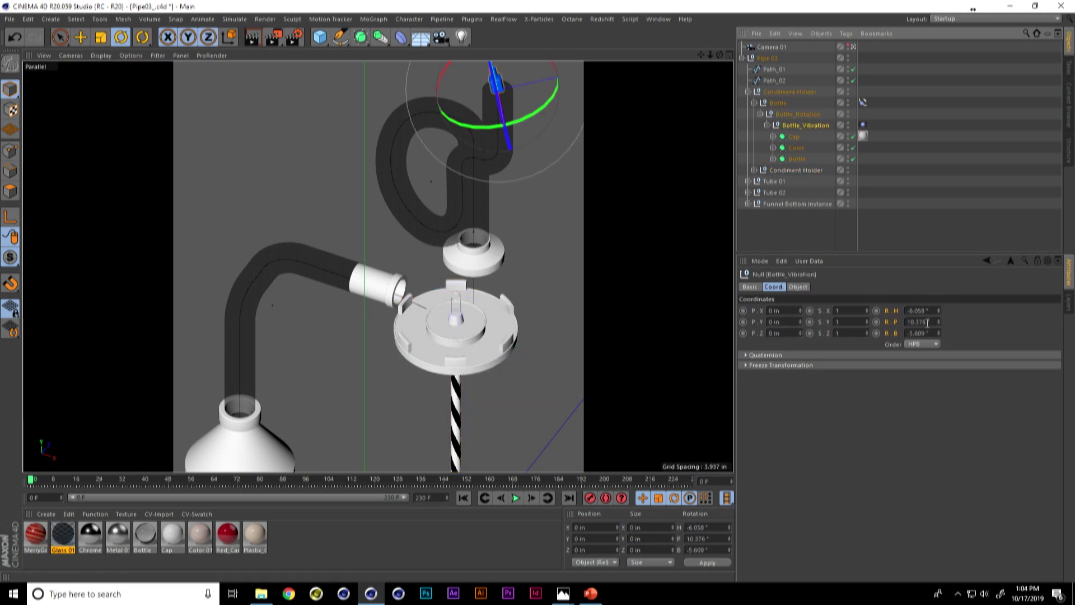
- Review the Vibrate and Align to Spline tag settings on Bottle_Vibration and Bottle
{"action": "left_click", "coordinate": [861, 124]}
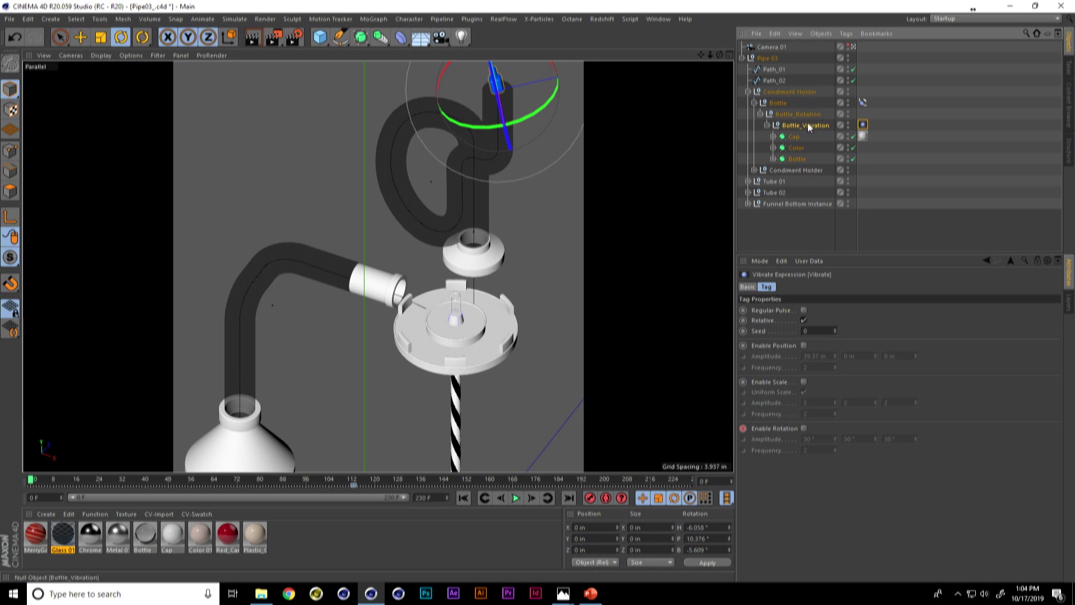
{"action": "left_click", "coordinate": [787, 211]}
{"action": "left_click", "coordinate": [743, 58]}
{"action": "left_click", "coordinate": [743, 57]}
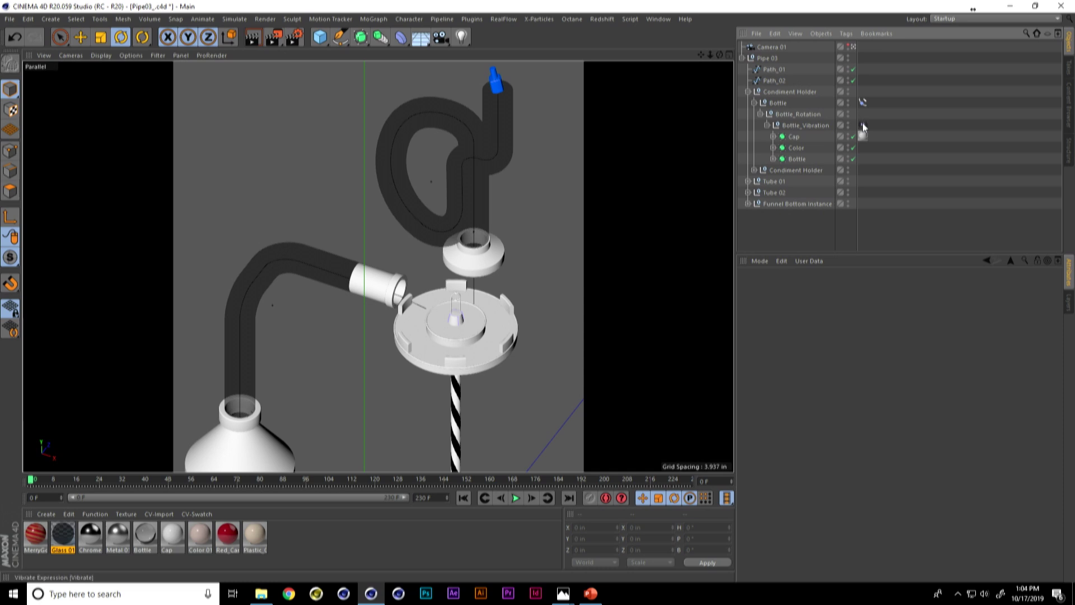
{"action": "left_click", "coordinate": [863, 124]}
{"action": "left_click", "coordinate": [862, 101]}
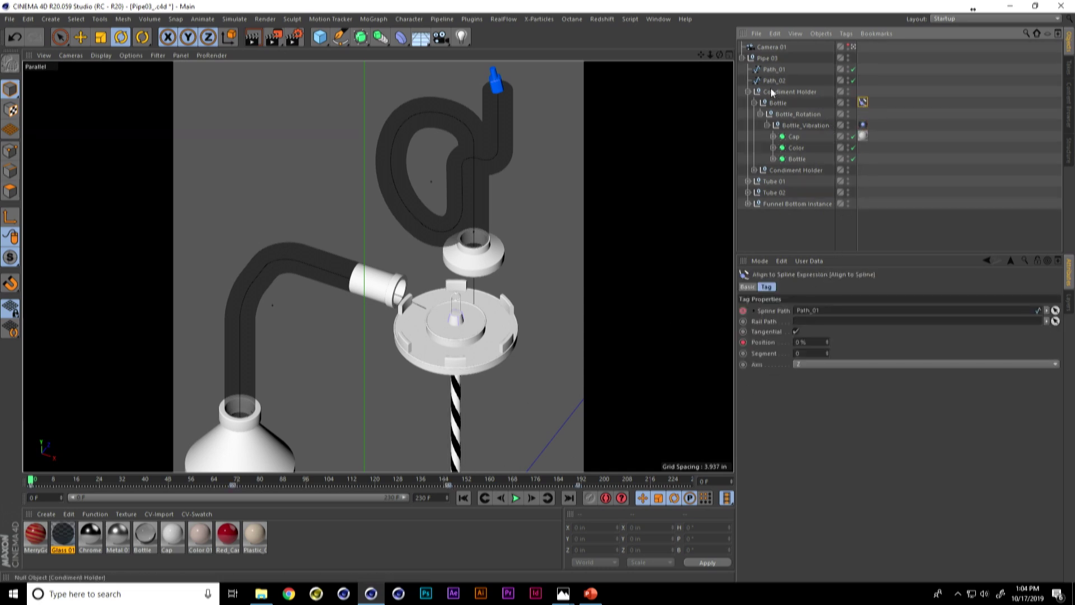
{"action": "left_click", "coordinate": [780, 105]}
{"action": "left_click", "coordinate": [863, 102]}
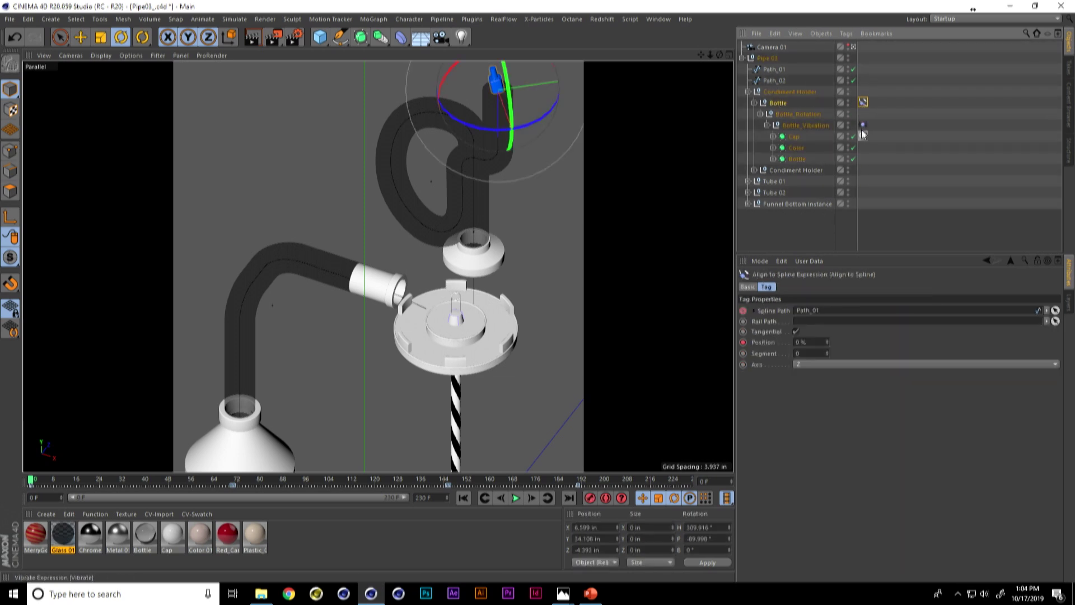
{"action": "left_click", "coordinate": [805, 124]}
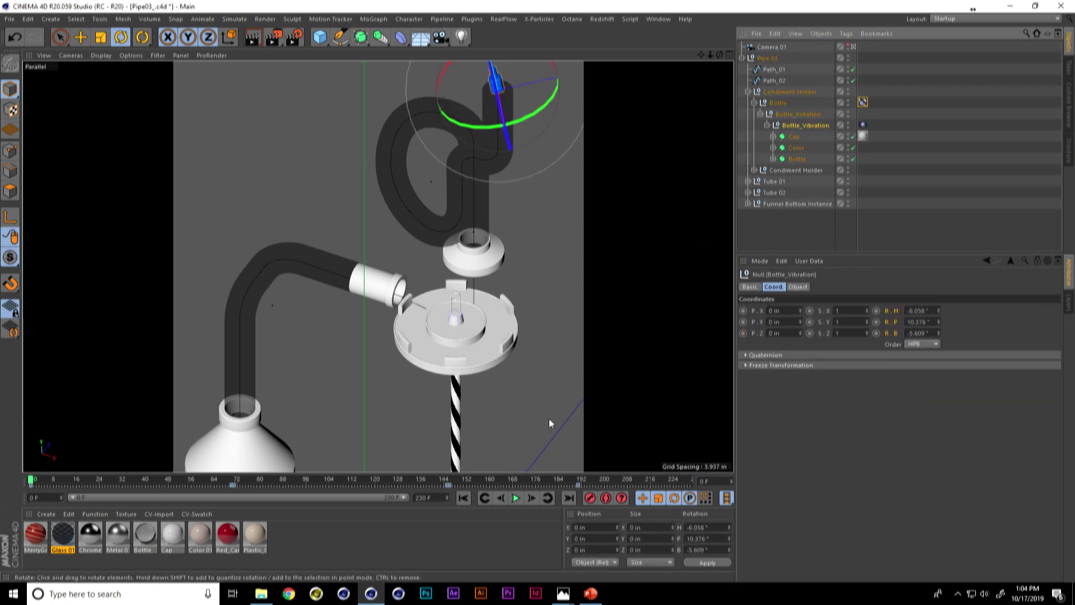
{"action": "left_click", "coordinate": [863, 124]}
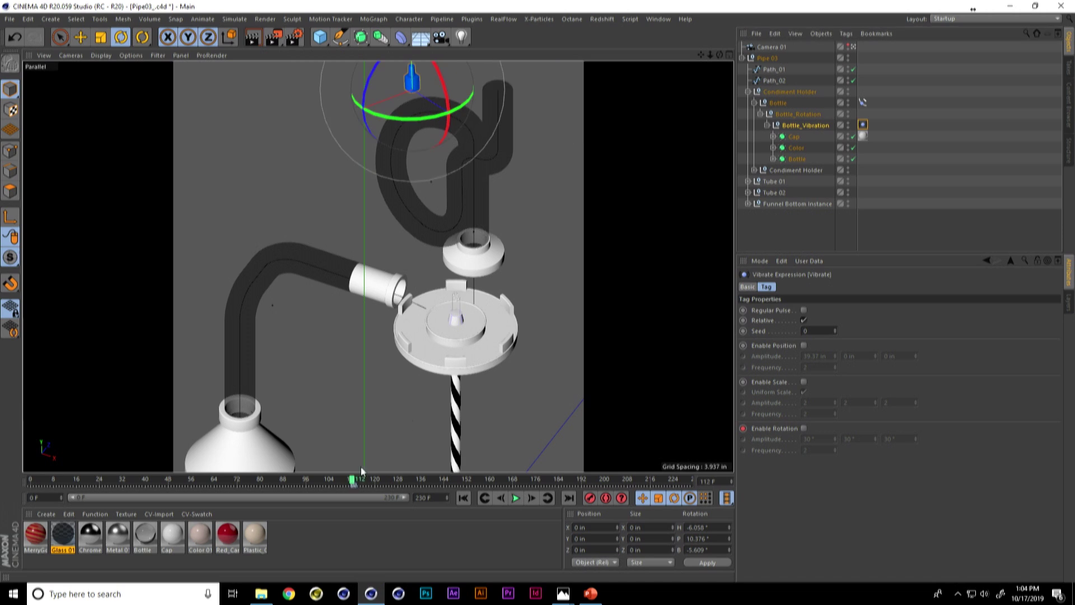
{"action": "left_click", "coordinate": [795, 123]}
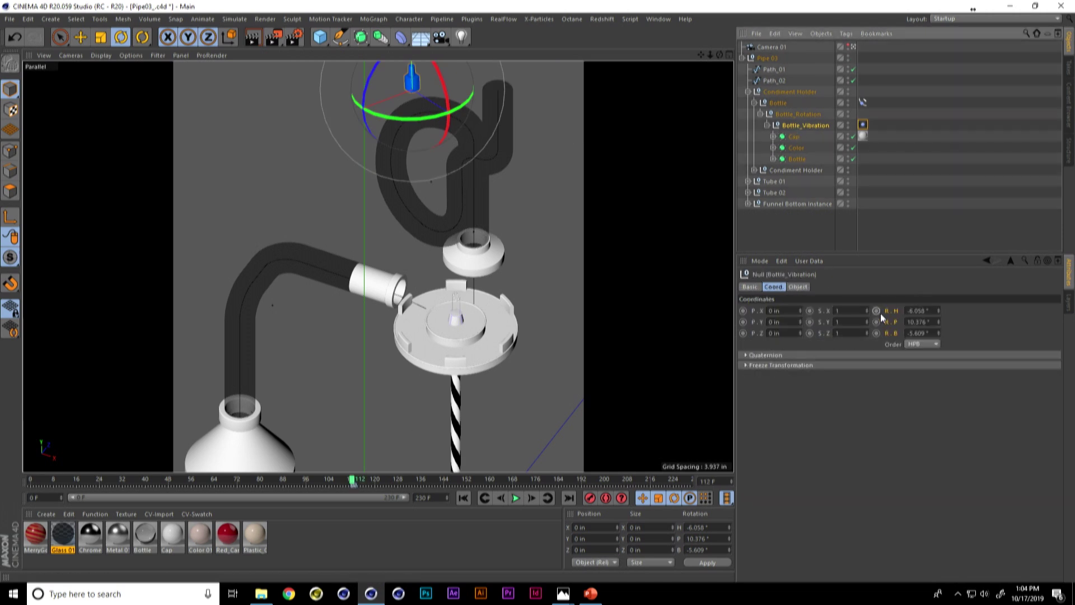
- Set Bottle_Vibration's H, P and B rotation to 0° and go back to frame 0
{"action": "left_click", "coordinate": [915, 310]}
{"action": "key", "text": "ctrl+a"}
{"action": "type", "text": "0"}
{"action": "key", "text": "Tab"}
{"action": "type", "text": "0"}
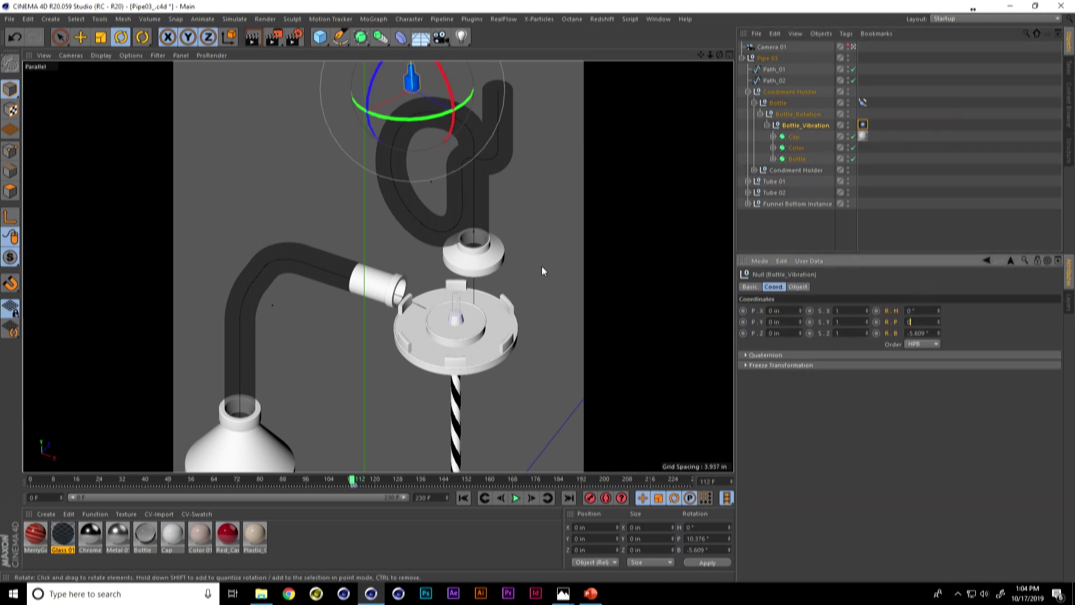
{"action": "key", "text": "Tab"}
{"action": "type", "text": "0"}
{"action": "key", "text": "Return"}
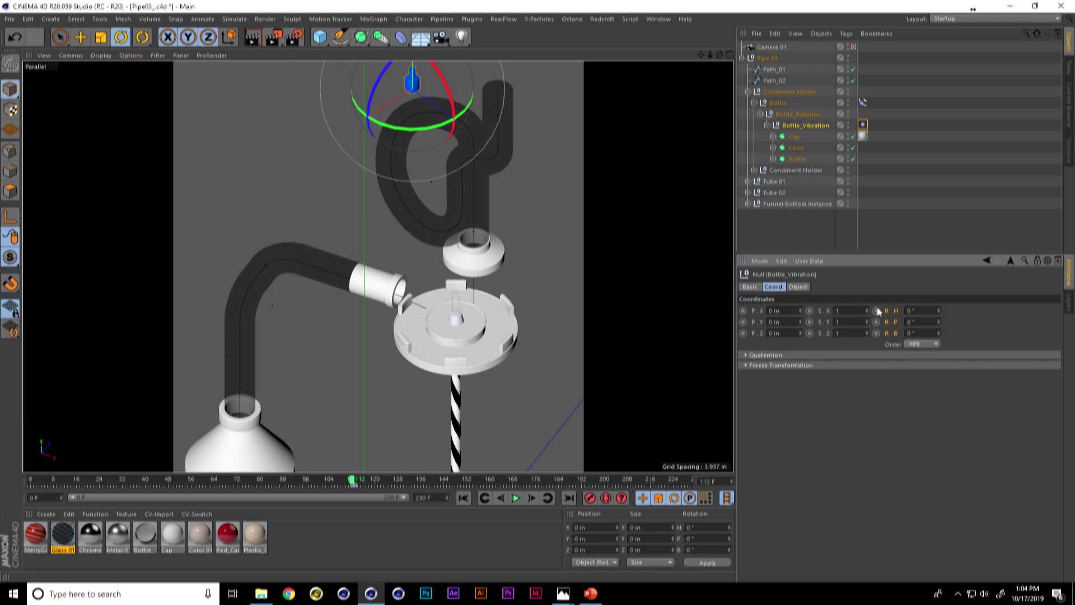
{"action": "left_click", "coordinate": [808, 238]}
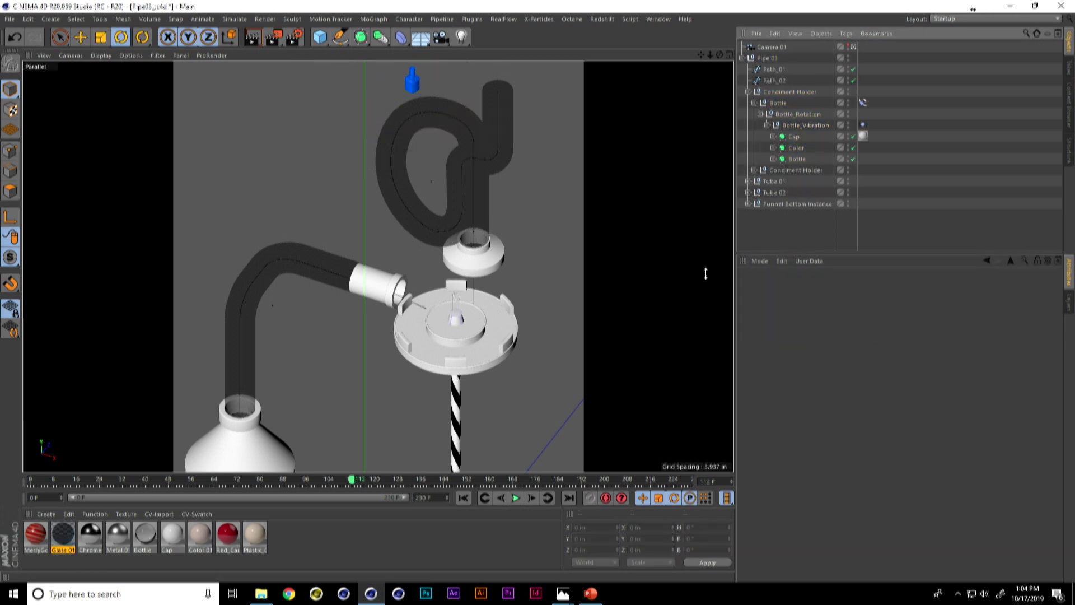
{"action": "left_click", "coordinate": [463, 498]}
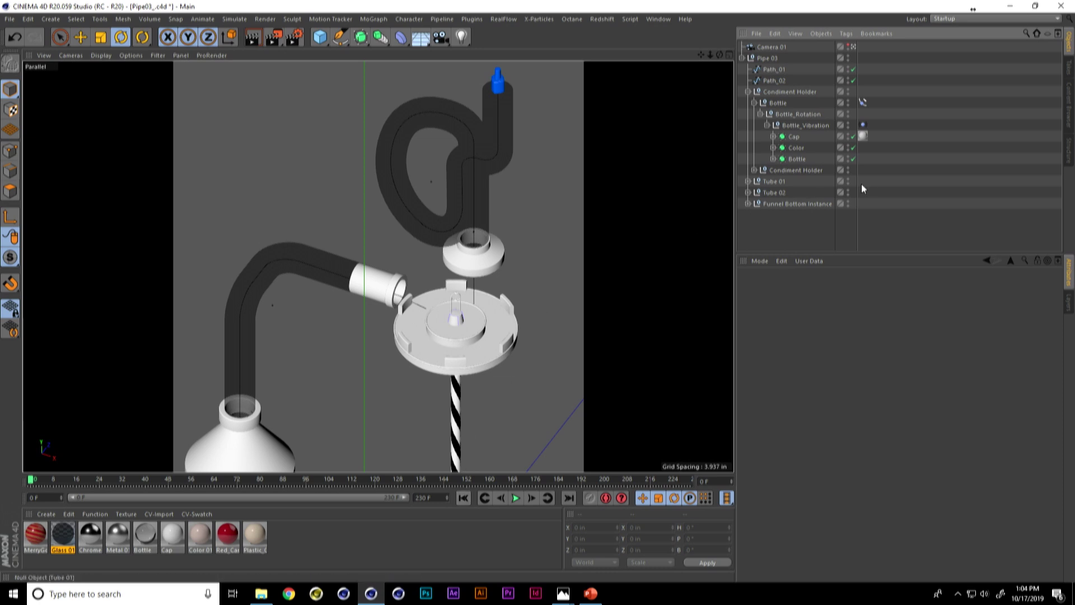
- Duplicate the Bottle null and rename the copy Bottle 02
{"action": "left_click", "coordinate": [755, 103]}
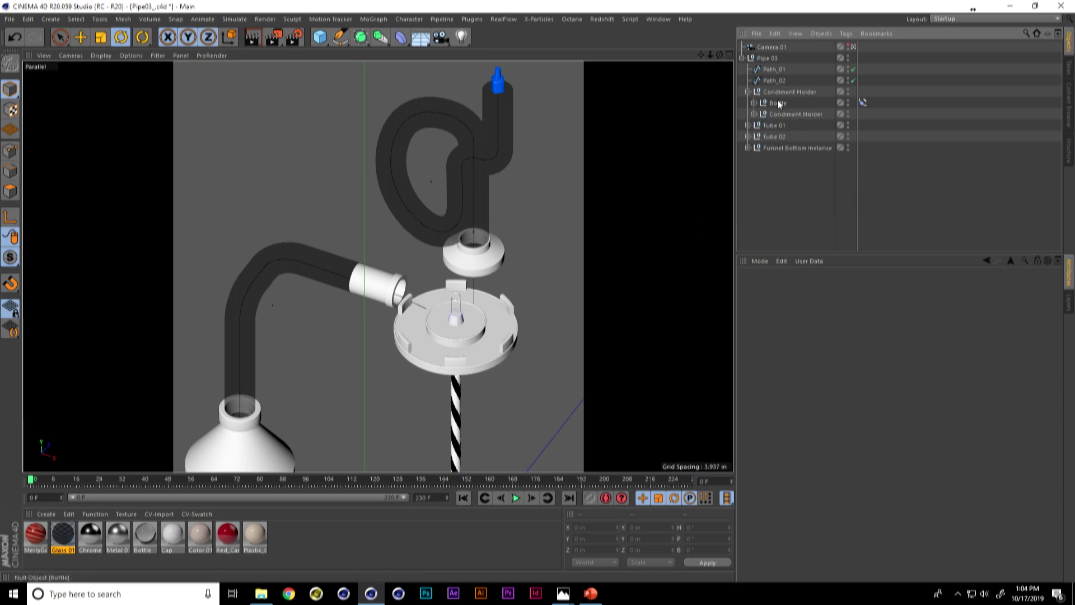
{"action": "left_click", "coordinate": [777, 101]}
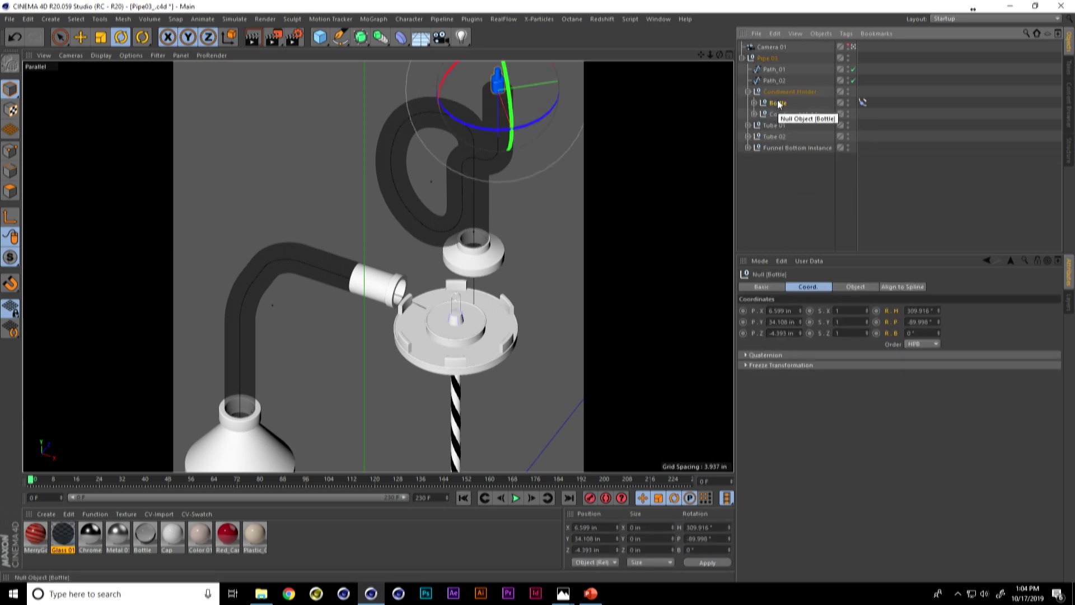
{"action": "left_click_drag", "start_coordinate": [775, 105], "coordinate": [792, 114], "text": "ctrl"}
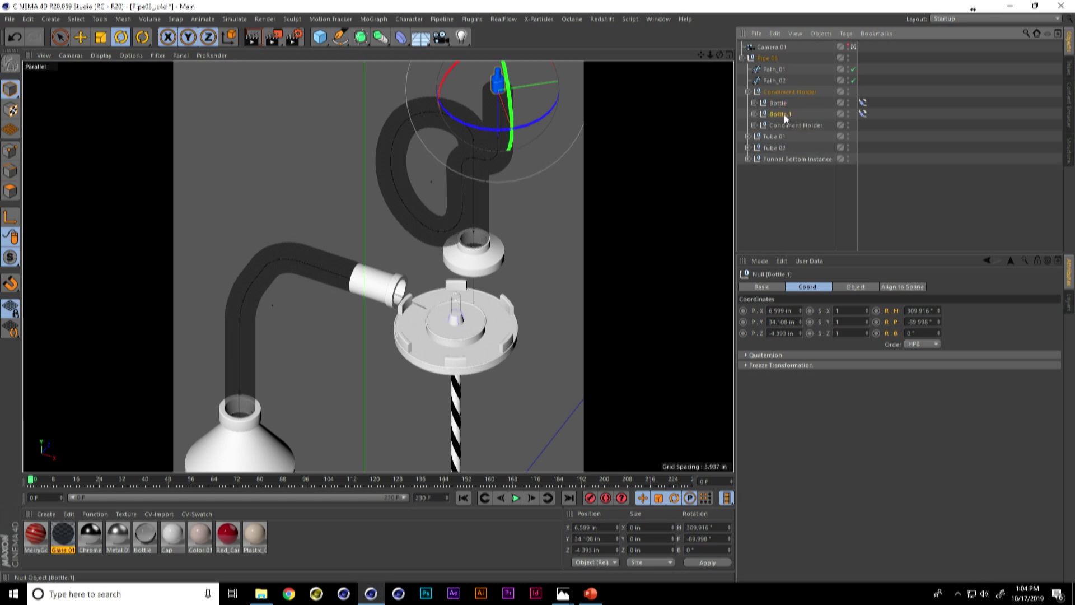
{"action": "double_click", "coordinate": [784, 114]}
{"action": "key", "text": "BackSpace"}
{"action": "key", "text": "BackSpace"}
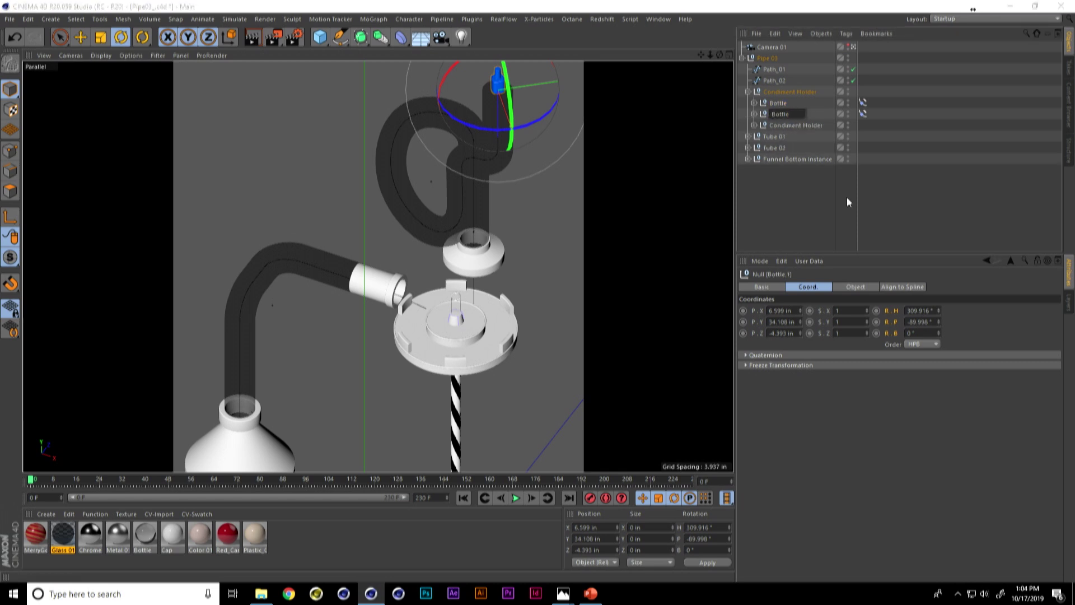
{"action": "type", "text": "02"}
{"action": "key", "text": "Return"}
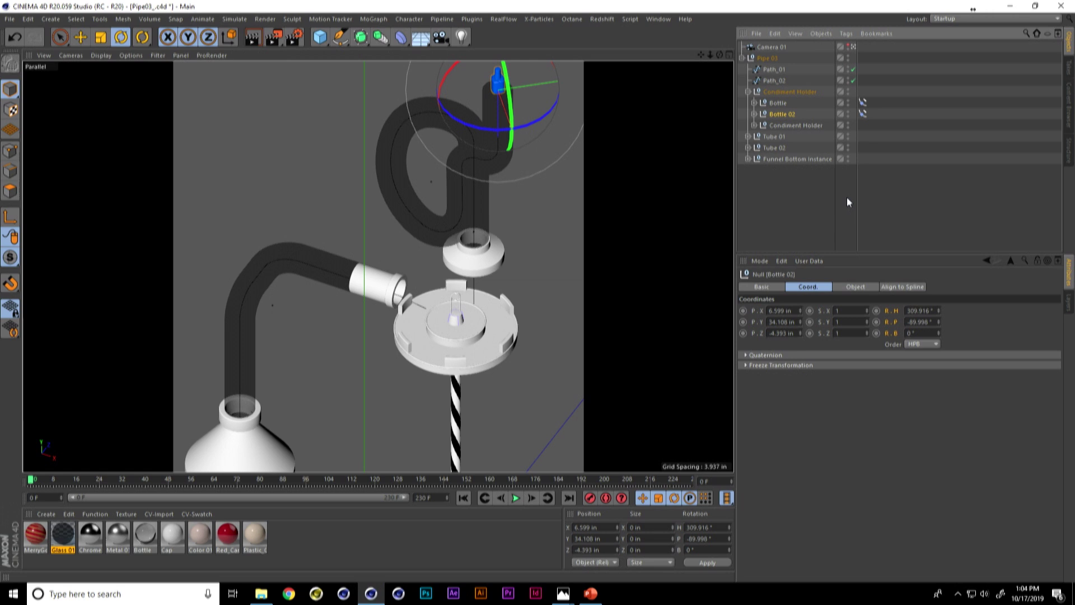
{"action": "left_click", "coordinate": [754, 120]}
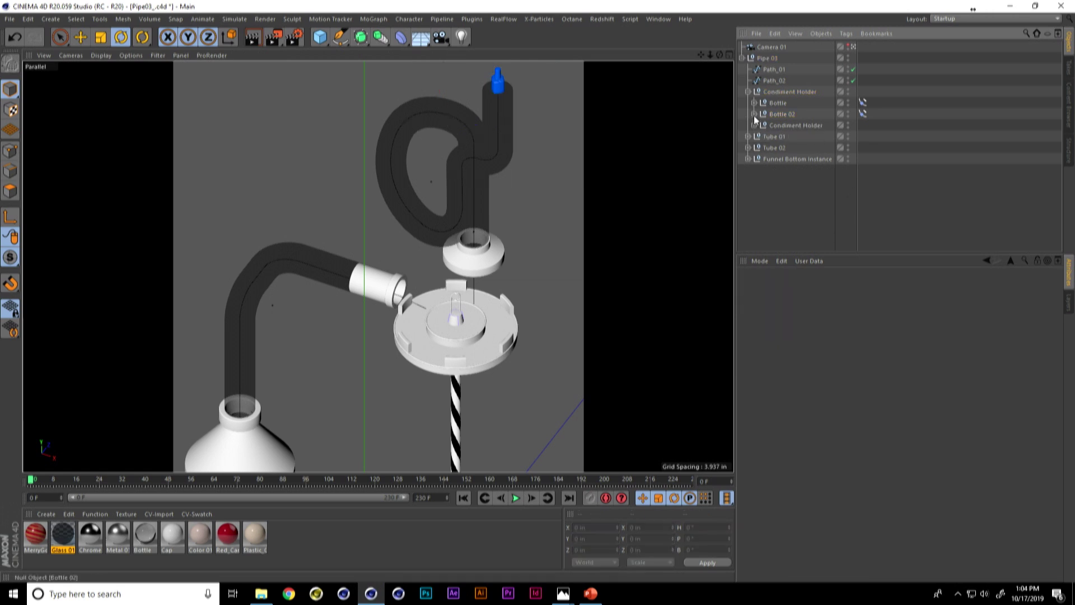
- Load Bottle 02's spline Position, child and Vibrate tag tracks into the timeline
{"action": "left_click", "coordinate": [754, 113]}
{"action": "left_click", "coordinate": [863, 113]}
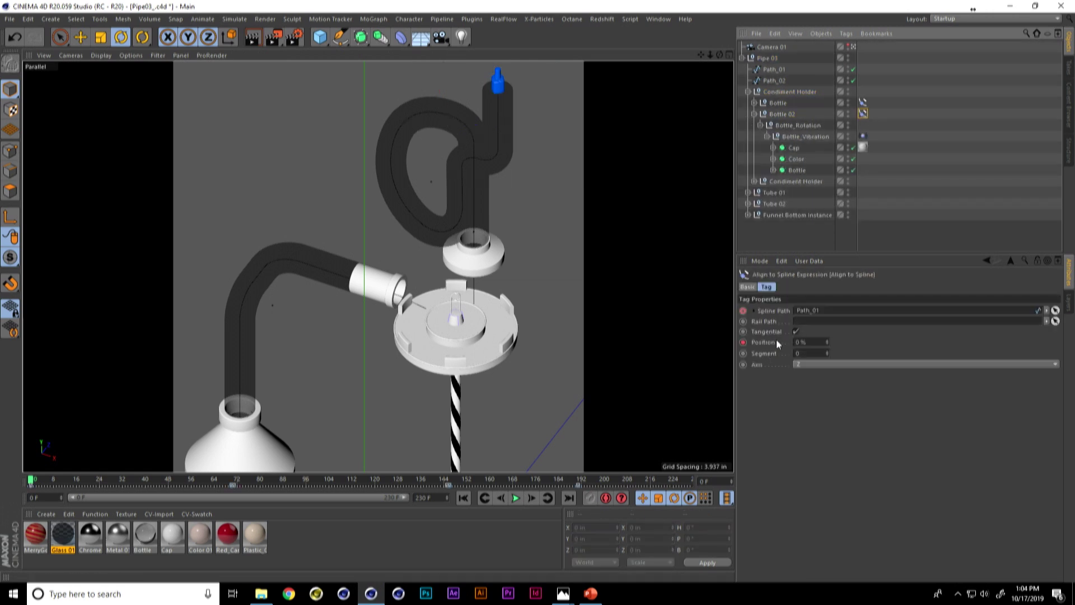
{"action": "right_click", "coordinate": [776, 342]}
{"action": "mouse_move", "coordinate": [817, 348]}
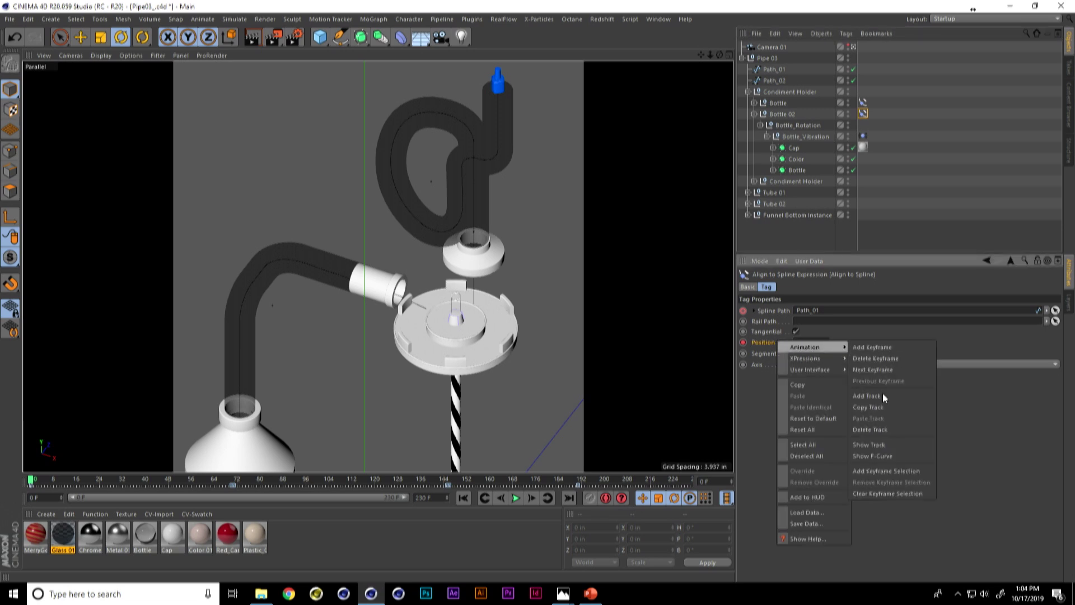
{"action": "left_click", "coordinate": [880, 446]}
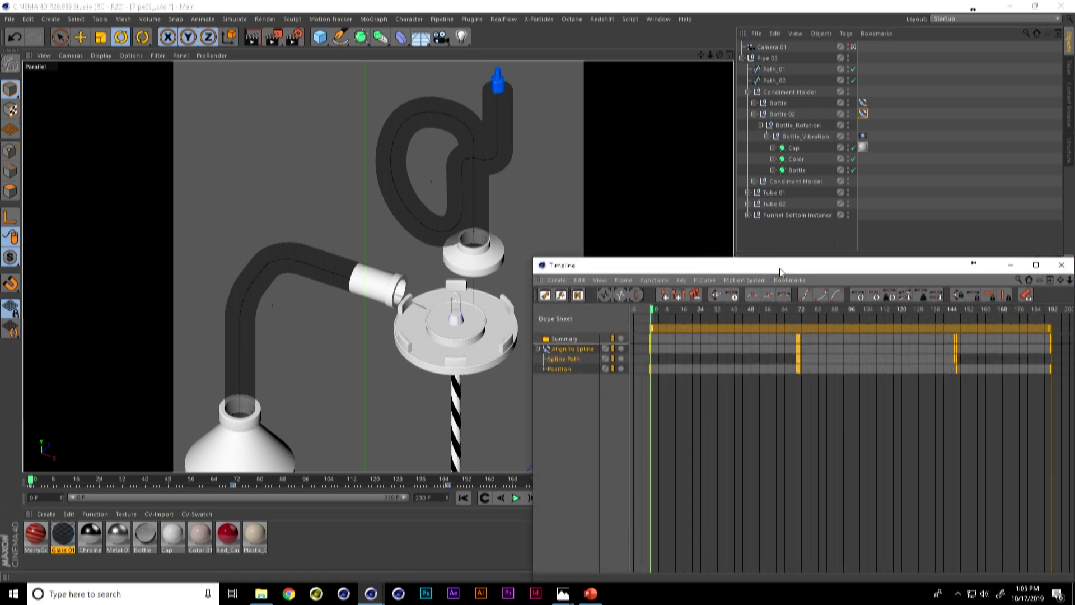
{"action": "left_click_drag", "start_coordinate": [784, 271], "coordinate": [336, 163]}
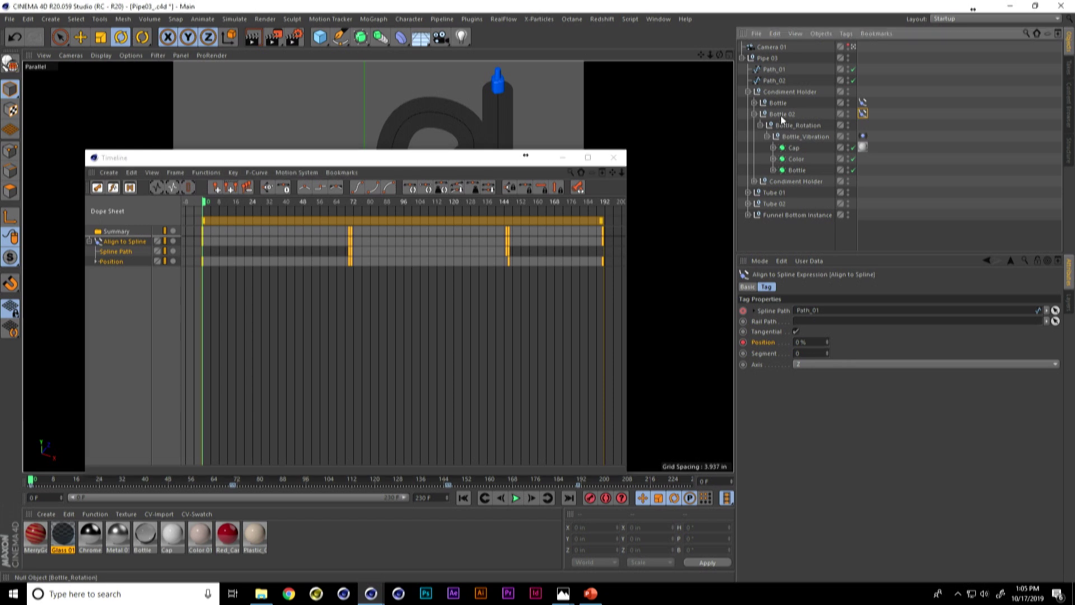
{"action": "middle_click", "coordinate": [781, 115]}
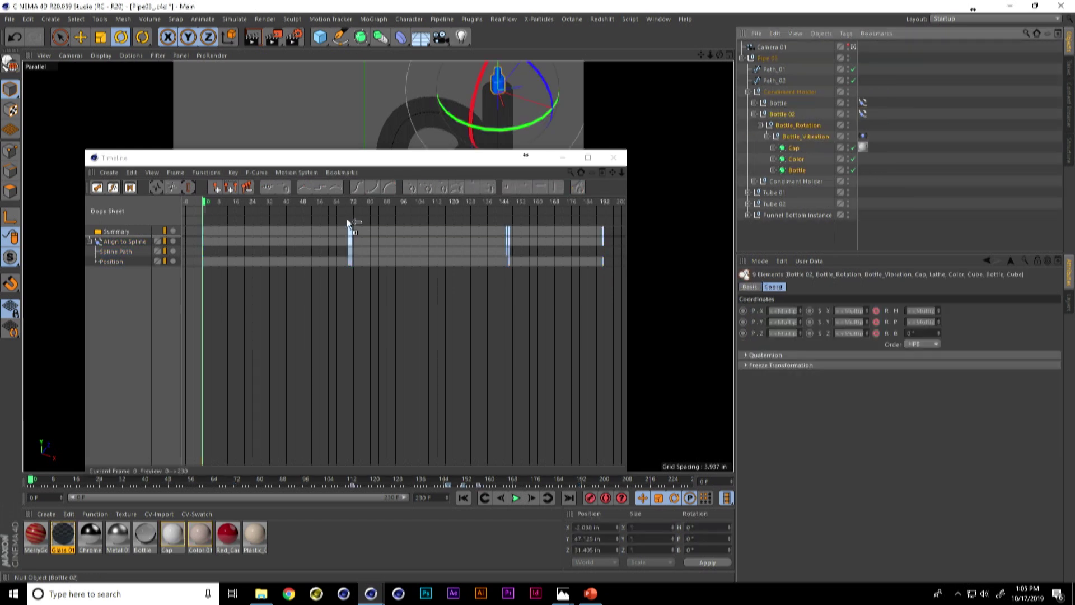
{"action": "left_click_drag", "start_coordinate": [290, 319], "coordinate": [131, 336]}
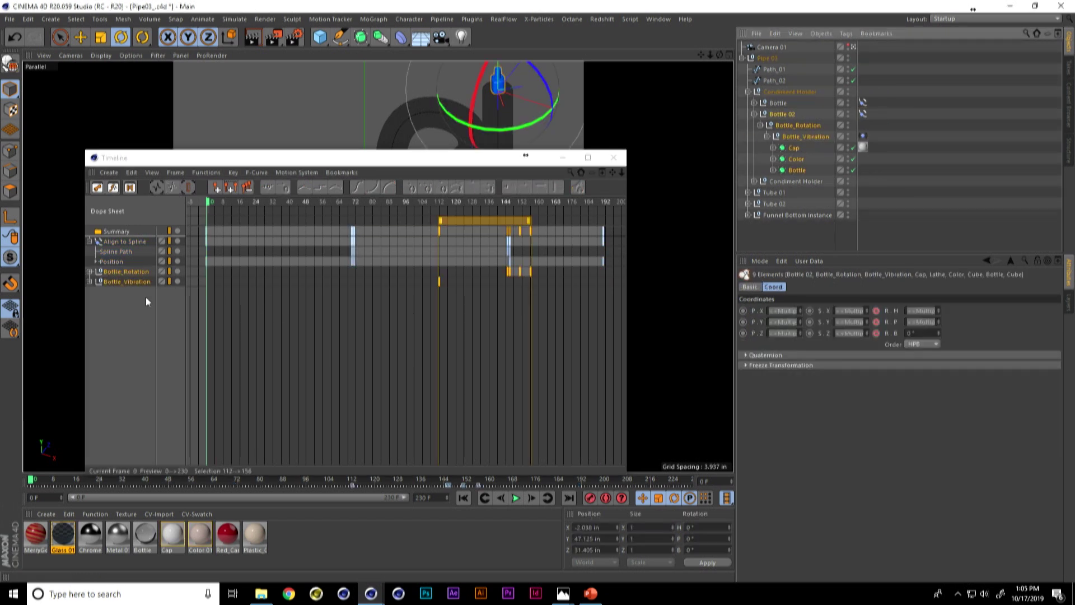
{"action": "left_click", "coordinate": [878, 140]}
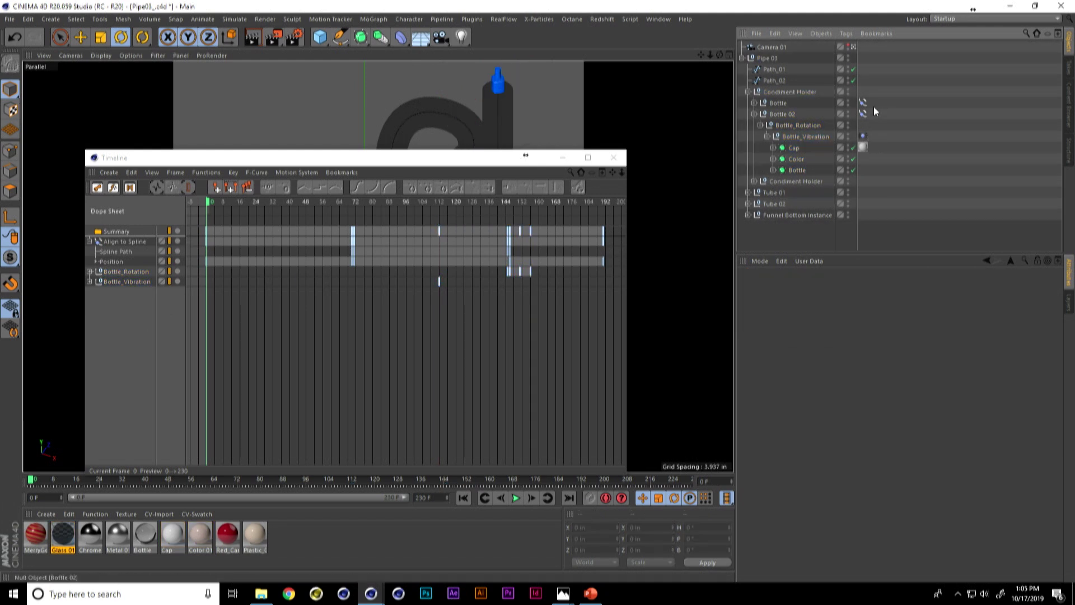
{"action": "left_click_drag", "start_coordinate": [865, 121], "coordinate": [279, 327]}
{"action": "scroll", "coordinate": [469, 348], "scroll_direction": "down", "scroll_amount": 3}
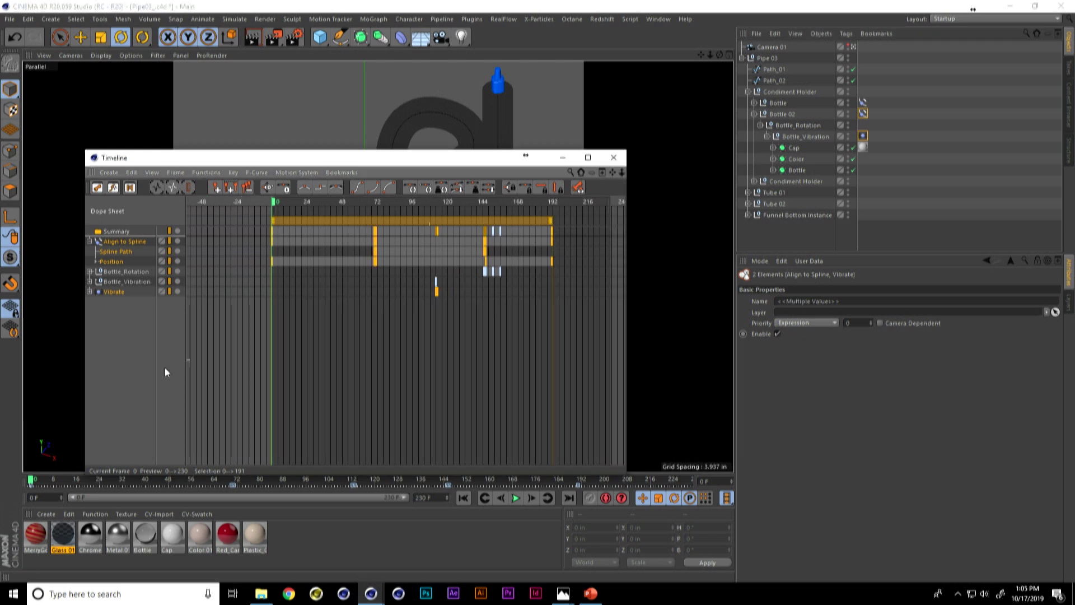
{"action": "left_click_drag", "start_coordinate": [310, 164], "coordinate": [626, 319]}
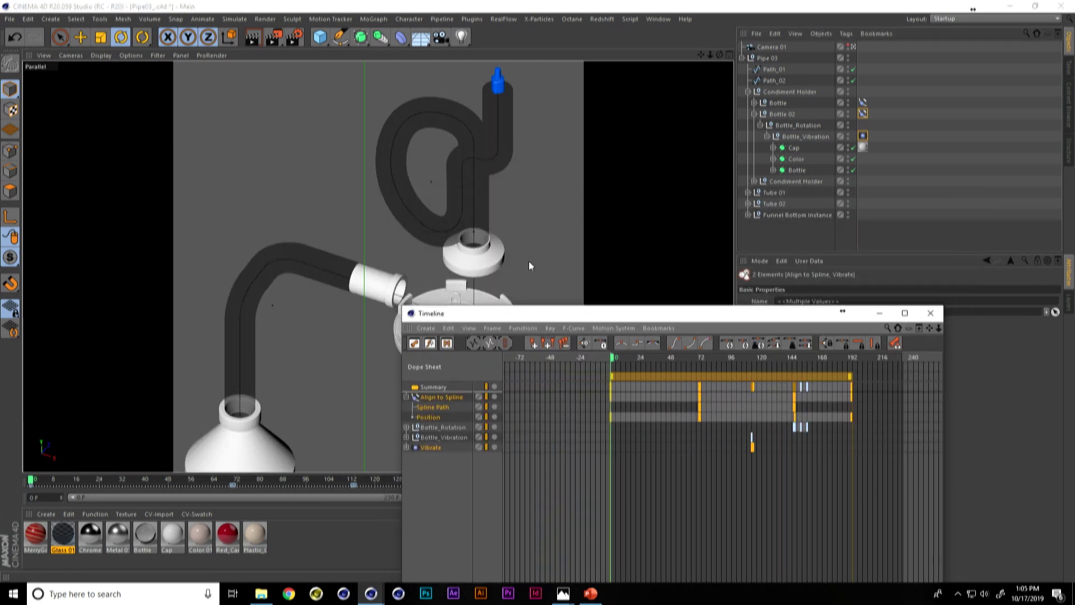
- Shift all of Bottle 02's keyframes about 24 frames later and play the animation
{"action": "left_click_drag", "start_coordinate": [869, 538], "coordinate": [566, 359]}
{"action": "left_click_drag", "start_coordinate": [633, 379], "coordinate": [674, 381]}
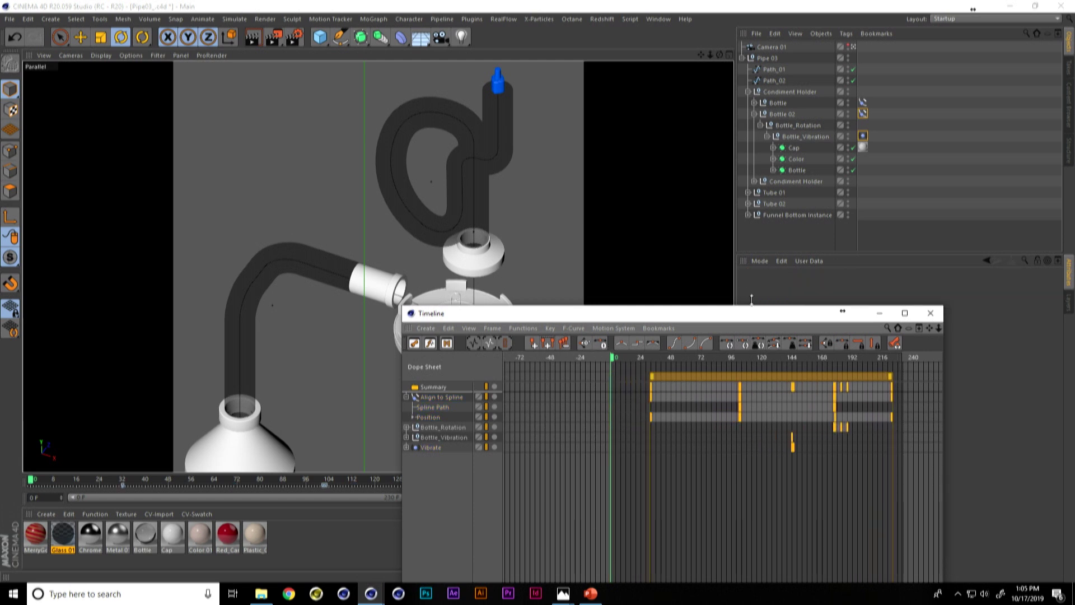
{"action": "left_click", "coordinate": [931, 314]}
{"action": "left_click", "coordinate": [517, 499]}
{"action": "left_click", "coordinate": [772, 239]}
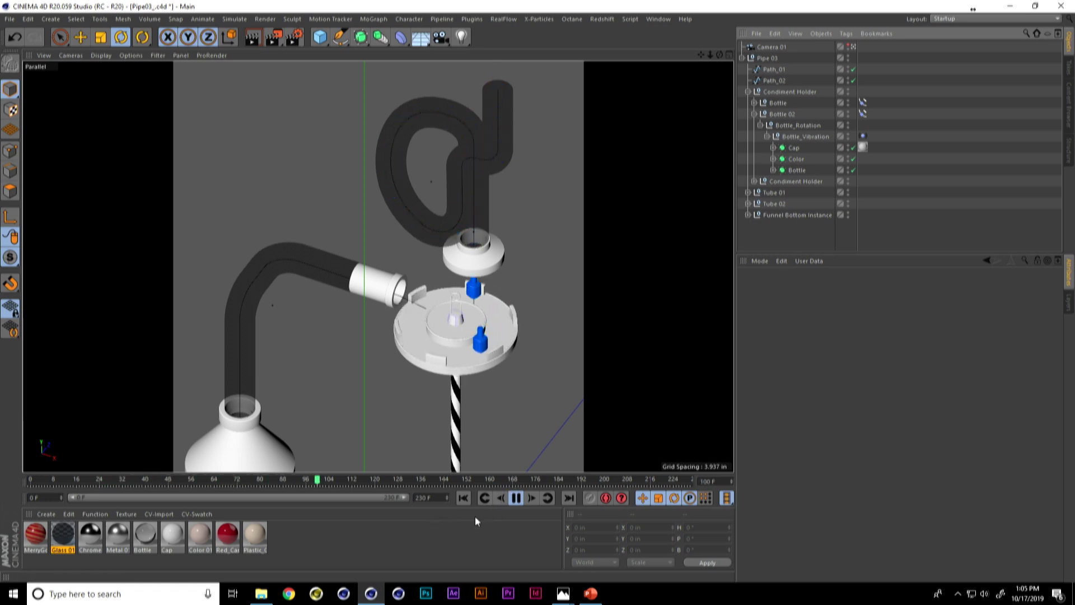
- Stop playback and present the Personal Projects slide full screen in PowerPoint
{"action": "left_click", "coordinate": [514, 498]}
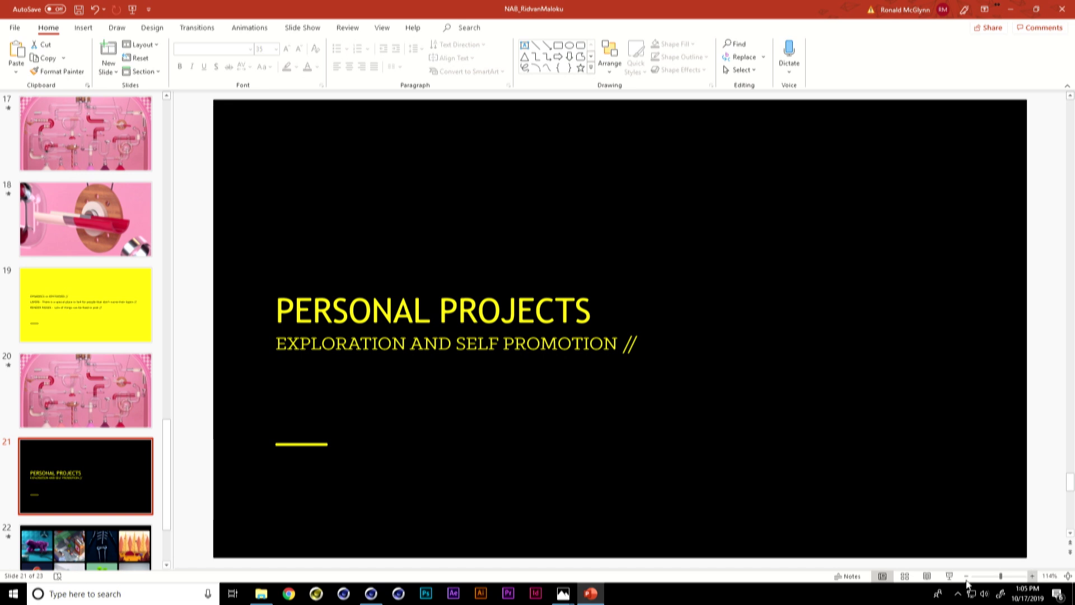
{"action": "left_click", "coordinate": [950, 576]}
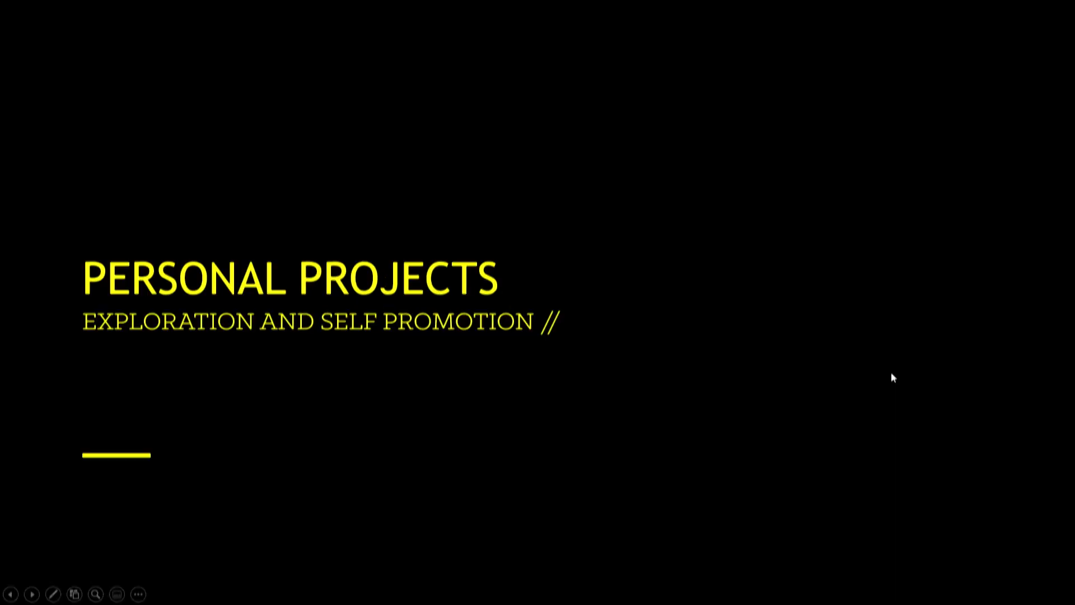